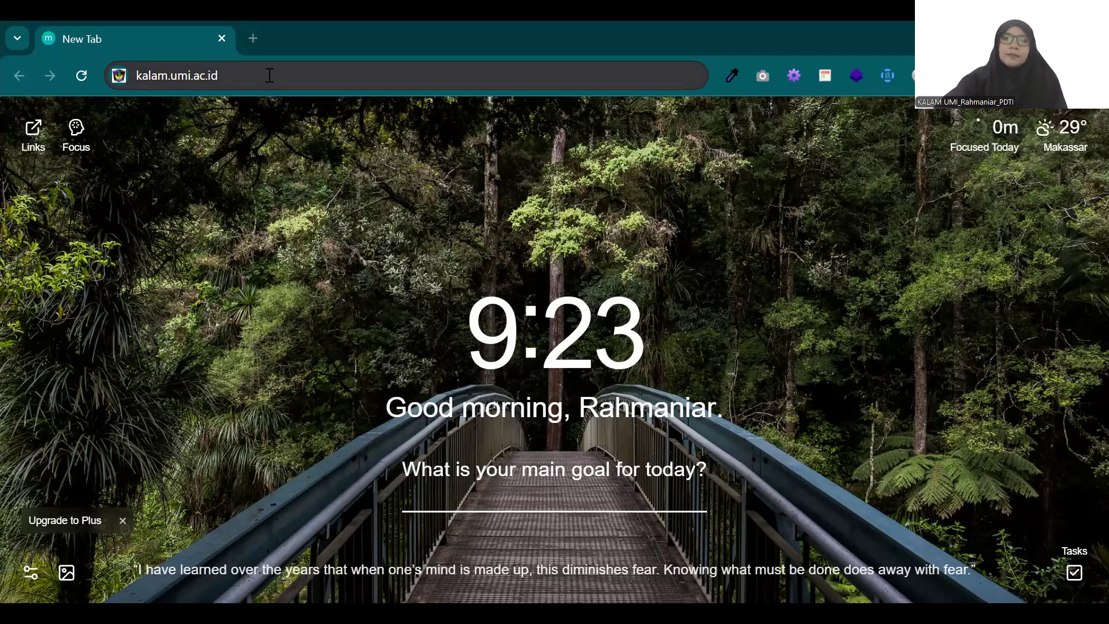
Step: Load kalam.umi.ac.id and log in with the saved account credentials
key("Return")
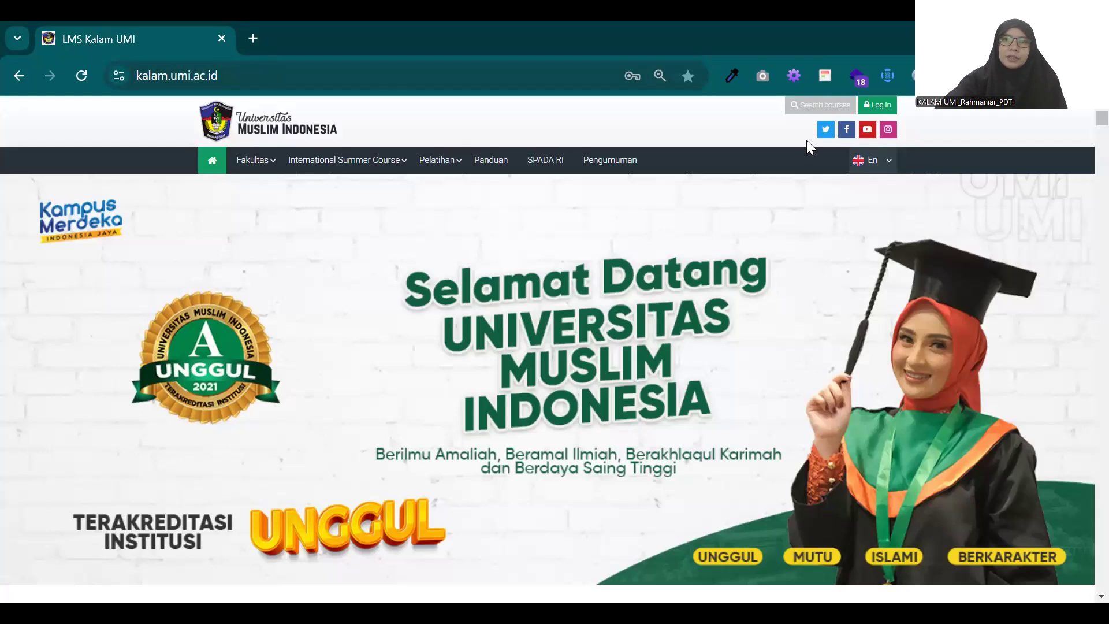
left_click(877, 105)
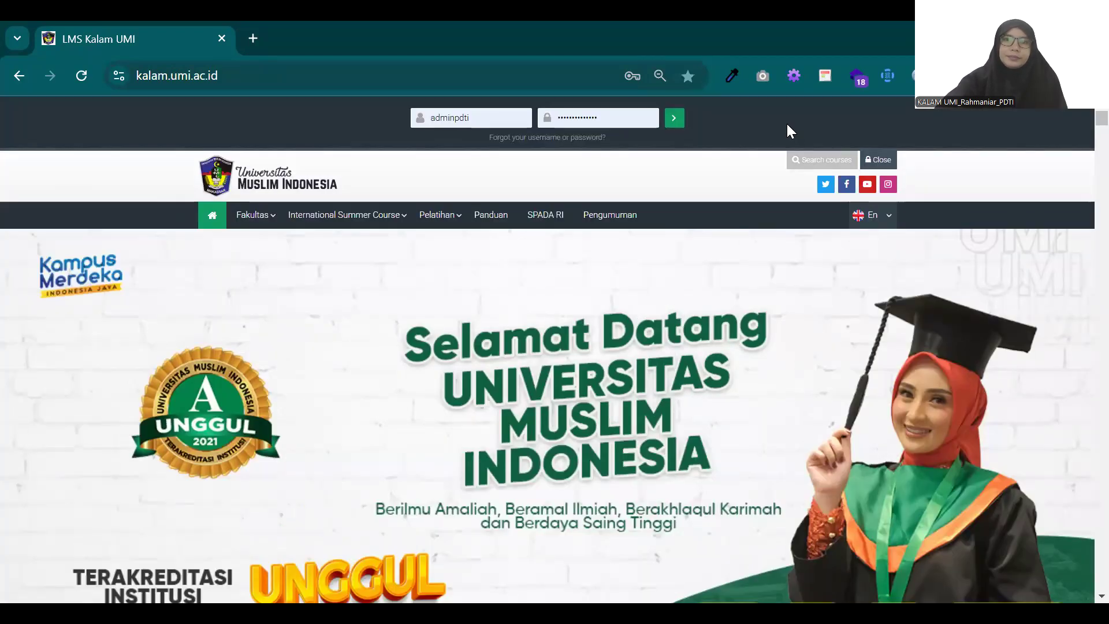
left_click(674, 122)
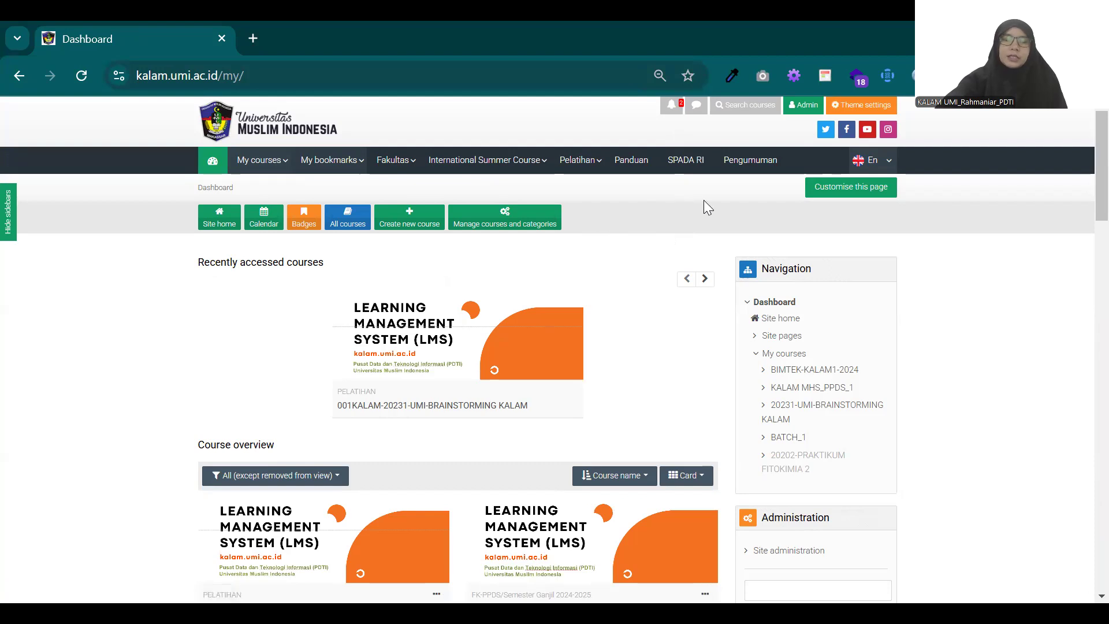
Step: Open the Fakultas Kedokteran course category and expand its FK/S1 - SARJANA KEDOKTERAN subcategory
mouse_move(424, 171)
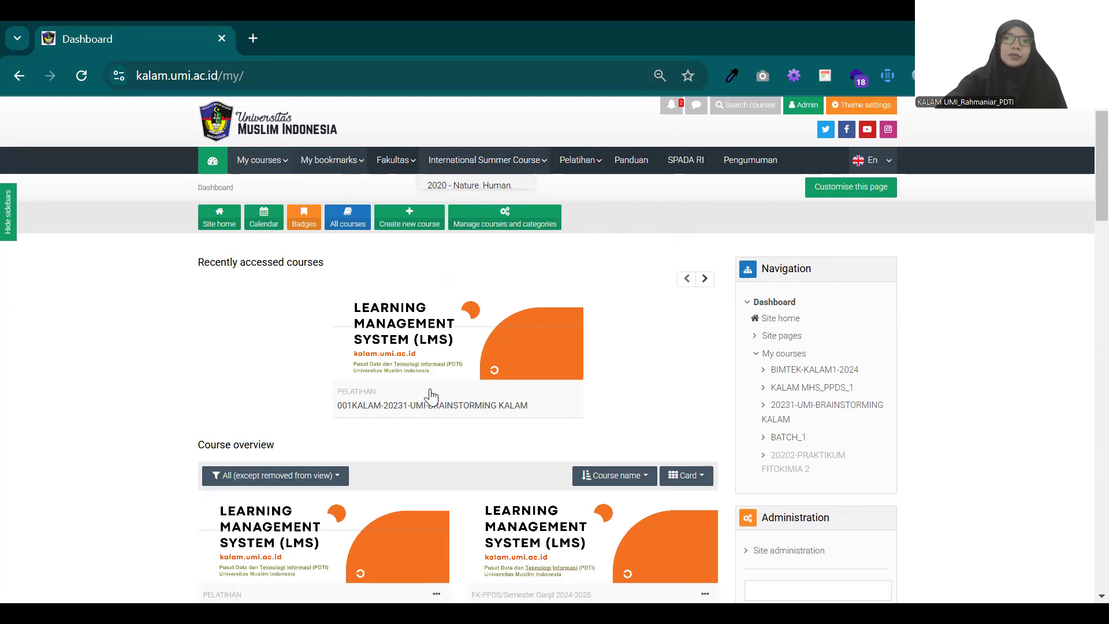
mouse_move(397, 161)
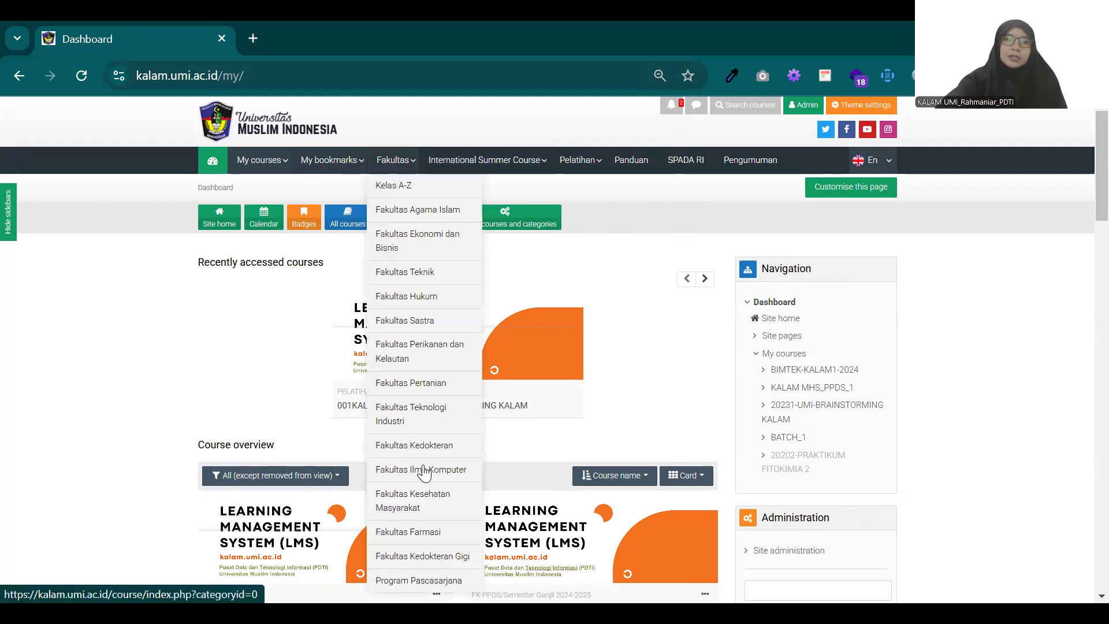
left_click(424, 445)
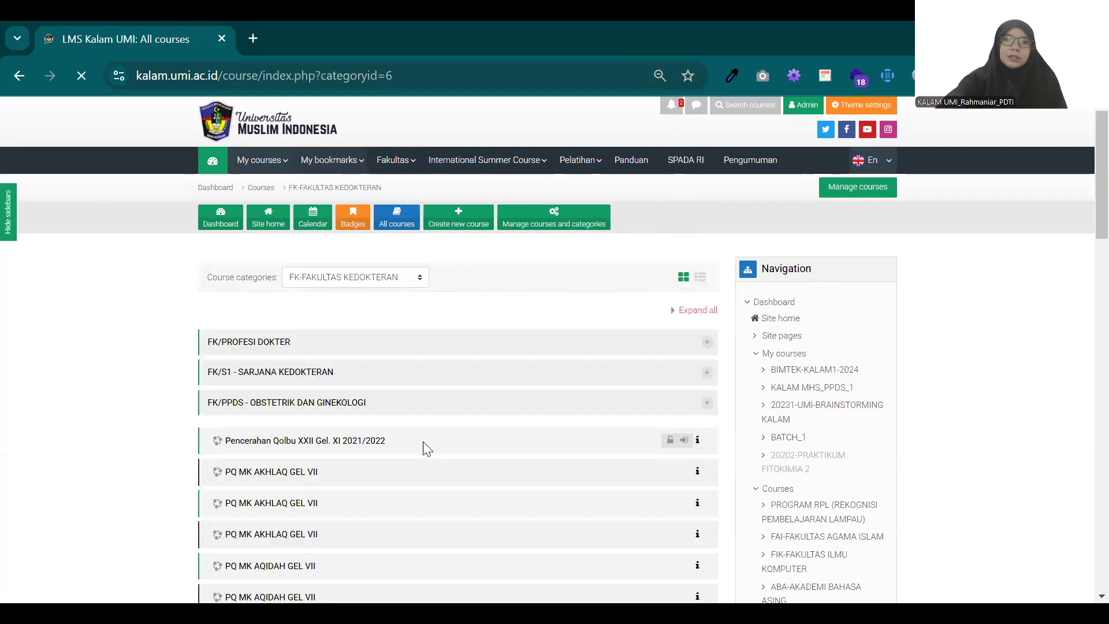
scroll(424, 445, "down", 2)
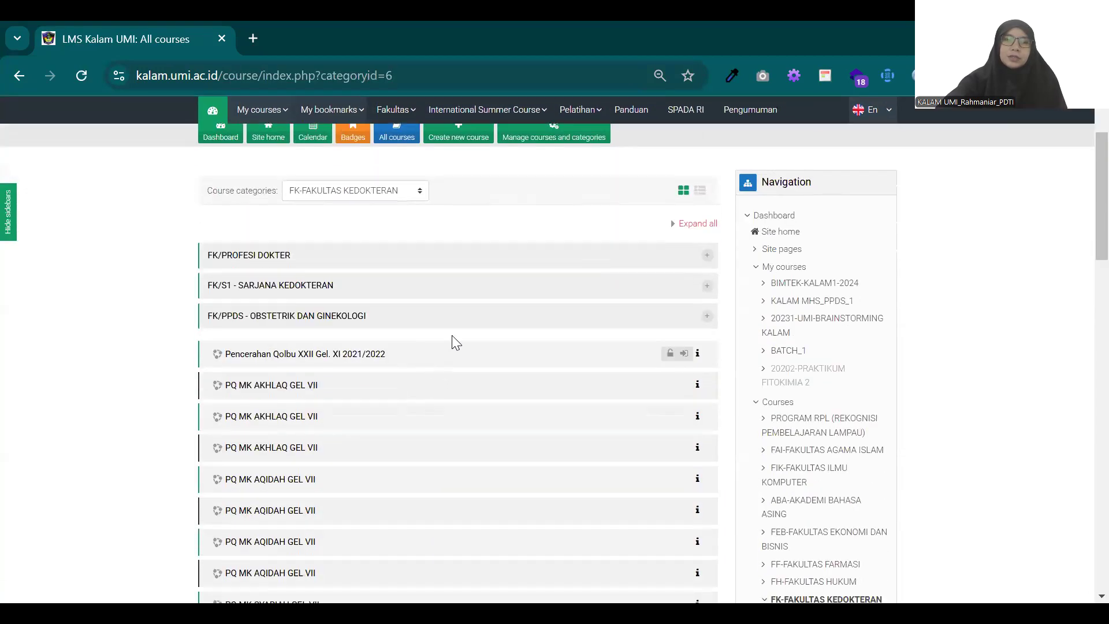
left_click(707, 315)
left_click(709, 316)
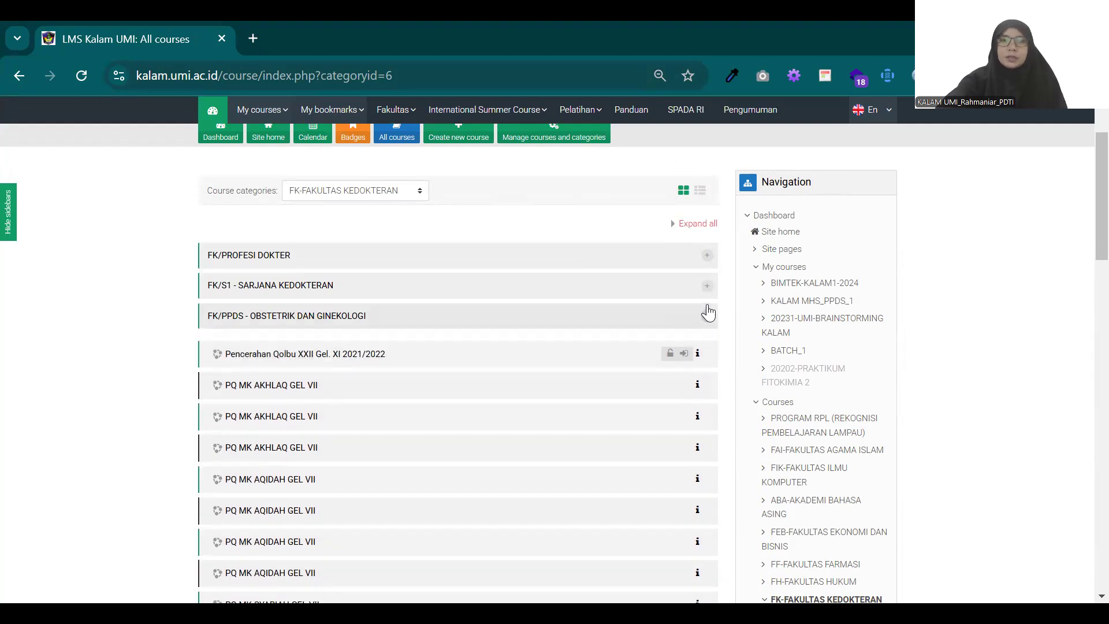
left_click(707, 287)
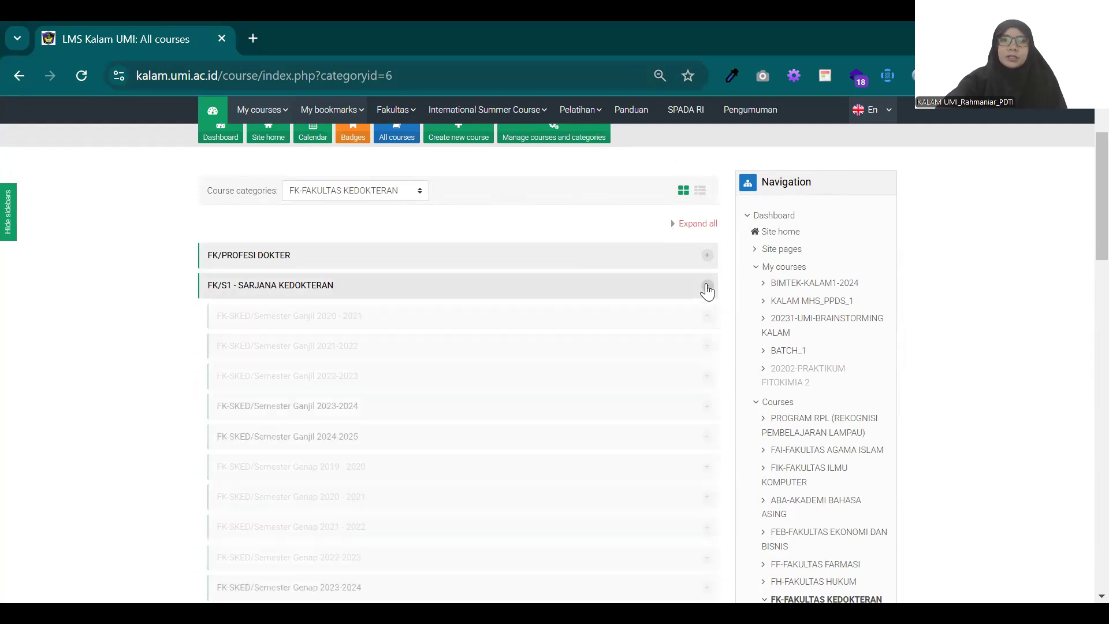
Step: View the courses under FK-SKED/Semester Genap 2024-2025 and collapse that semester again
scroll(512, 326, "down", 6)
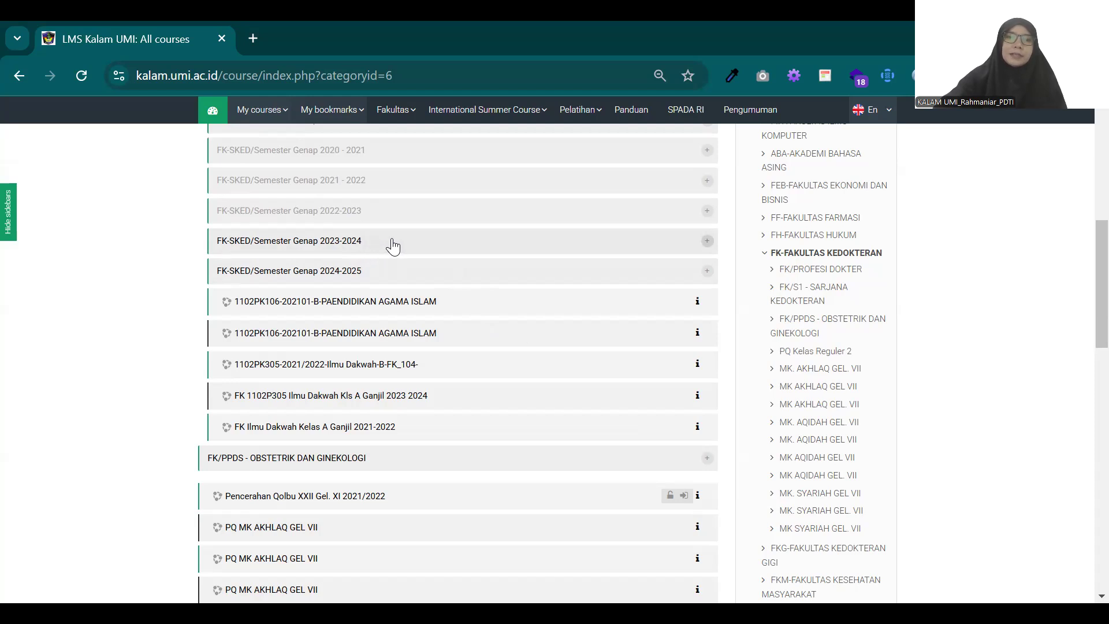
left_click(703, 275)
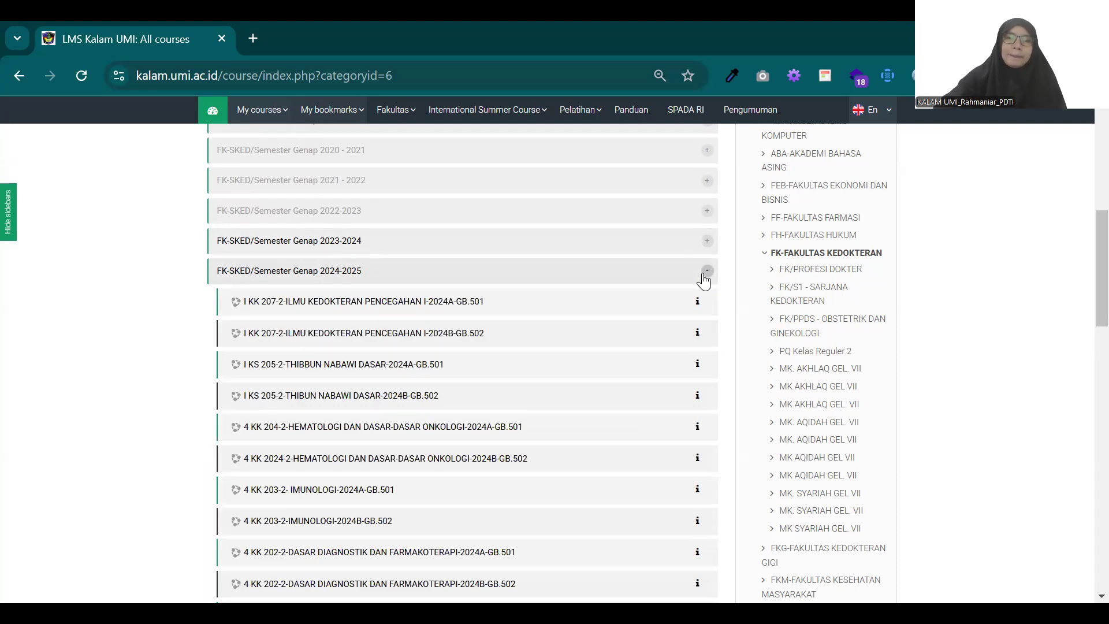
left_click(704, 277)
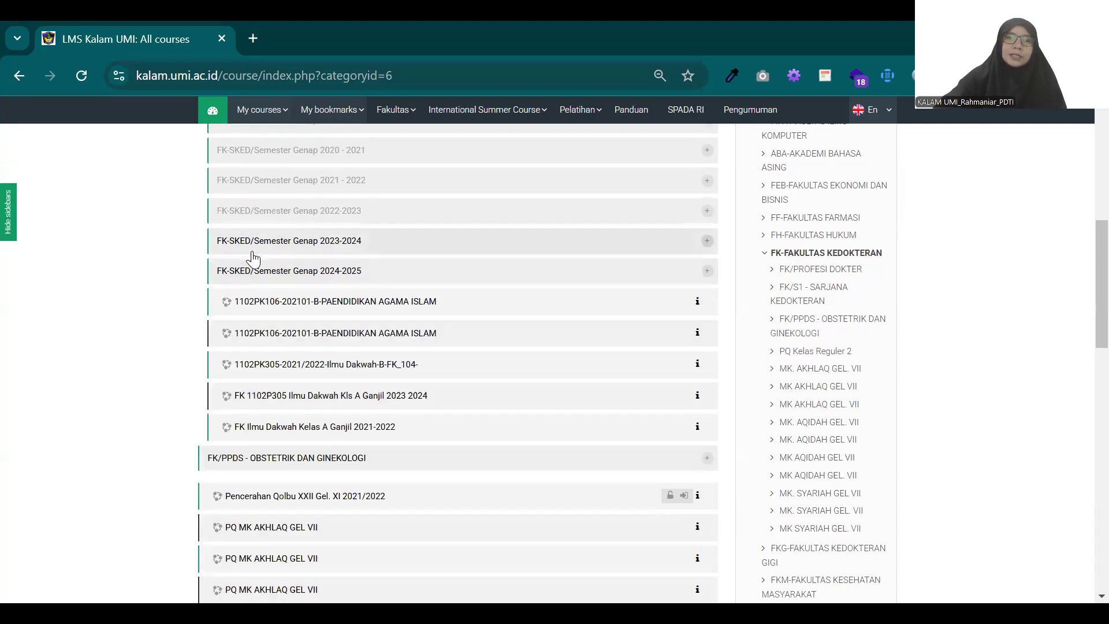
scroll(254, 258, "up", 1)
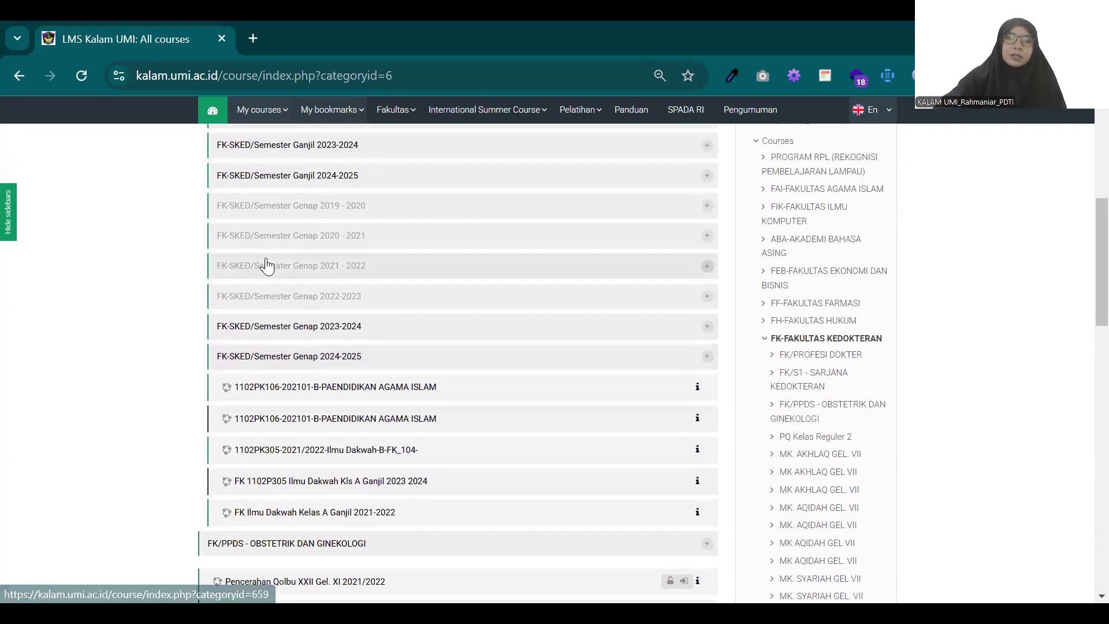
scroll(267, 265, "down", 1)
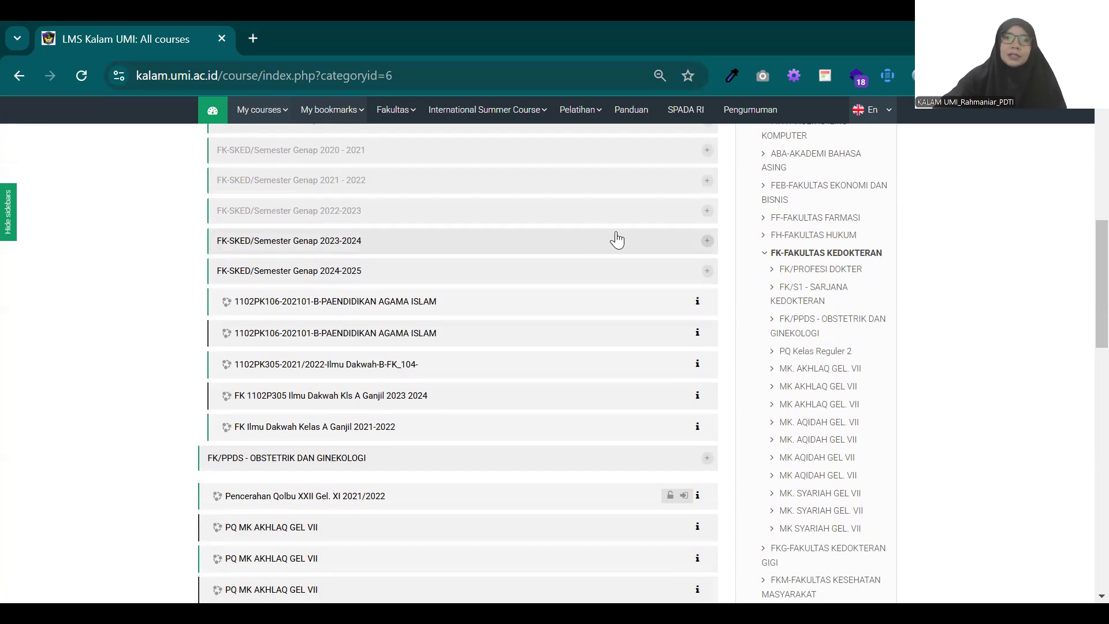
Step: Expand FK-SKED/Semester Genap 2023-2024 and look through its course list down to the MEKANISME DASAR PENYAKIT courses
left_click(708, 242)
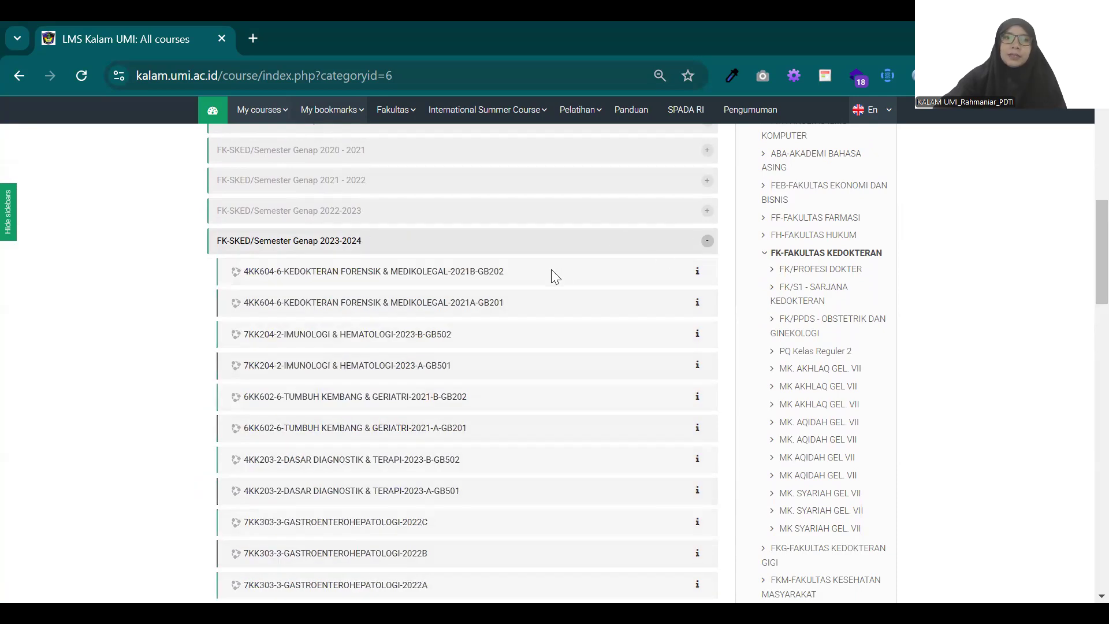
scroll(549, 269, "down", 1)
scroll(550, 271, "down", 2)
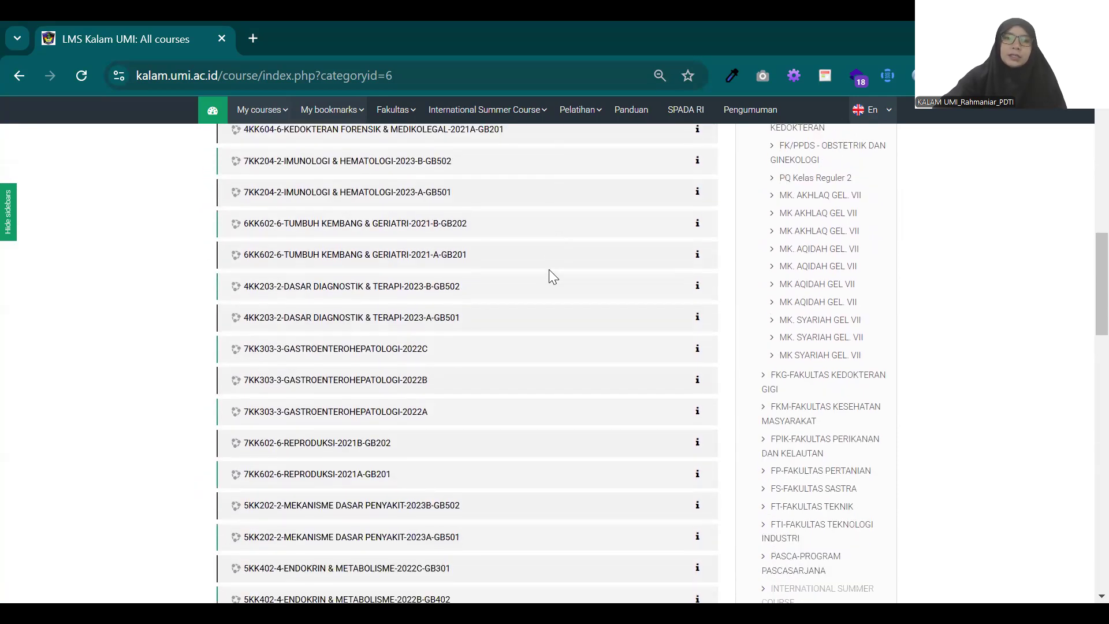
scroll(549, 270, "down", 2)
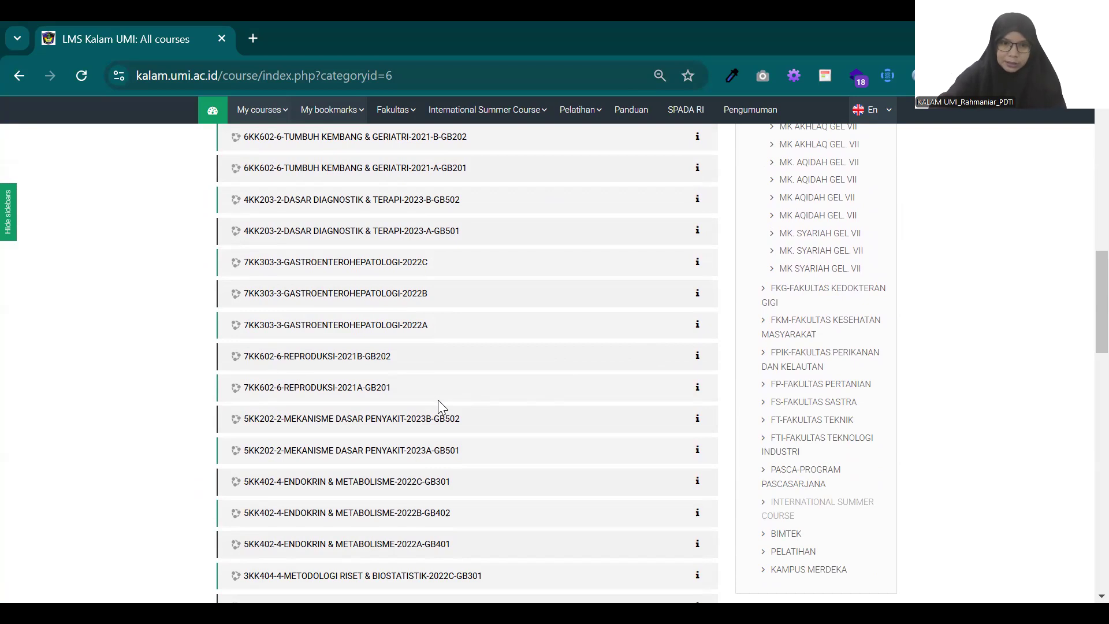
scroll(438, 399, "down", 2)
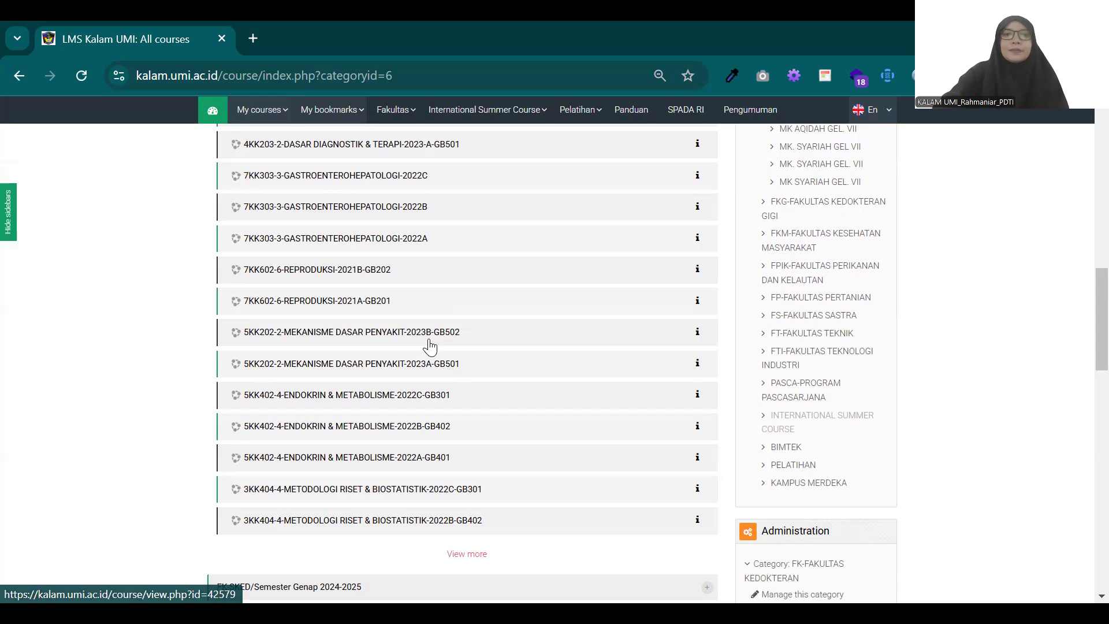
Step: Show the details of the 5KK202-2-MEKANISME DASAR PENYAKIT-2023B-GB502 course and review its teacher list and enrolment
left_click(697, 333)
scroll(655, 333, "down", 4)
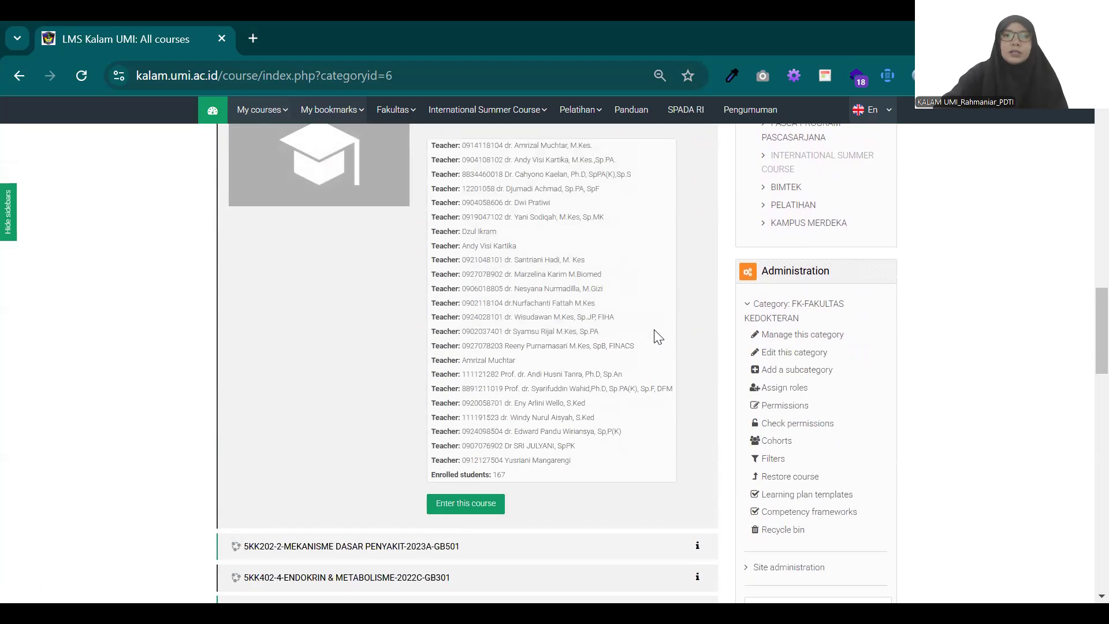
scroll(655, 333, "up", 1)
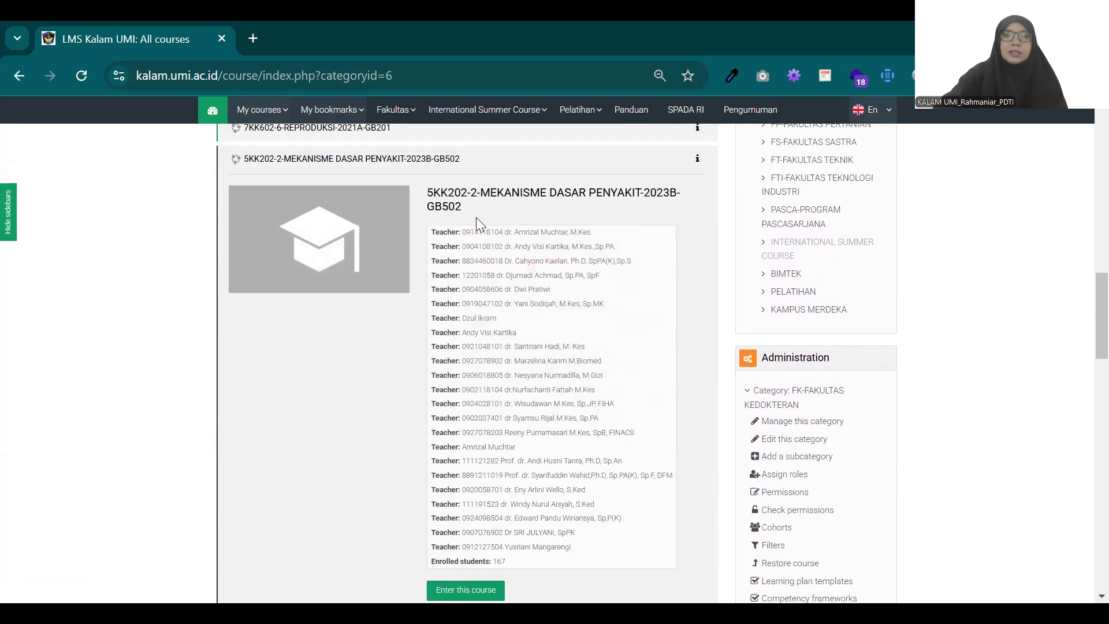
scroll(460, 483, "down", 1)
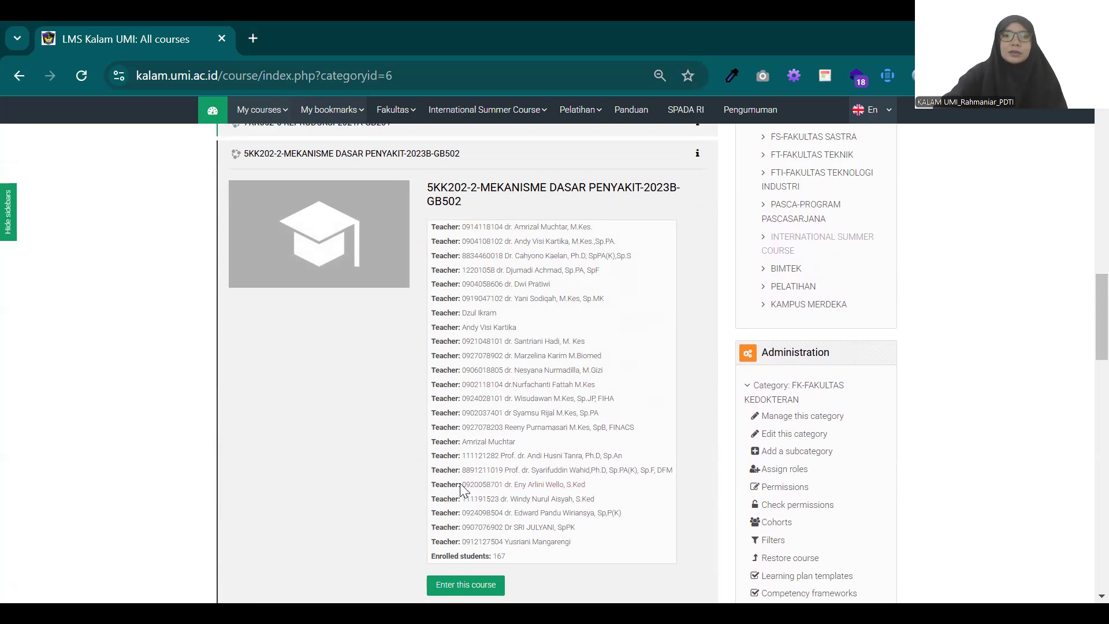
scroll(465, 497, "up", 1)
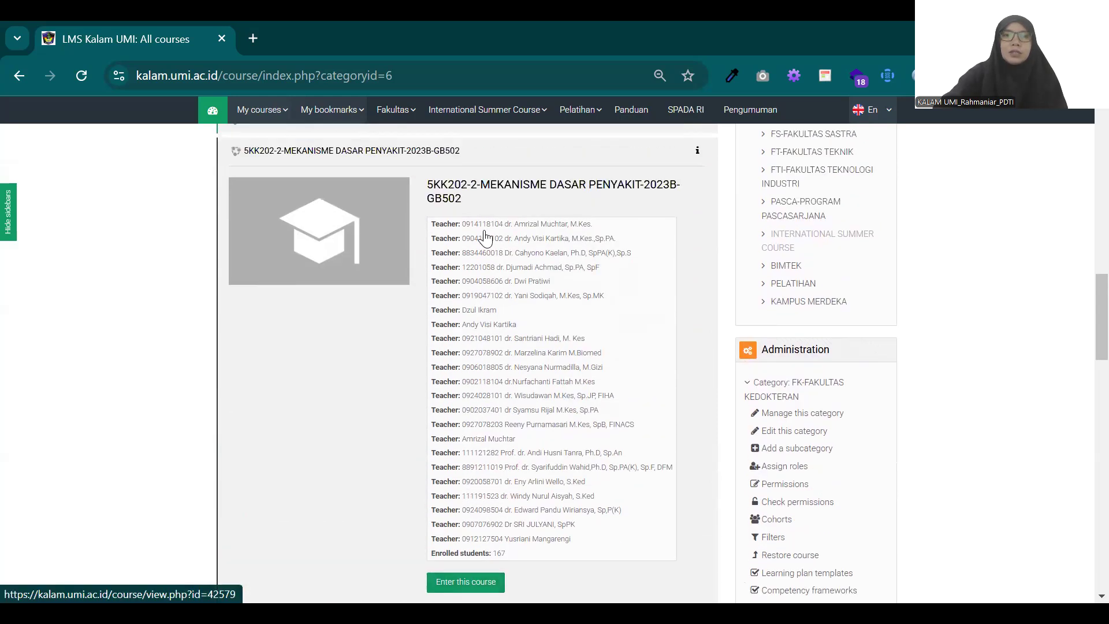
scroll(486, 237, "up", 1)
Step: Copy the course title 5KK202-2-MEKANISME DASAR PENYAKIT-2023B-GB502 from its details
left_click_drag(462, 207, 421, 196)
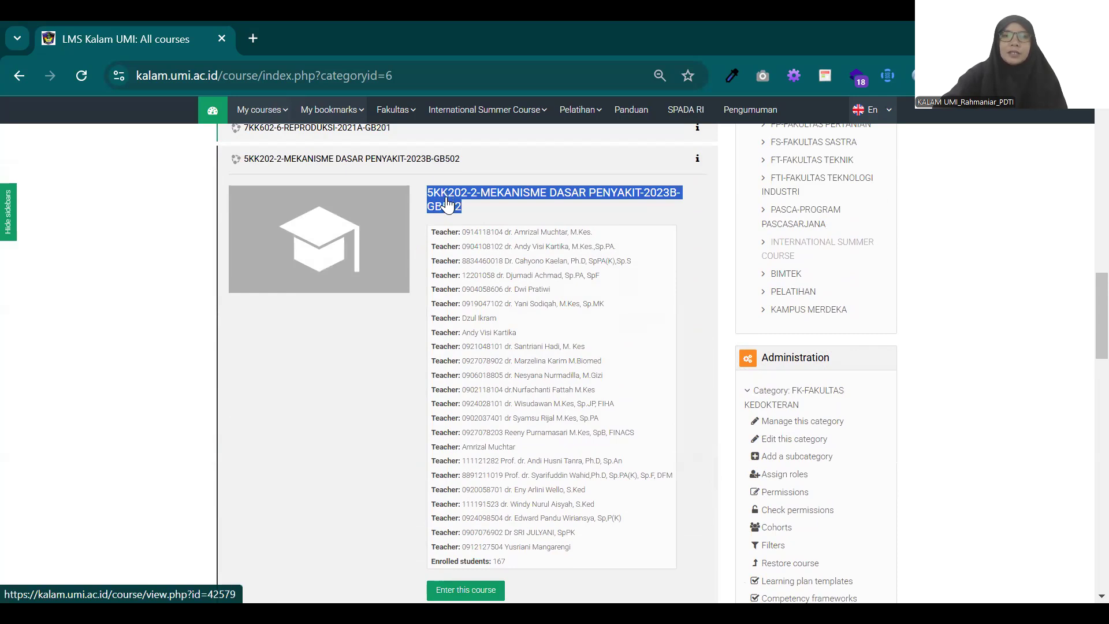
scroll(447, 198, "up", 1)
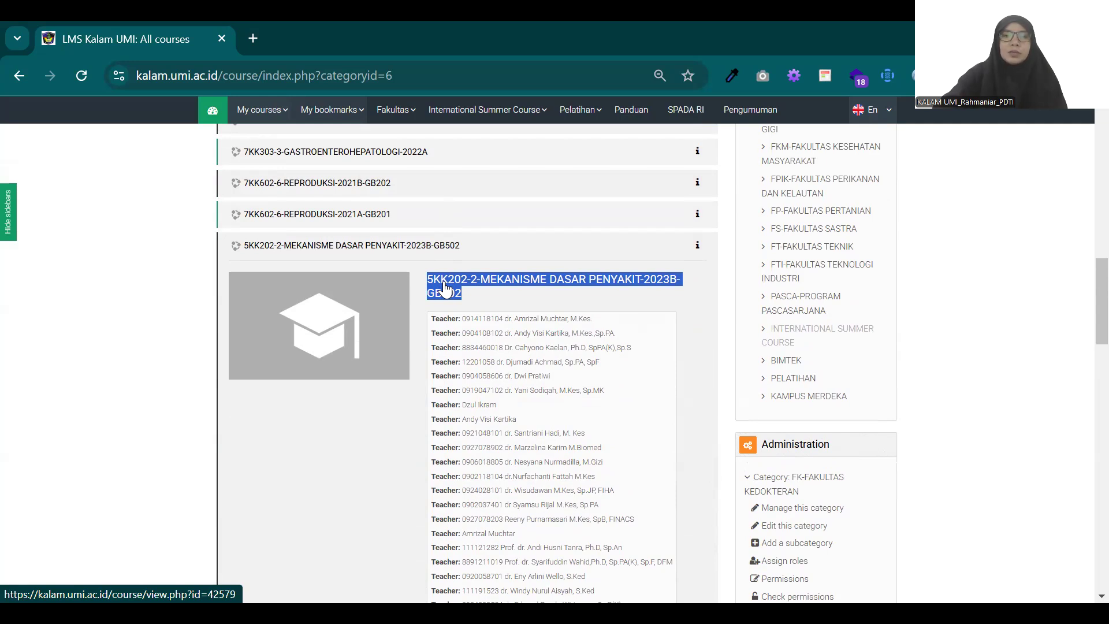
scroll(444, 287, "down", 1)
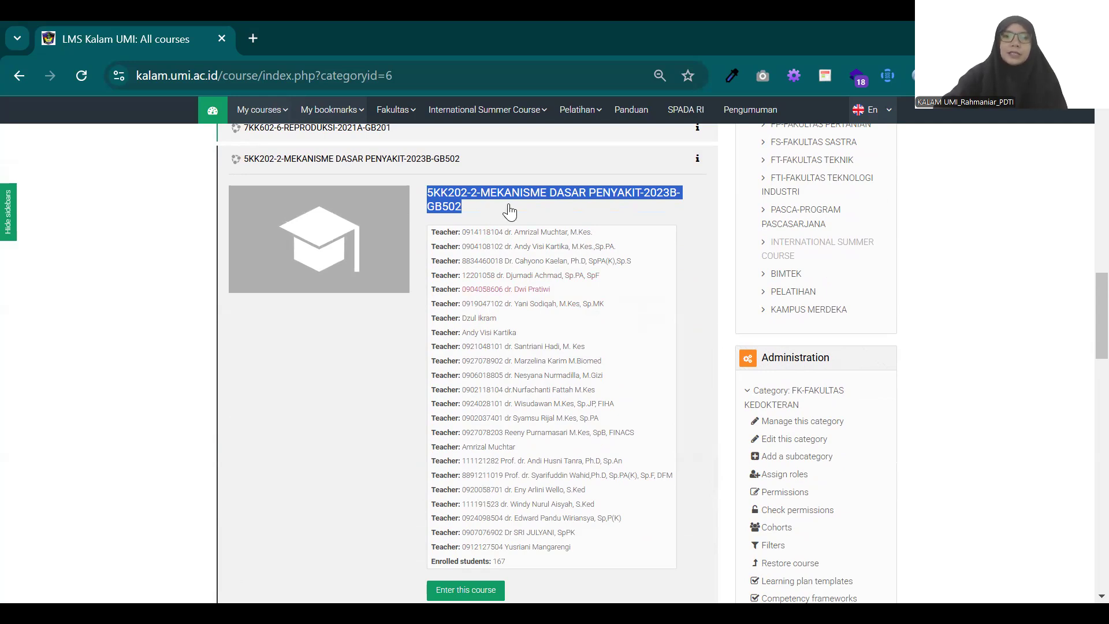
scroll(508, 388, "up", 1)
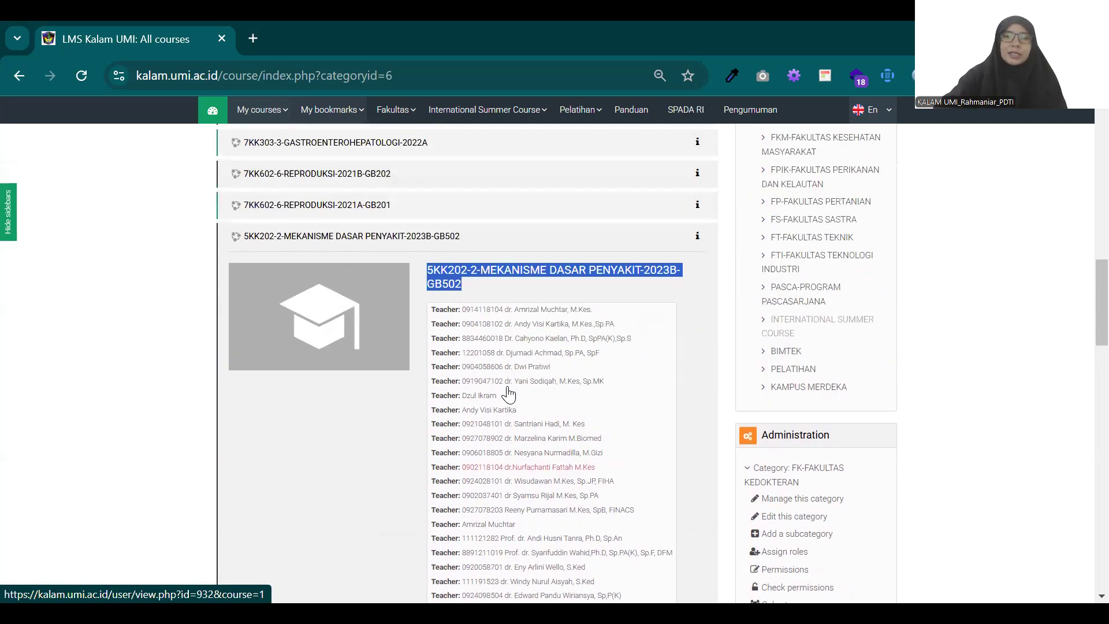
scroll(509, 394, "up", 1)
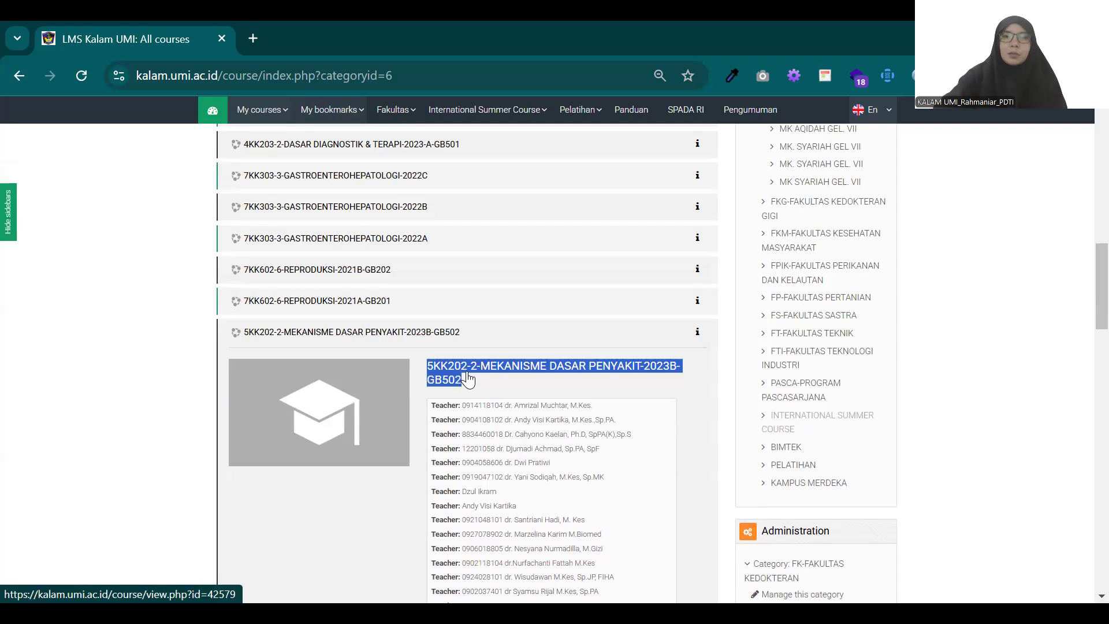
right_click(455, 373)
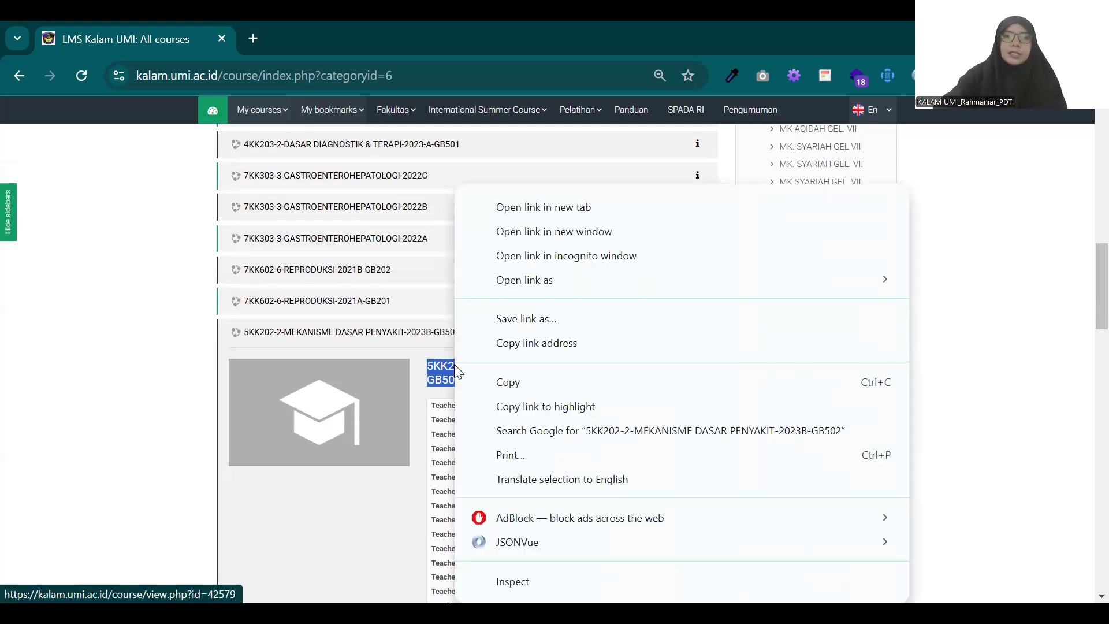
left_click(491, 383)
Step: Start creating a new course and look over the general settings of its form
scroll(505, 355, "down", 2)
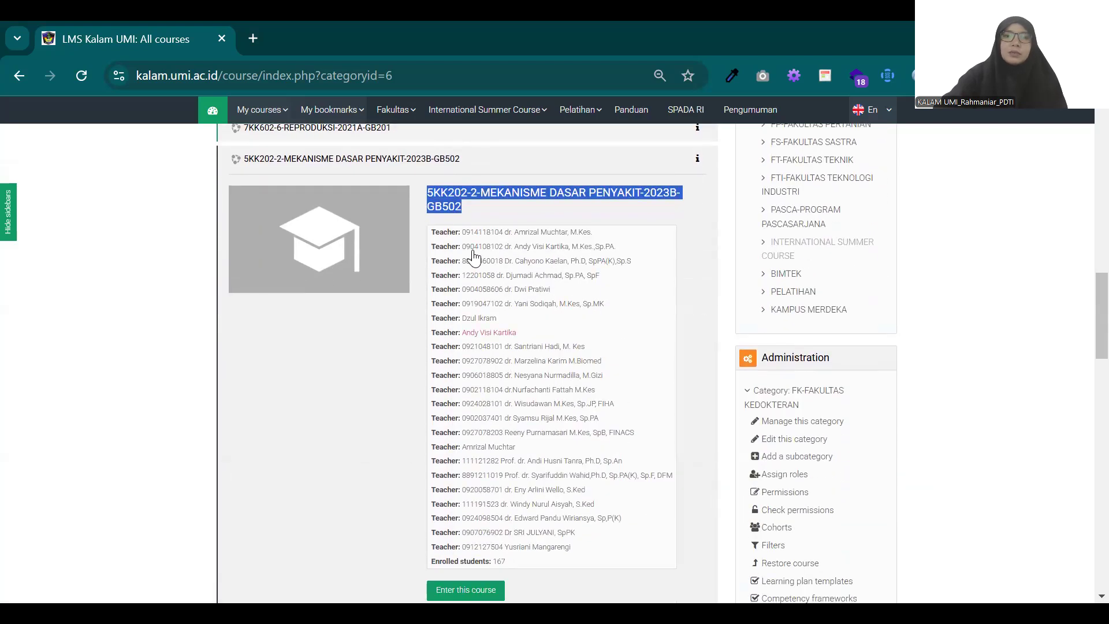
scroll(452, 271, "up", 4)
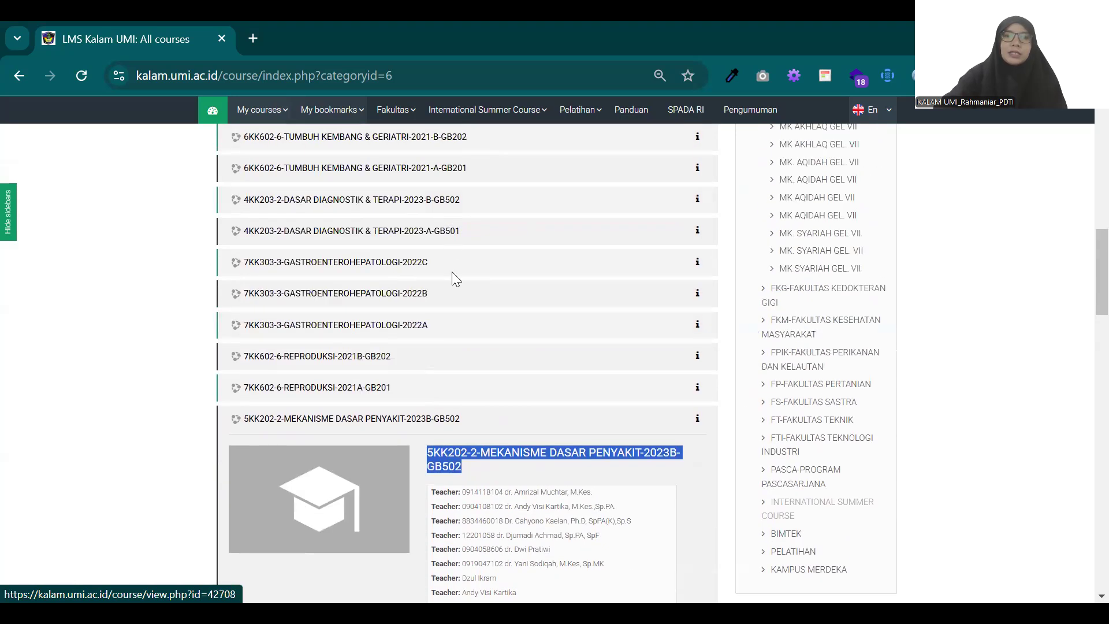
scroll(452, 273, "up", 5)
scroll(453, 275, "up", 5)
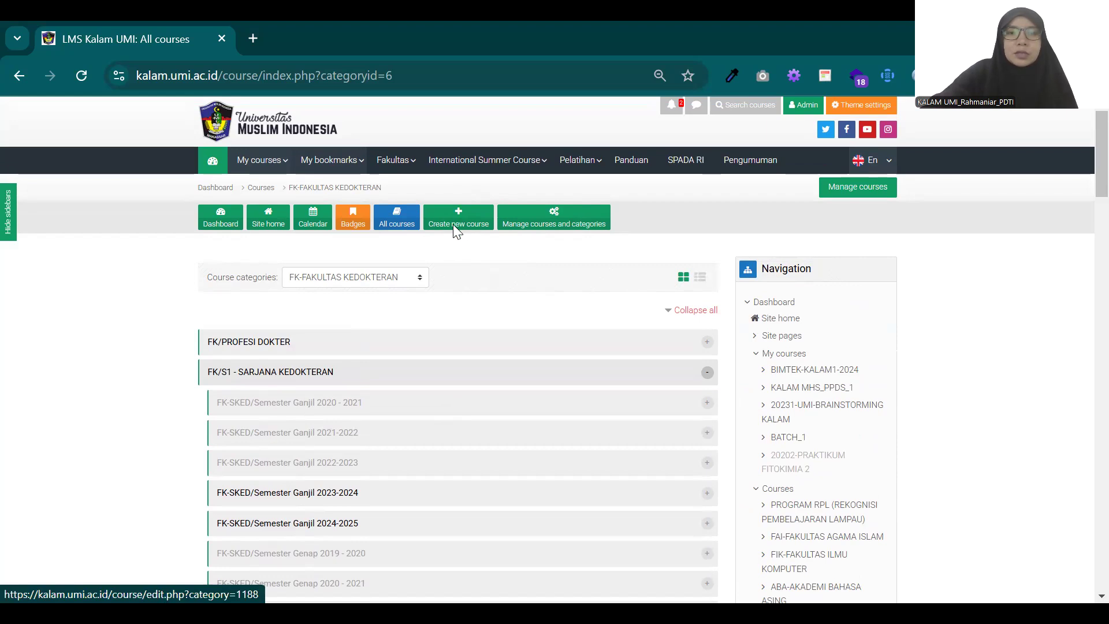
left_click(459, 207)
scroll(518, 302, "down", 3)
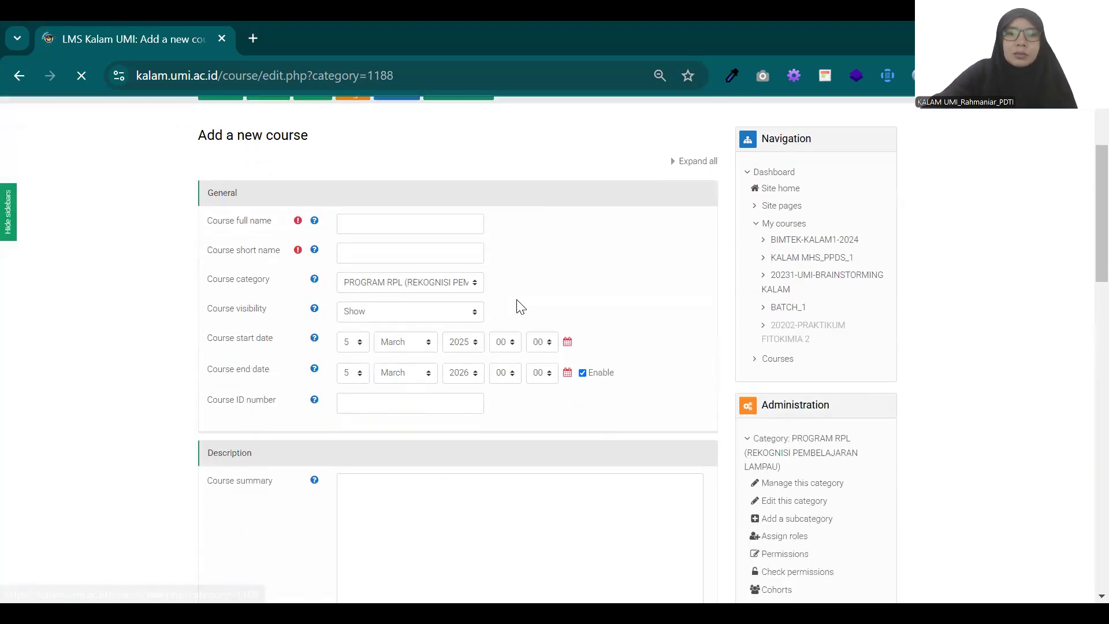
scroll(518, 302, "up", 2)
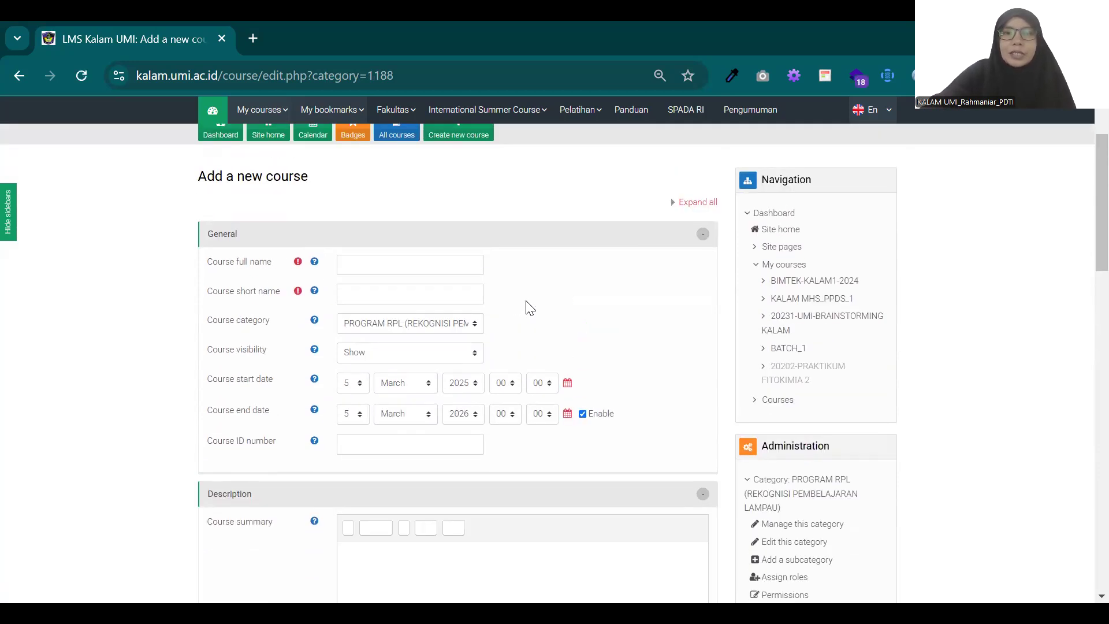
scroll(531, 303, "up", 2)
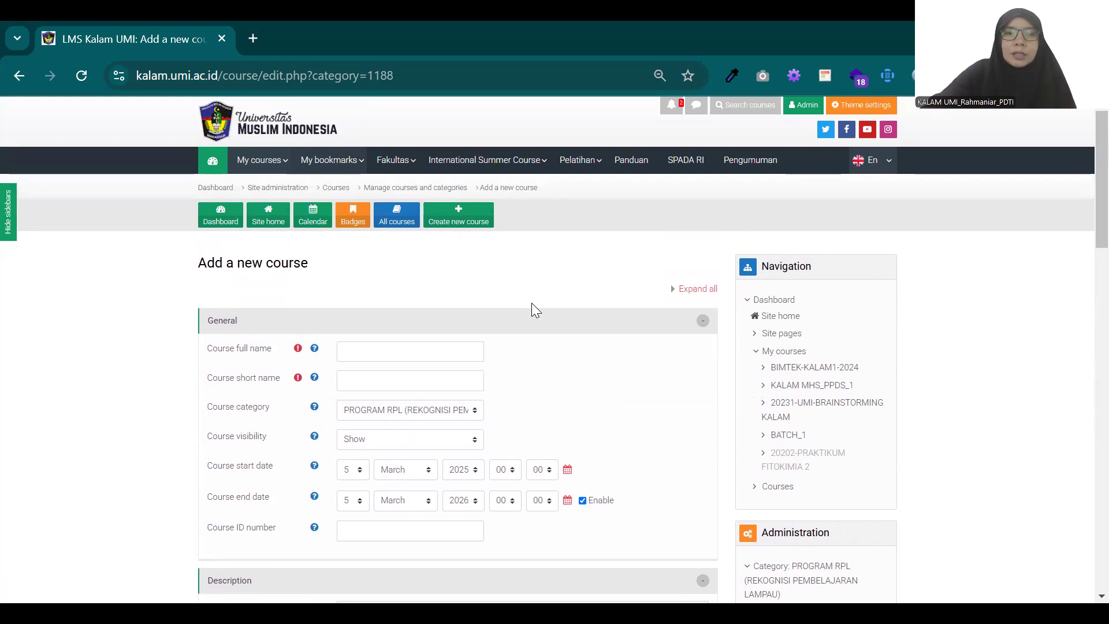
scroll(532, 324, "down", 2)
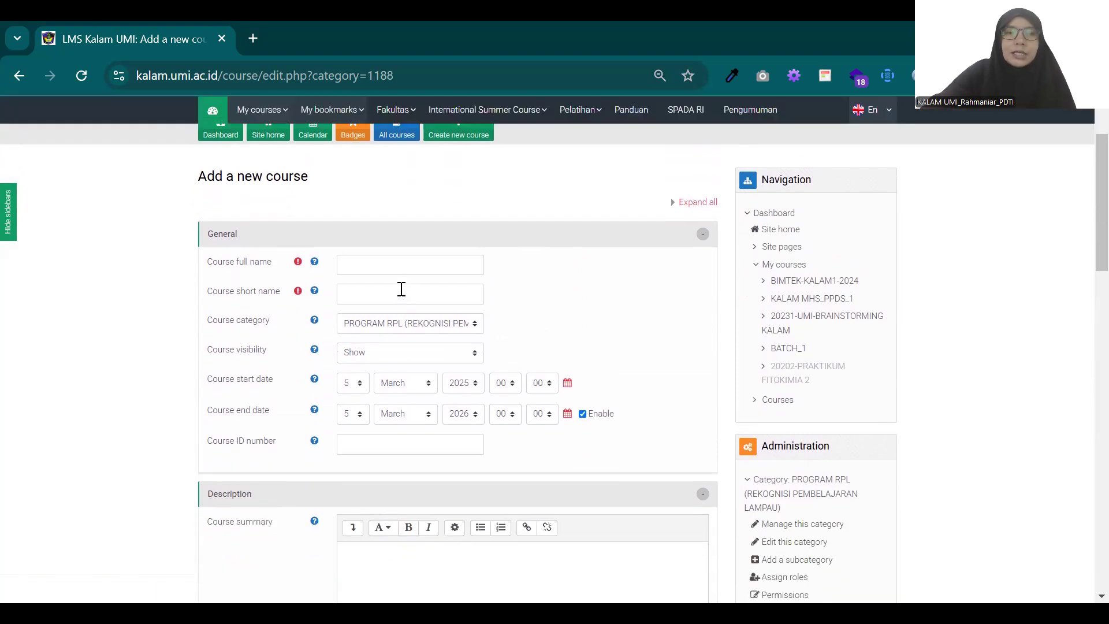
Step: Paste the copied title 5KK202-2-MEKANISME DASAR PENYAKIT-2023B-GB502 as the new course's full name
scroll(397, 286, "up", 2)
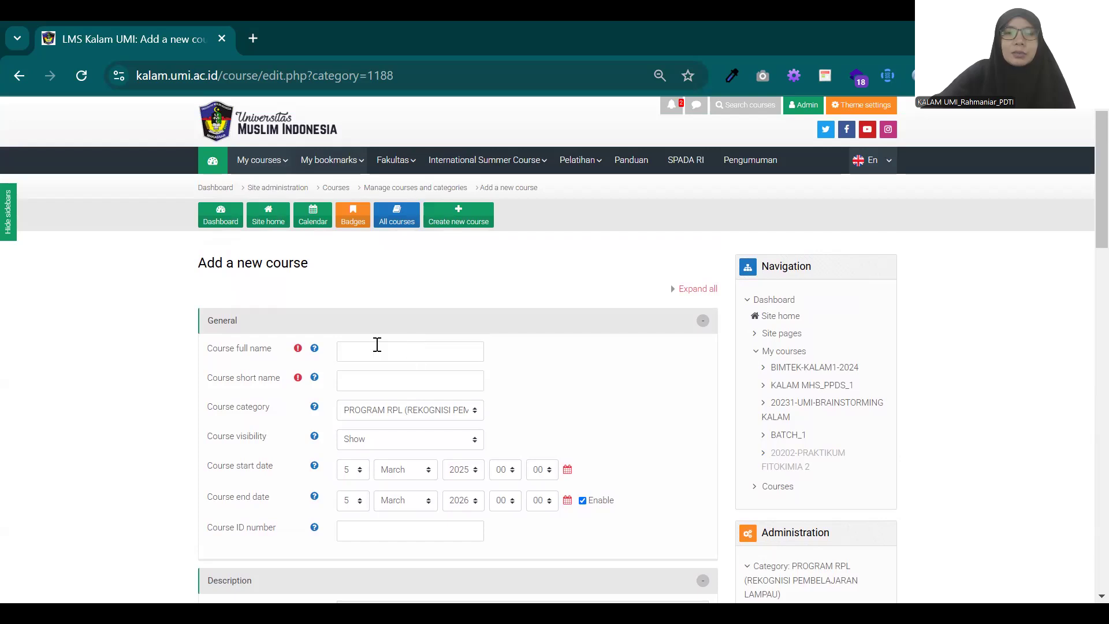
scroll(379, 344, "down", 4)
scroll(382, 345, "up", 4)
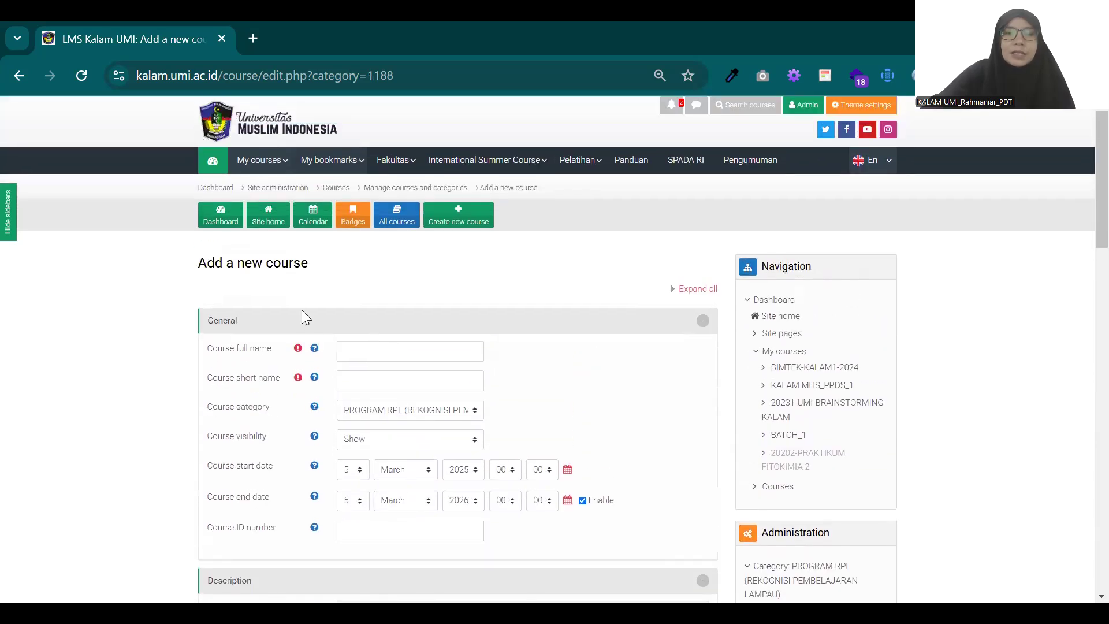
scroll(373, 343, "down", 2)
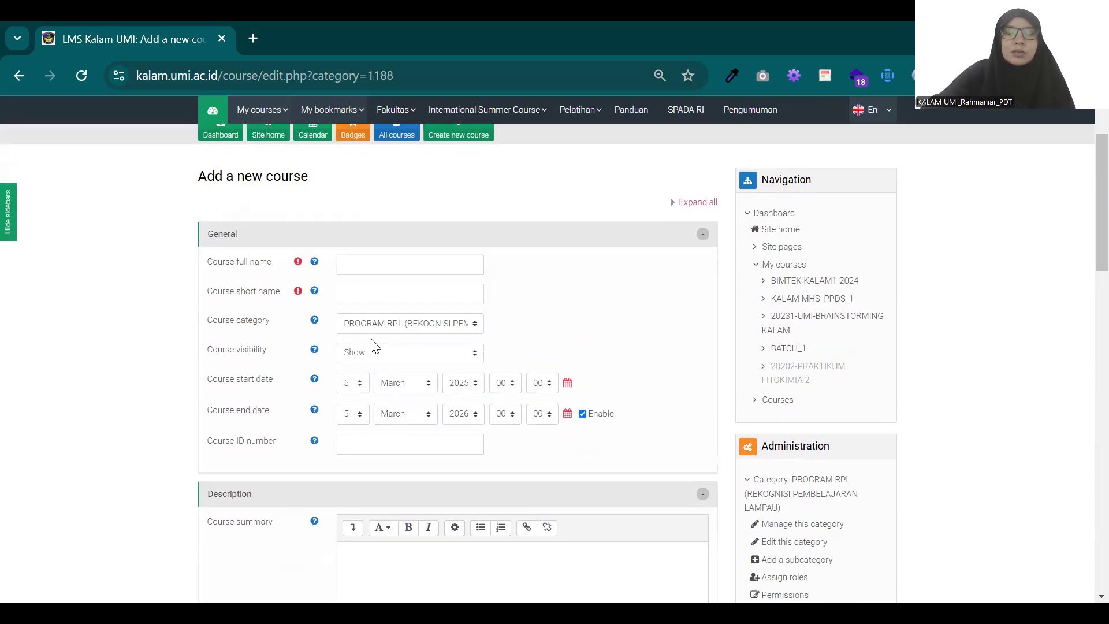
left_click(384, 270)
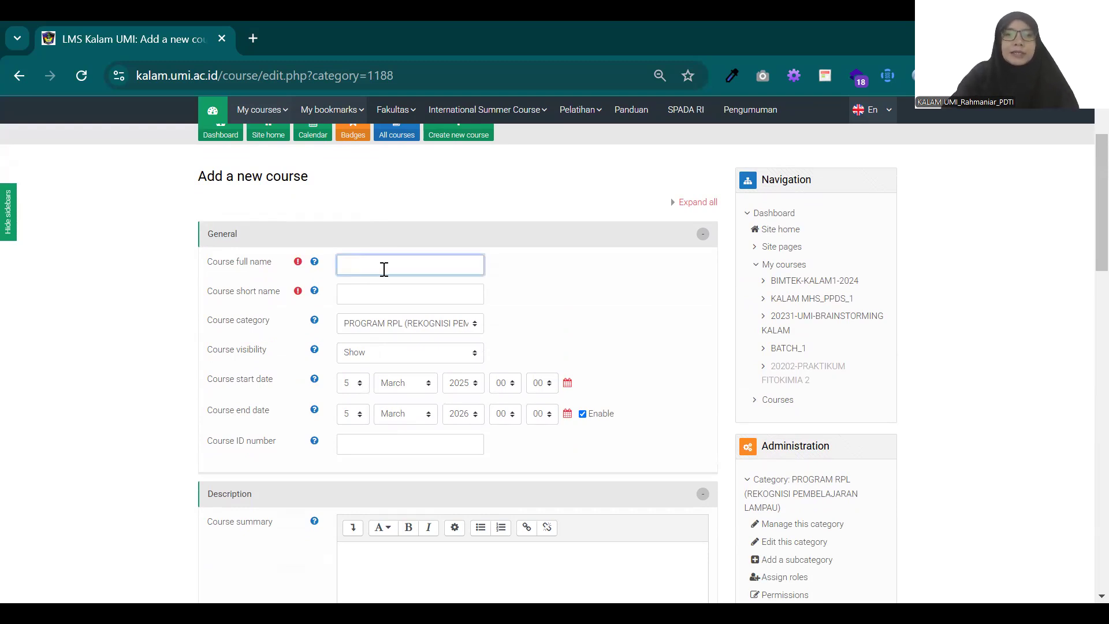
key("ctrl+v")
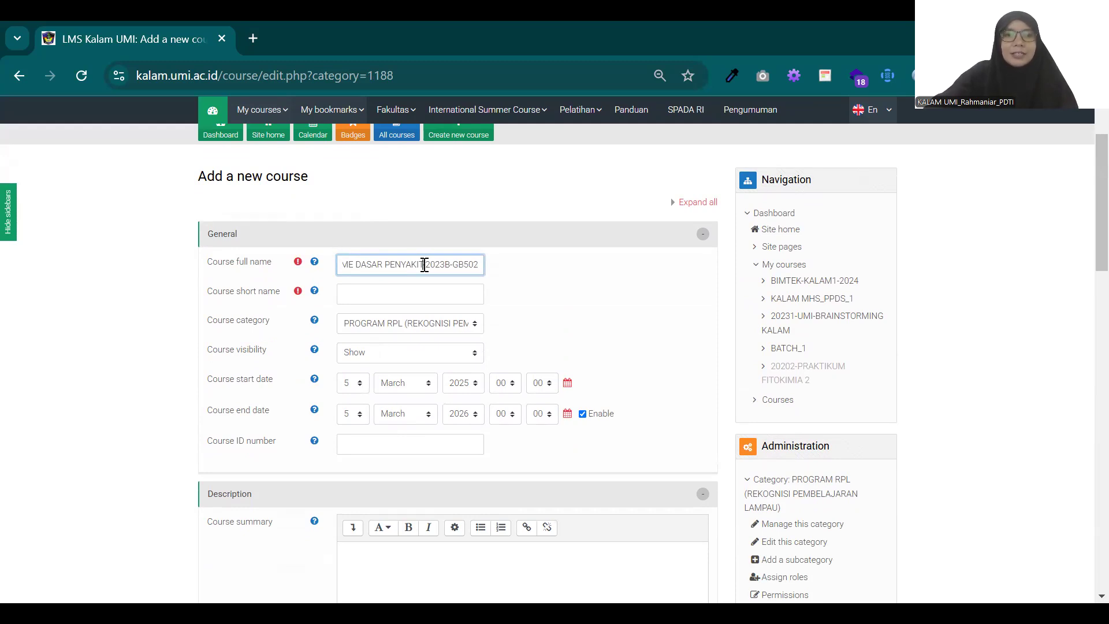
Step: Change the year in the course full name to 2024, giving 5KK202-2-MEKANISME DASAR PENYAKIT-2024B-GB502
left_click_drag(425, 265, 331, 279)
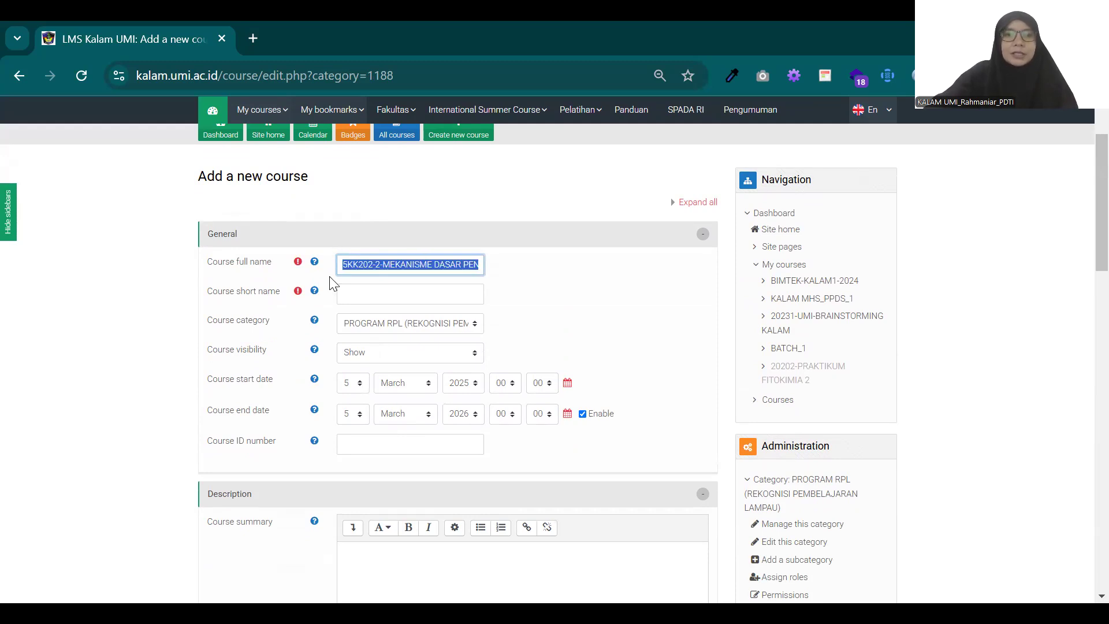
left_click(366, 265)
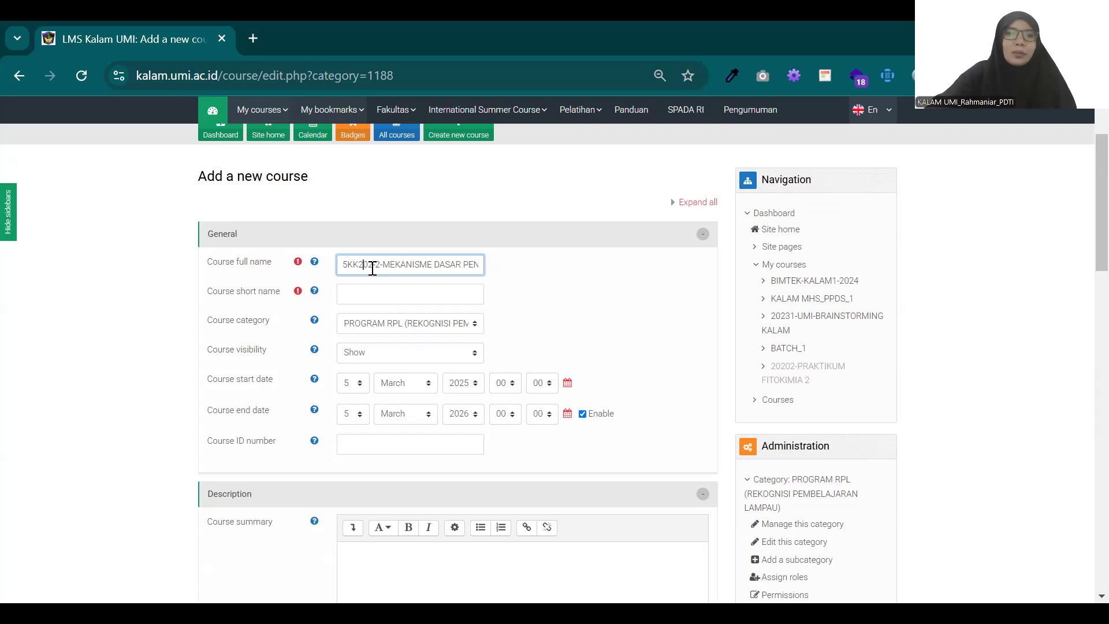
double_click(375, 265)
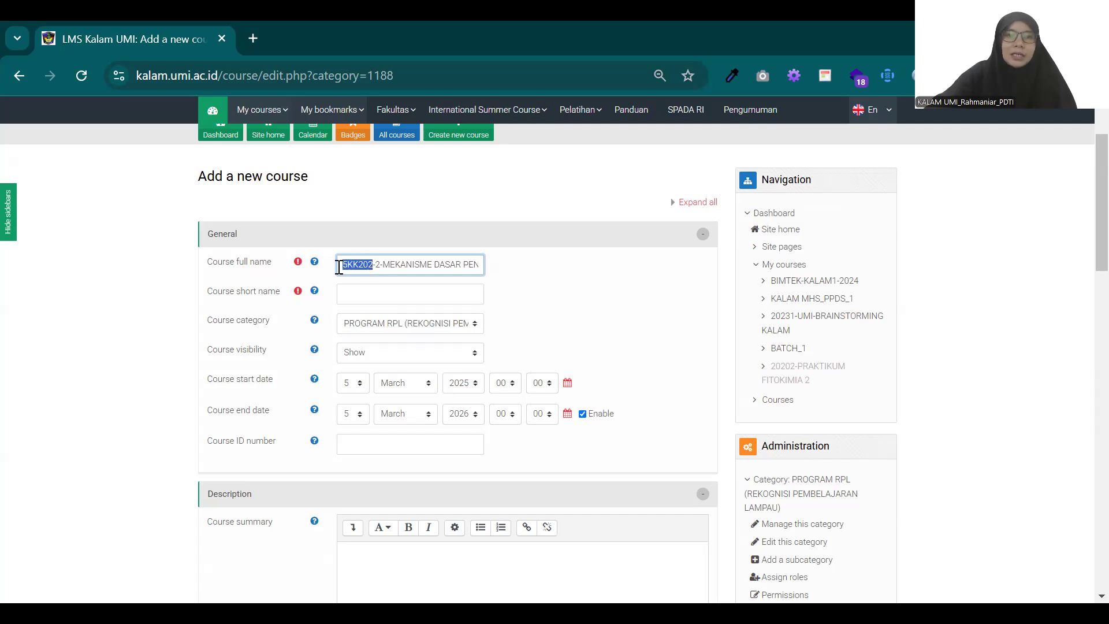
left_click(384, 264)
left_click_drag(384, 263, 497, 262)
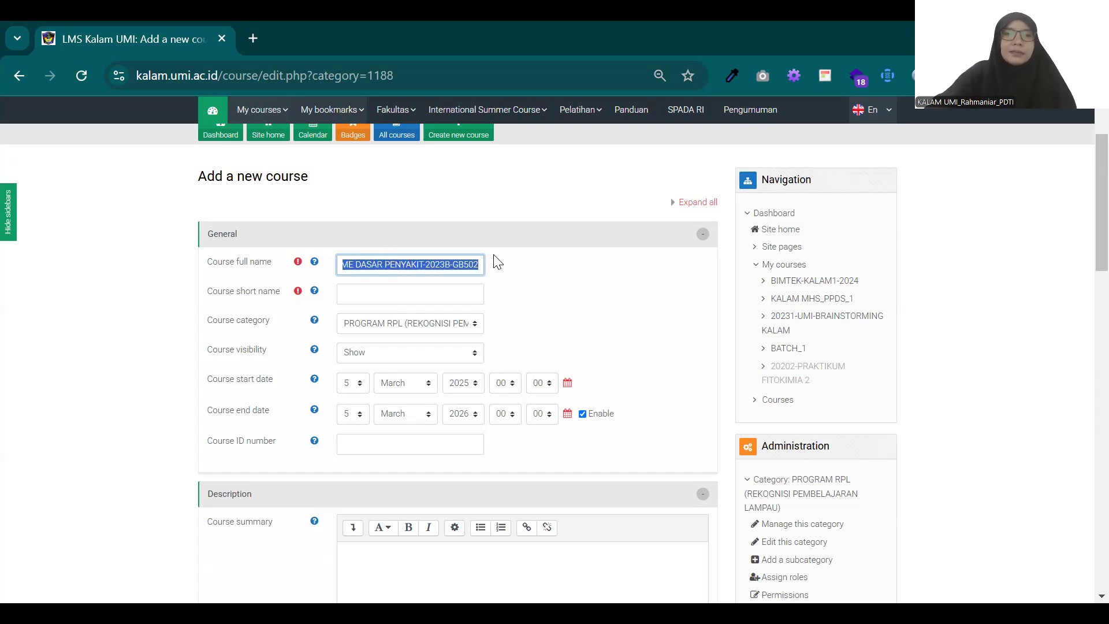
left_click(451, 266)
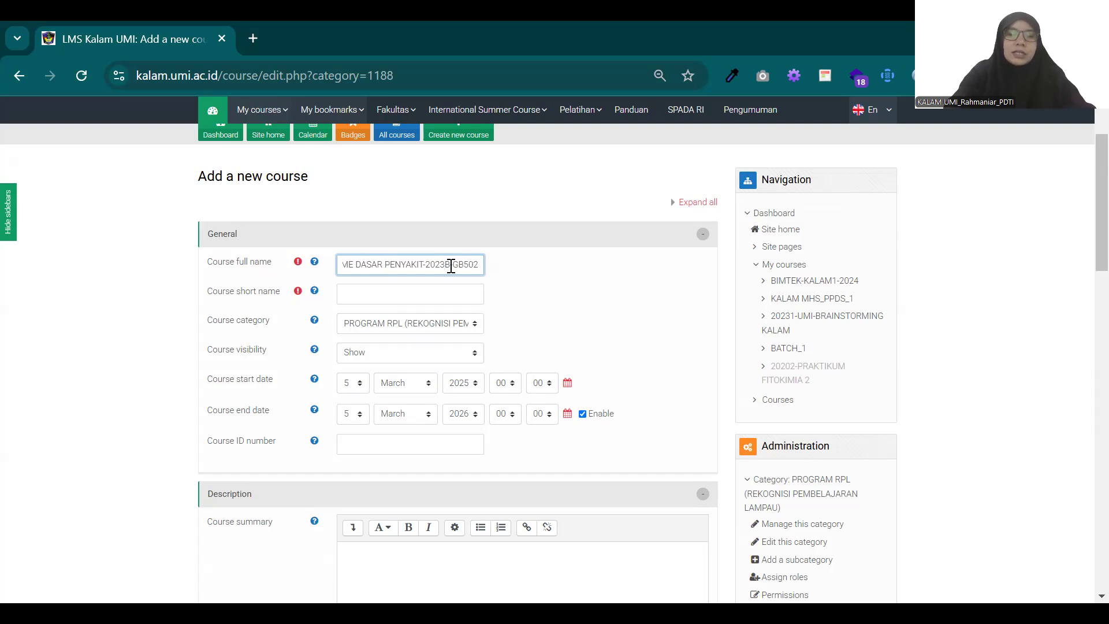
key("BackSpace")
type("4")
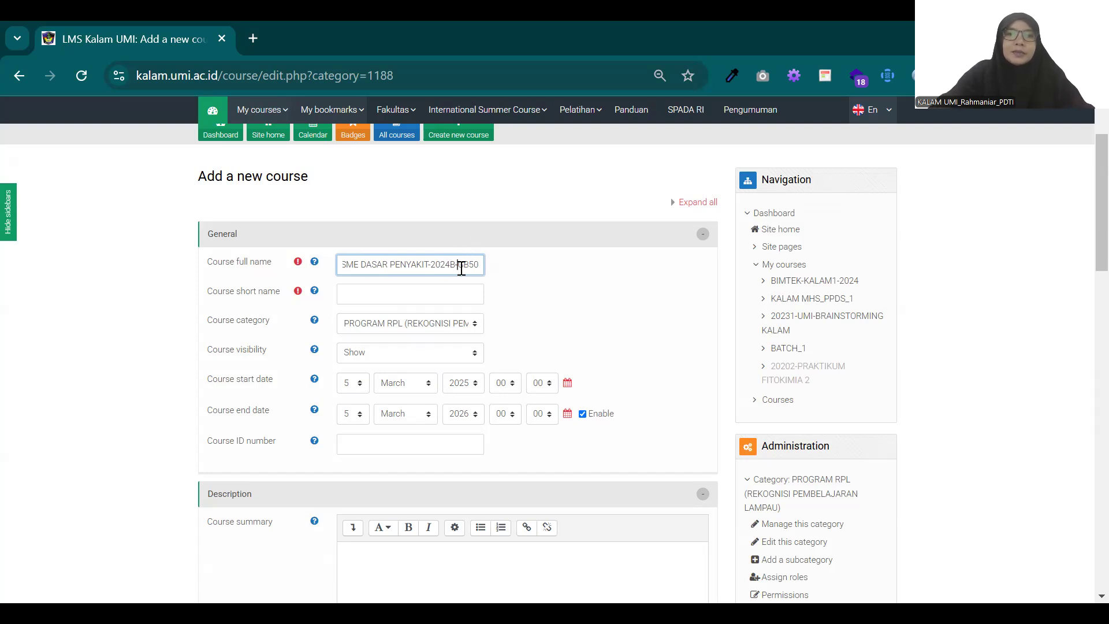
left_click_drag(461, 269, 481, 266)
left_click(480, 270)
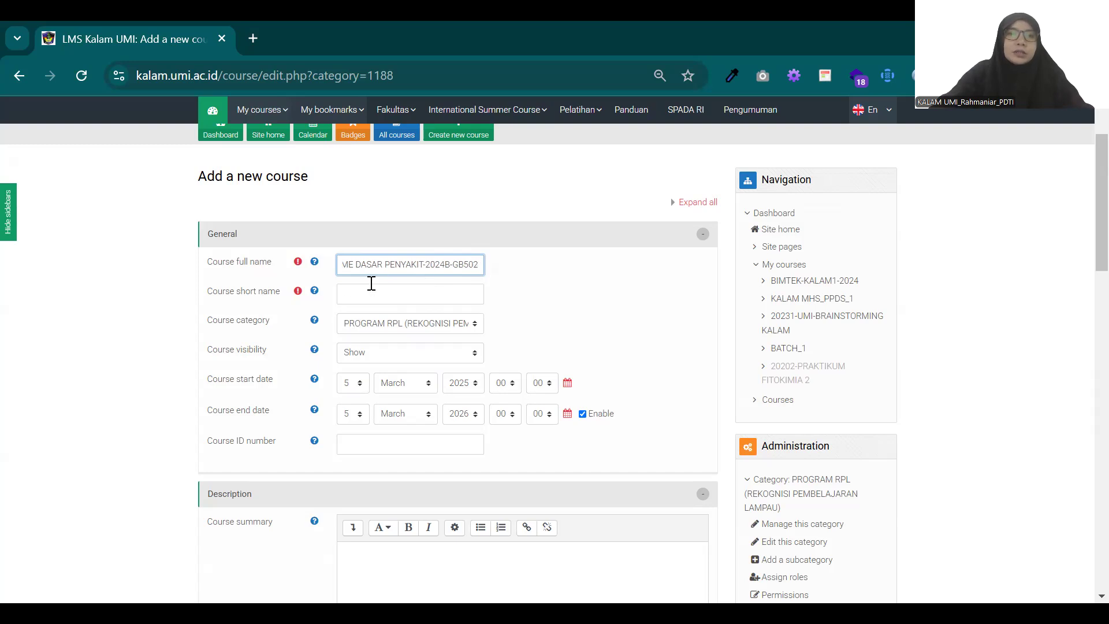
Step: Copy the full name without its leading course code into the course short name, as MEKANISME DASAR PENYAKIT-2024B-GB502
double_click(373, 264)
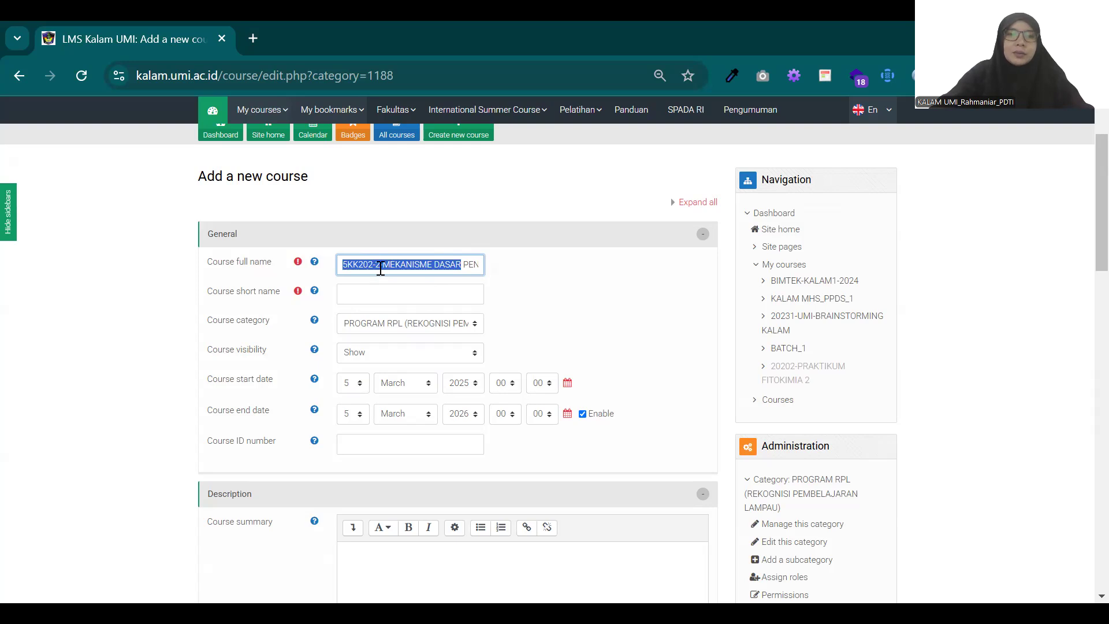
left_click(376, 268)
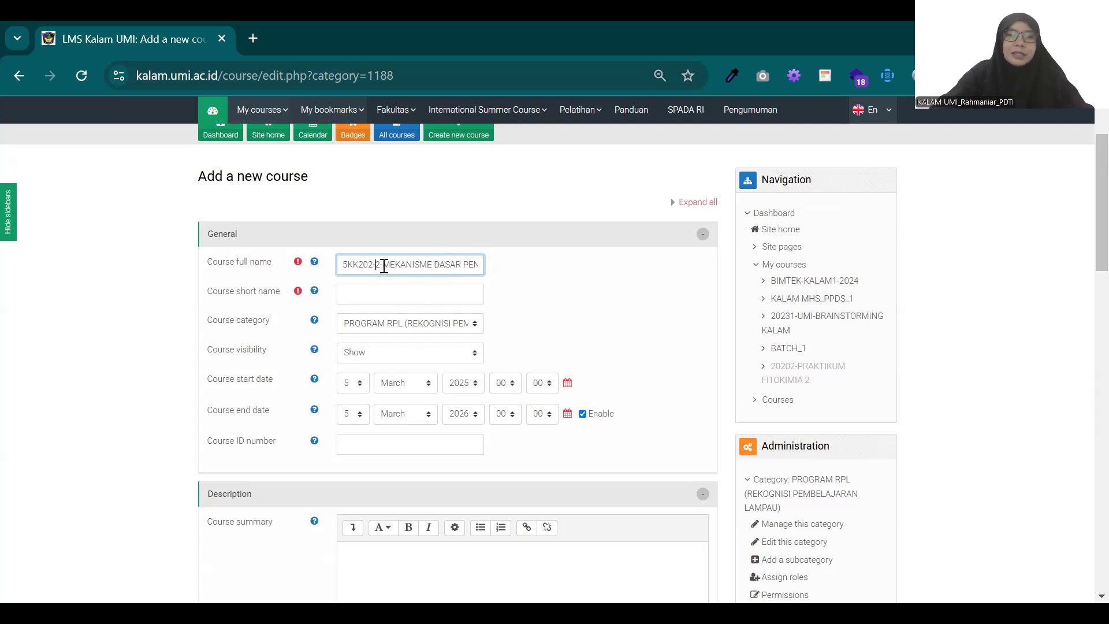
left_click_drag(374, 266, 518, 262)
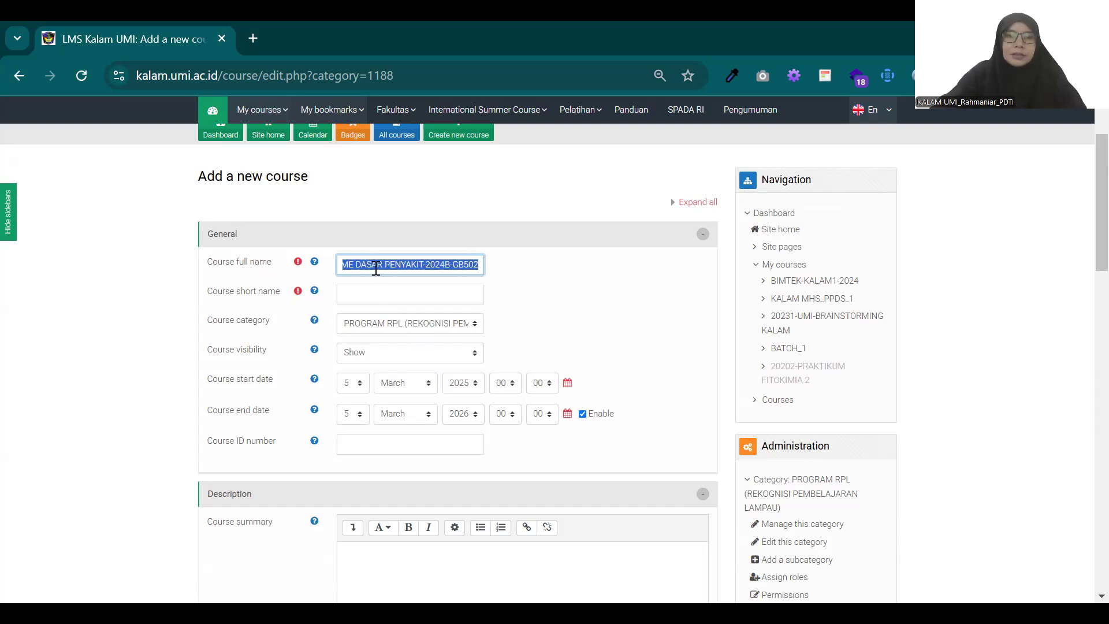
left_click_drag(376, 268, 520, 254)
left_click(416, 288)
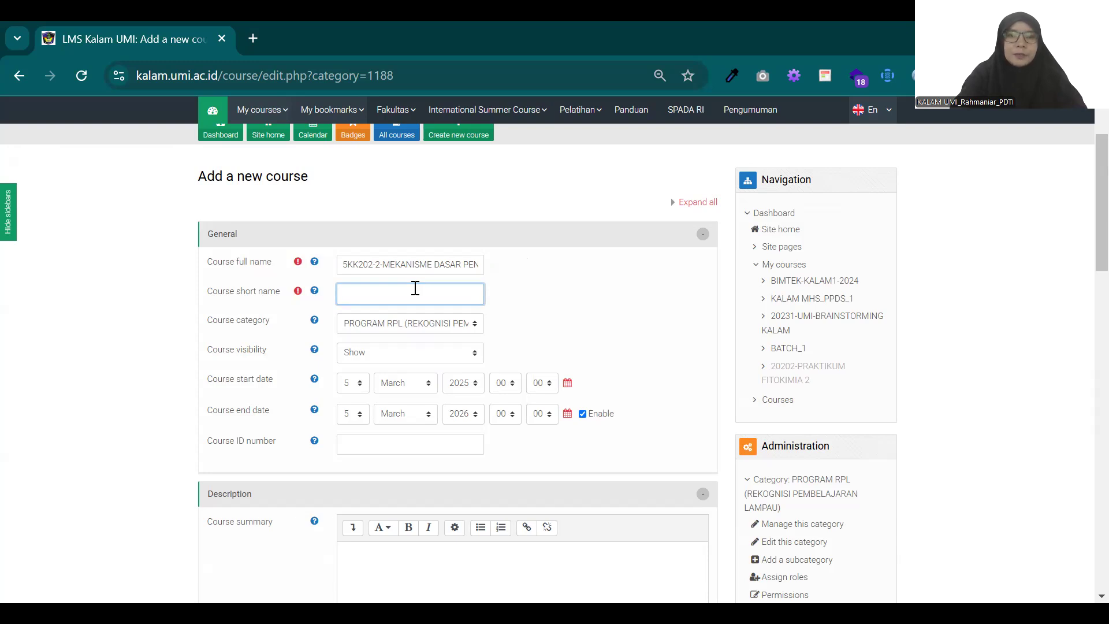
key("ctrl+v")
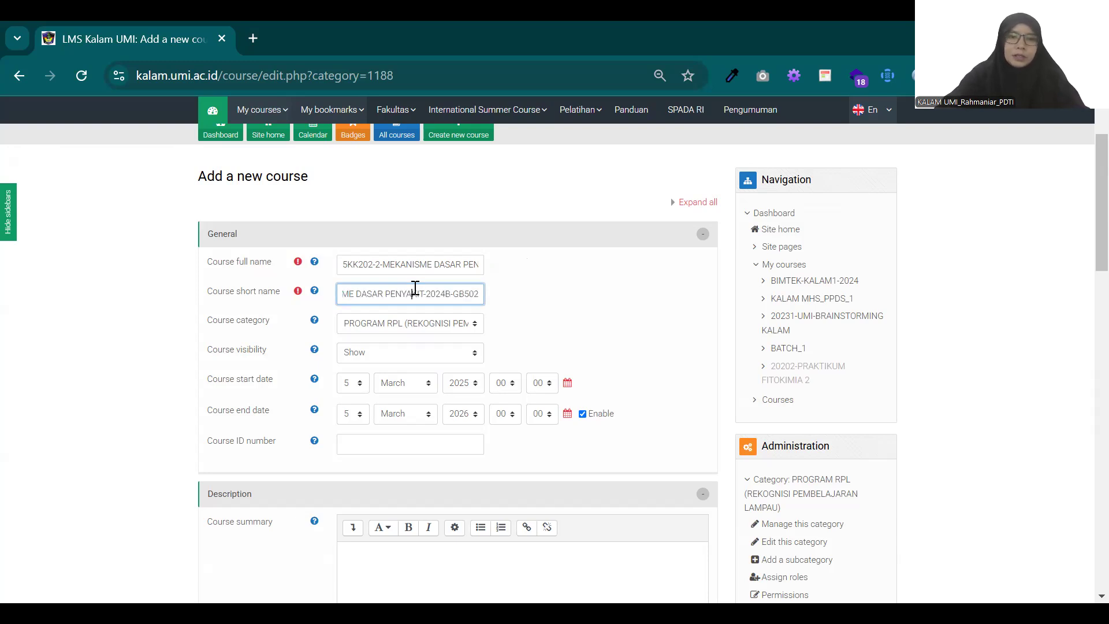
left_click_drag(415, 287, 310, 324)
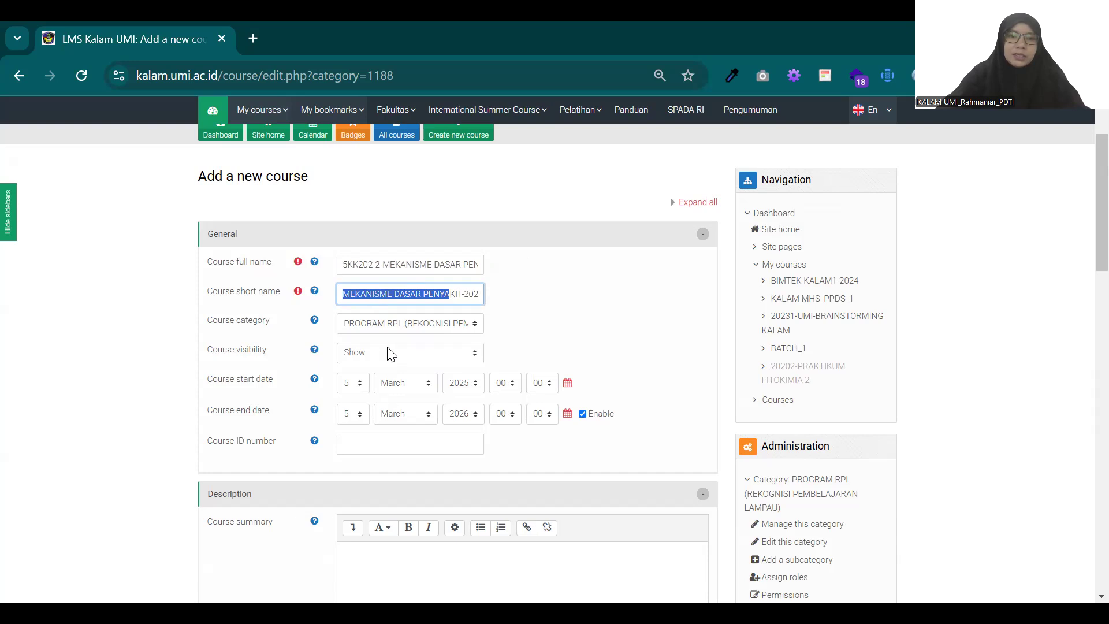
Step: Set the course start date to 5 February 2025 and the enabled end date to 5 June 2026
scroll(479, 403, "down", 2)
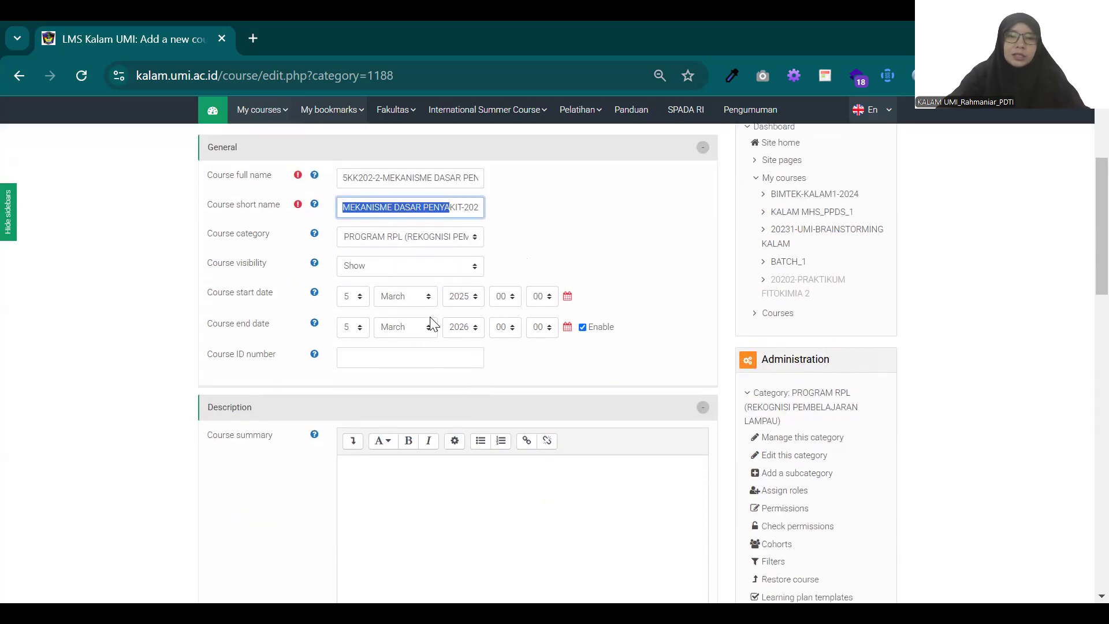
left_click(414, 299)
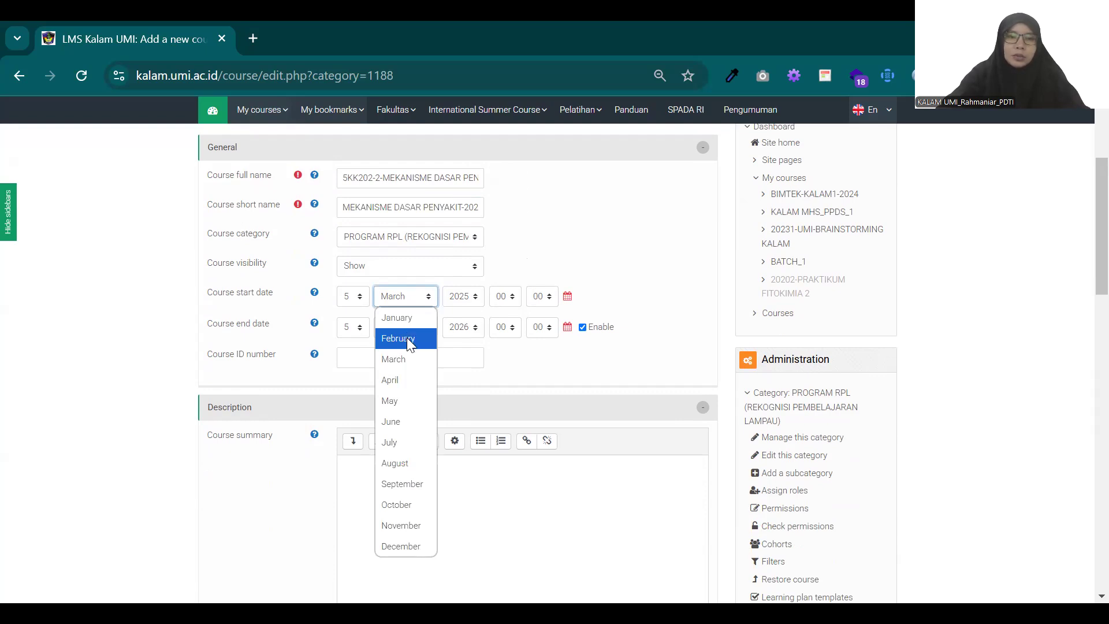
left_click(407, 338)
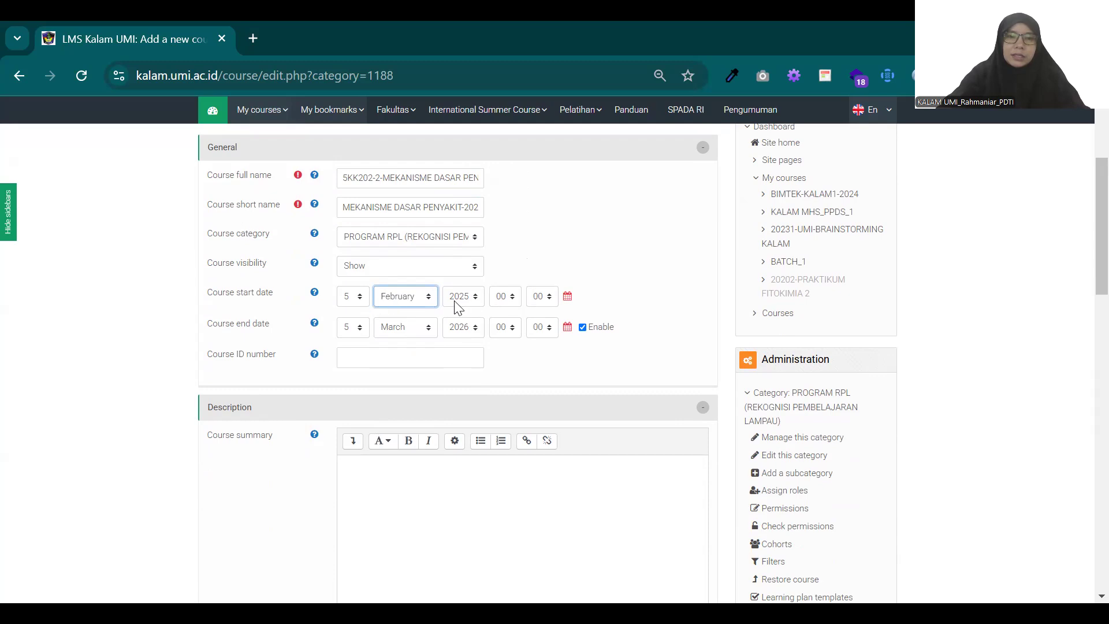
left_click(583, 328)
scroll(580, 329, "down", 1)
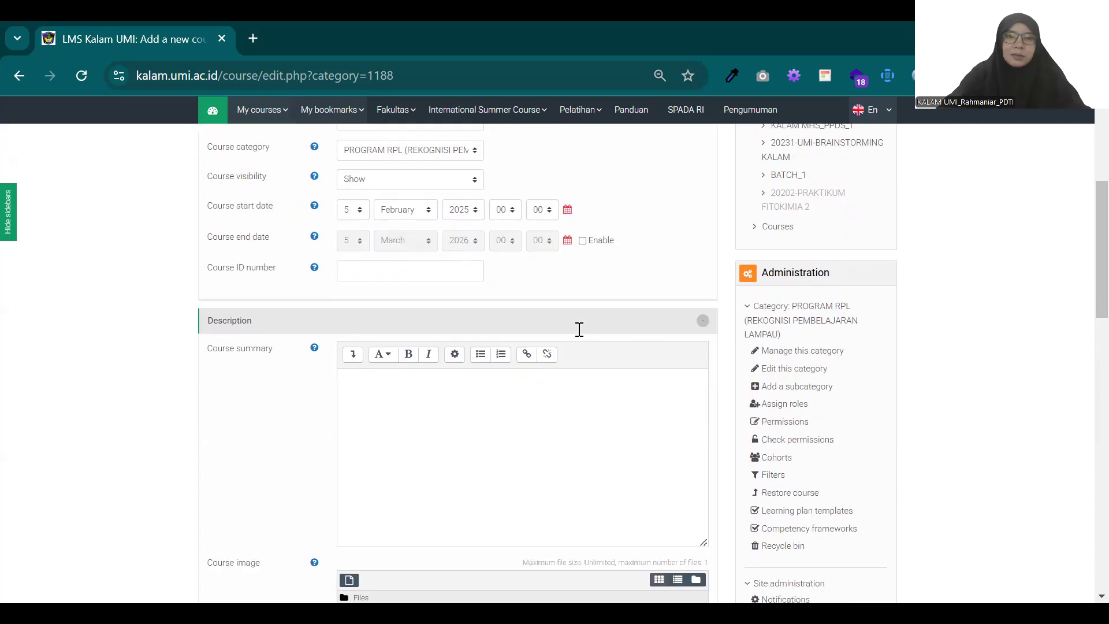
left_click(582, 240)
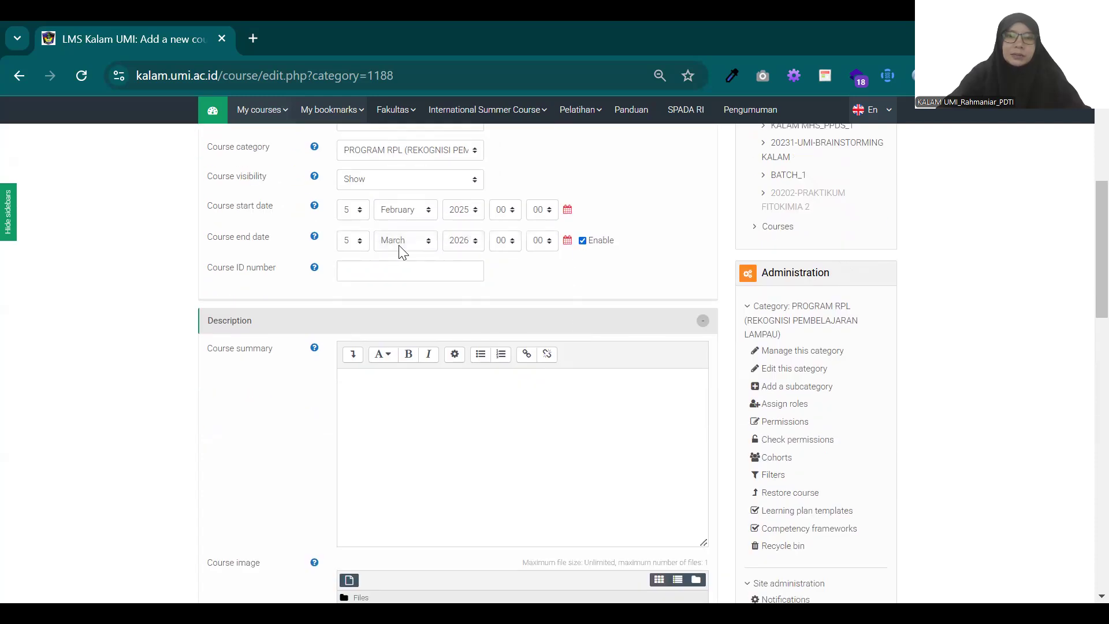
left_click(402, 241)
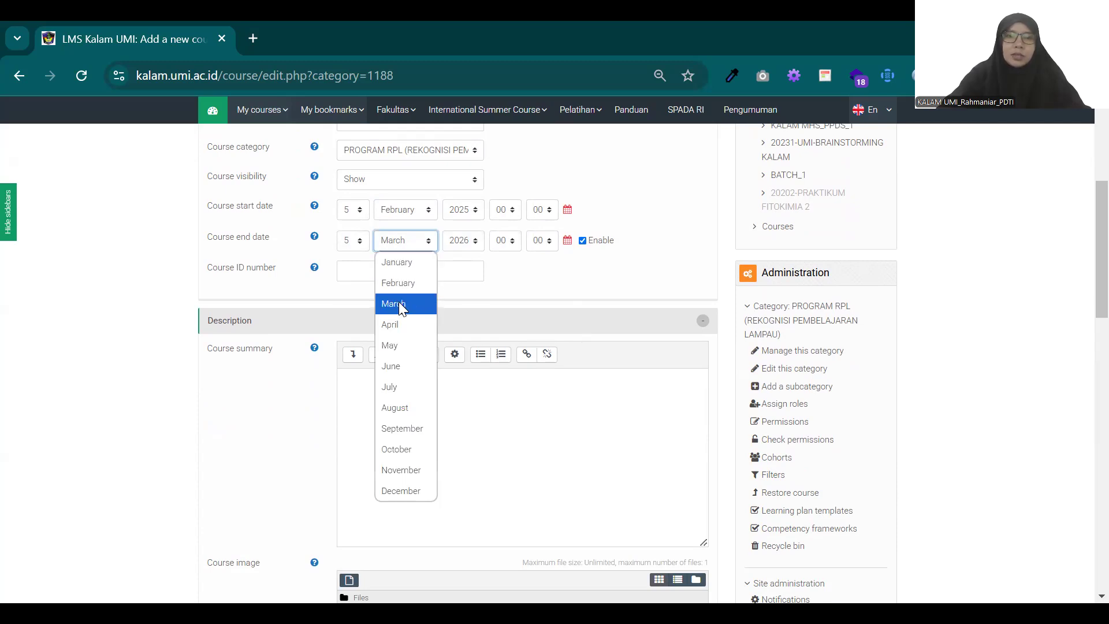
left_click(400, 366)
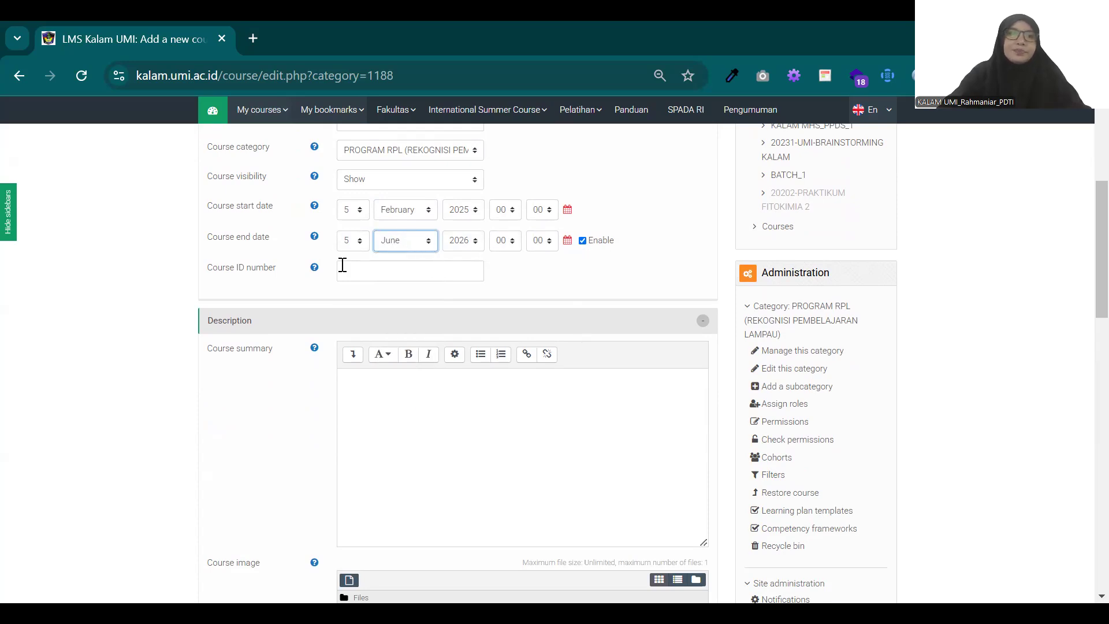
Step: Copy the full name up to the class code into the course ID number, as 5KK202-2-MEKANISME DASAR PENYAKIT-2024B
scroll(341, 264, "up", 2)
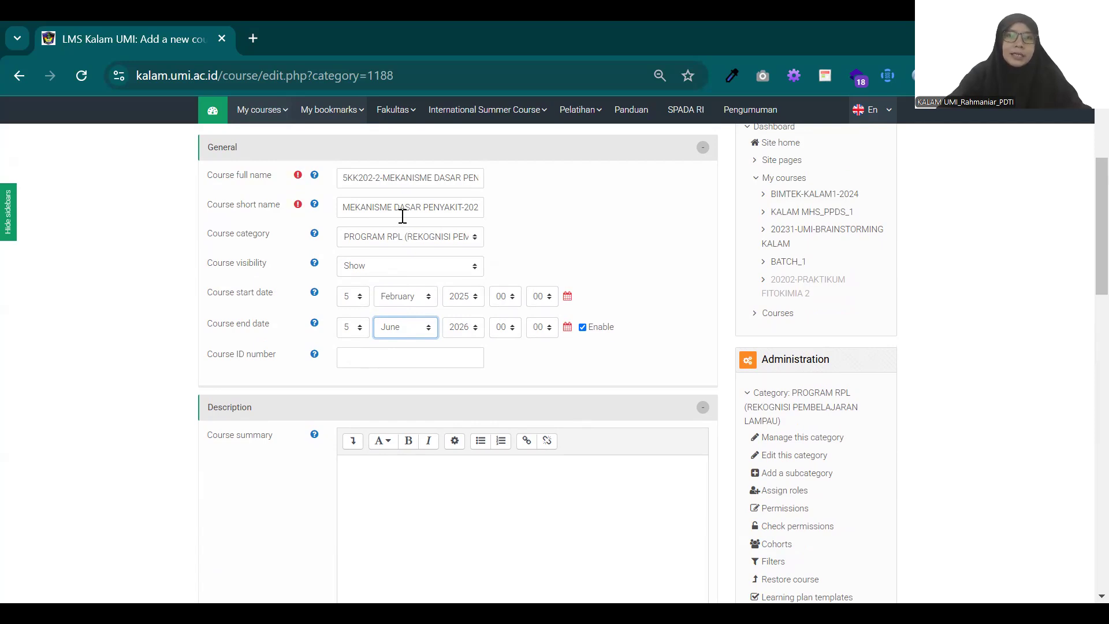
scroll(403, 216, "down", 6)
scroll(402, 218, "up", 4)
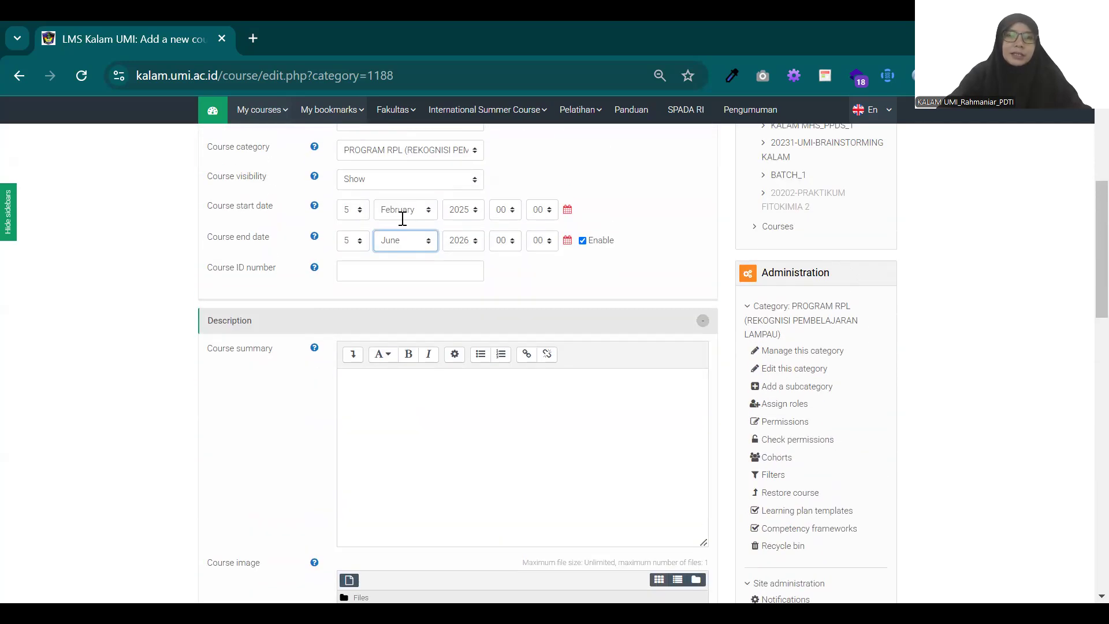
scroll(402, 219, "up", 2)
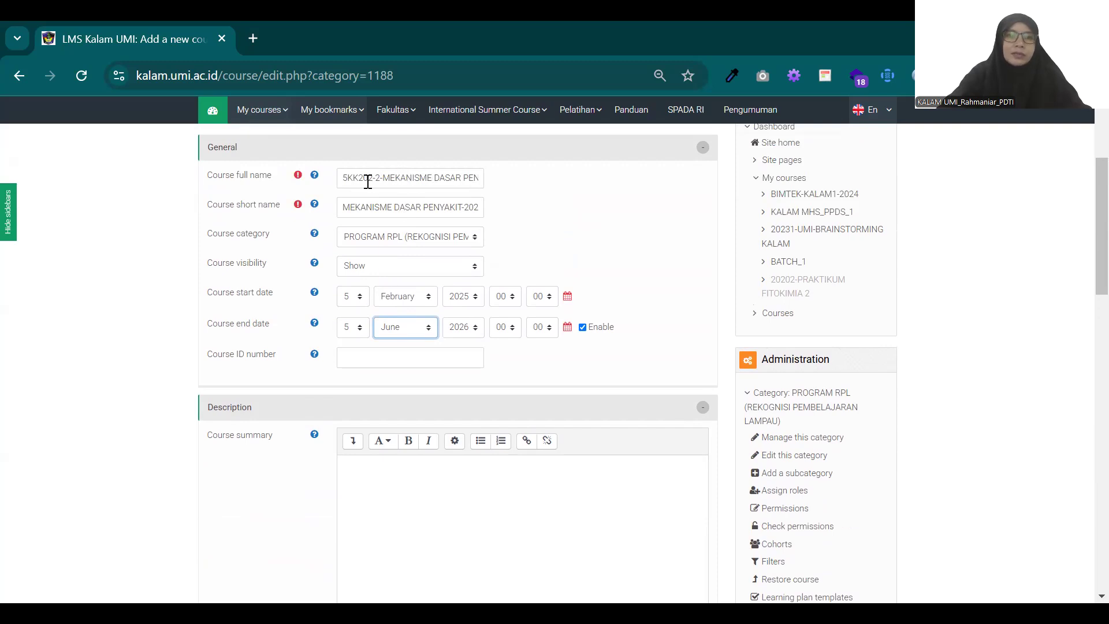
left_click_drag(343, 178, 452, 177)
key("ctrl+c")
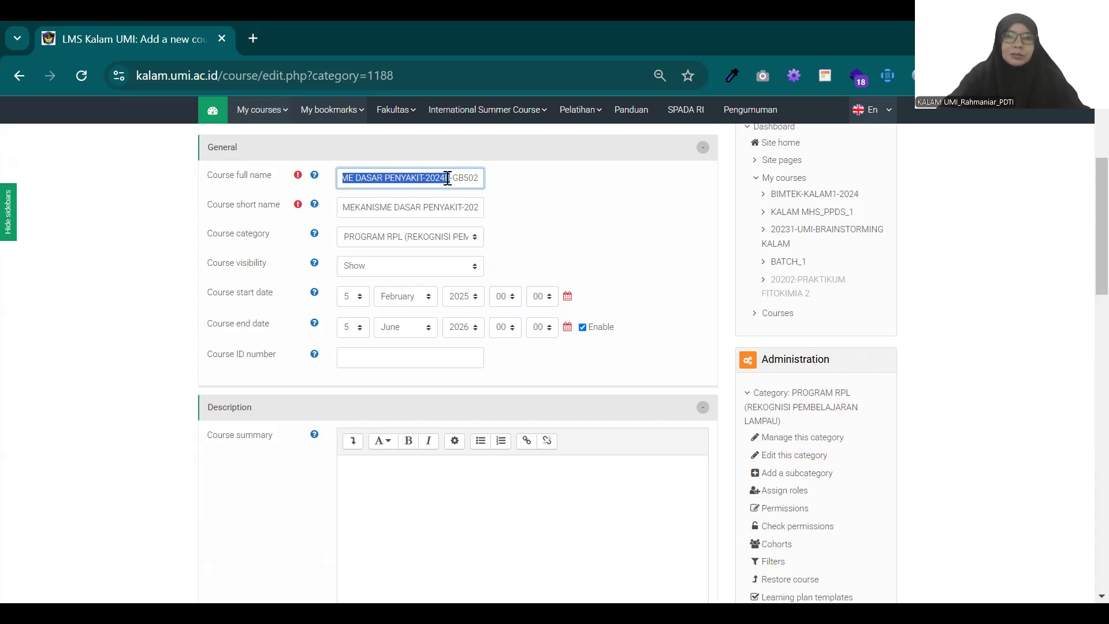
left_click(447, 178)
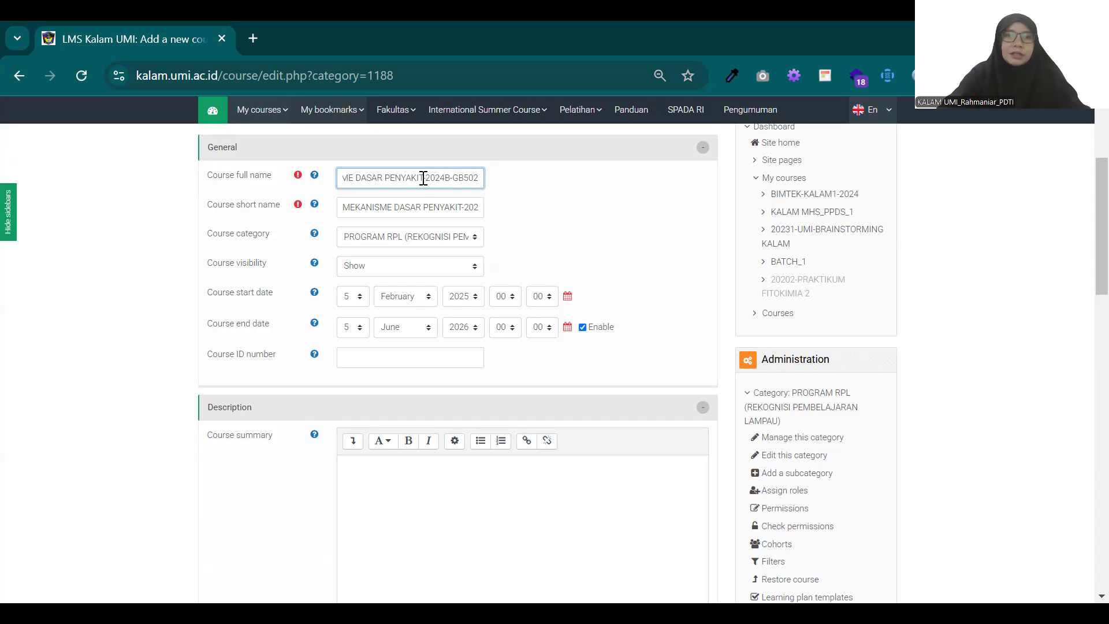
key("ctrl+a")
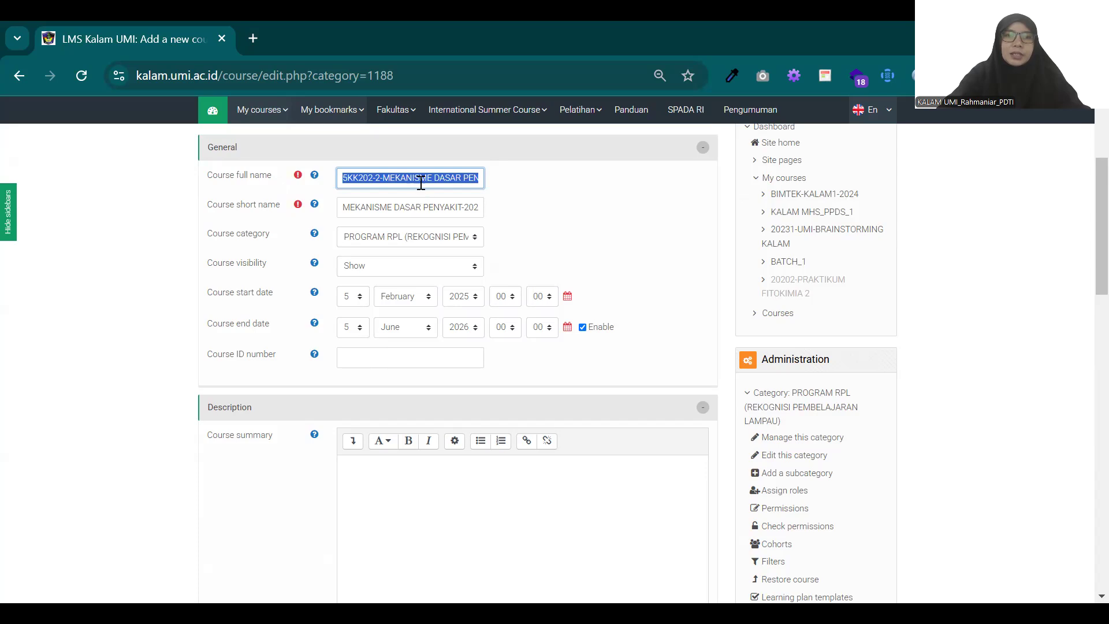
left_click(368, 180)
left_click_drag(342, 179, 488, 176)
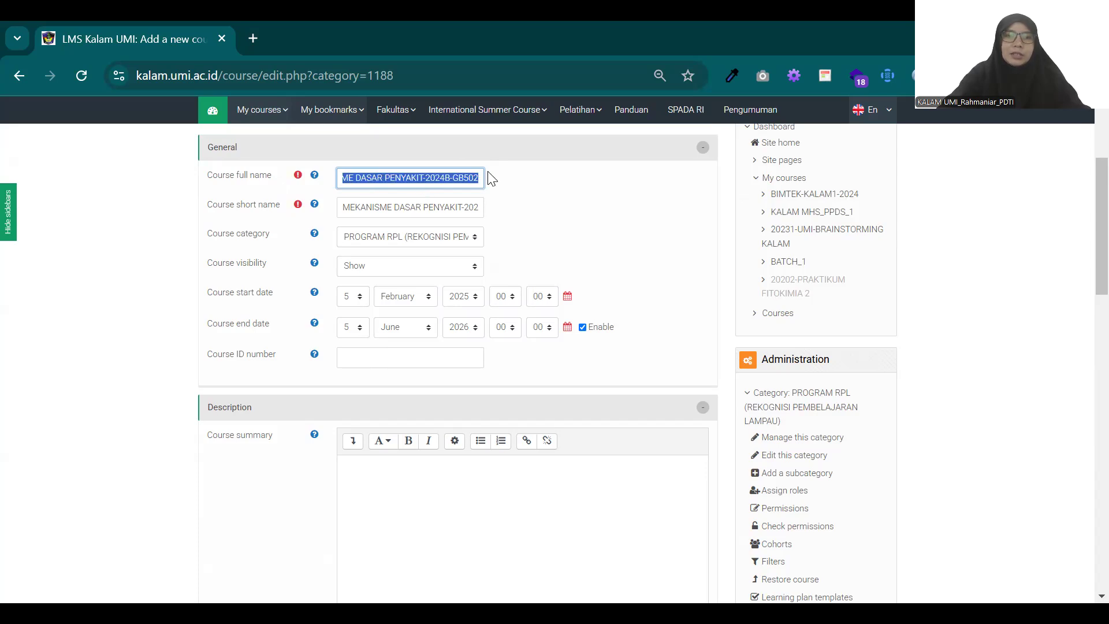
left_click(447, 181)
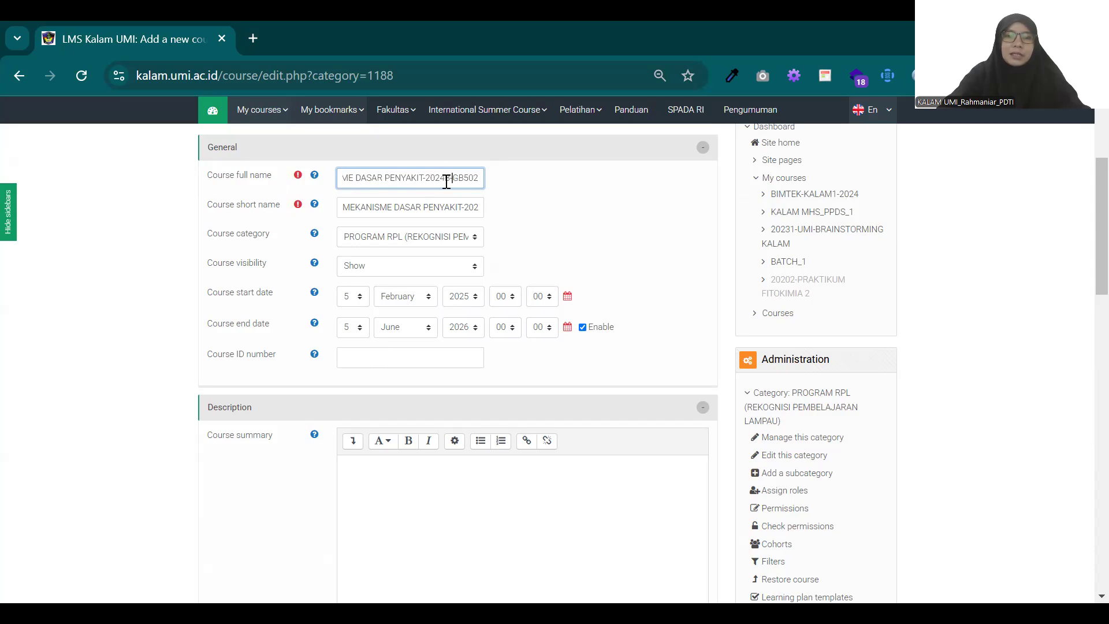
double_click(445, 180)
left_click(409, 359)
key("ctrl+v")
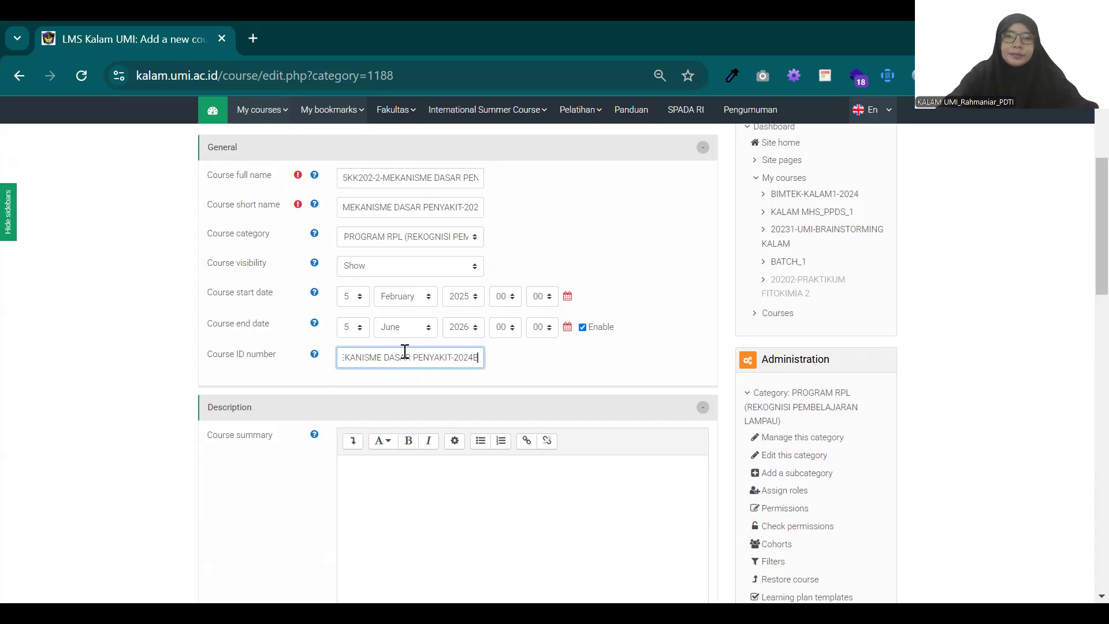
scroll(575, 337, "down", 3)
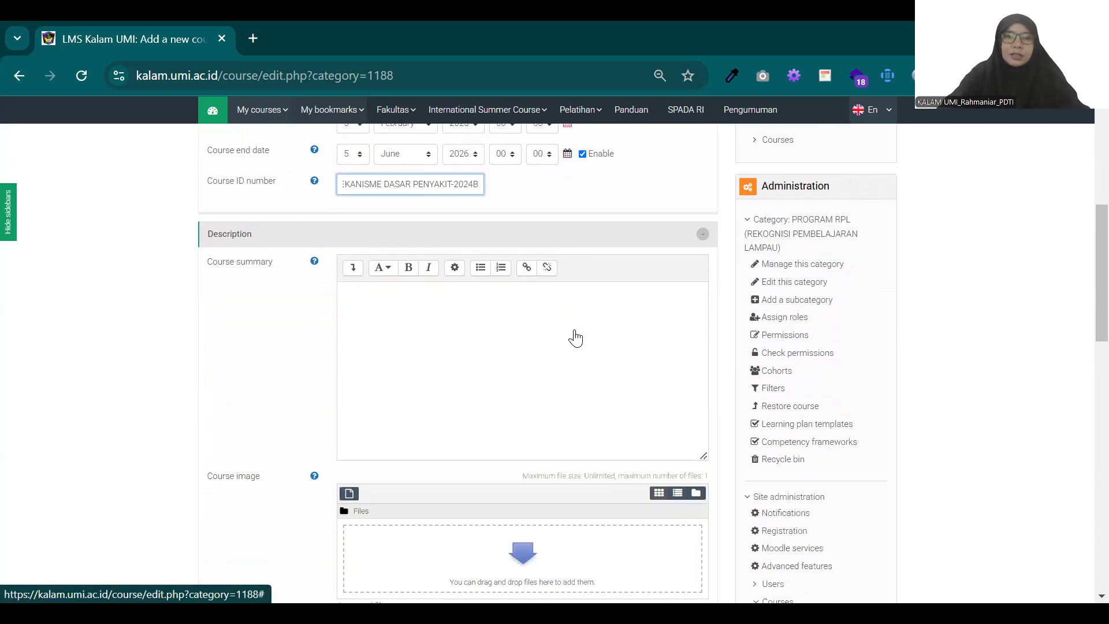
left_click(485, 331)
scroll(486, 330, "up", 4)
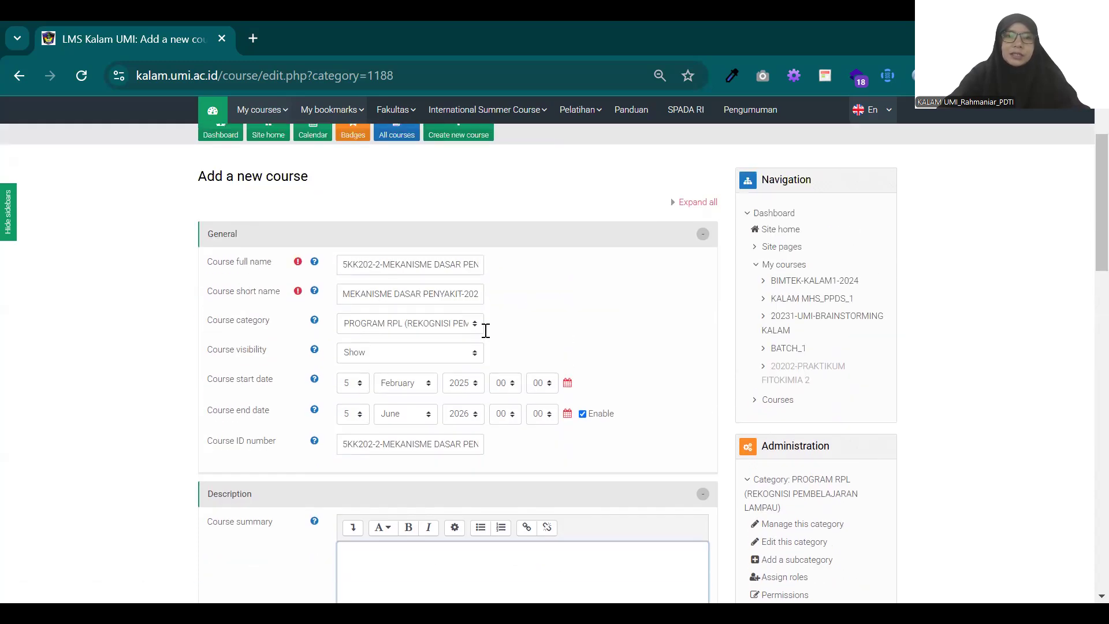
Step: Open the file chooser for uploading a course image in the new course's description section
scroll(486, 331, "down", 4)
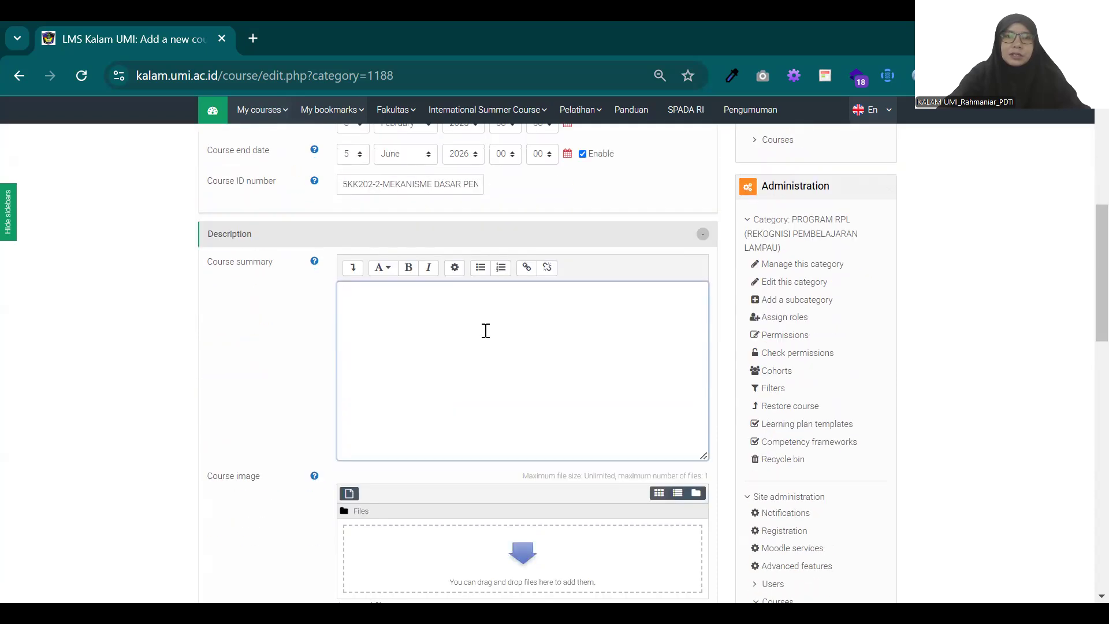
scroll(485, 331, "down", 4)
scroll(486, 330, "up", 1)
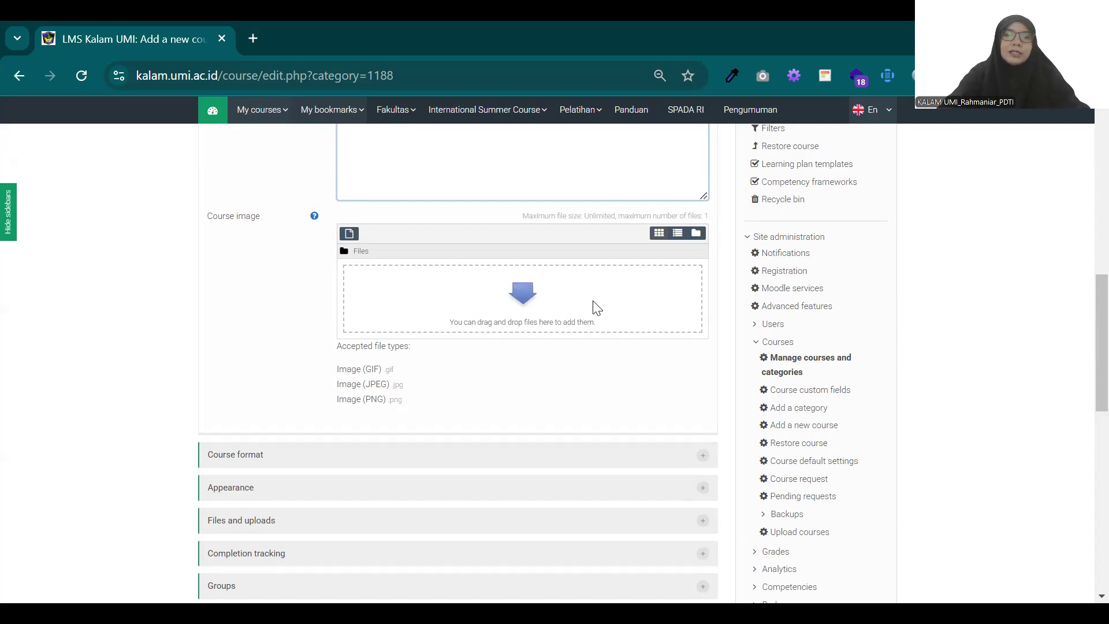
left_click(522, 303)
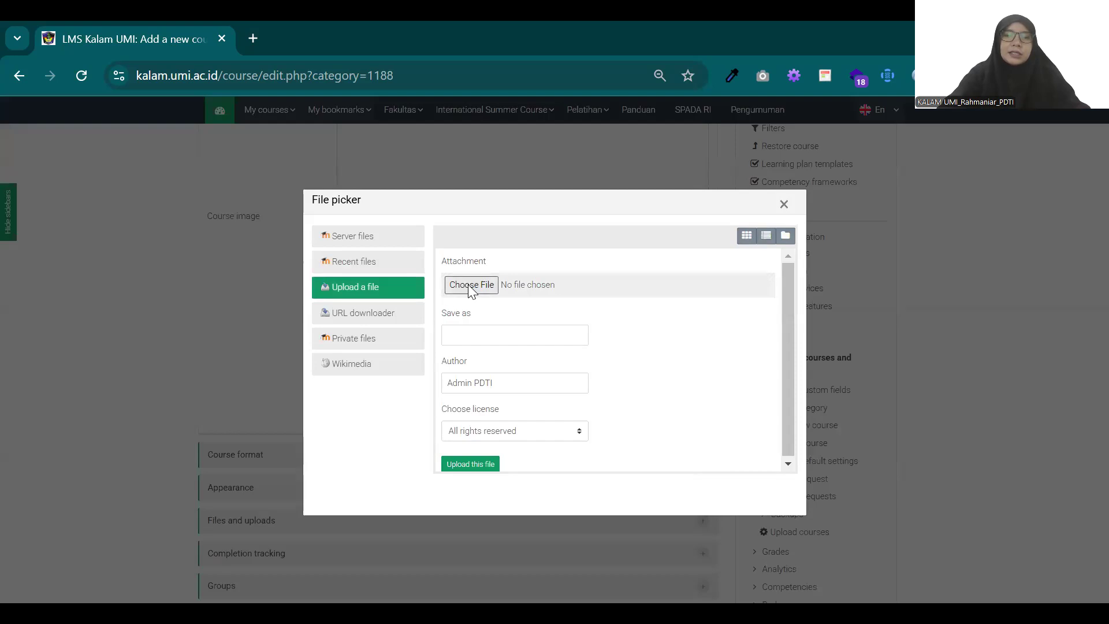
left_click(471, 285)
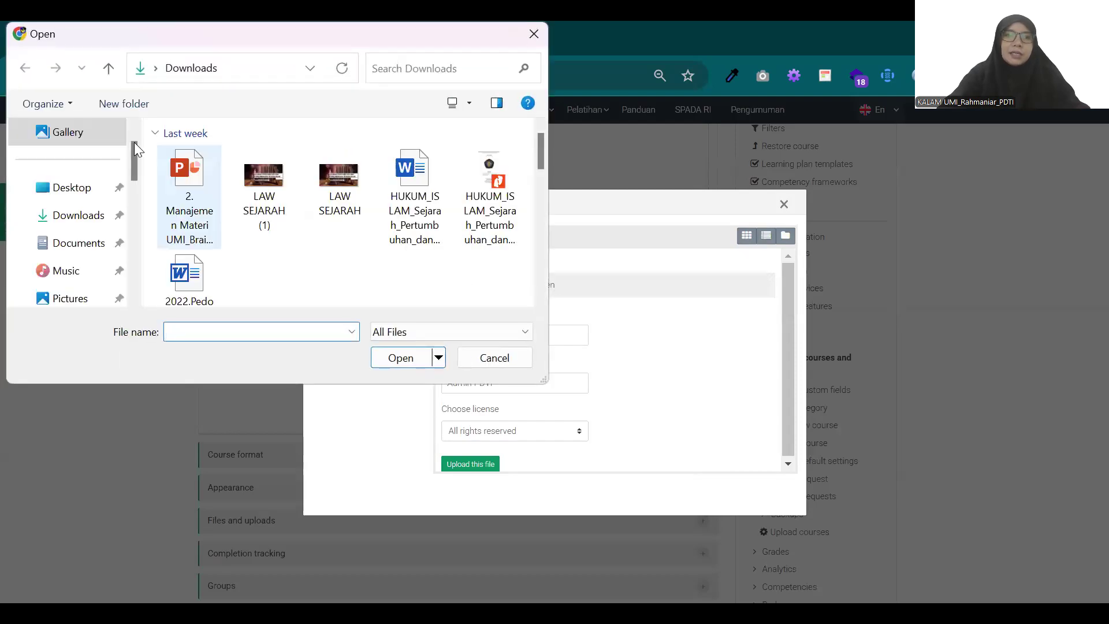
Step: Choose ayo kuliah di umi ! (Kisah Anda) (2).png from Downloads and upload it as the course image
scroll(338, 181, "down", 1)
scroll(338, 181, "down", 4)
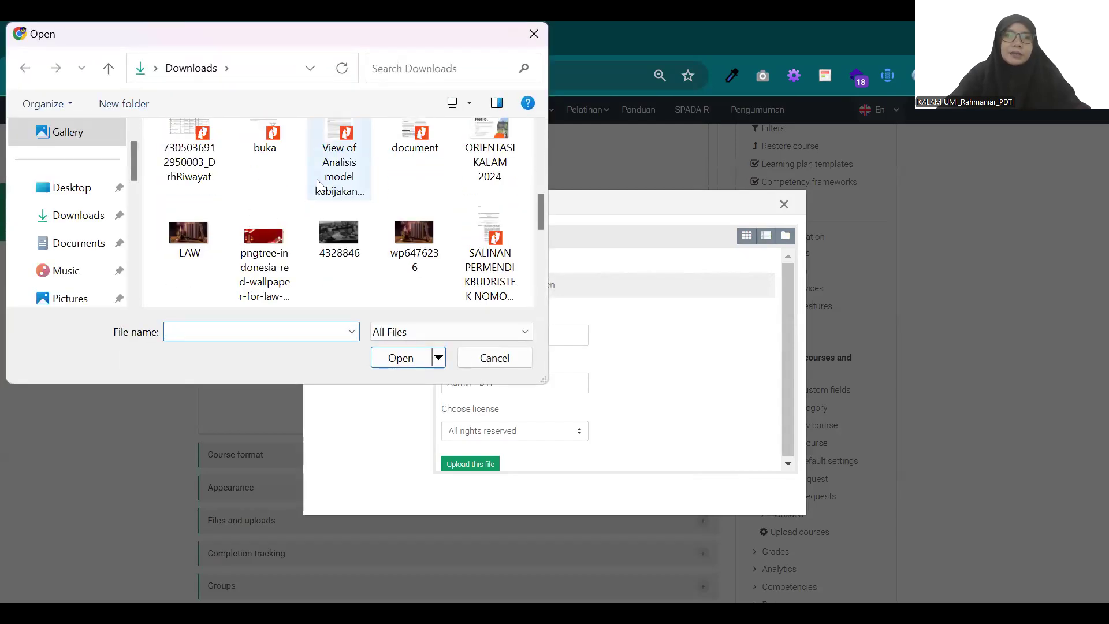
scroll(323, 227, "down", 5)
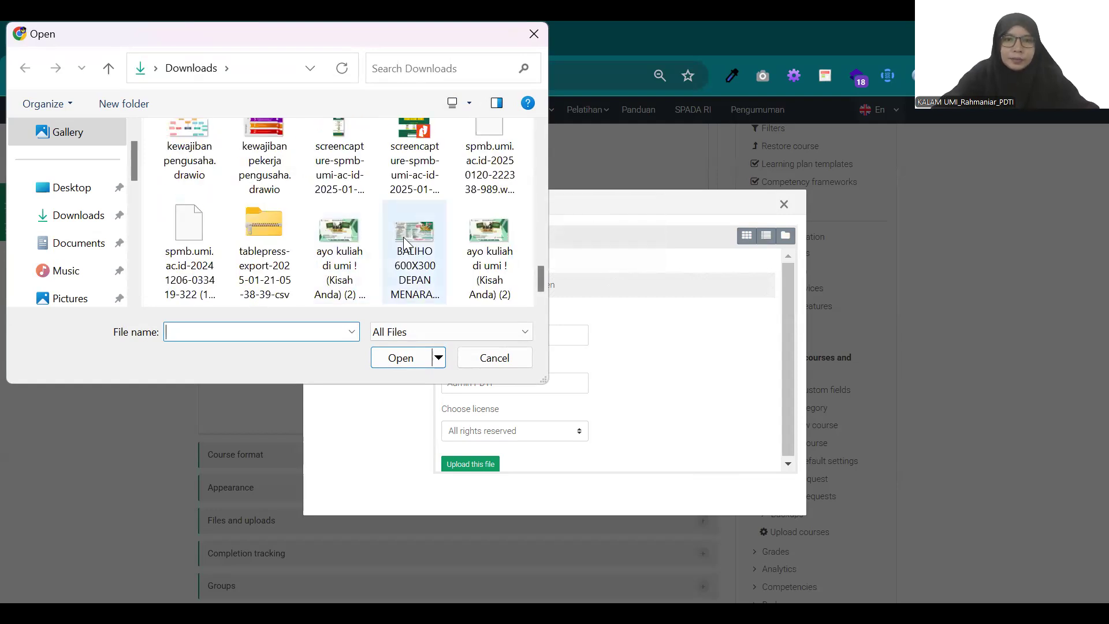
scroll(475, 227, "up", 2)
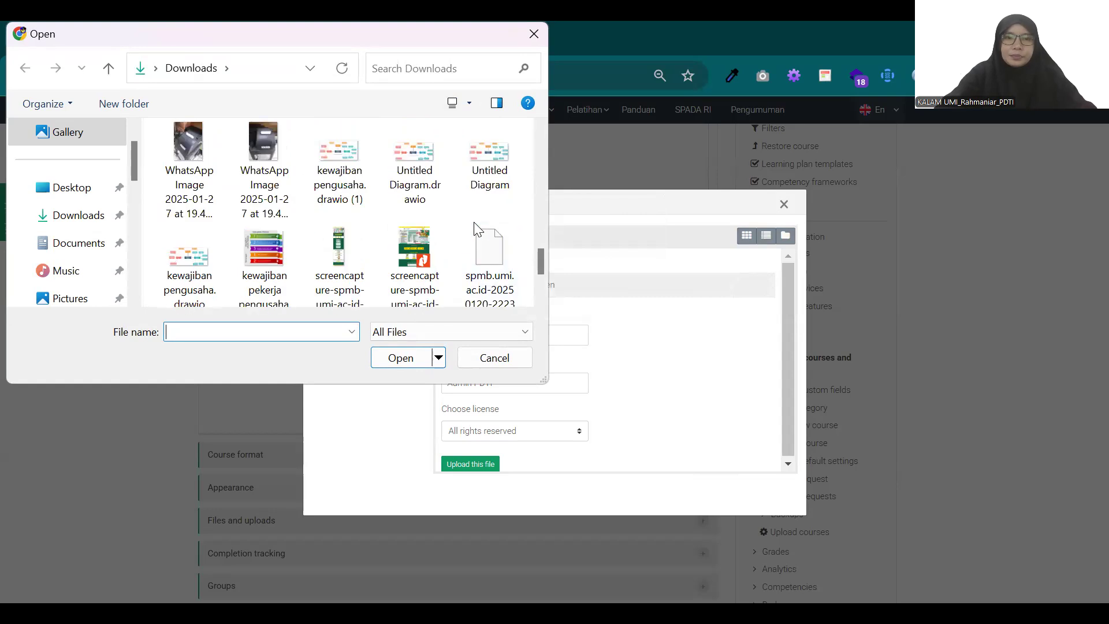
scroll(475, 227, "up", 5)
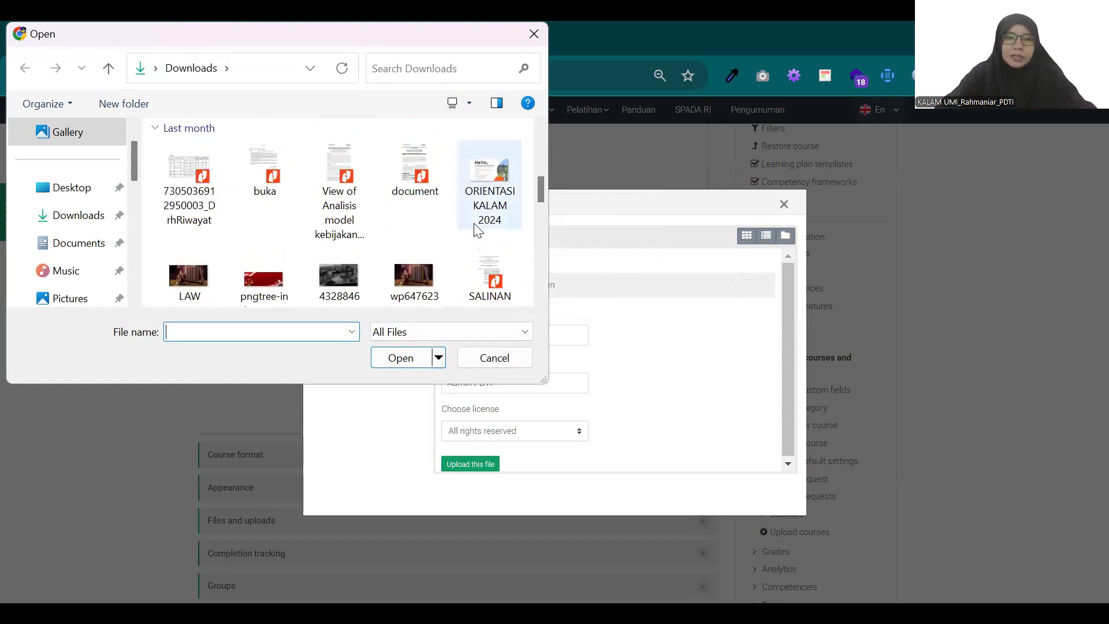
scroll(476, 230, "up", 4)
scroll(477, 234, "down", 6)
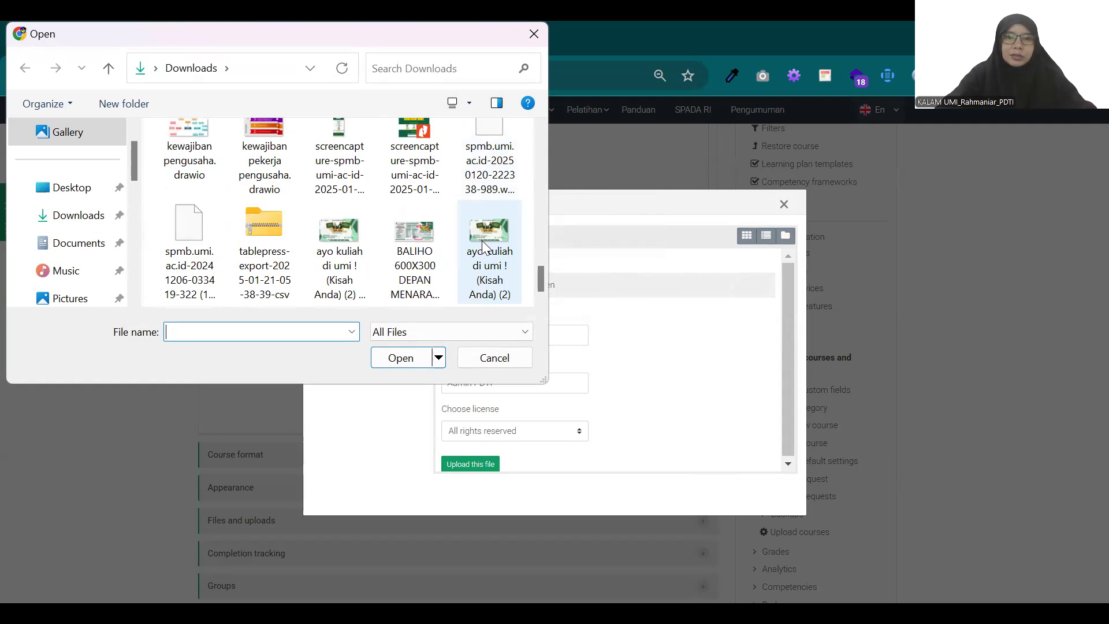
left_click(482, 241)
left_click(415, 357)
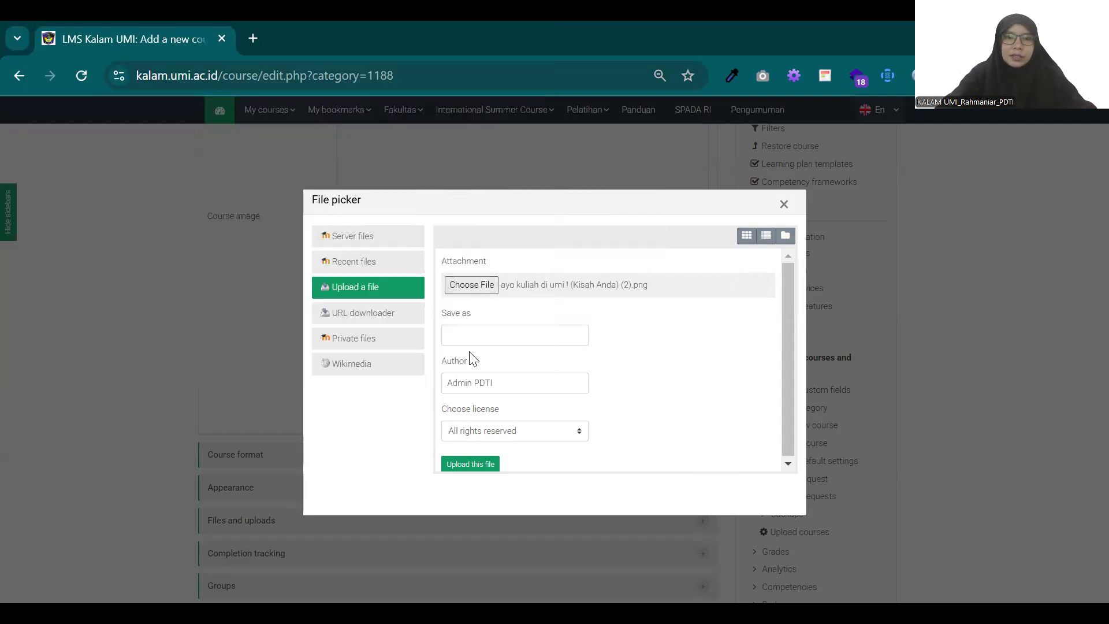
left_click(462, 463)
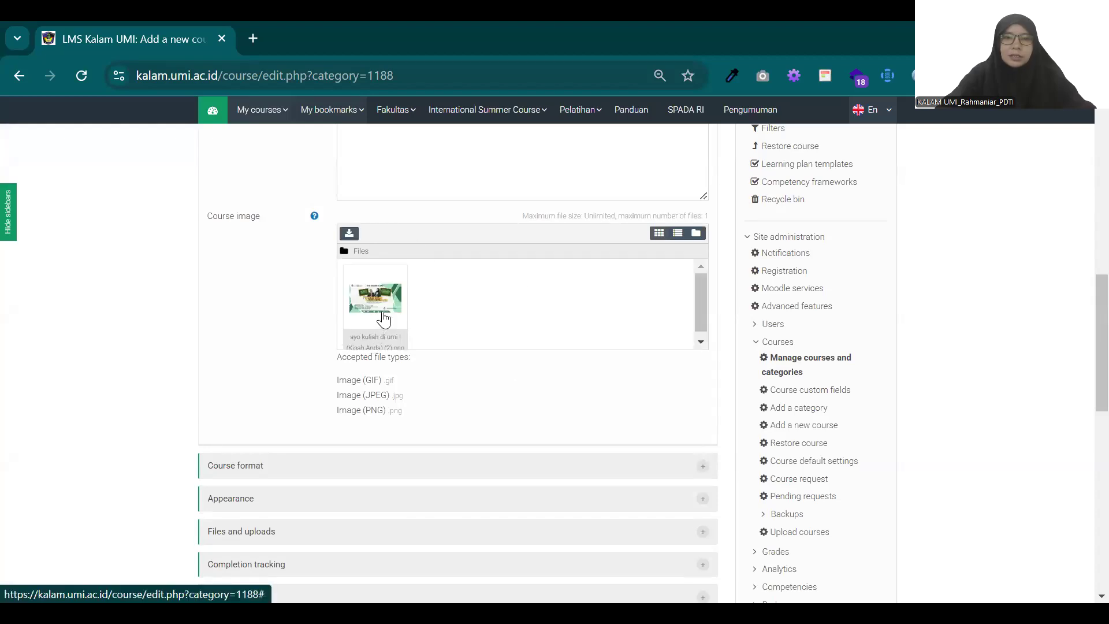
Step: Open the Fakultas Kedokteran course list in a separate browser tab and switch to it
scroll(404, 305, "up", 3)
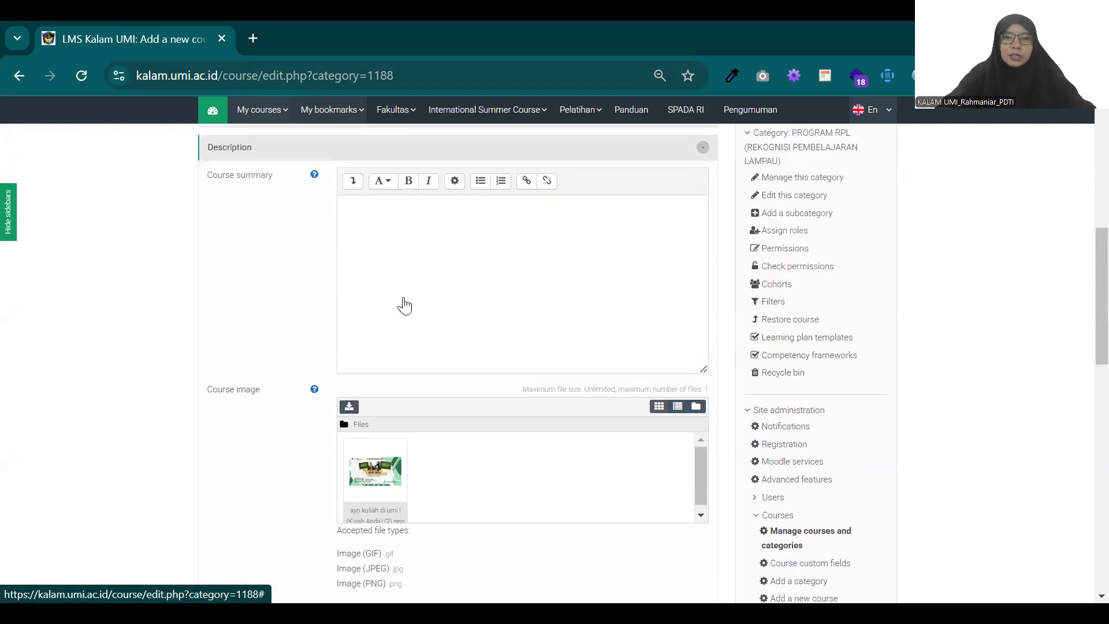
scroll(405, 305, "up", 2)
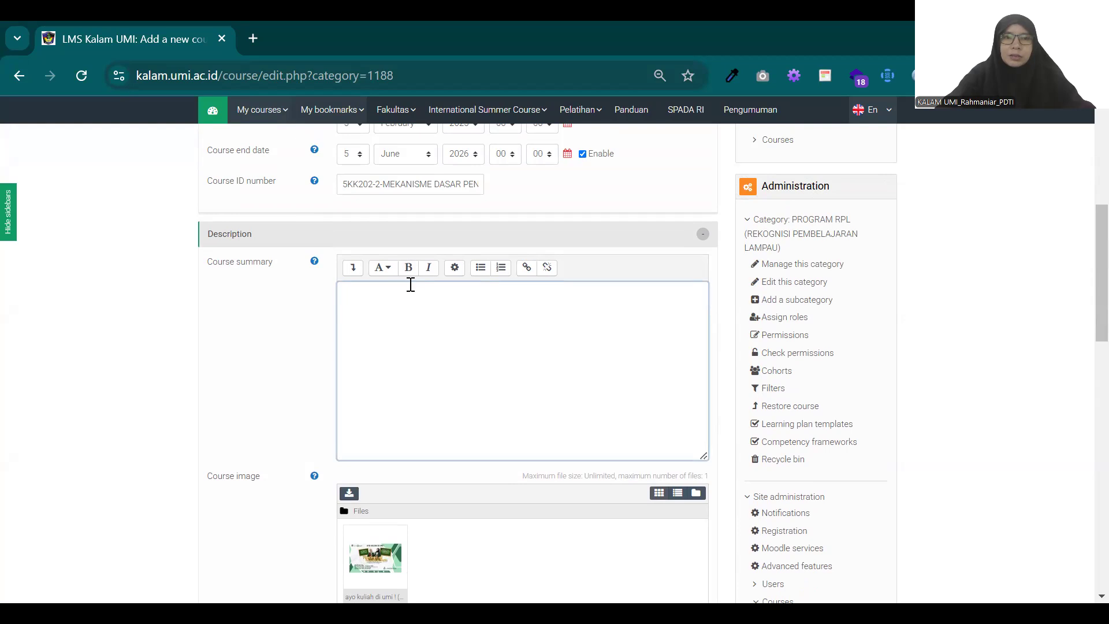
mouse_move(415, 136)
mouse_move(349, 128)
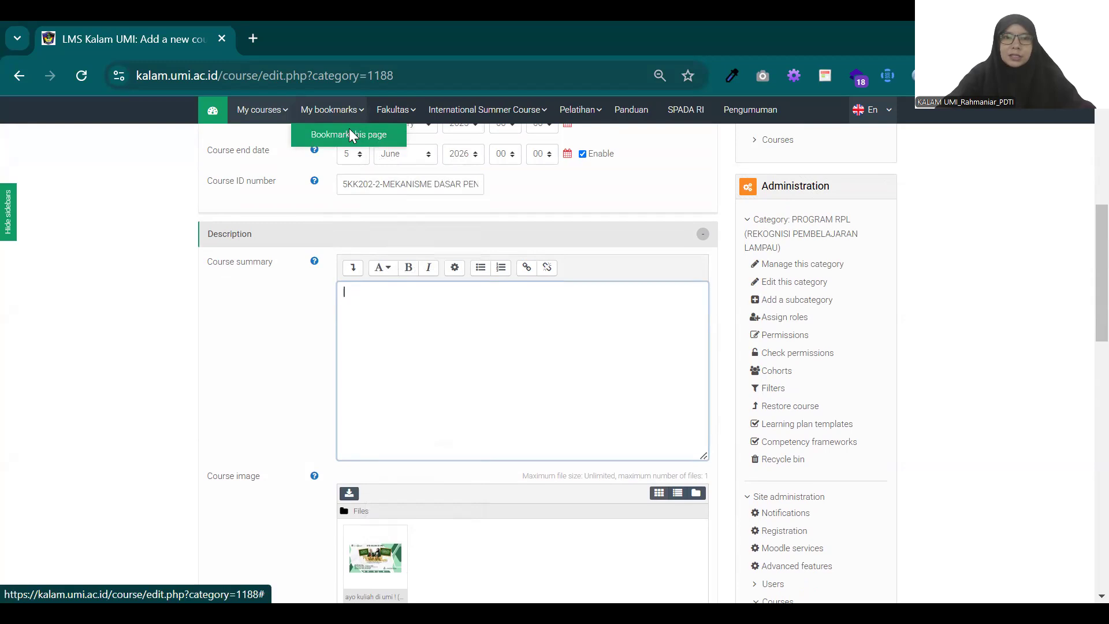
mouse_move(396, 109)
right_click(422, 395)
left_click(506, 97)
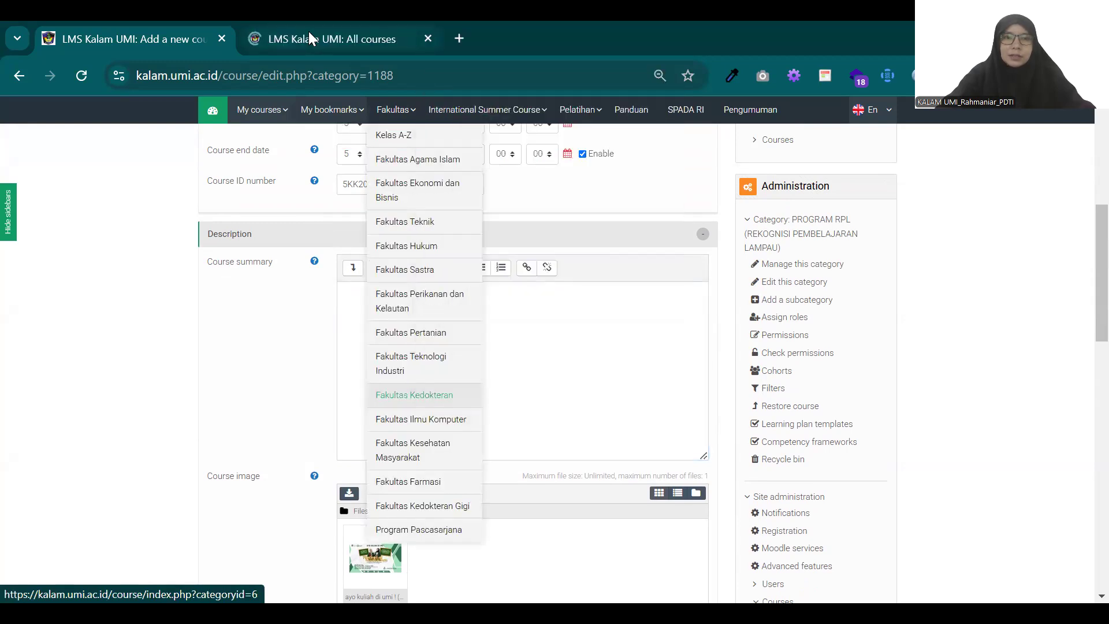
left_click(309, 34)
Step: Expand the FK/S1 - SARJANA KEDOKTERAN category and its FK-SKED/Semester Genap 2023-2024 subcategory
scroll(389, 346, "down", 1)
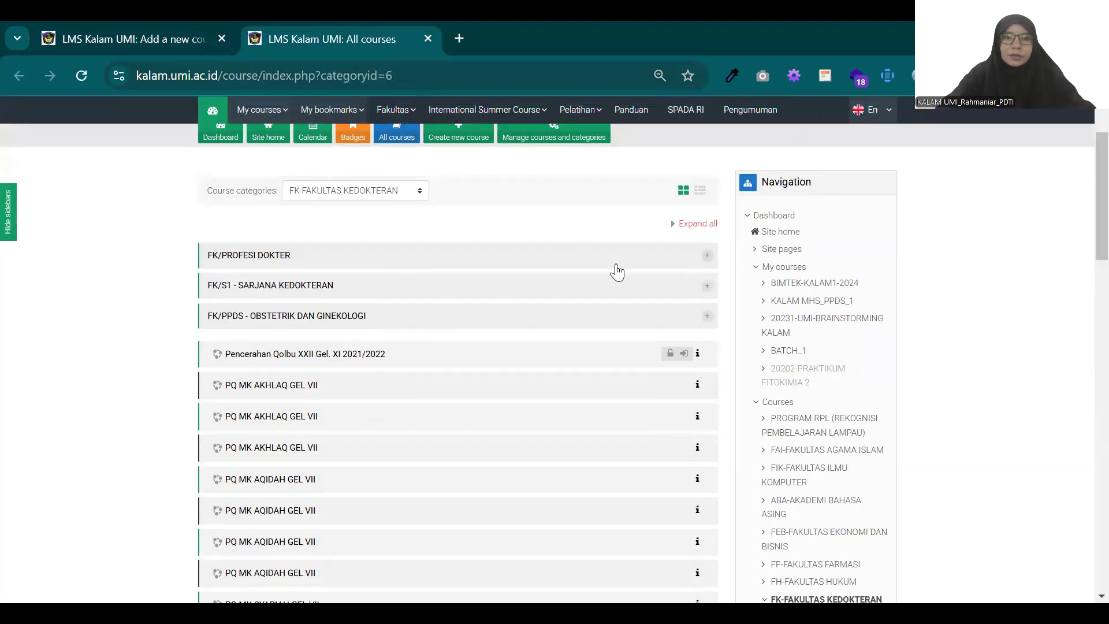
left_click(706, 286)
scroll(647, 342, "down", 4)
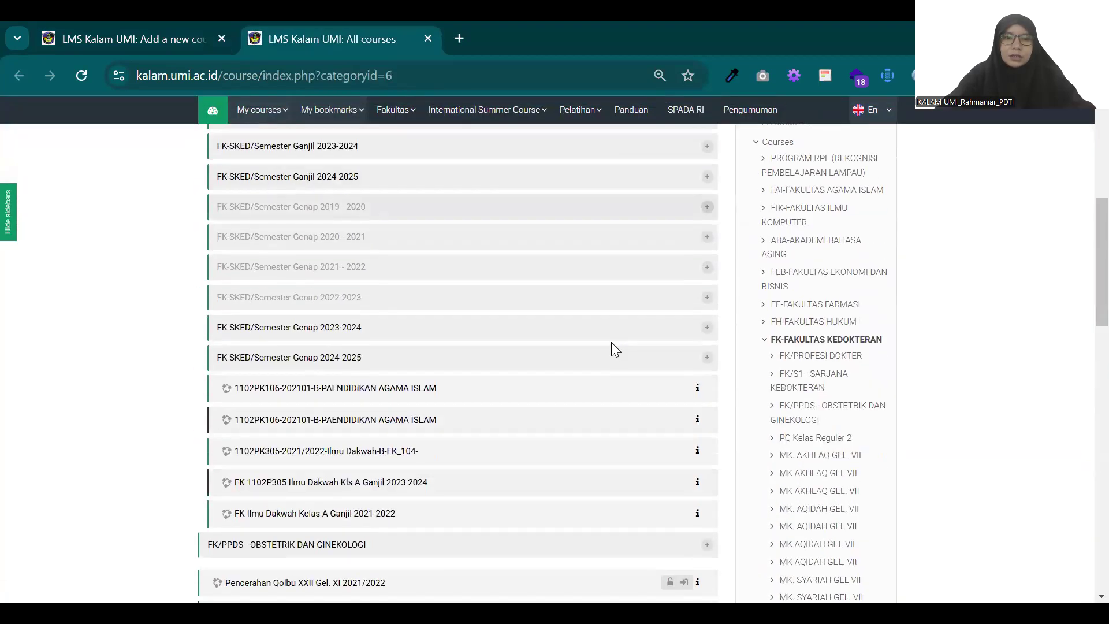
left_click(706, 327)
scroll(515, 351, "down", 3)
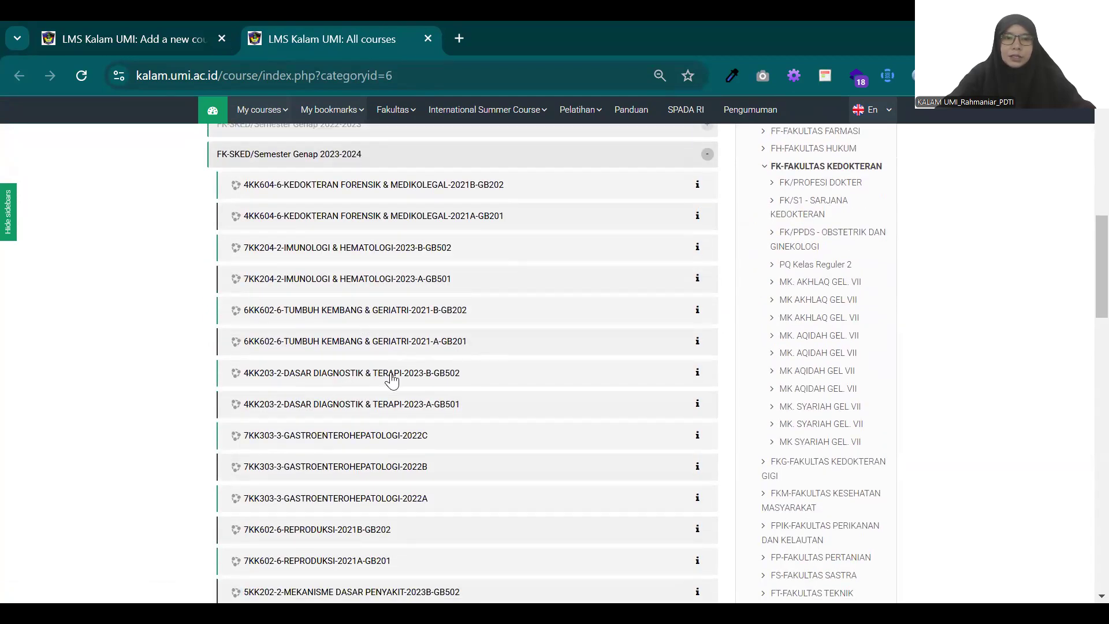
Step: Show the details of course 5KK202-2-MEKANISME DASAR PENYAKIT-2023B-GB502 and enter the course
scroll(350, 376, "down", 2)
scroll(350, 374, "up", 3)
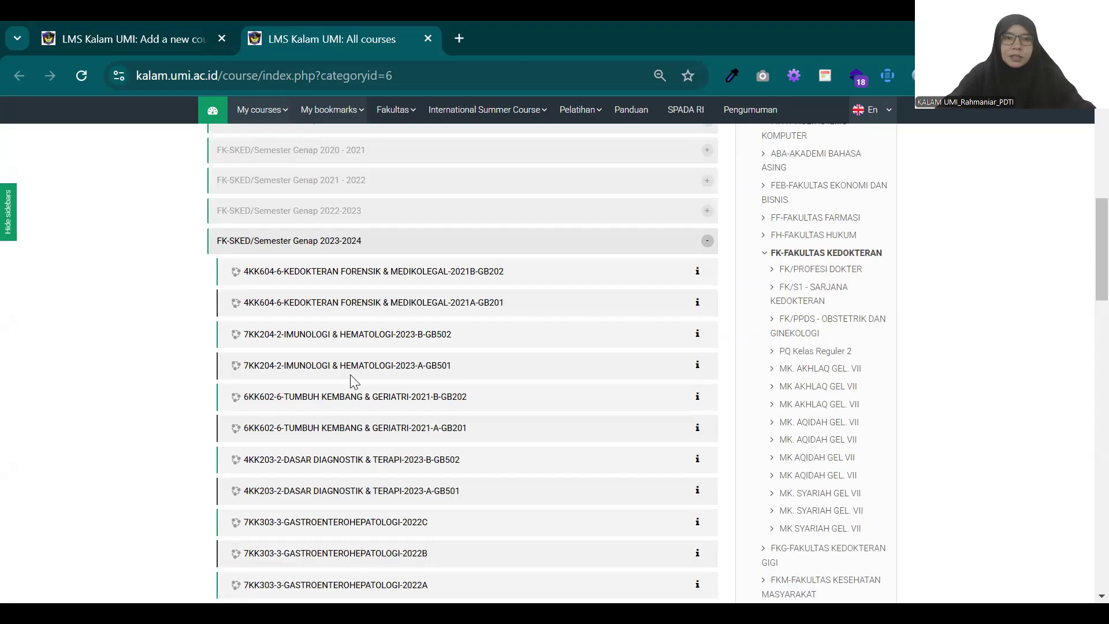
scroll(350, 375, "down", 4)
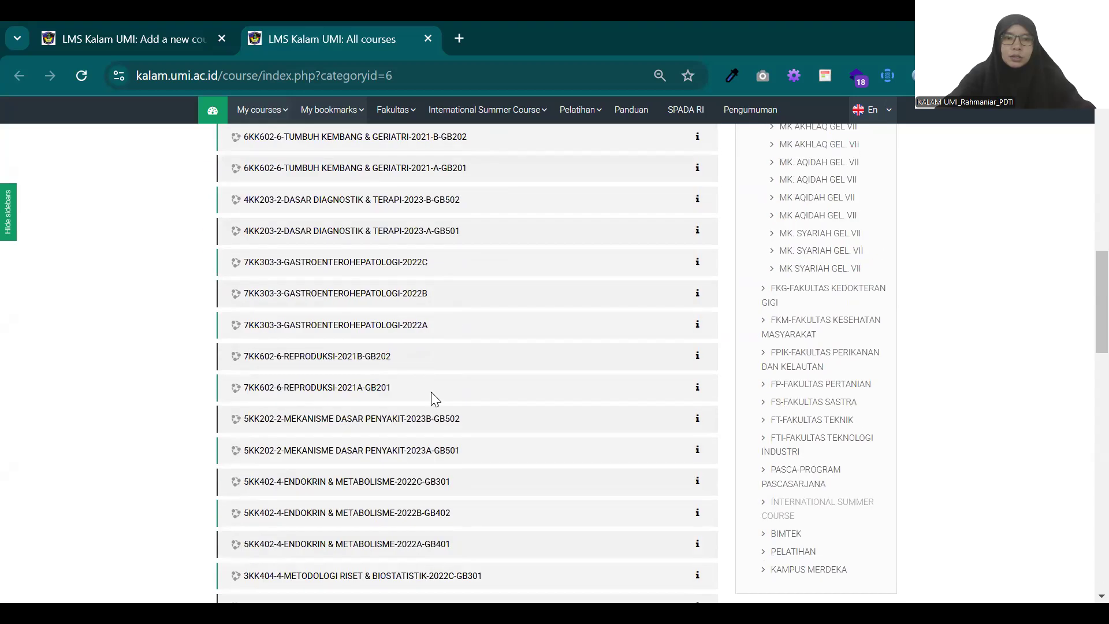
scroll(434, 394, "down", 3)
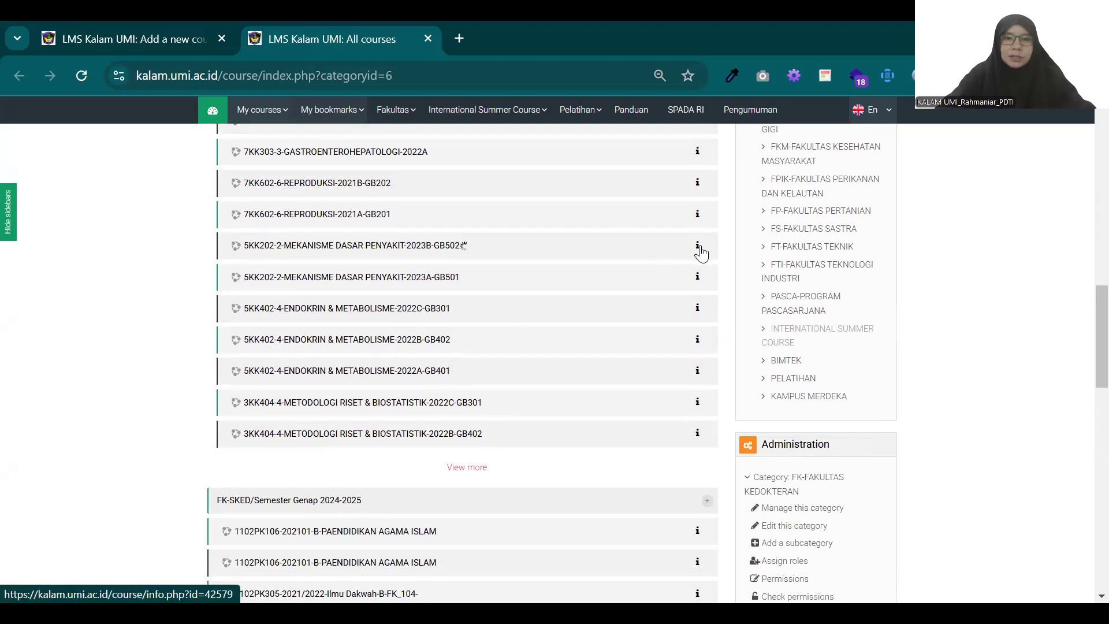
left_click(697, 247)
scroll(687, 254, "down", 8)
scroll(577, 272, "up", 4)
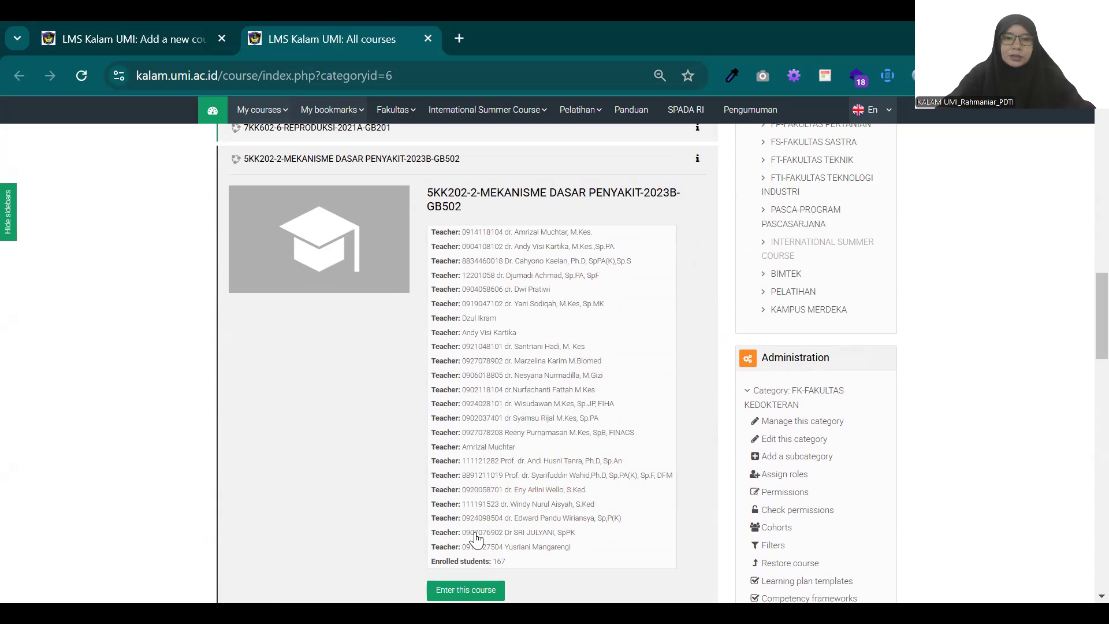
left_click(466, 589)
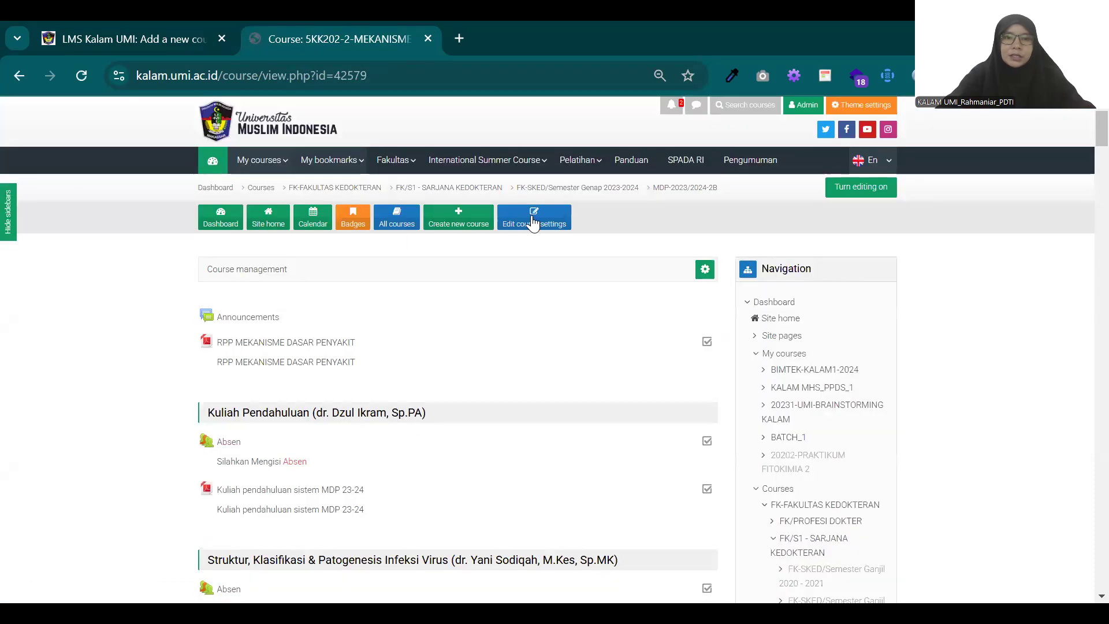
Step: Open this course's settings to examine its summary and course image, and return to the Fakultas Kedokteran course list
left_click(533, 222)
scroll(522, 309, "down", 1)
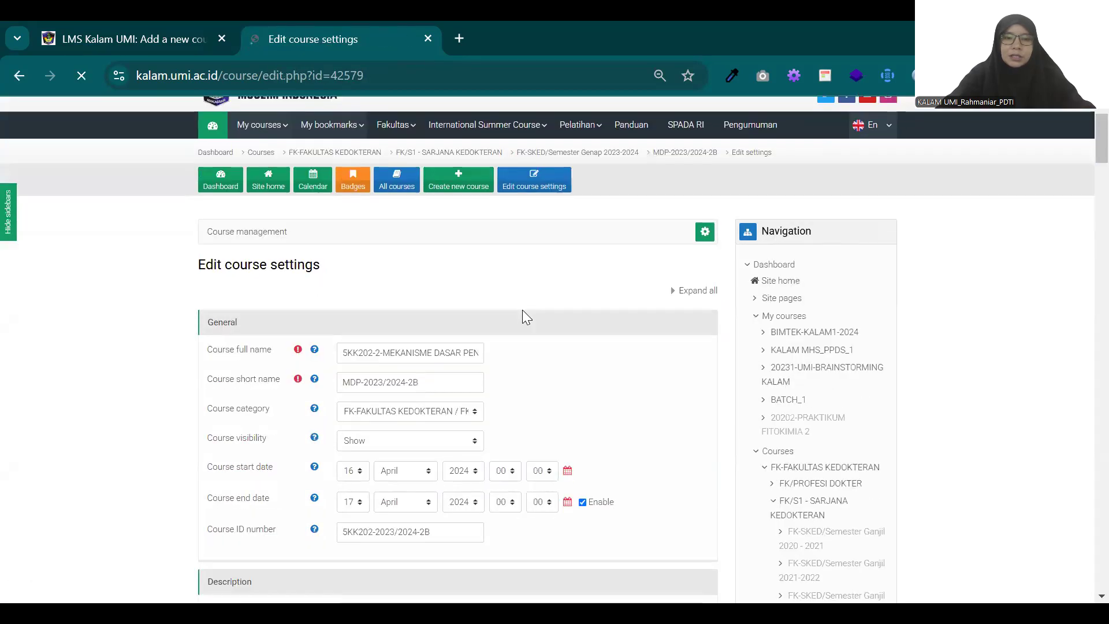
scroll(522, 310, "down", 8)
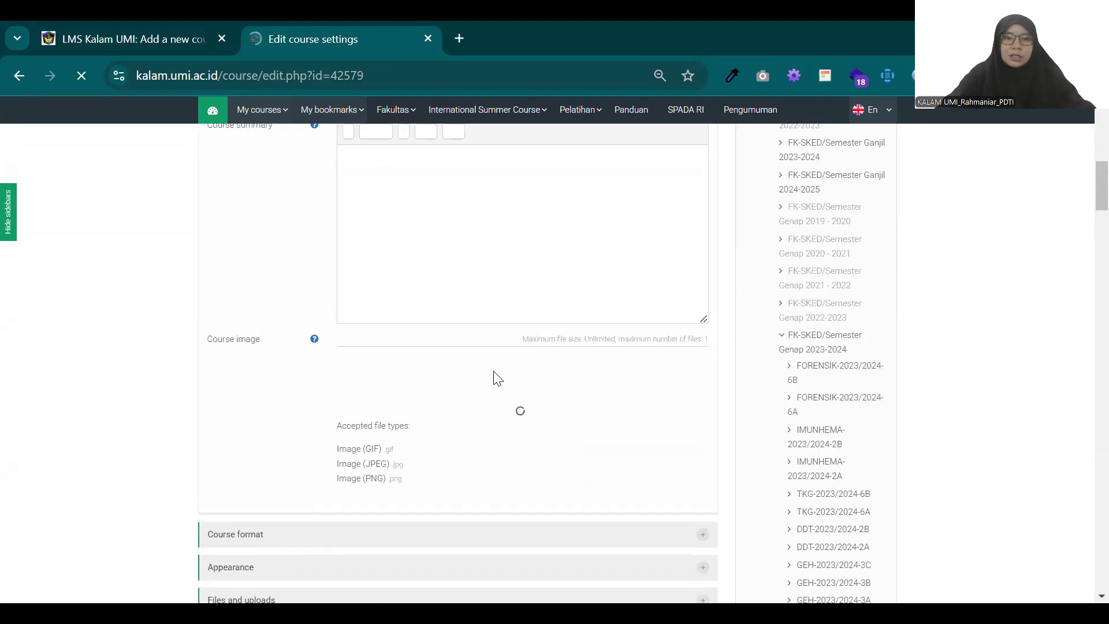
scroll(471, 339, "down", 1)
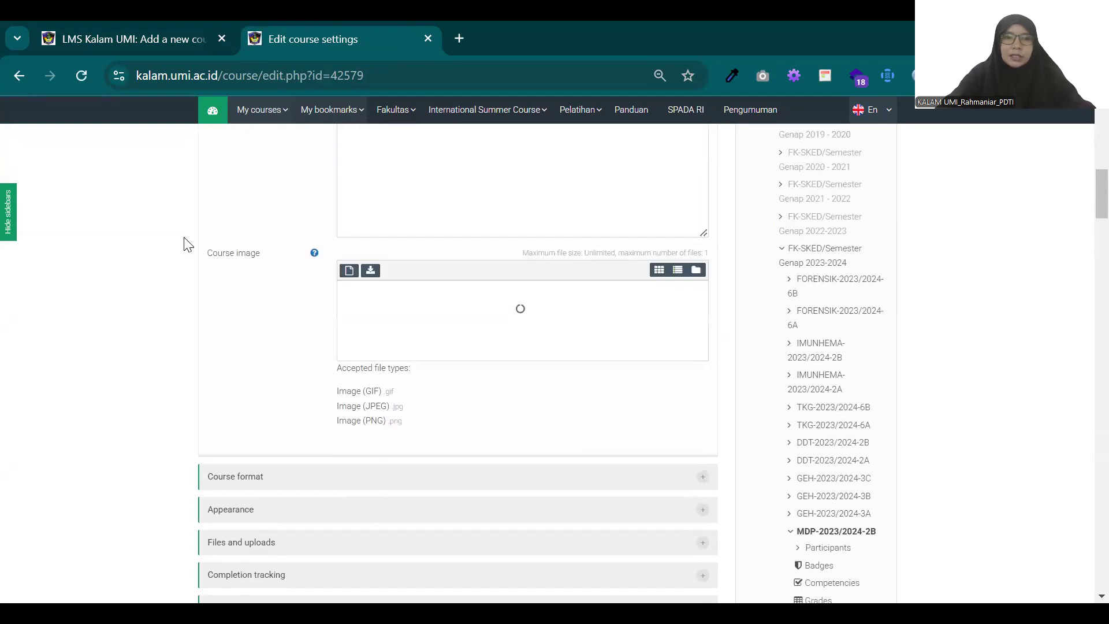
left_click(20, 77)
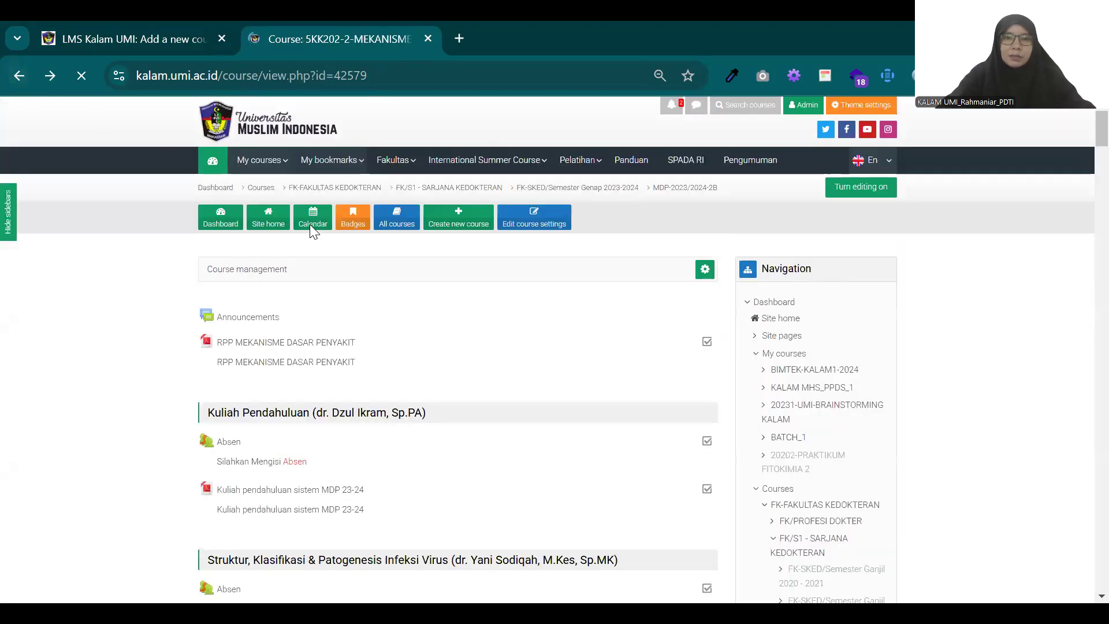
left_click(19, 76)
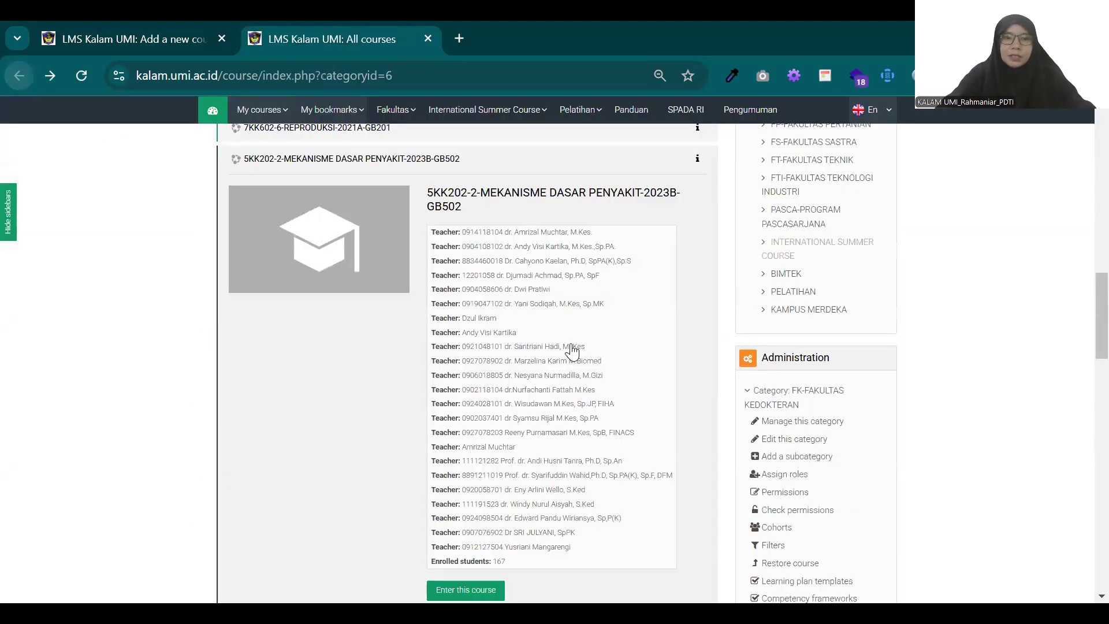
Step: Look further down the course list and check the description in the details of a PQ MK SYARIAH GEL VII course
scroll(549, 300, "up", 5)
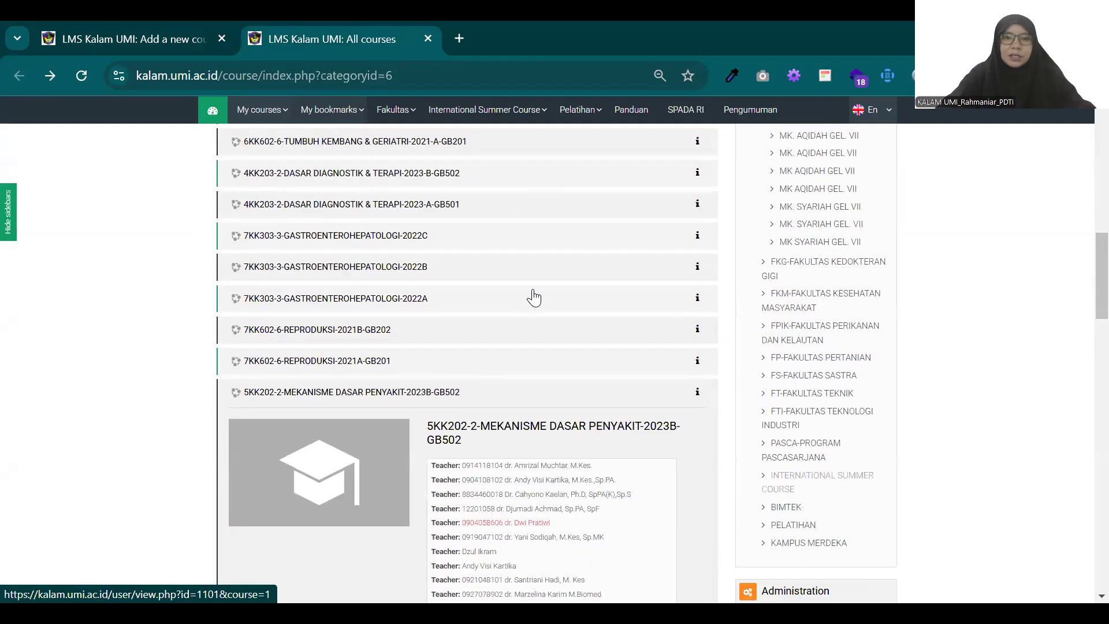
scroll(533, 297, "down", 4)
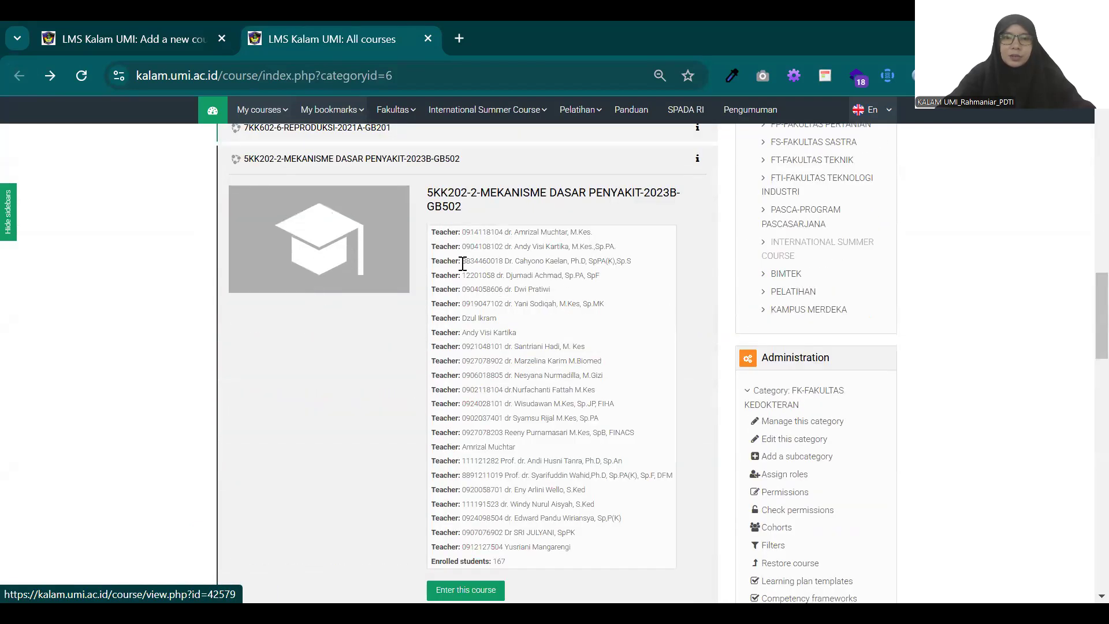
scroll(510, 277, "up", 15)
scroll(512, 285, "down", 3)
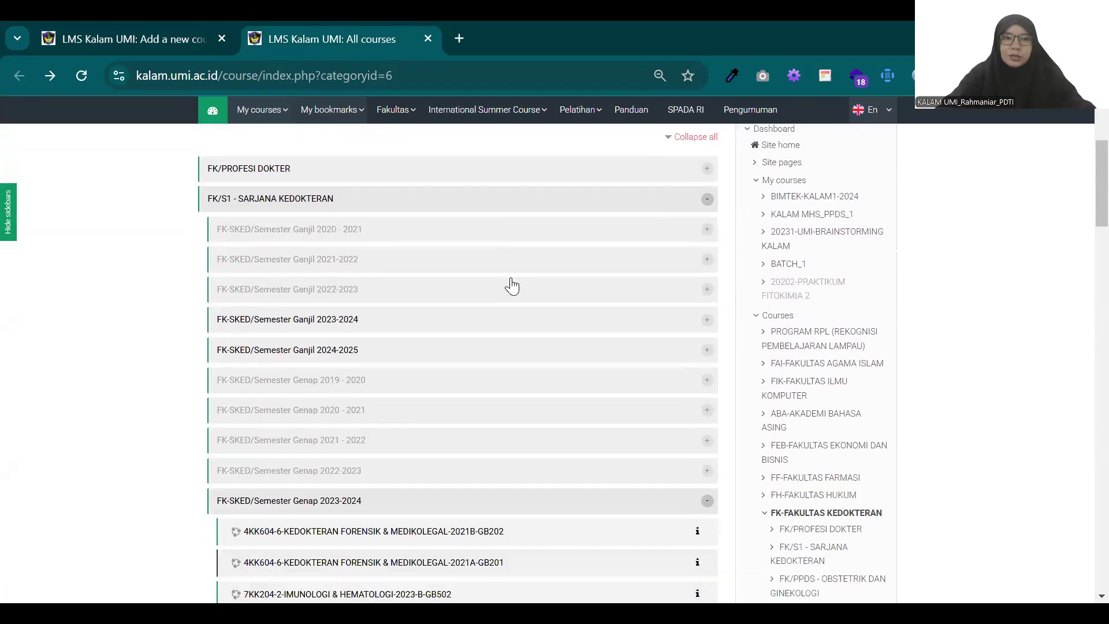
scroll(514, 283, "down", 20)
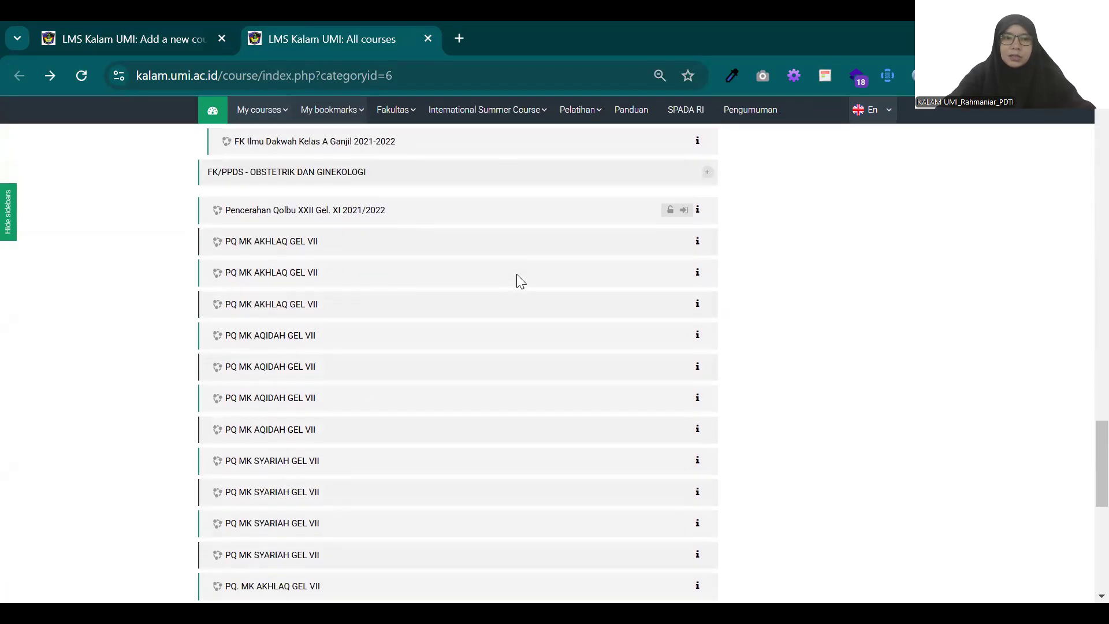
scroll(517, 281, "down", 4)
left_click(699, 271)
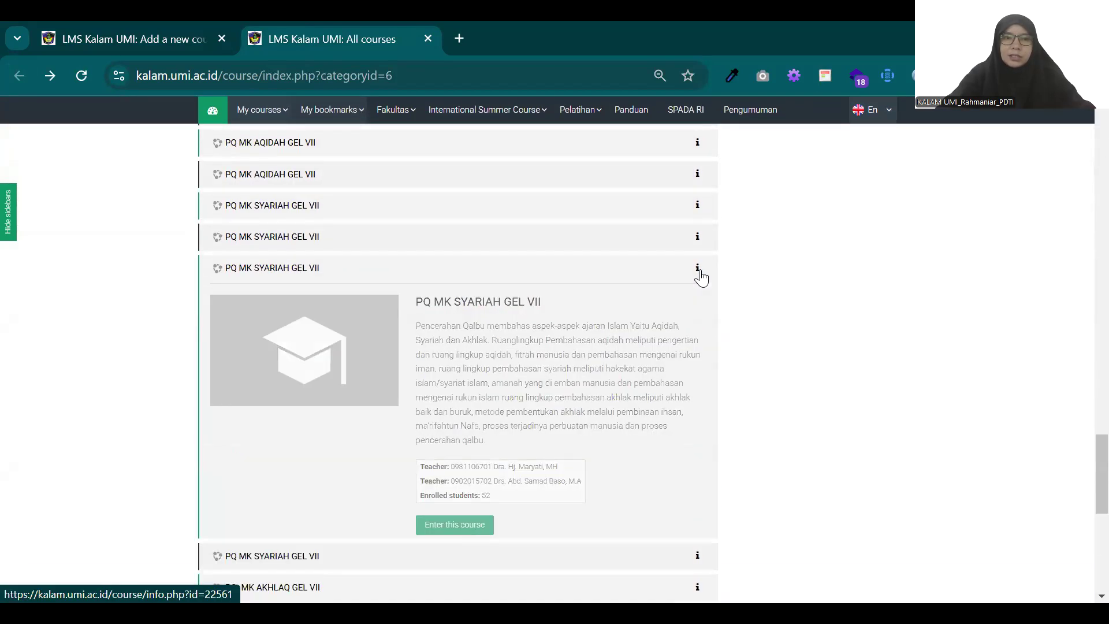
left_click(698, 270)
Step: Check the details of the VII.A - MK AQIDAH PQV TA. 2021/2022 course near the end of the list
scroll(700, 276, "down", 4)
scroll(704, 286, "up", 3)
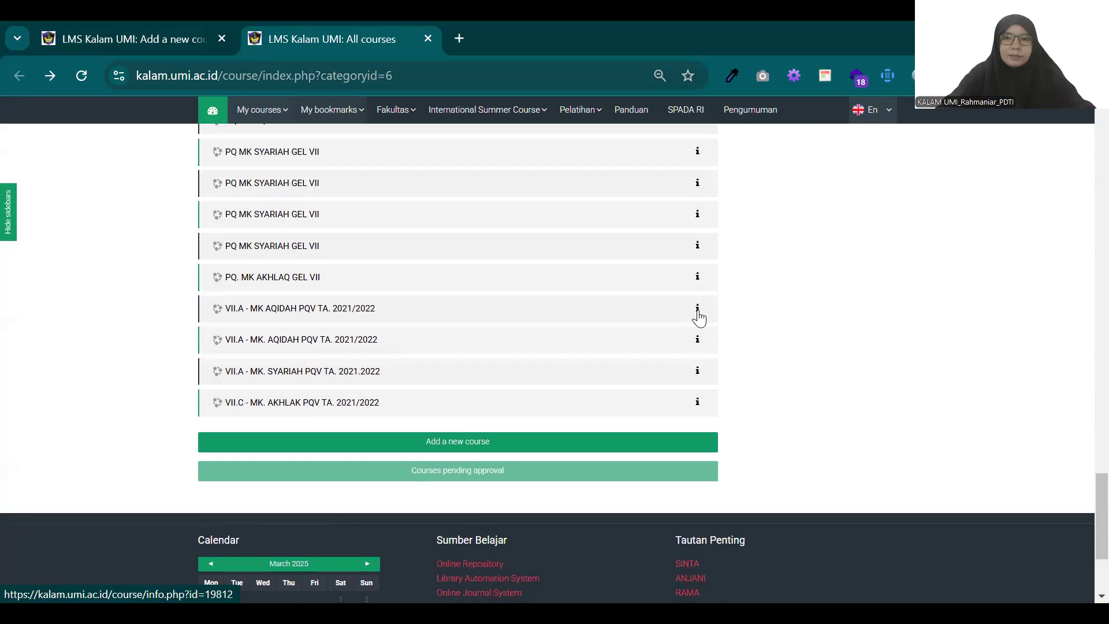
left_click(699, 312)
left_click(699, 312)
scroll(606, 286, "up", 7)
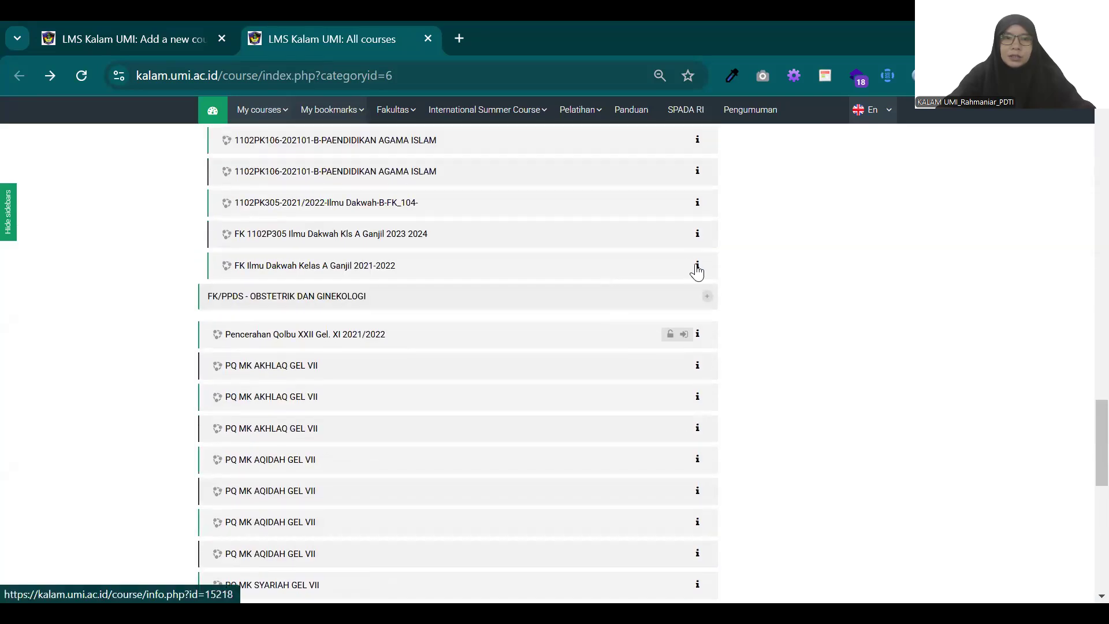
Step: Check the details of the FK Ilmu Dakwah Kelas A Ganjil 2021-2022 course and return to the new course form
left_click(697, 268)
left_click(697, 268)
scroll(673, 263, "up", 10)
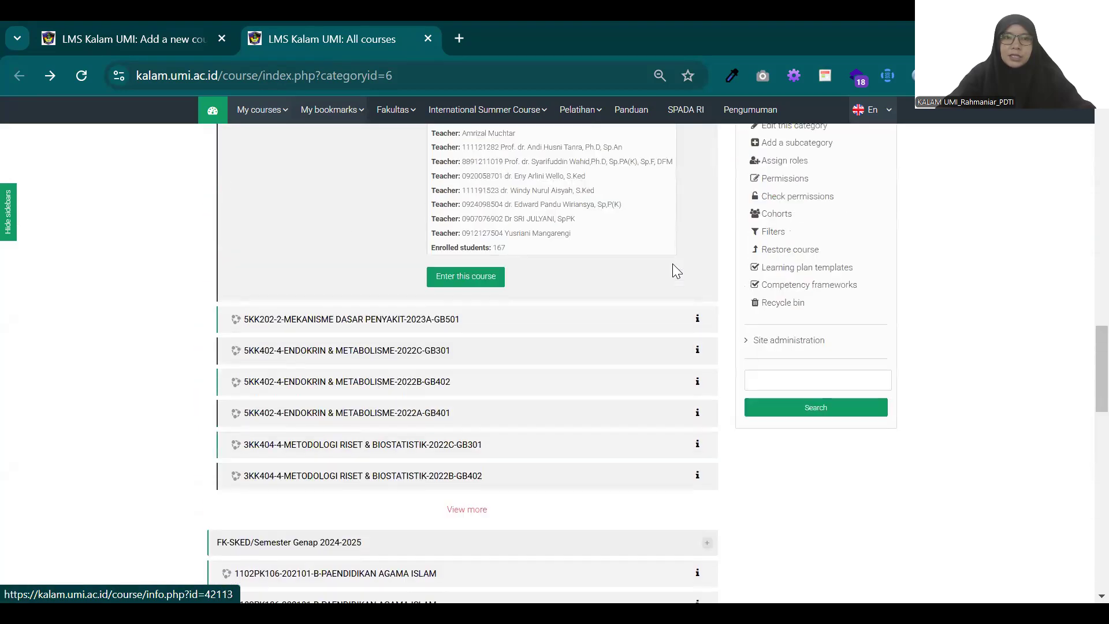
left_click(165, 36)
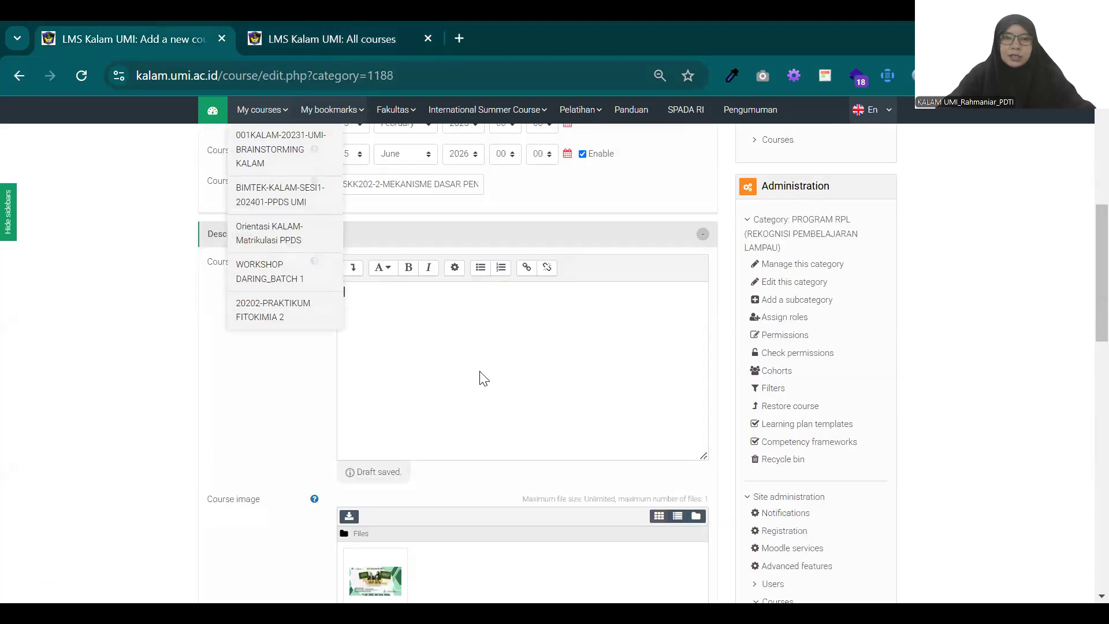
Step: Search Google for MEKANISME DASAR PENYAKIT in a new browser tab and look through the results for a course description
left_click(460, 36)
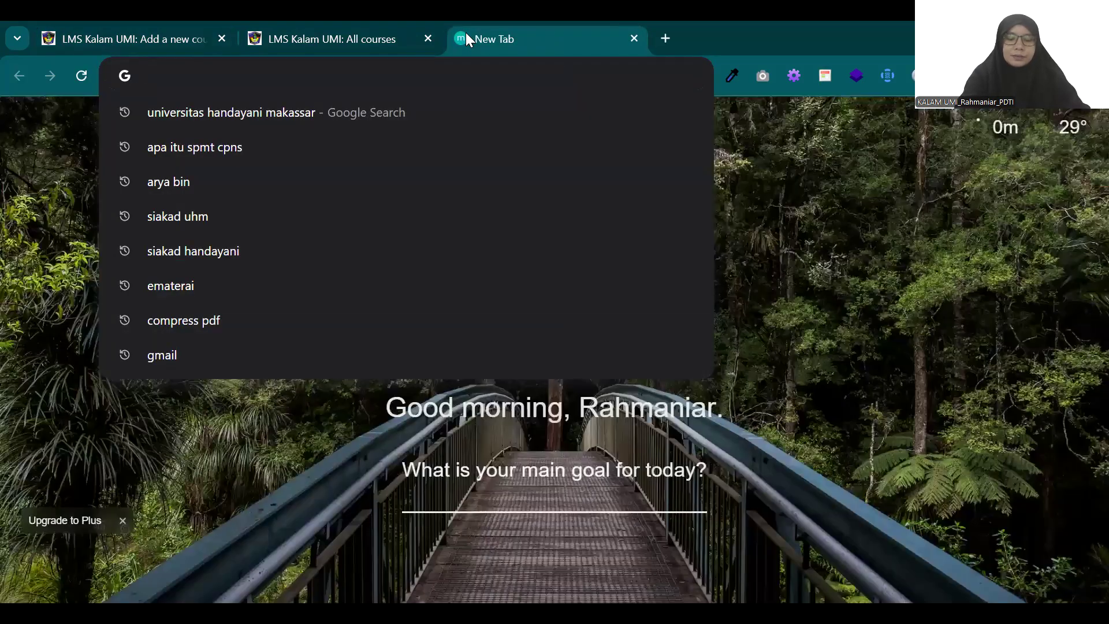
type("5KK202-2-MEKANISME DASAR PENYAKIT-2024B")
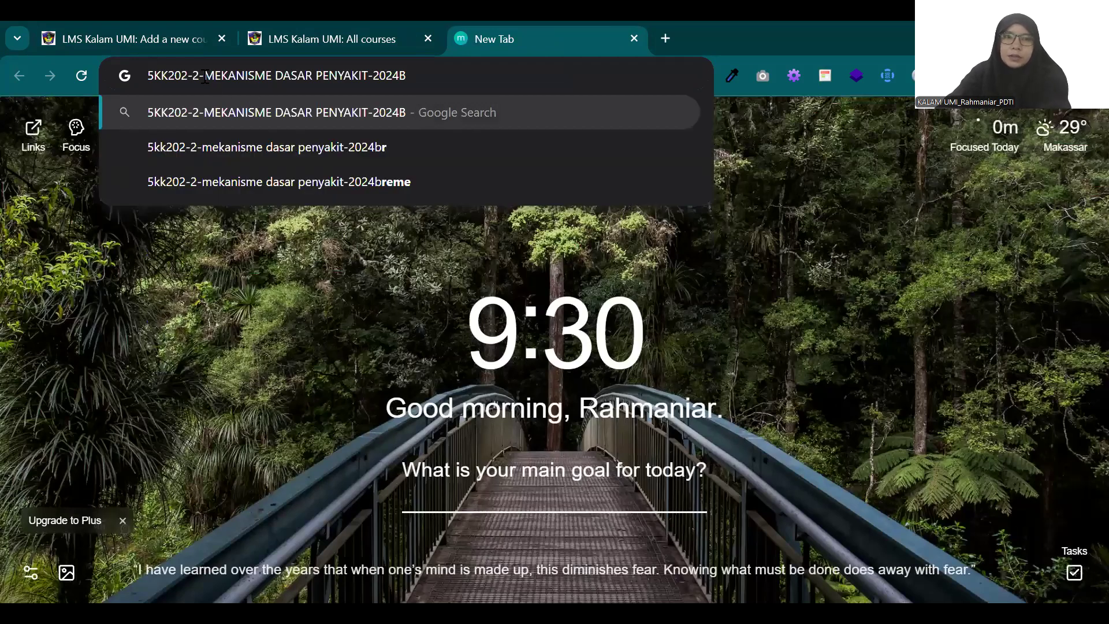
key("BackSpace")
key("BackSpace")
key("BackSpace")
key("BackSpace")
key("BackSpace")
key("BackSpace")
left_click_drag(205, 78, 9, 99)
key("BackSpace")
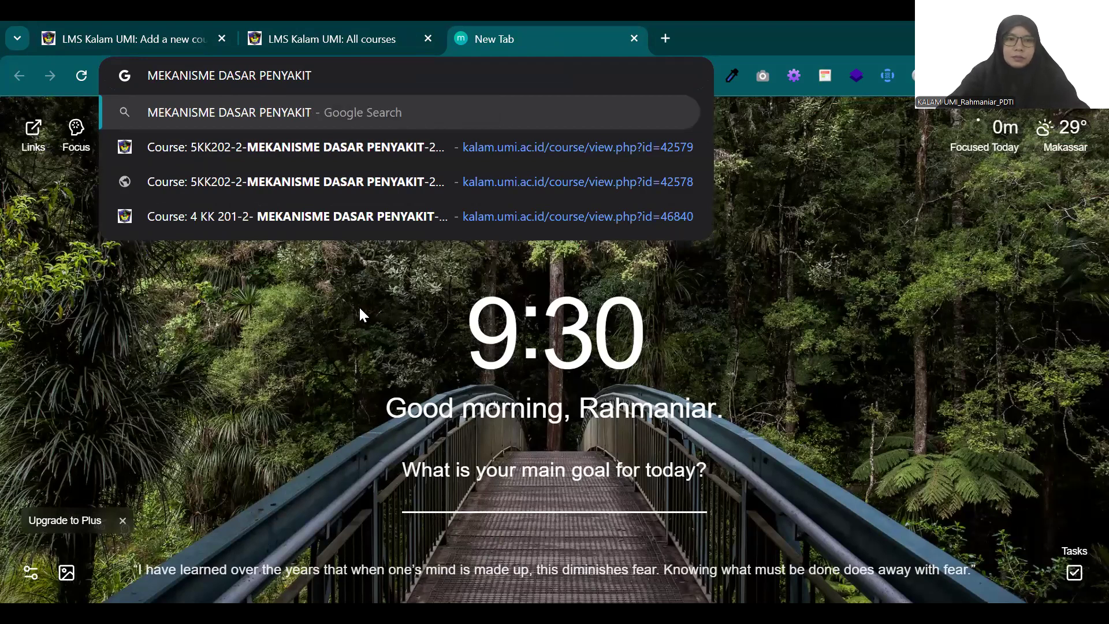
key("Return")
scroll(354, 305, "down", 3)
scroll(352, 307, "down", 3)
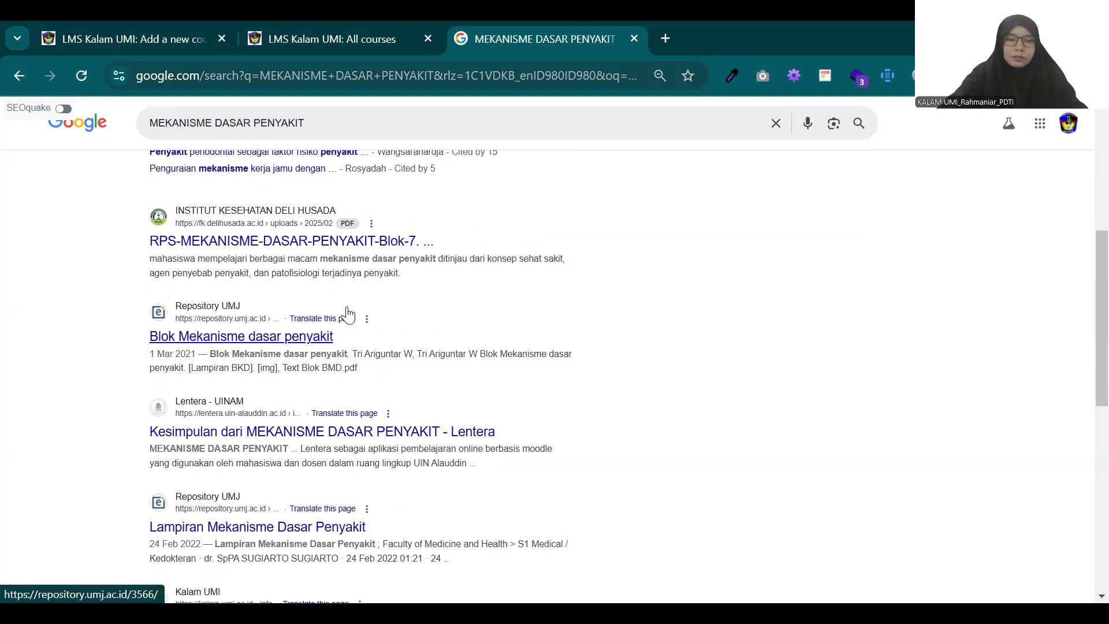
Step: Open ChatGPT in another new browser tab and choose to stay logged out
left_click(665, 39)
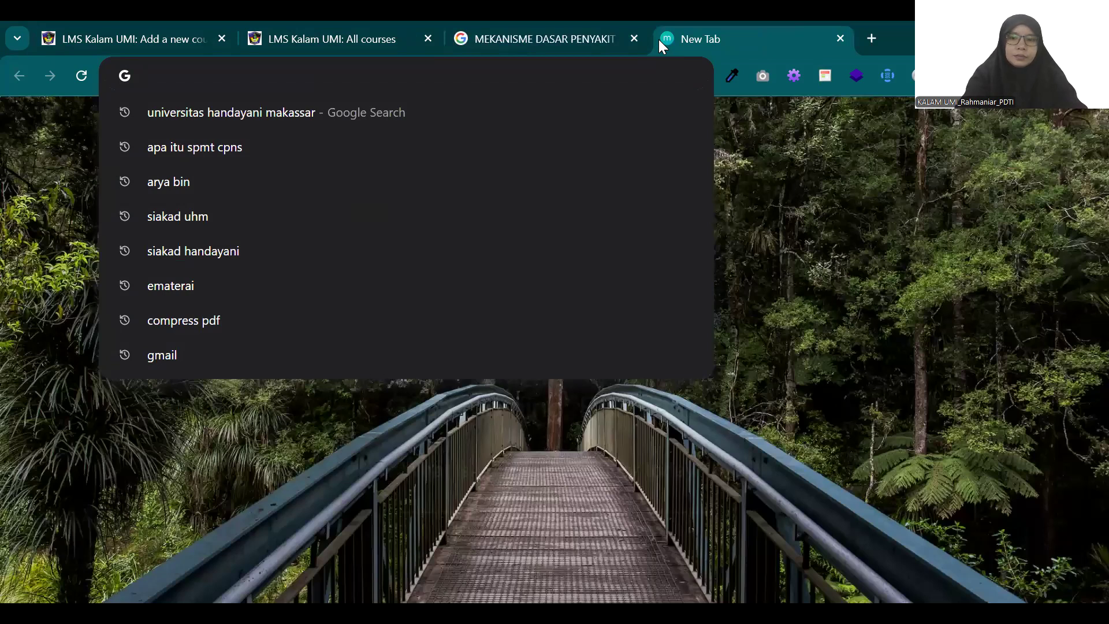
type("CG")
key("BackSpace")
key("BackSpace")
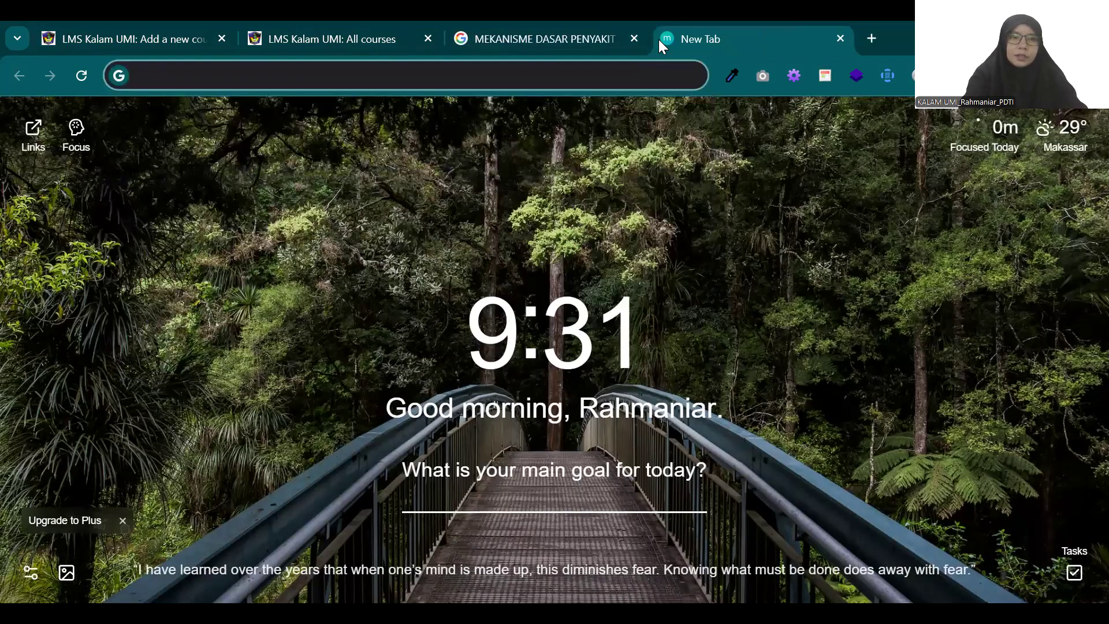
type("CHAT")
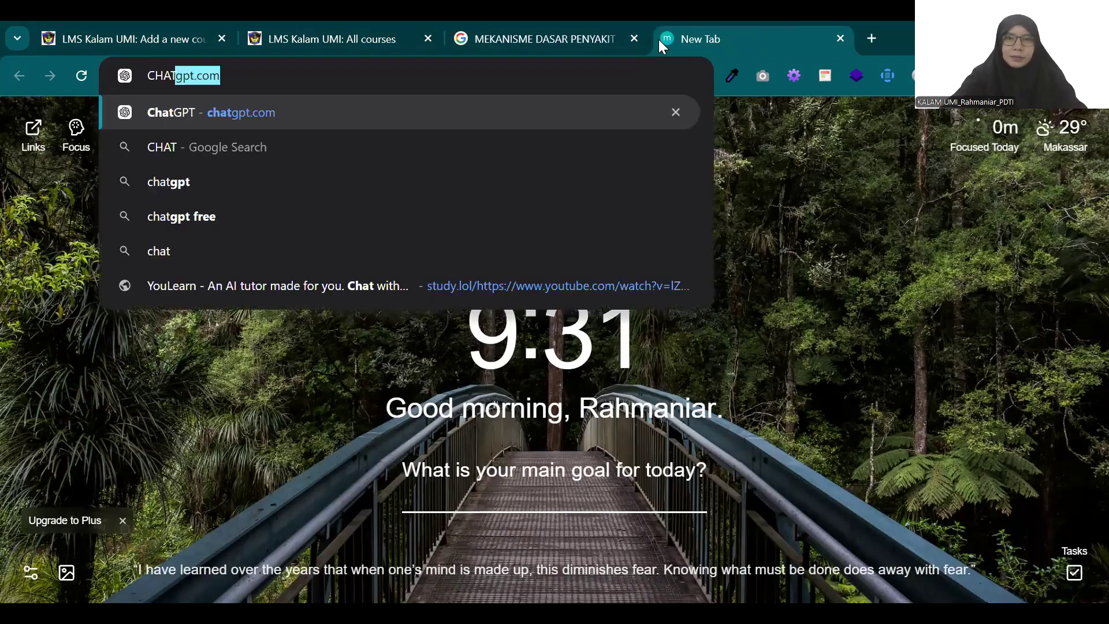
key("Return")
left_click(555, 39)
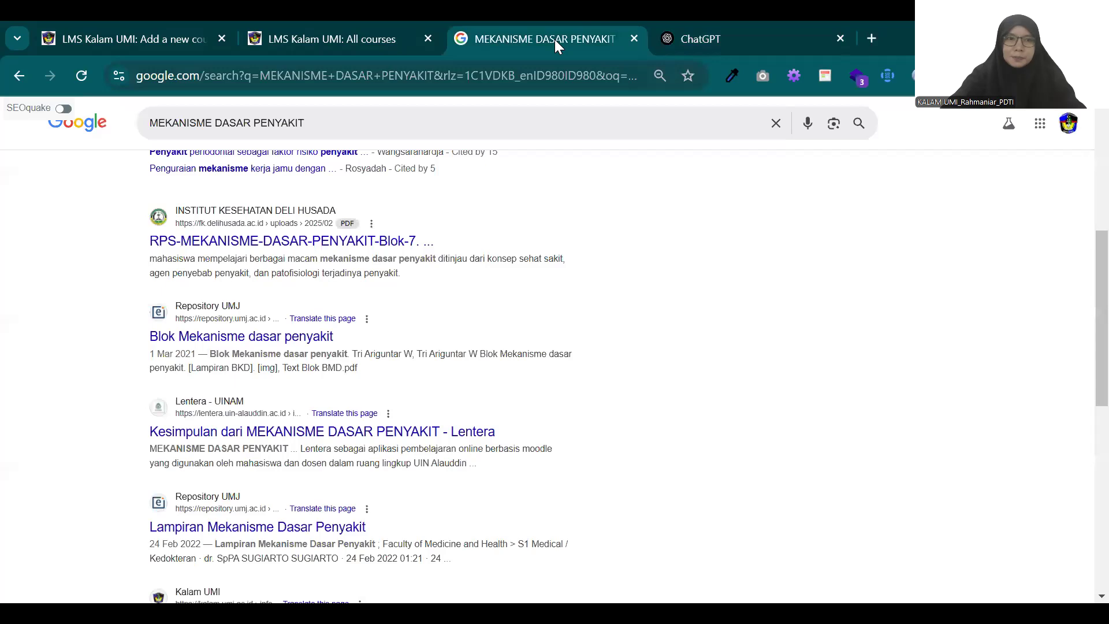
left_click(722, 39)
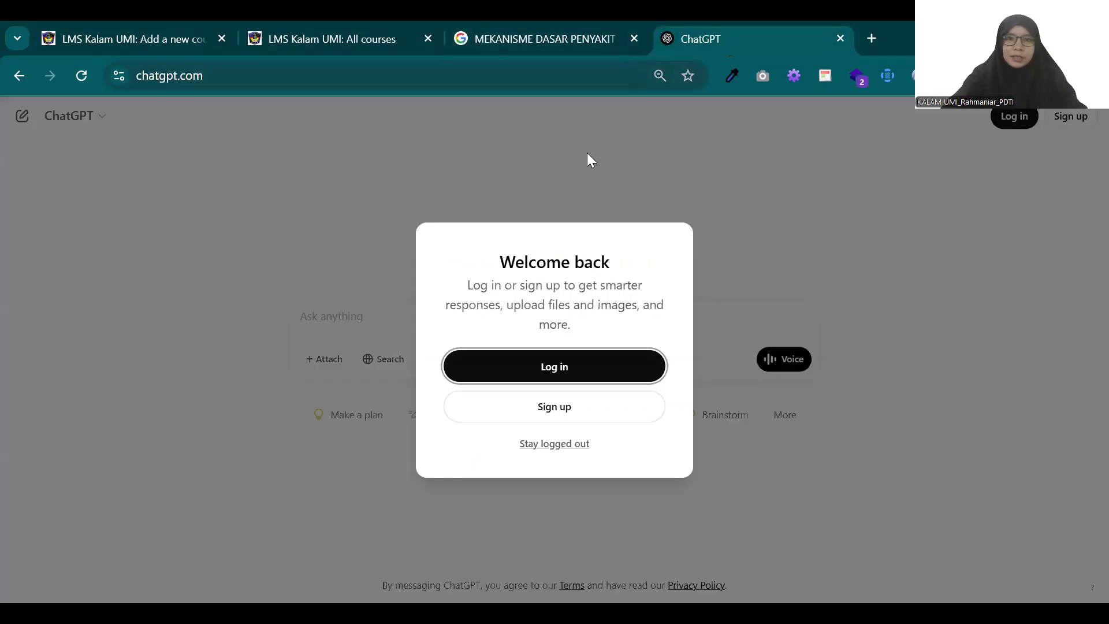
left_click(556, 445)
Step: Send ChatGPT the prompt BERIKAN SAYA COURSE SUMMARY ATAU RINGKASAN TENTANG MATA KULIAH "MEKANISME DASAR PENYAKIT"
type("MEKANISME DASAR PENYAKIT")
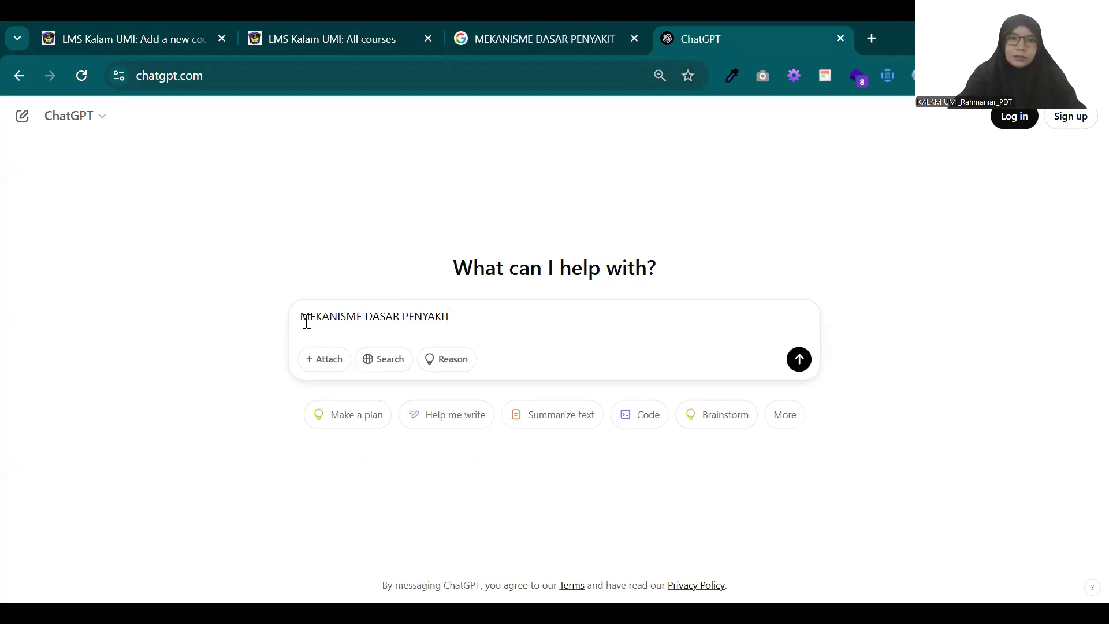
type("BERIKAN SAYA ")
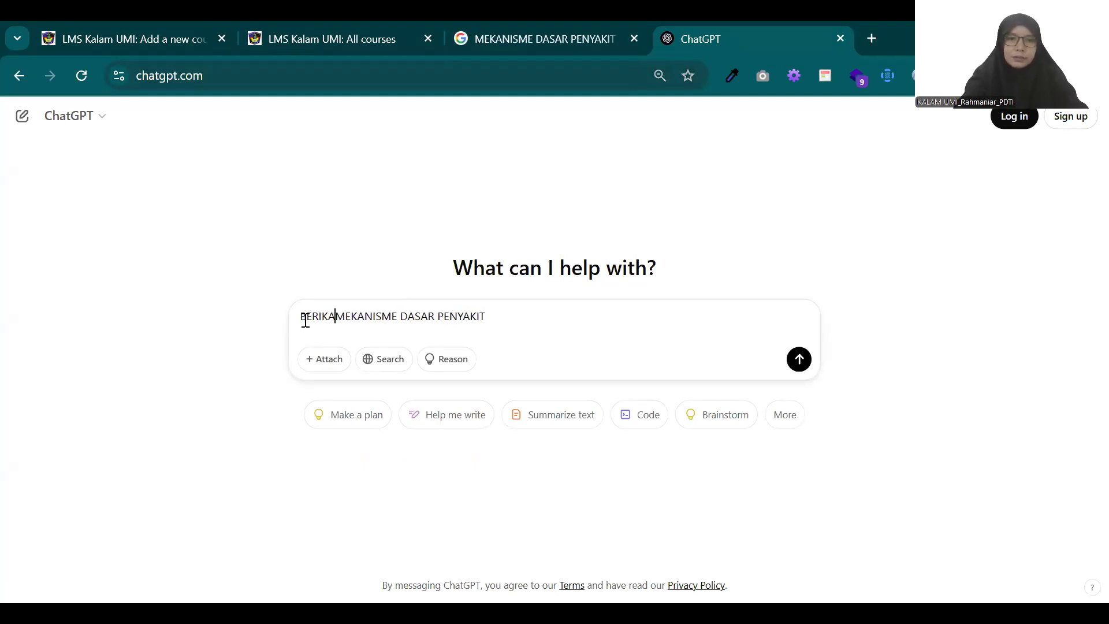
type("UR")
key("BackSpace")
key("BackSpace")
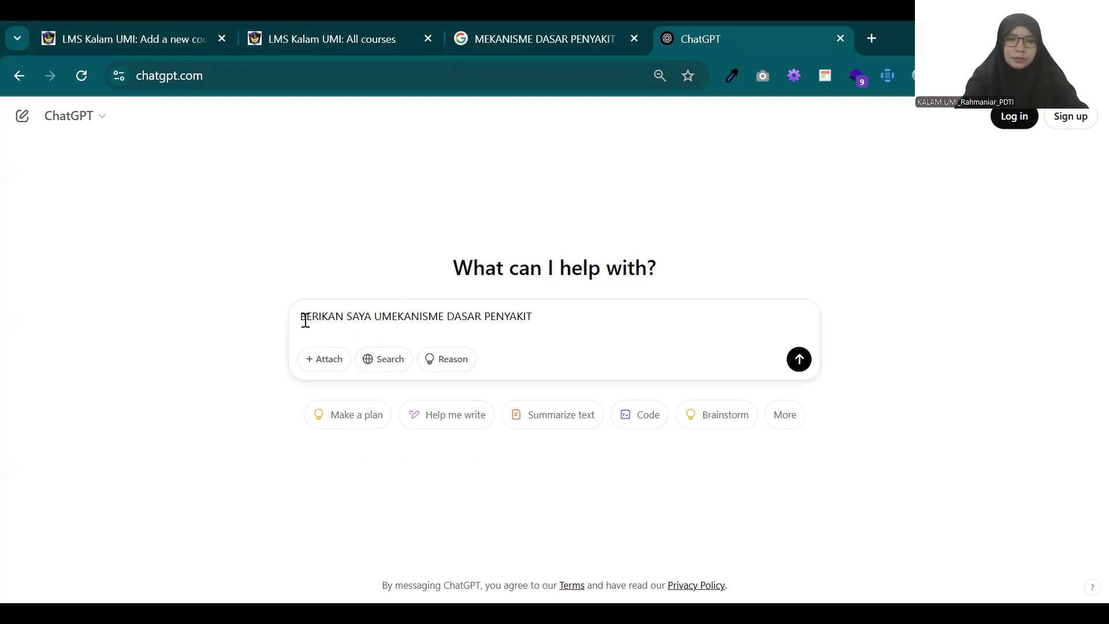
type("COURSE SU")
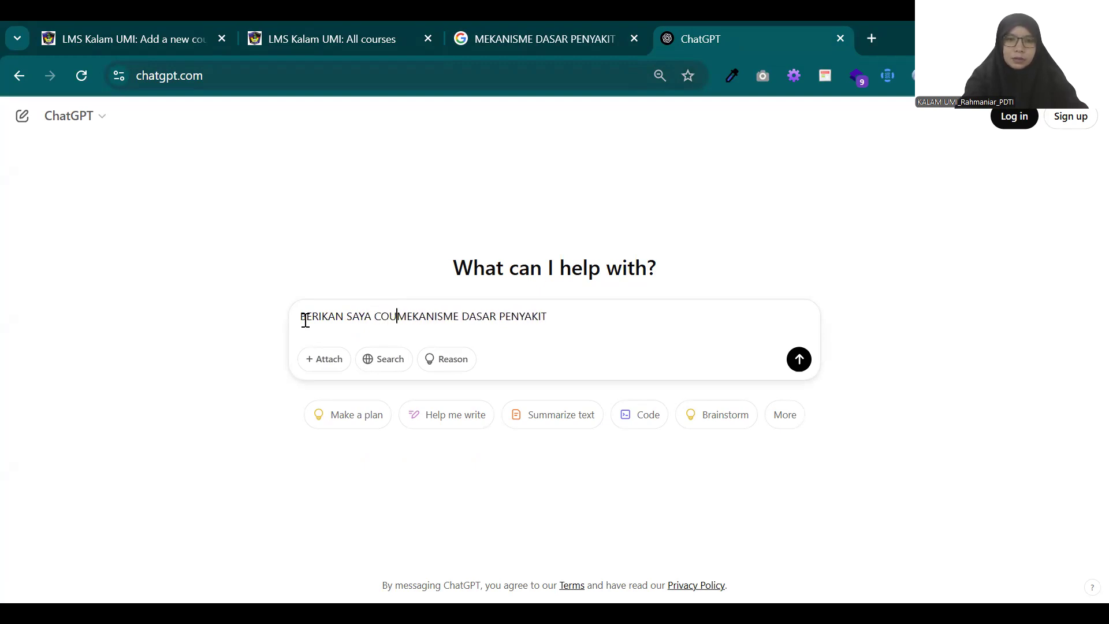
type("MMARY ATAU")
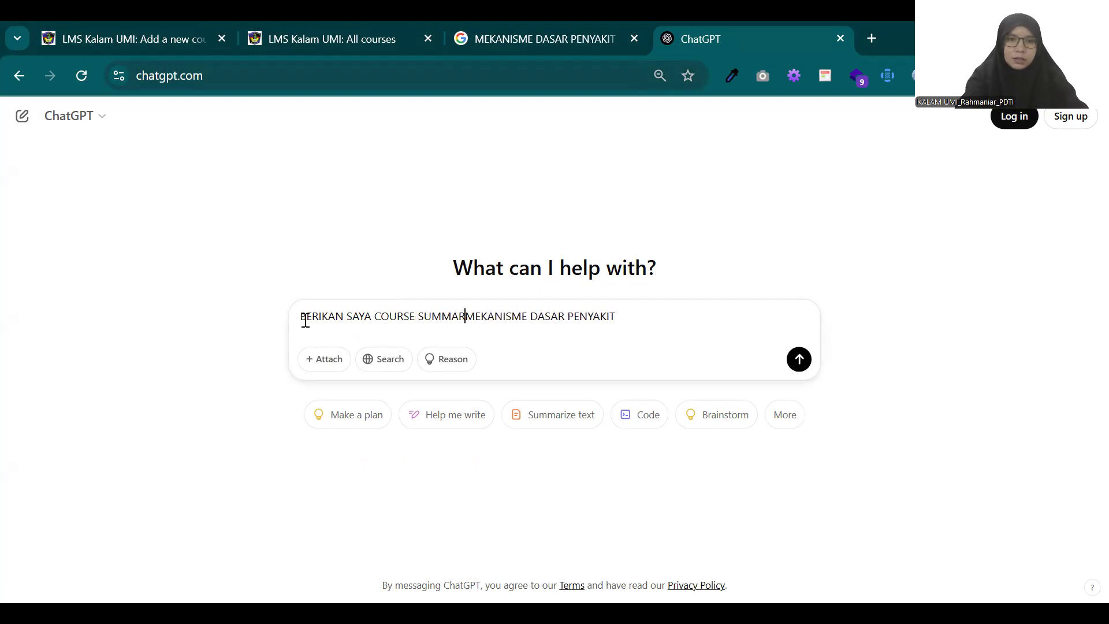
type(" RINGKASAN ")
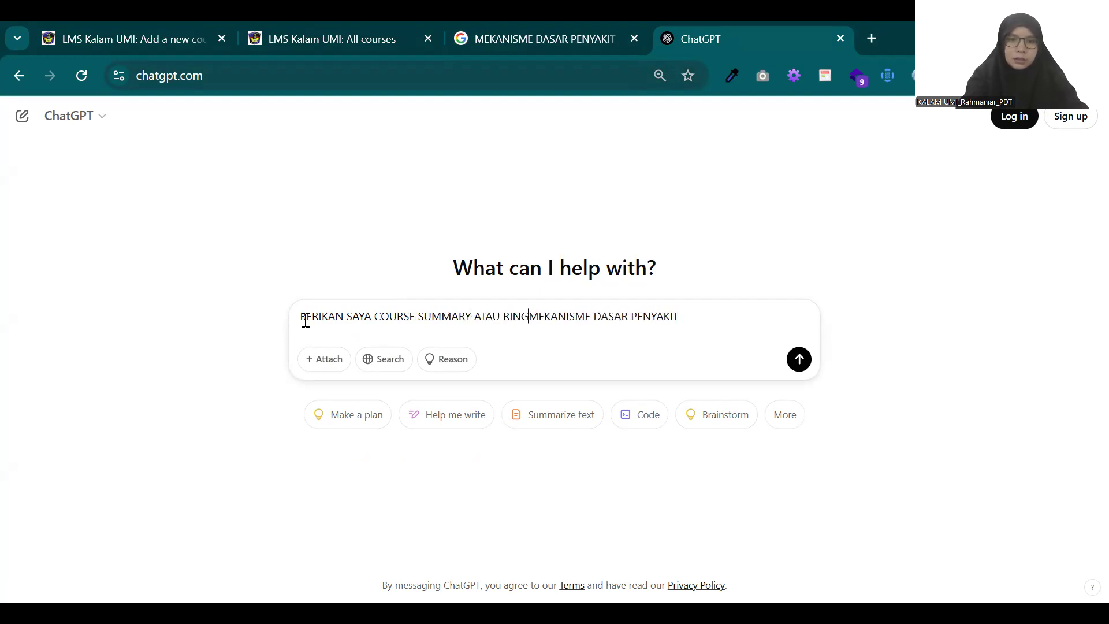
type("TENTANG MA")
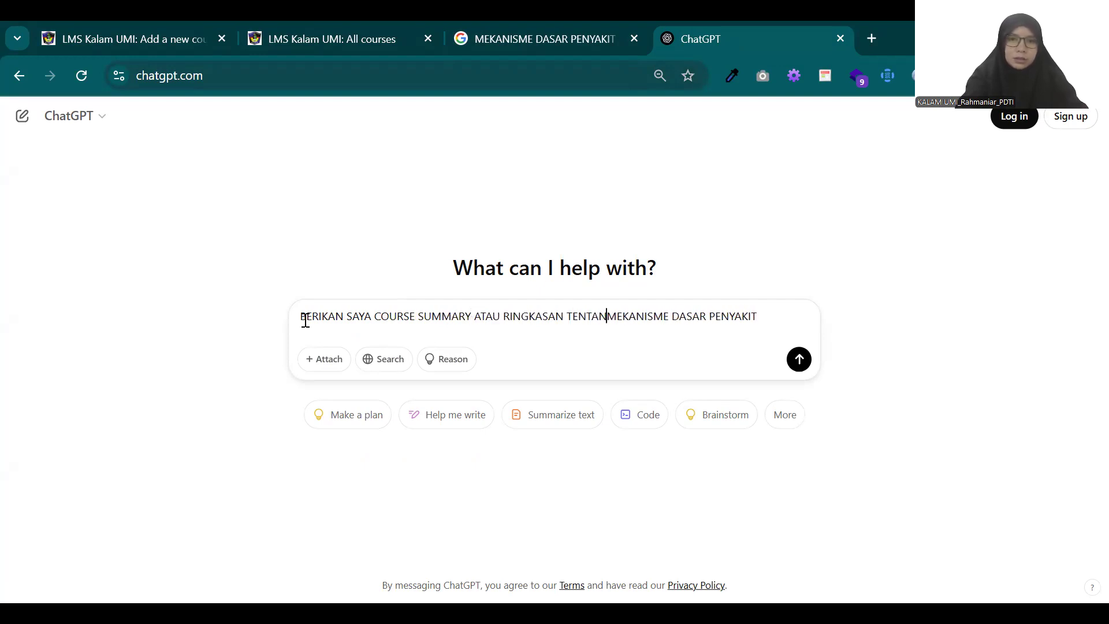
type("TA KULIAH")
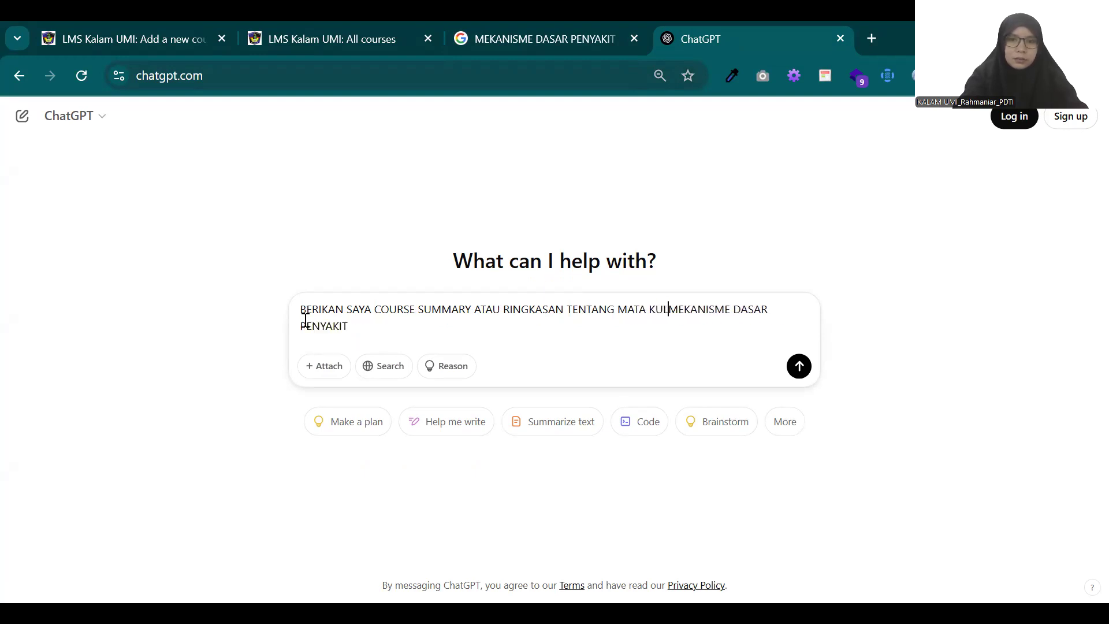
type(" \"")
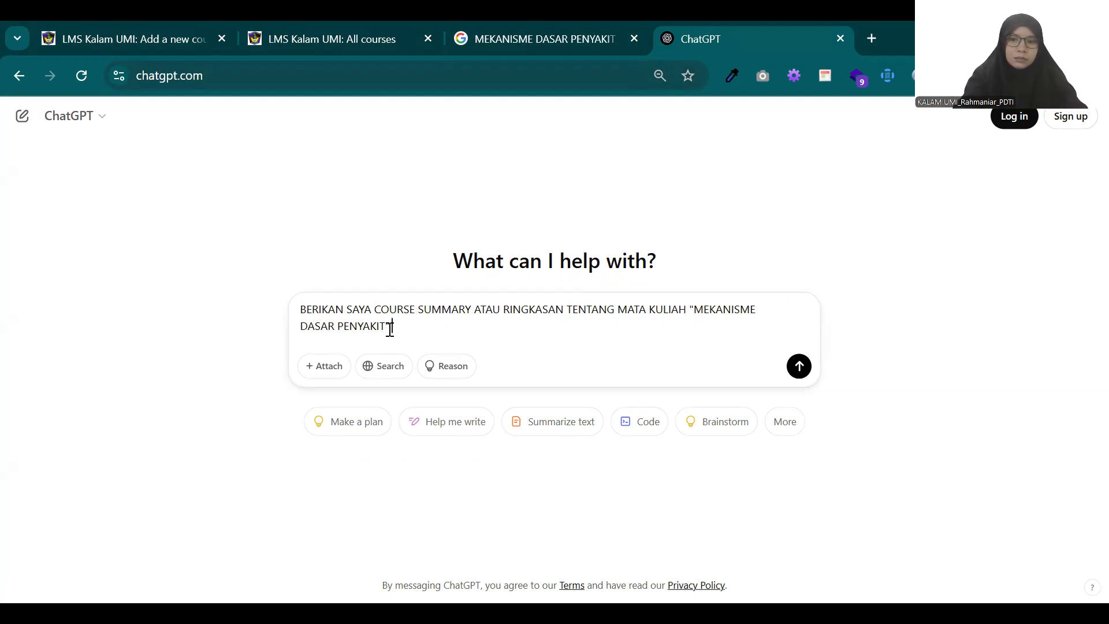
key("Return")
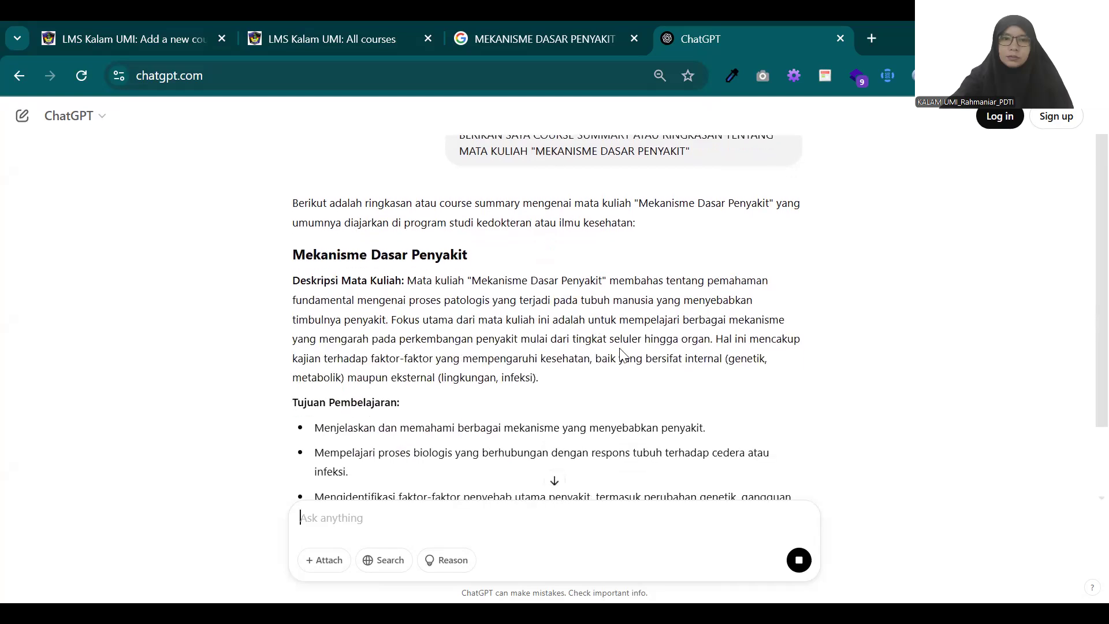
Step: Copy the Deskripsi Mata Kuliah text from "Mekanisme Dasar Penyakit" onward into the course summary of the new course form
left_click_drag(538, 379, 468, 280)
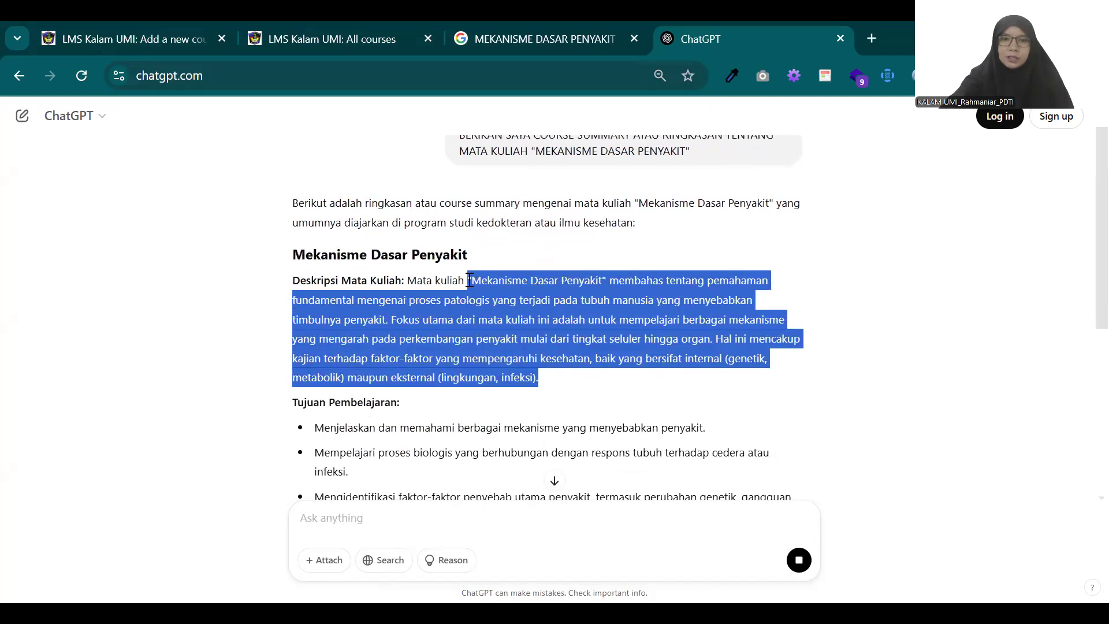
right_click(530, 297)
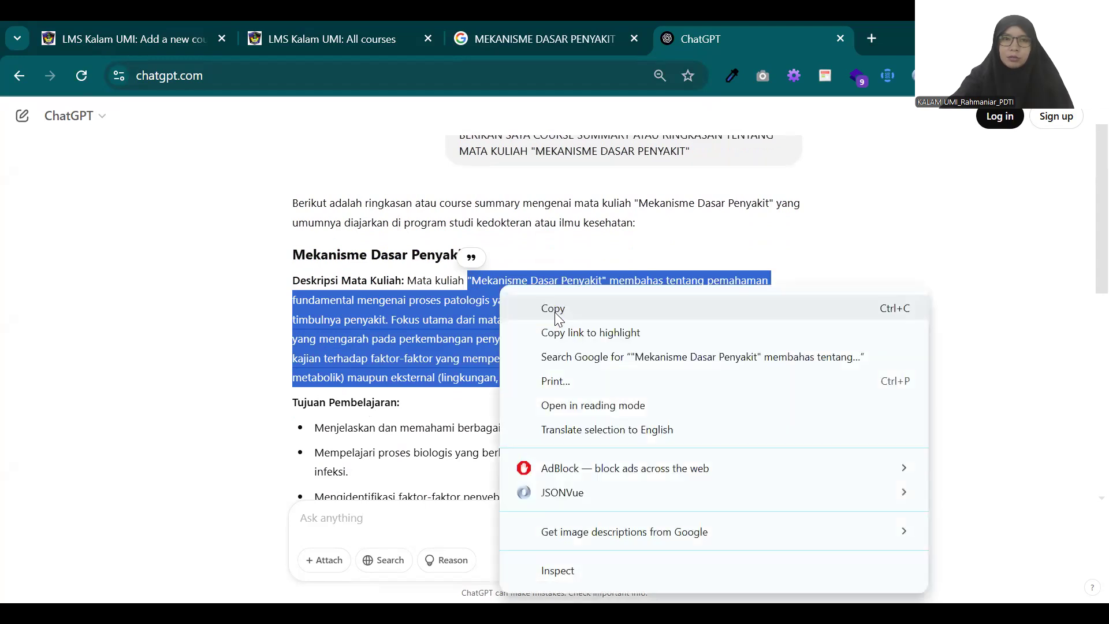
left_click(554, 312)
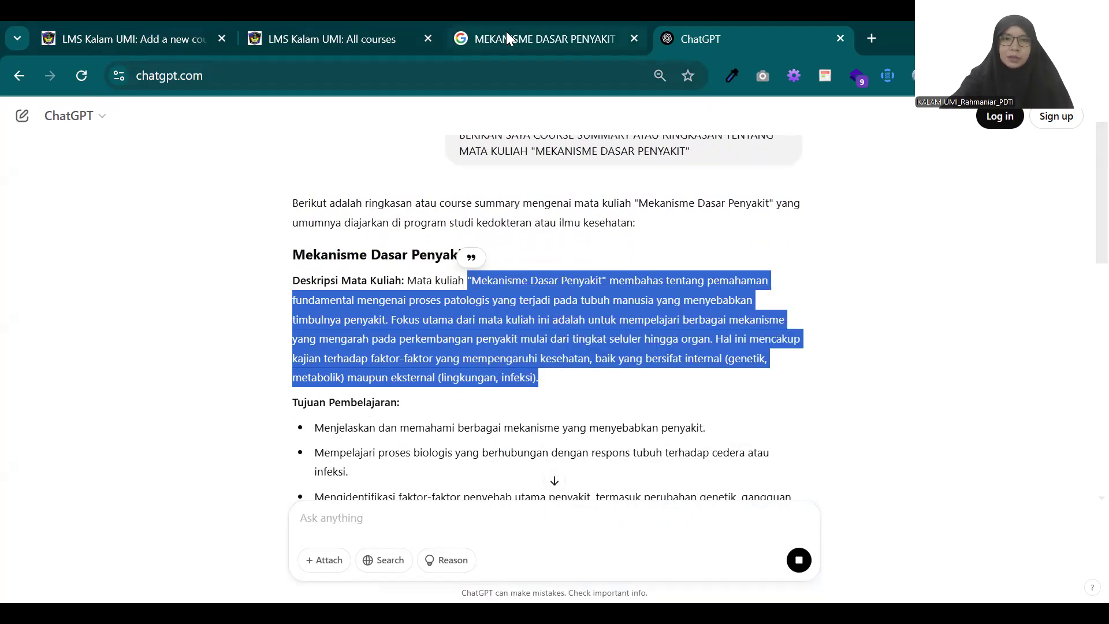
left_click(165, 32)
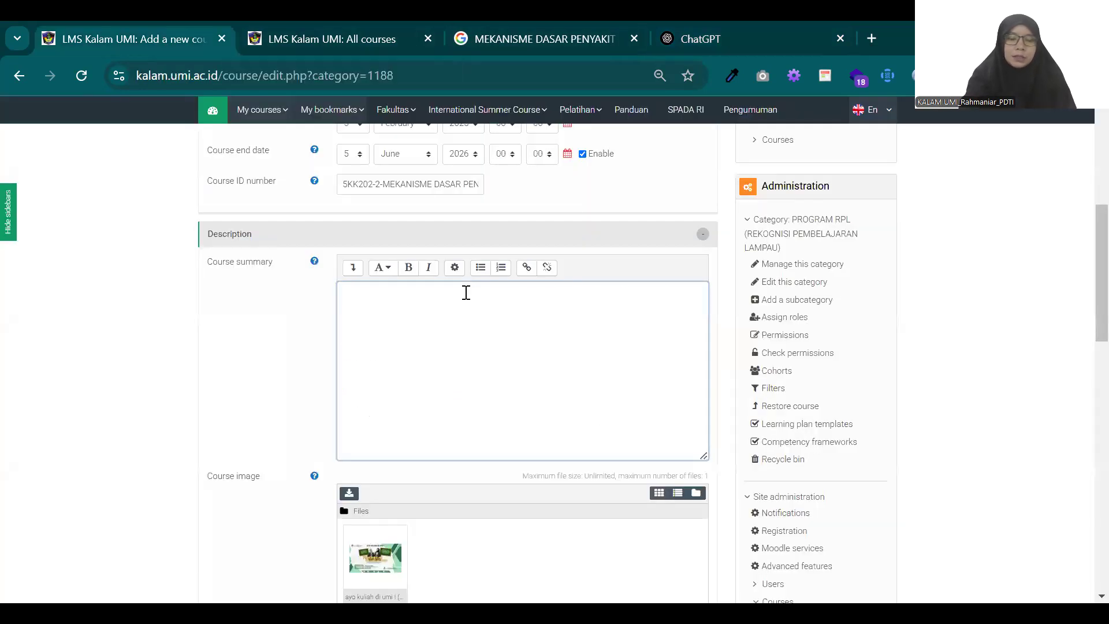
key("ctrl+v")
left_click(464, 391)
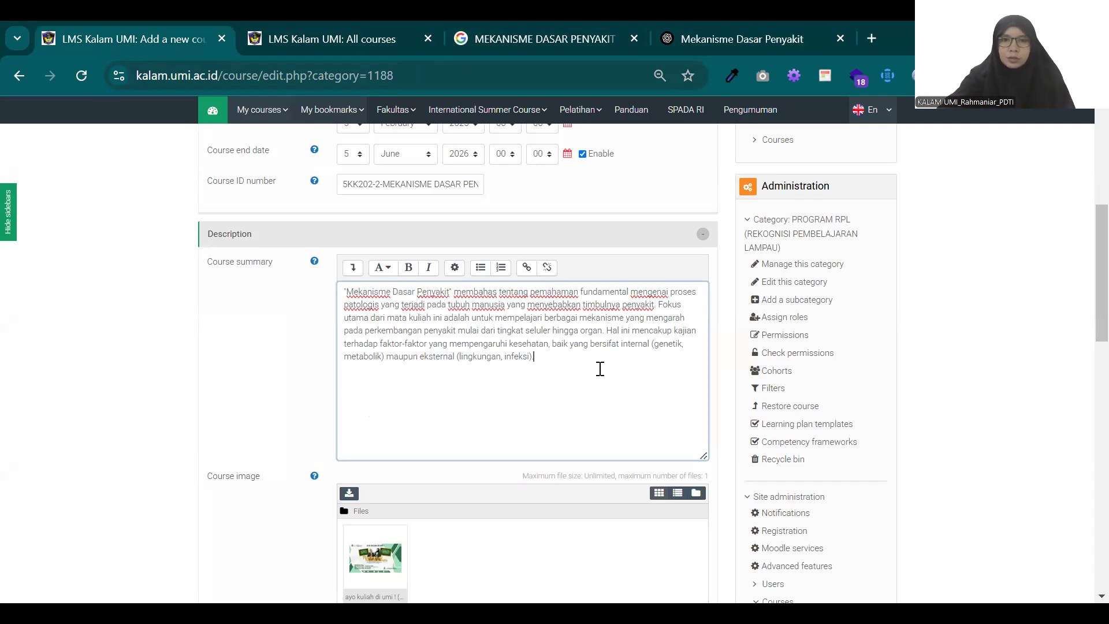
Step: Search Google Images with the copied course description for a course image and preview the picture of a medic with an elderly woman
scroll(601, 370, "down", 3)
scroll(604, 369, "down", 1)
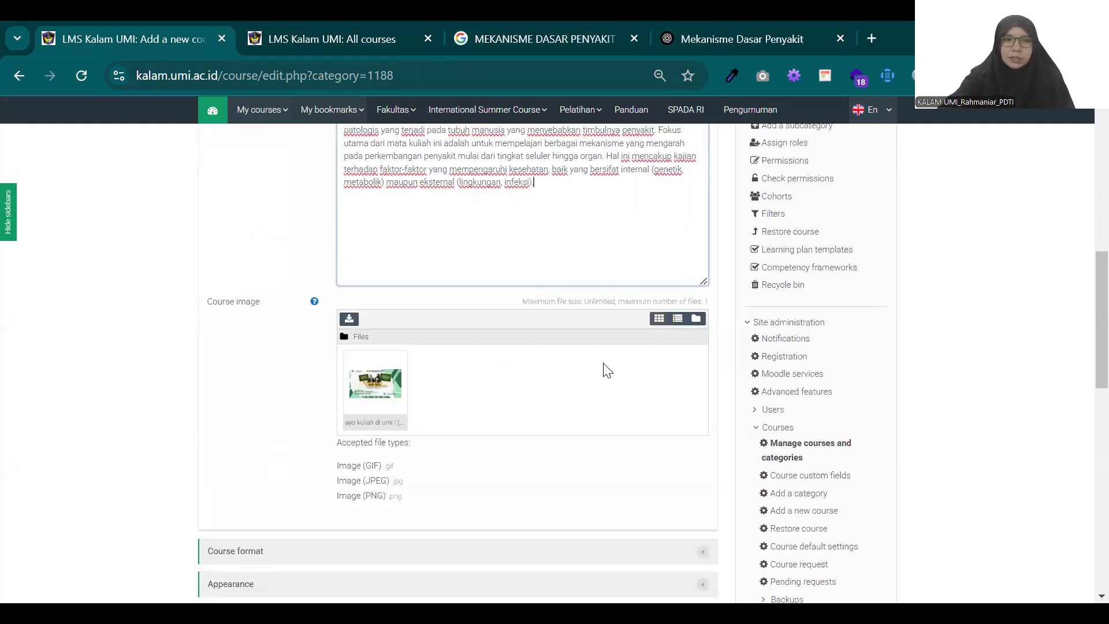
scroll(572, 357, "up", 1)
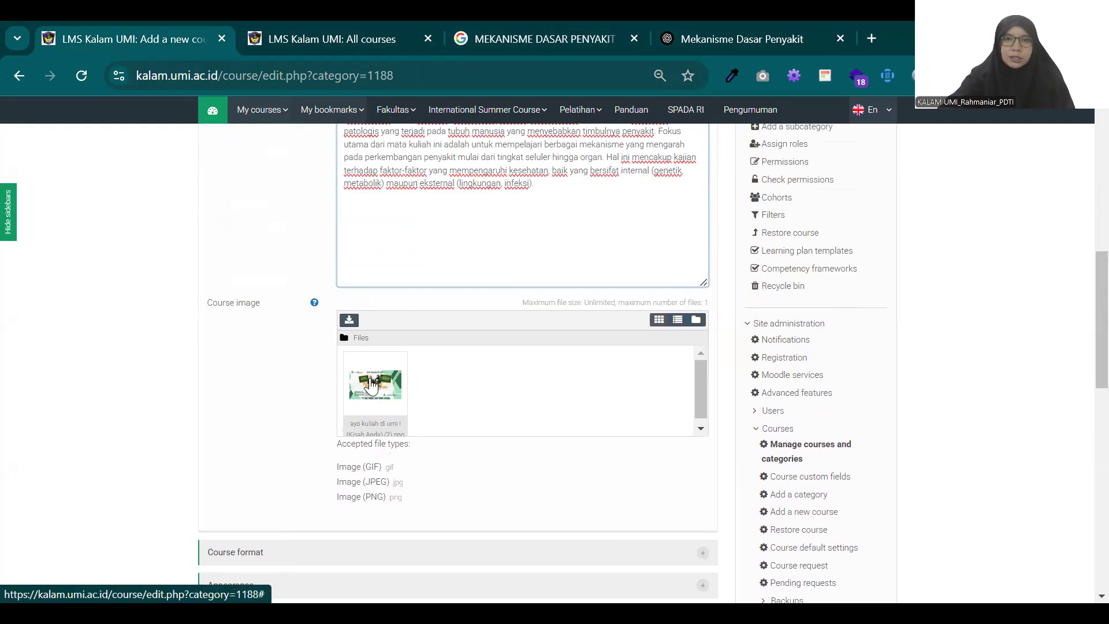
left_click(867, 37)
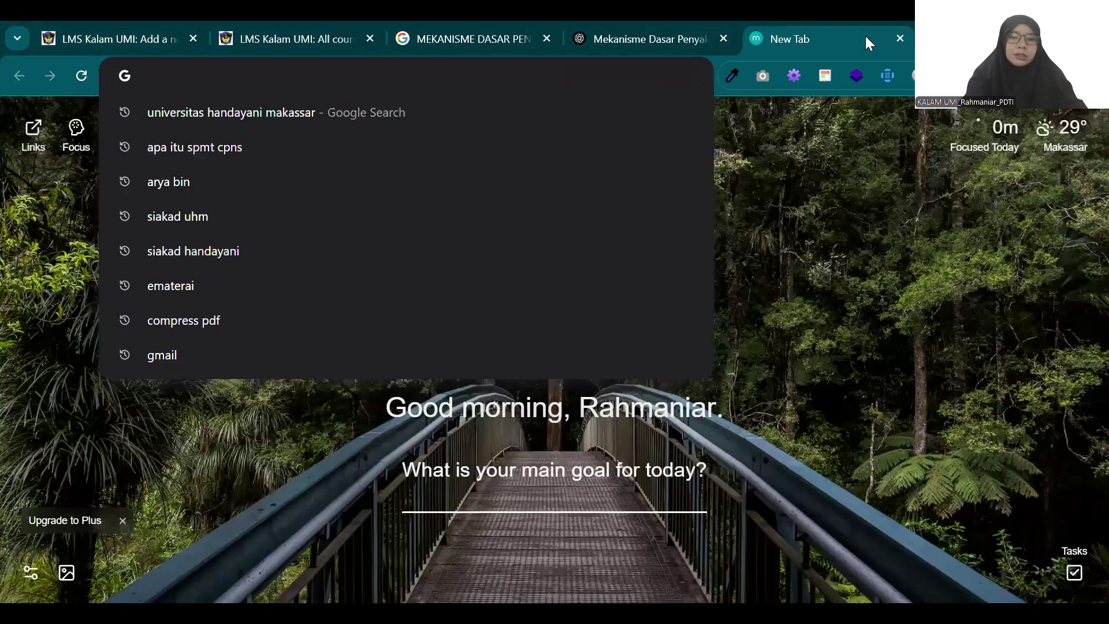
type("t")
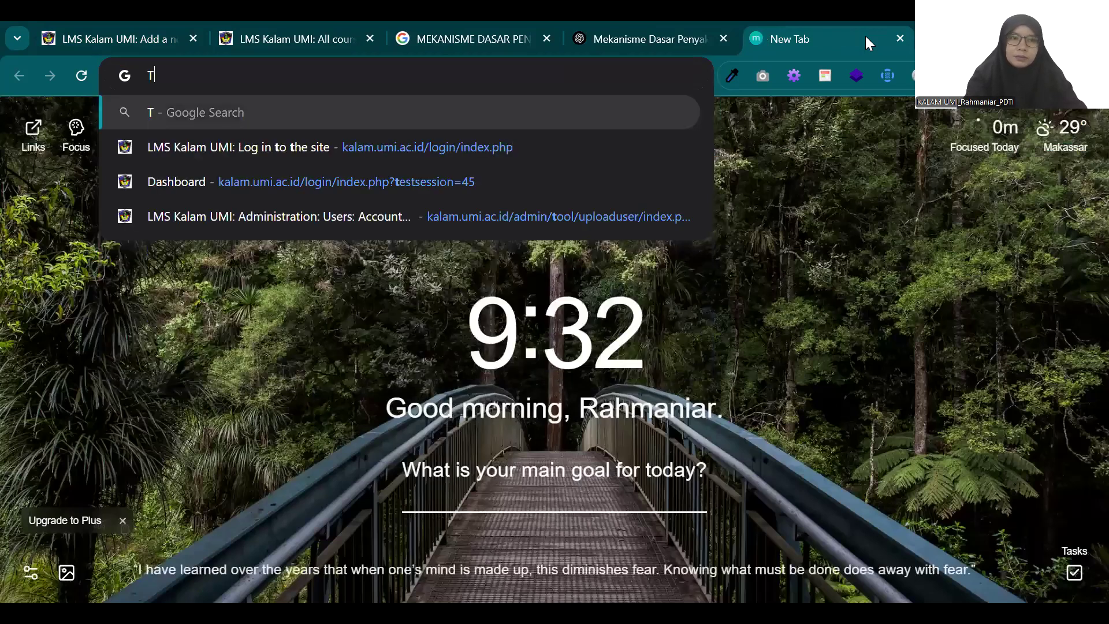
key("BackSpace")
type("P")
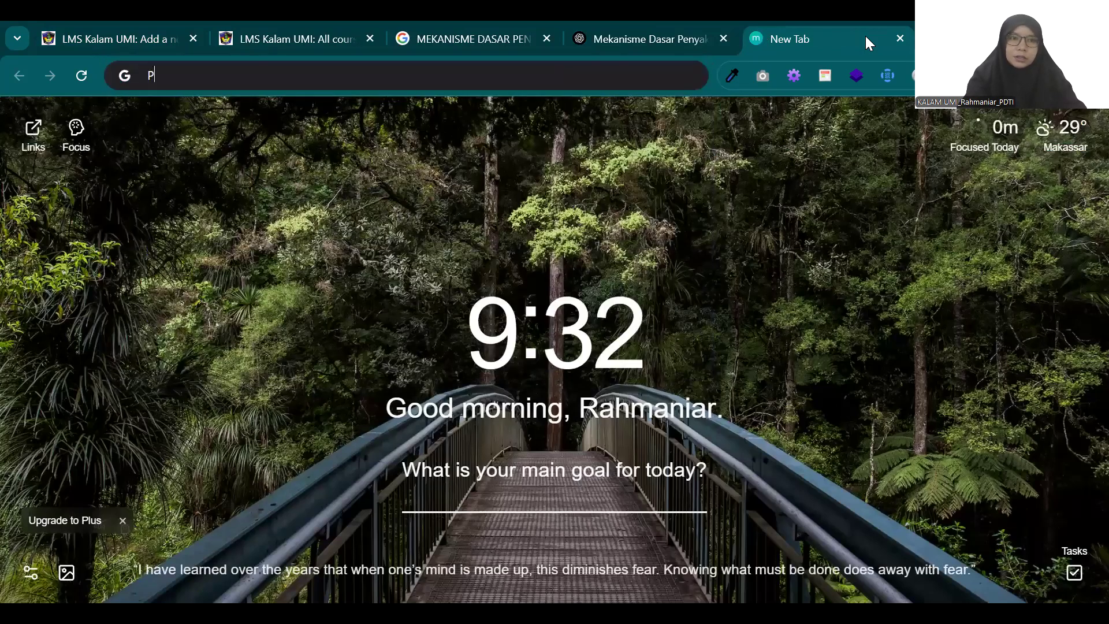
key("ctrl+v")
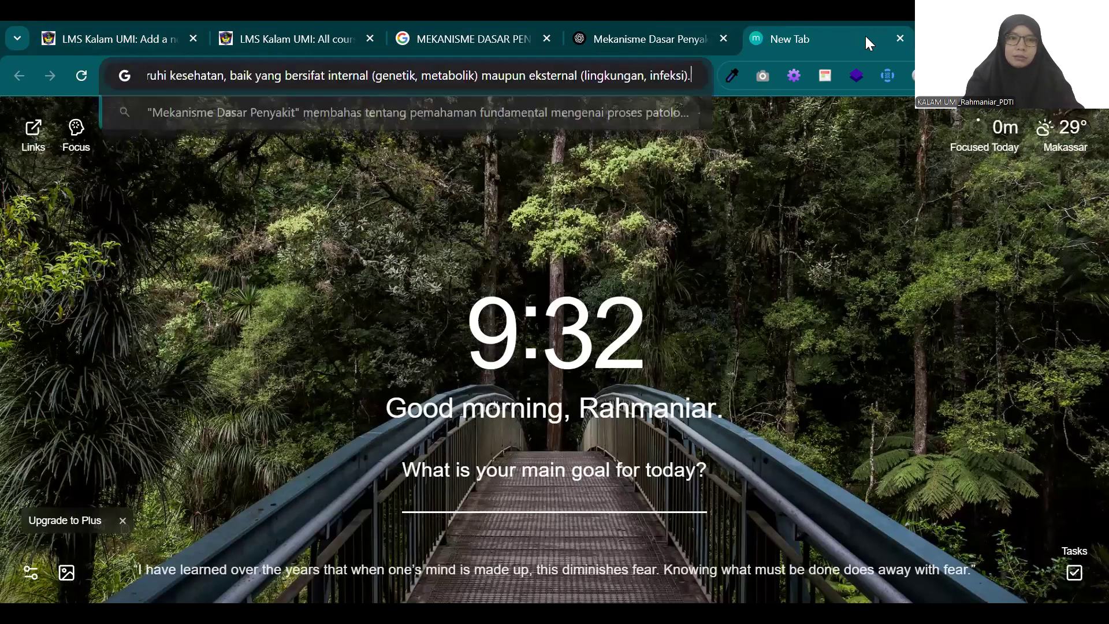
key("Return")
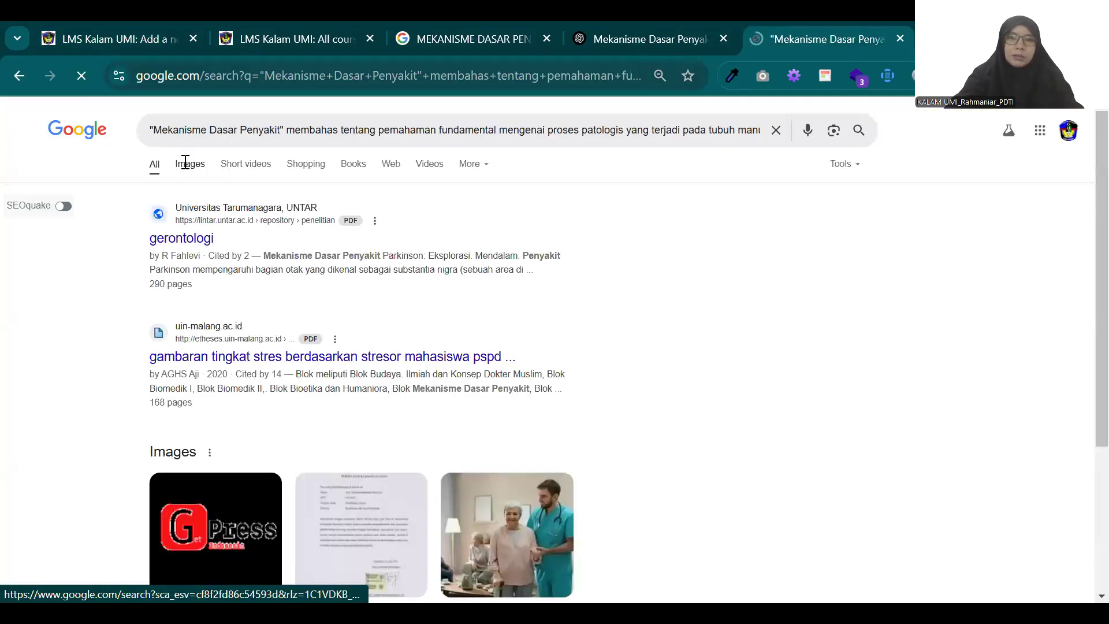
left_click(184, 162)
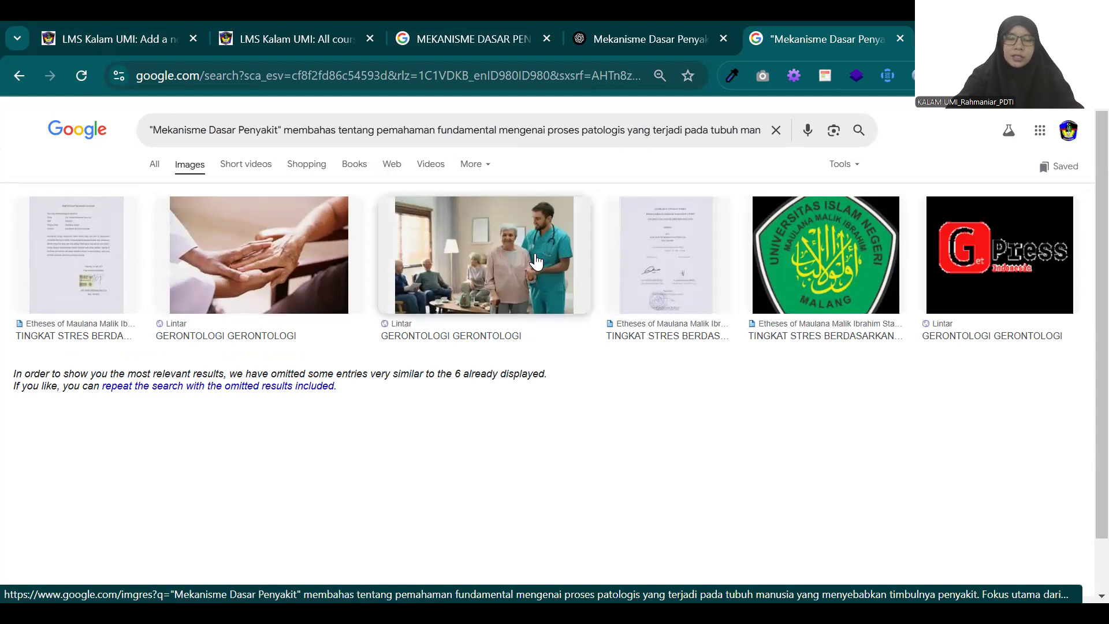
left_click(483, 273)
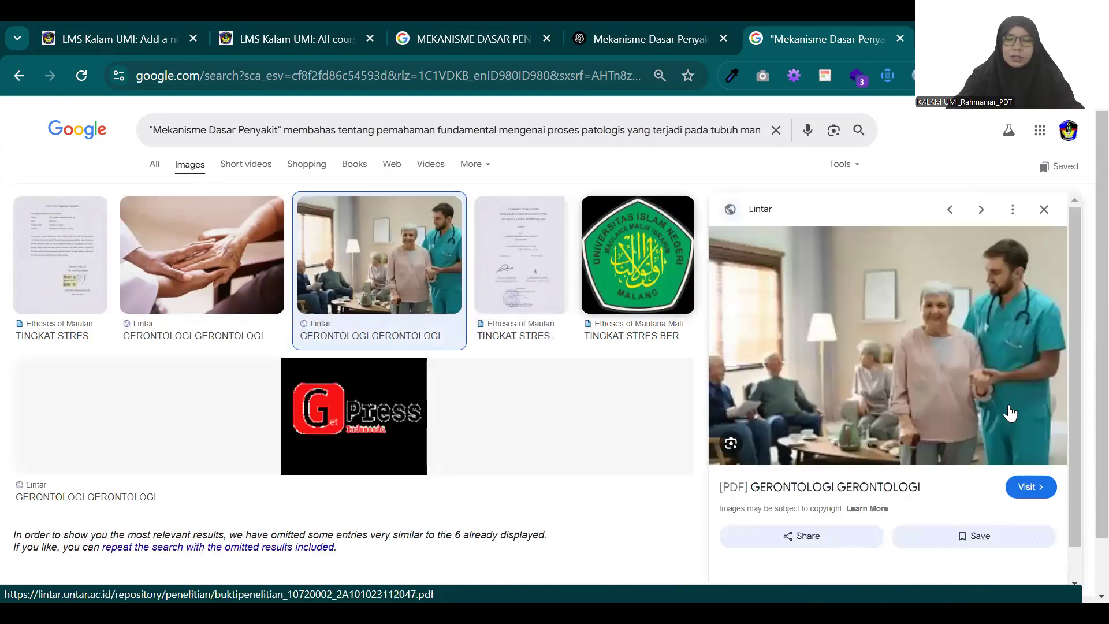
Step: Save the previewed picture of the medic with the elderly woman to Downloads as a JPEG named images
scroll(1010, 414, "down", 5)
scroll(882, 361, "up", 5)
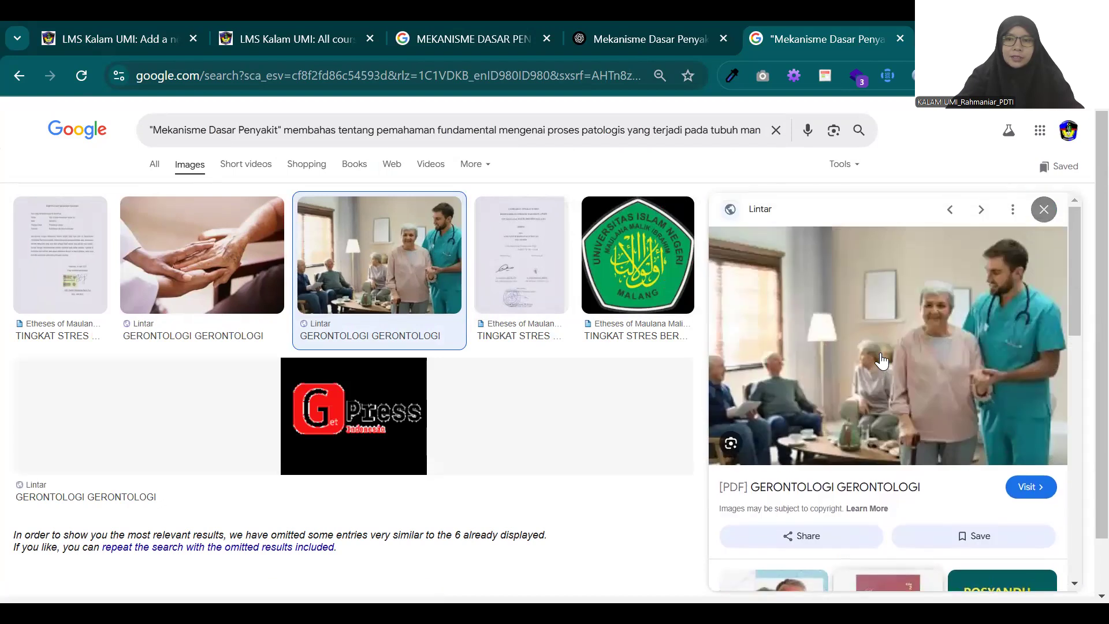
right_click(867, 357)
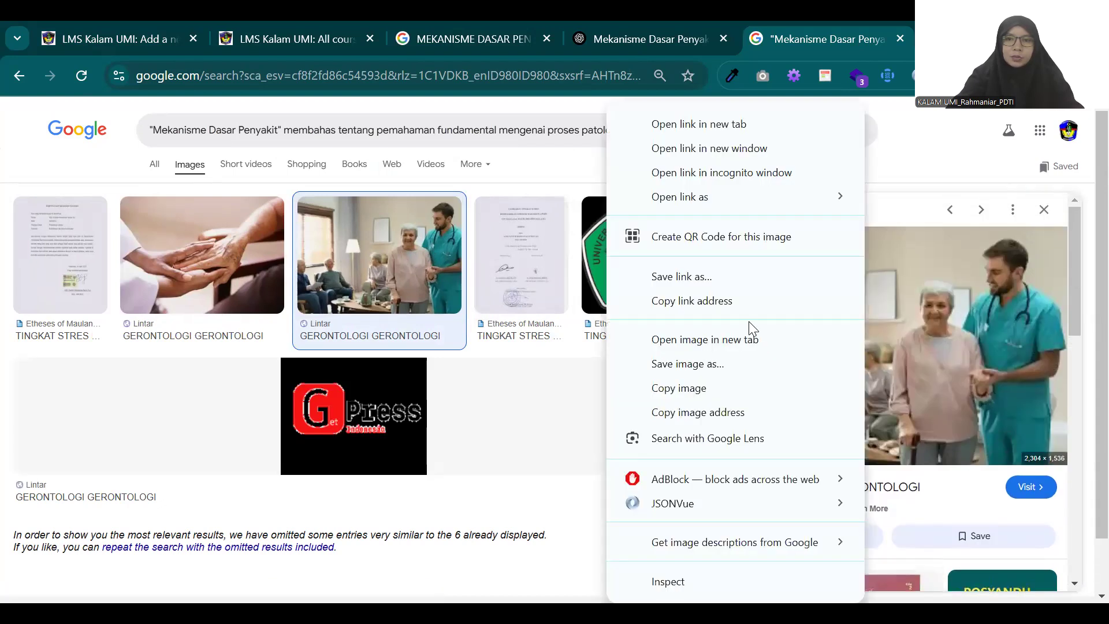
left_click(729, 363)
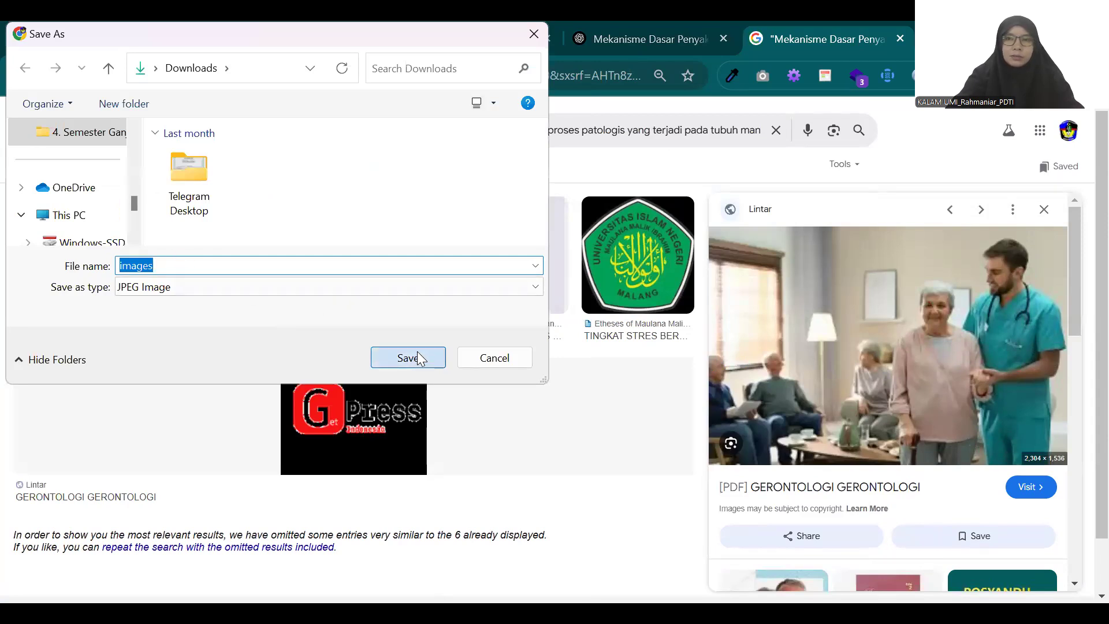
left_click(417, 357)
Step: Return to the new course form and delete the existing course image file
left_click(297, 39)
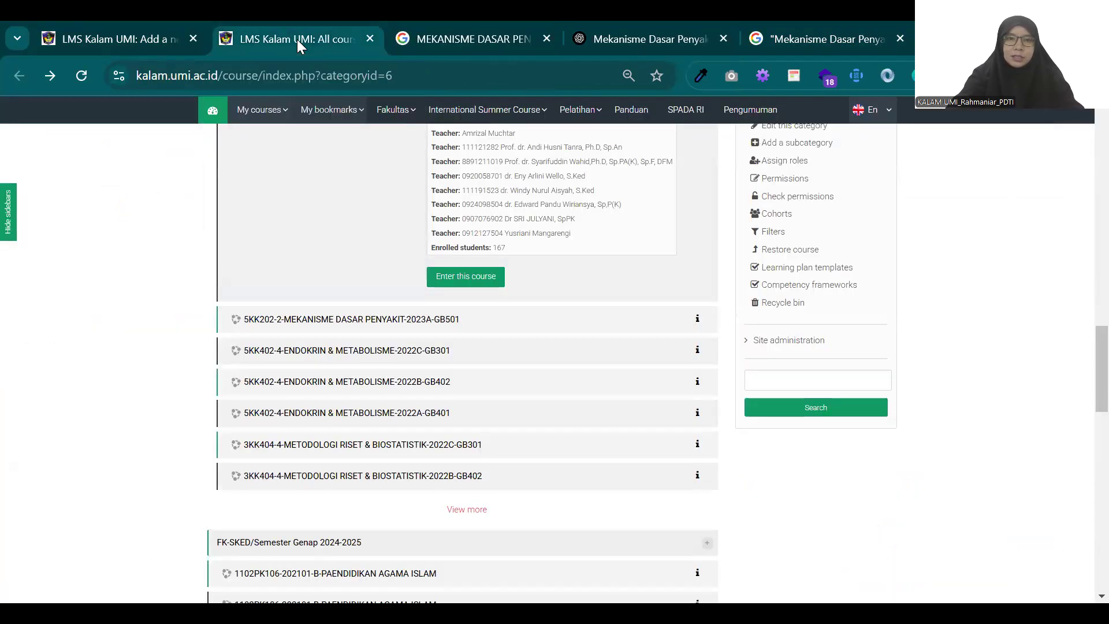
key("ctrl+shift+Tab")
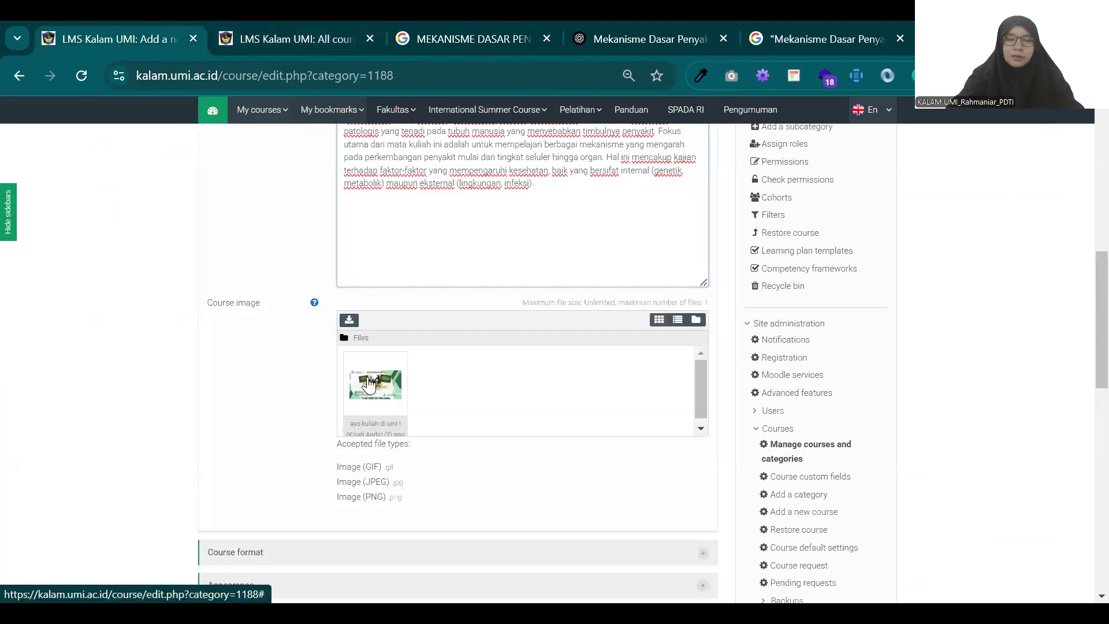
left_click(374, 382)
left_click(485, 241)
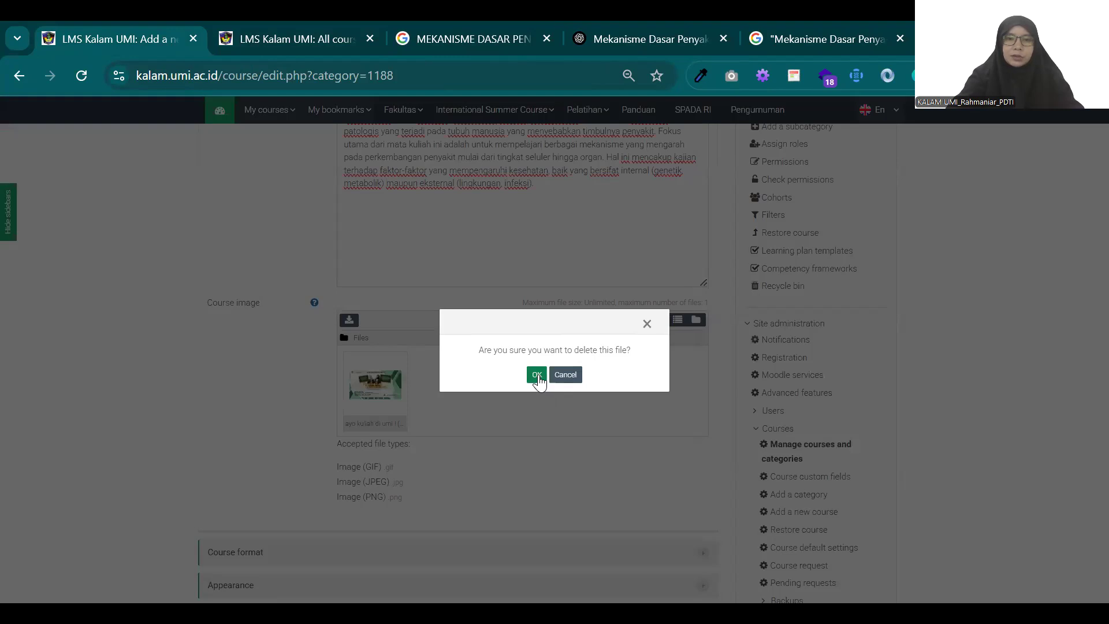
left_click(536, 376)
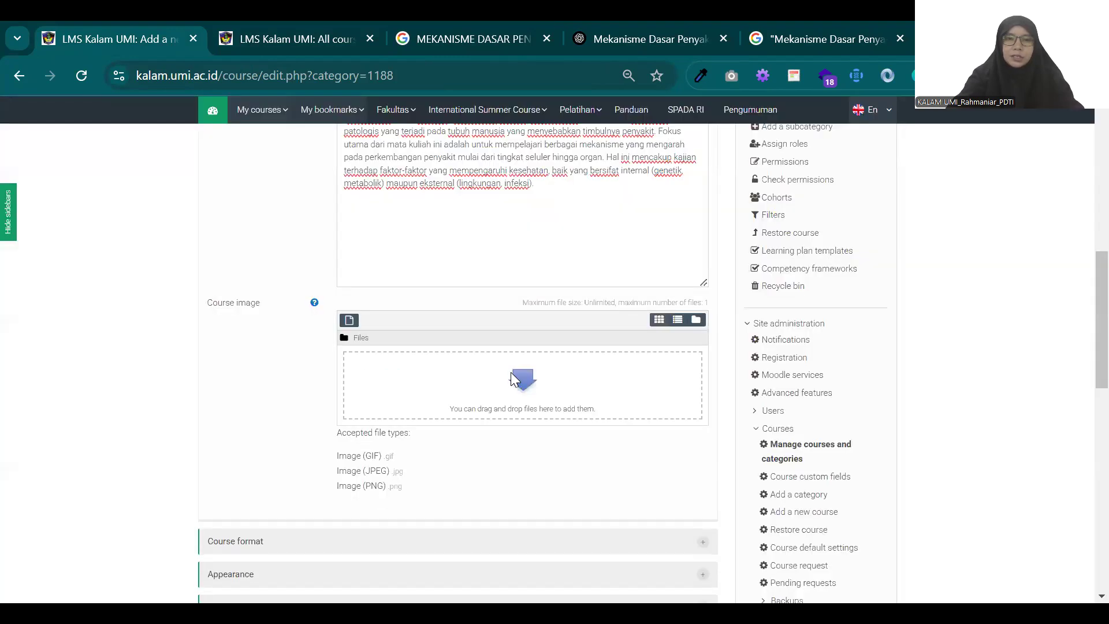
Step: Upload the downloaded images.jpeg as the course image
left_click(512, 378)
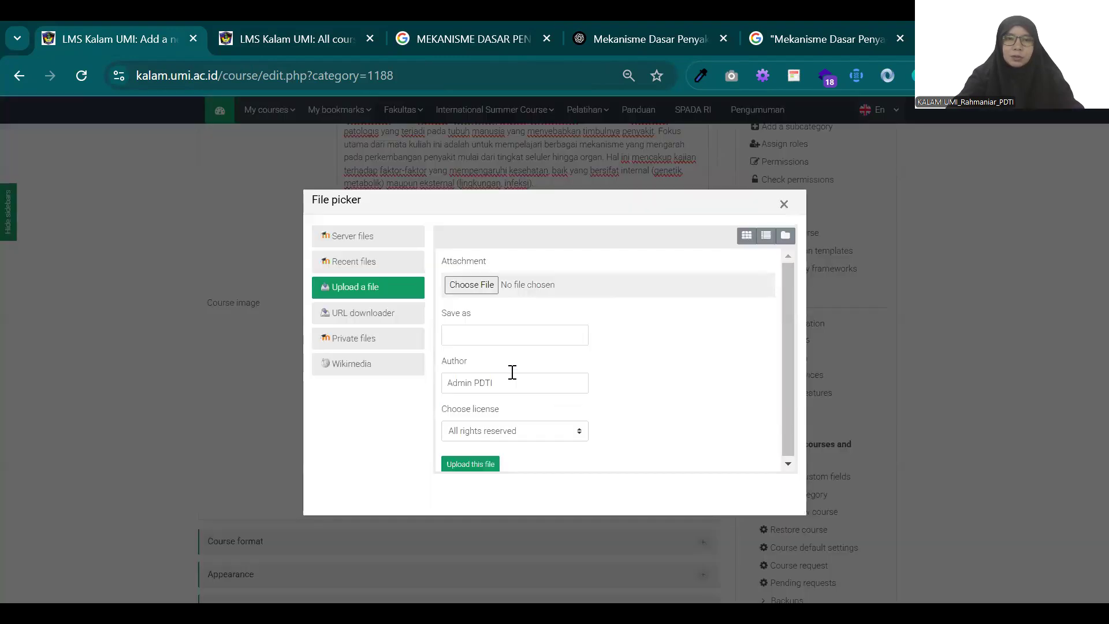
left_click(469, 284)
left_click(187, 190)
left_click(414, 357)
left_click(479, 466)
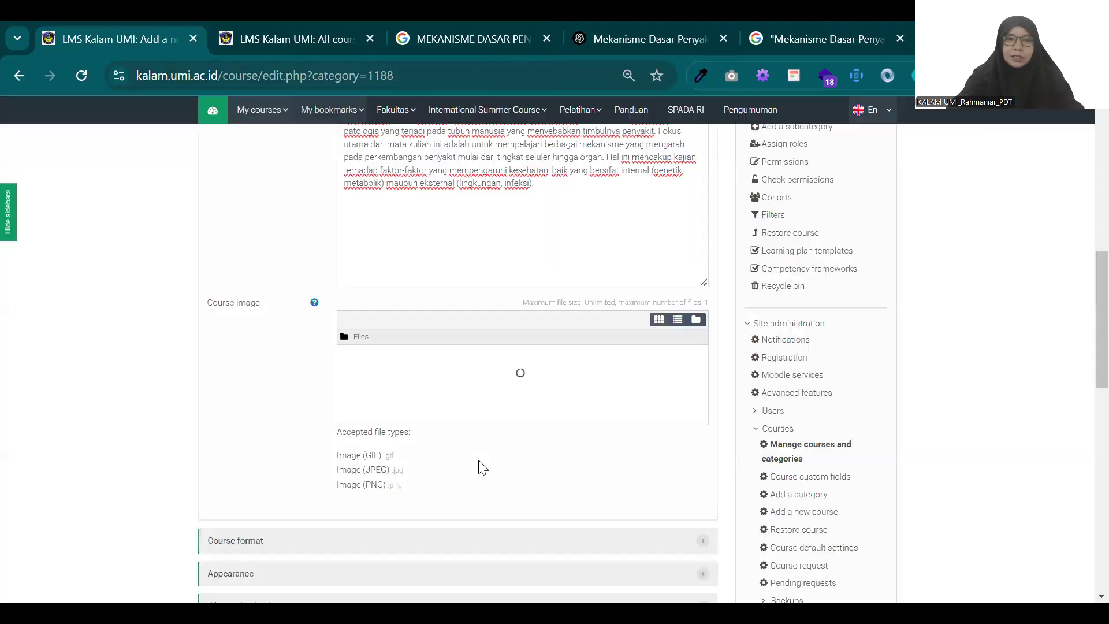
scroll(492, 448, "down", 5)
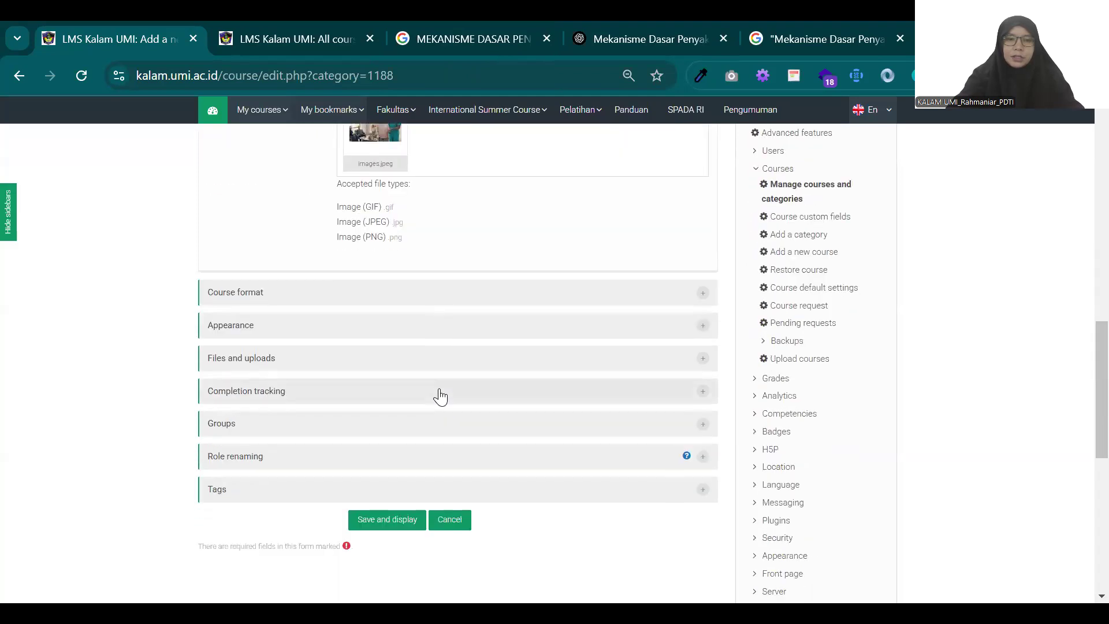
scroll(439, 394, "up", 6)
scroll(433, 366, "up", 6)
Step: In the course format settings, keep Topics format and set the number of sections to 16
scroll(433, 355, "down", 3)
scroll(475, 355, "down", 8)
left_click(703, 300)
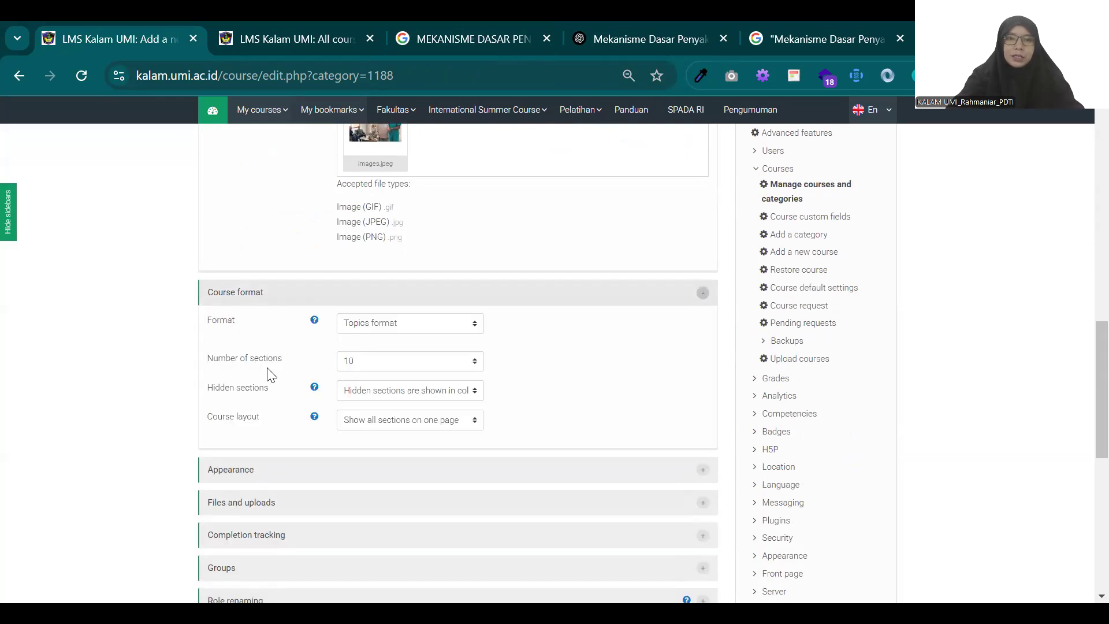
left_click(374, 332)
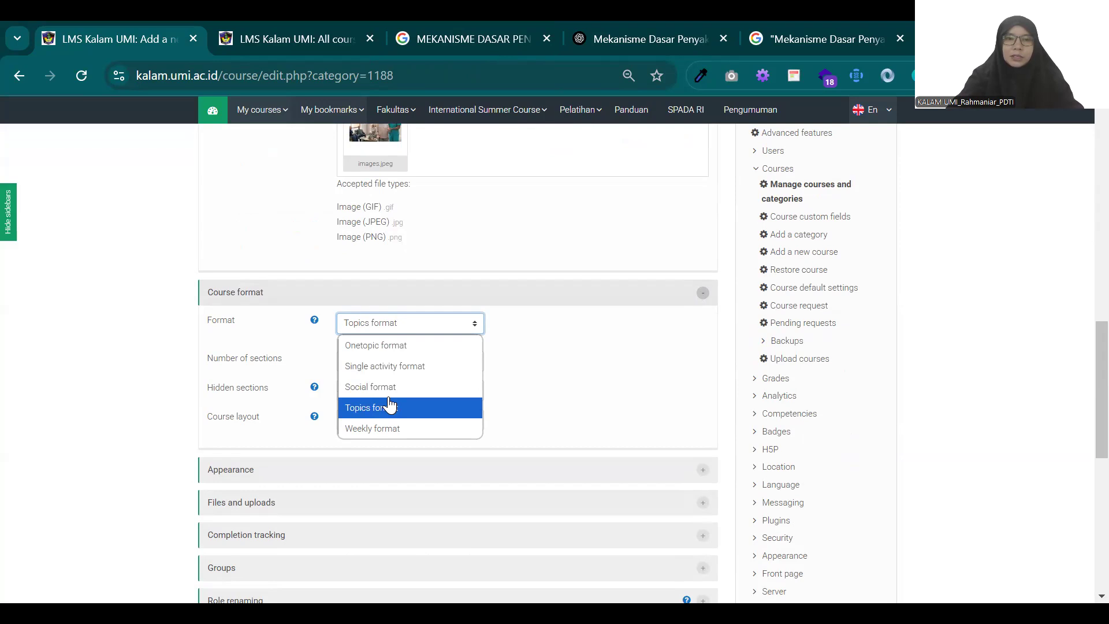
left_click(174, 317)
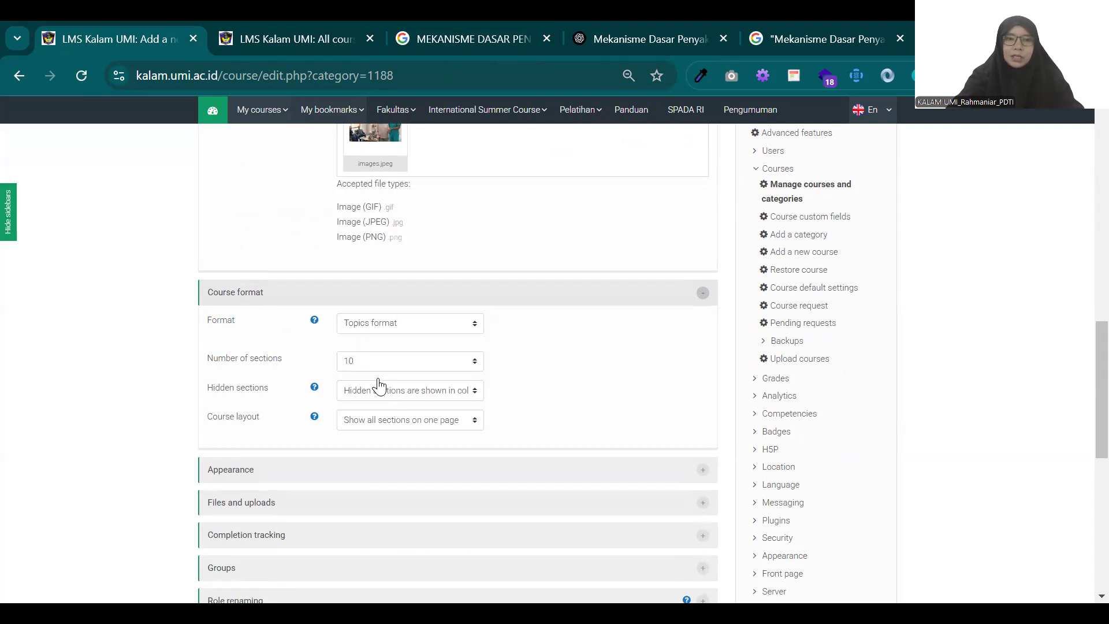
left_click(453, 364)
scroll(425, 295, "down", 10)
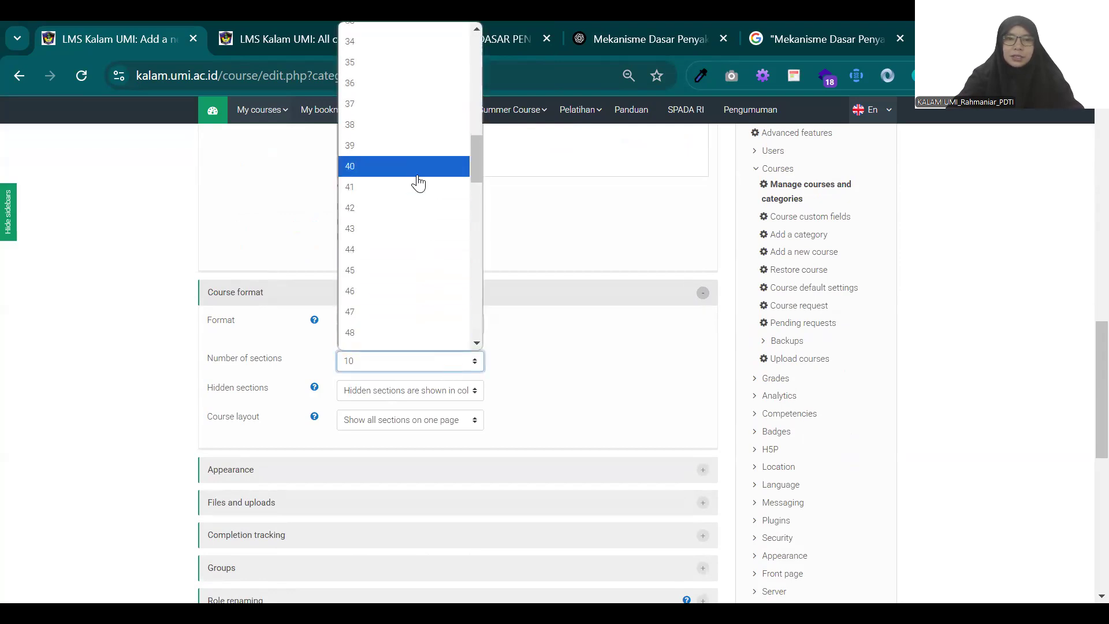
scroll(419, 183, "up", 10)
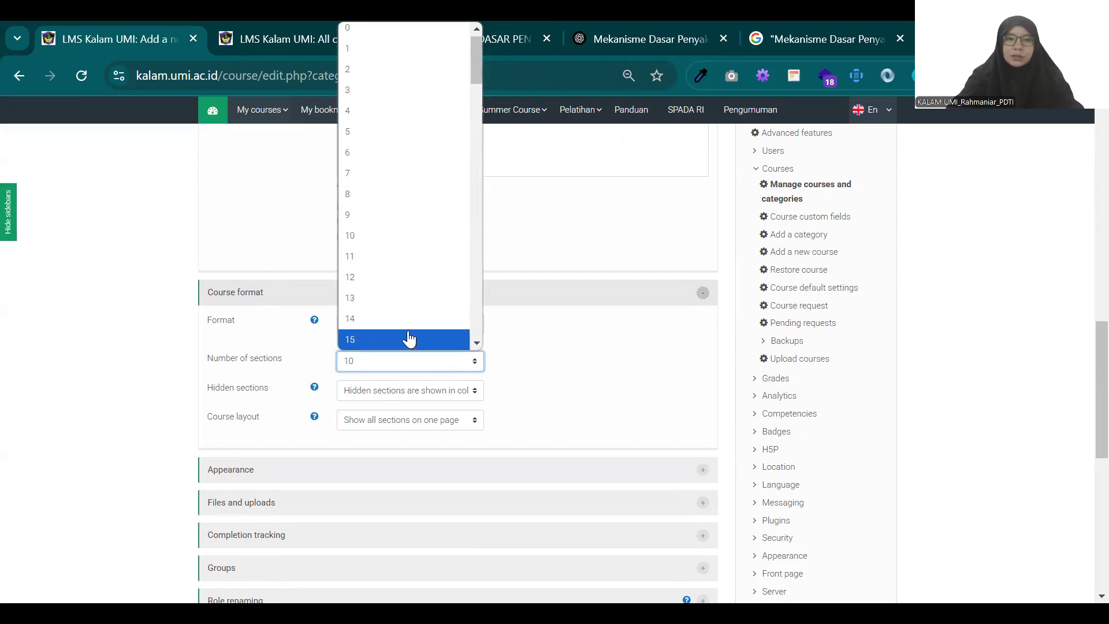
scroll(409, 339, "down", 3)
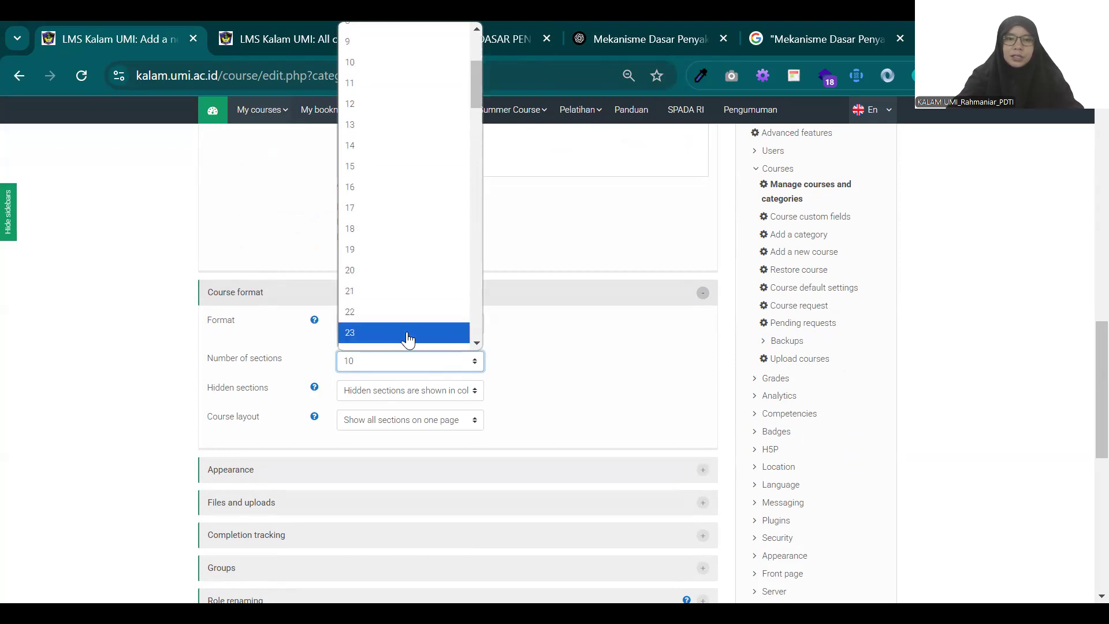
left_click(392, 187)
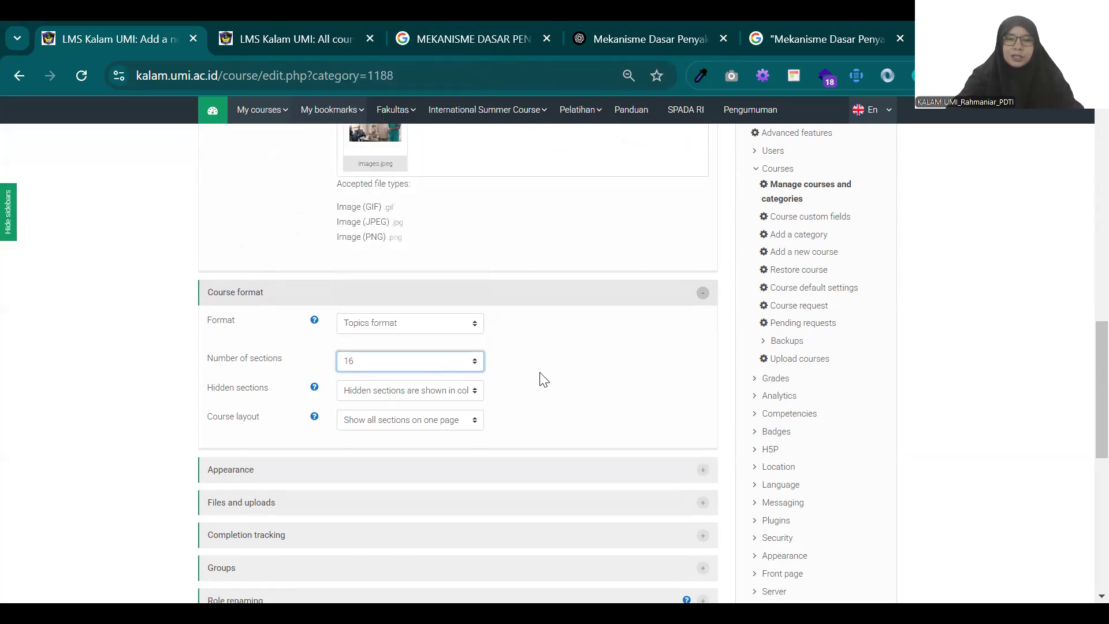
left_click(703, 294)
Step: Review the general settings, summary and image of the new course, and try to save and display it
scroll(638, 300, "up", 10)
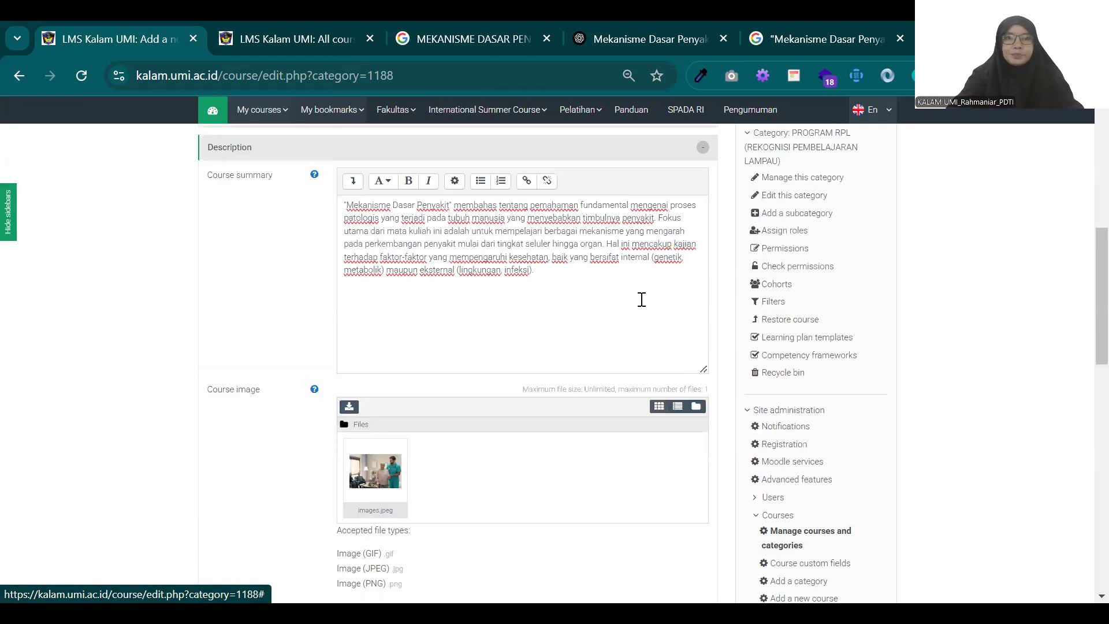
scroll(641, 299, "up", 3)
scroll(639, 300, "down", 5)
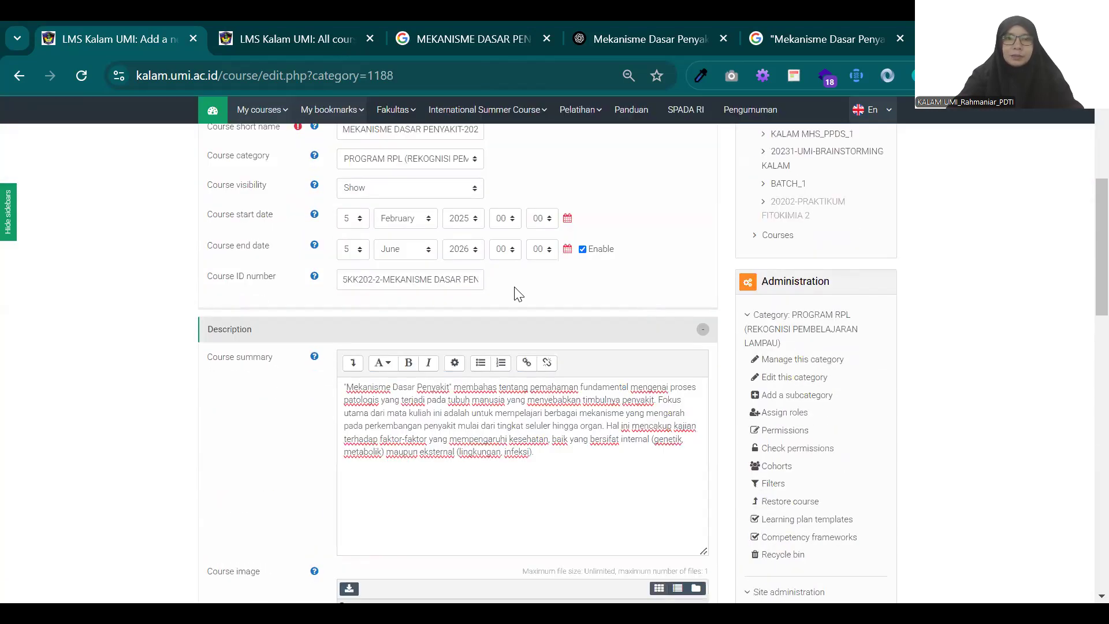
scroll(450, 318, "up", 4)
scroll(449, 318, "down", 1)
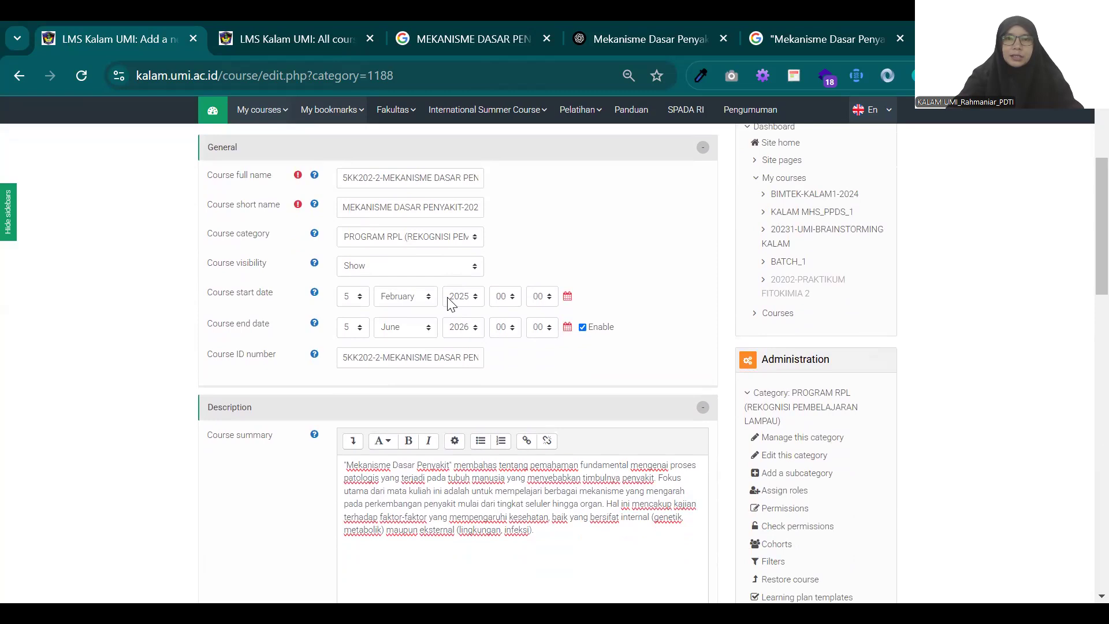
scroll(451, 304, "up", 2)
scroll(449, 298, "down", 1)
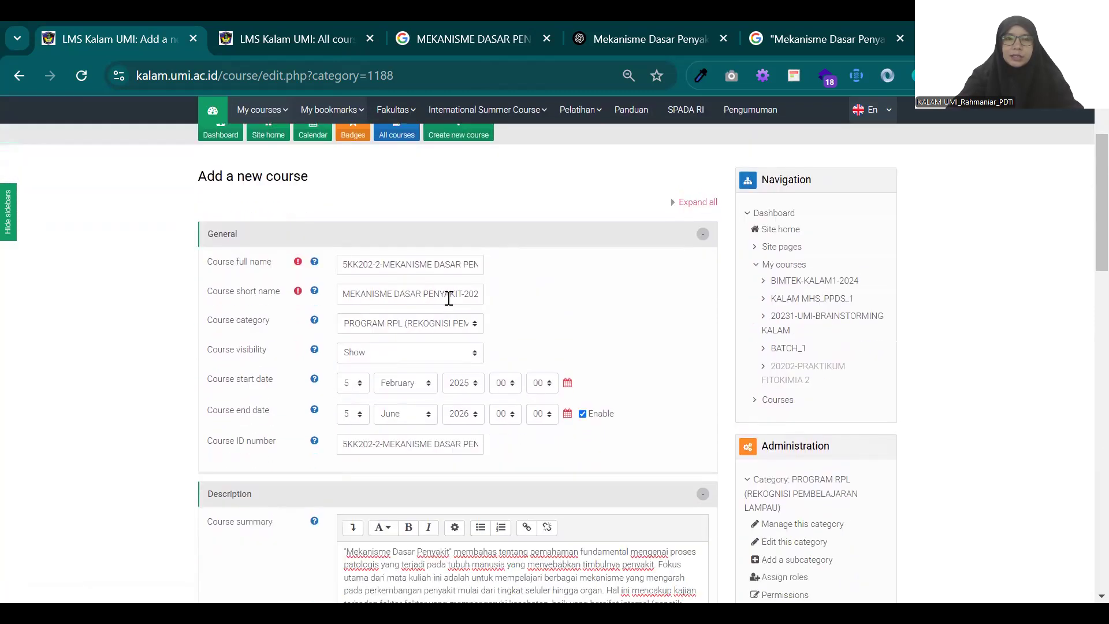
scroll(448, 298, "down", 1)
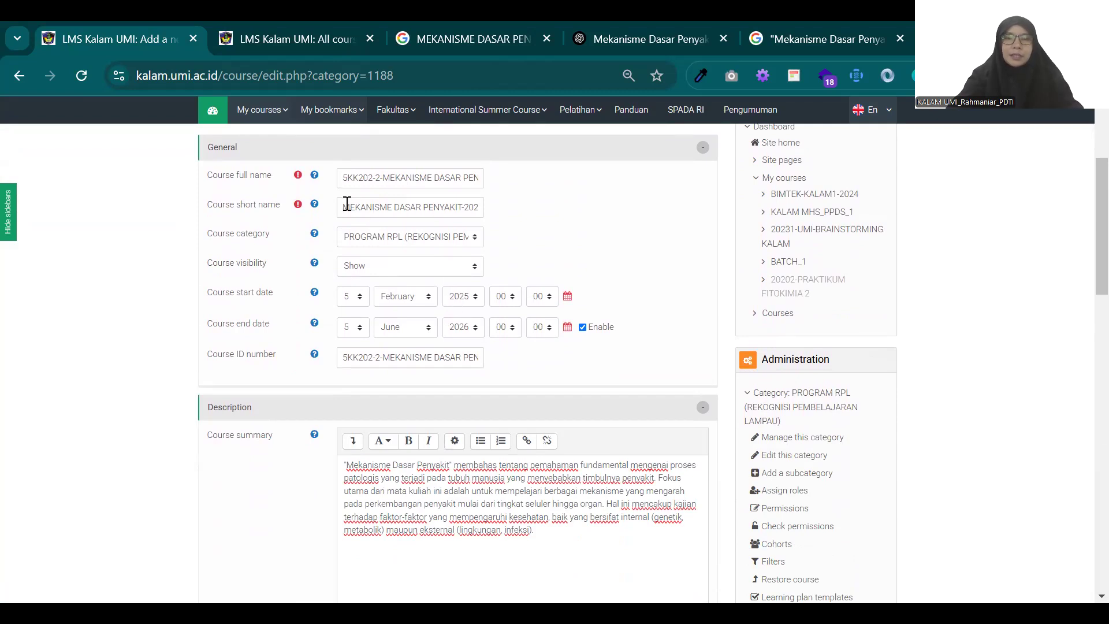
scroll(347, 217, "down", 1)
scroll(415, 266, "down", 8)
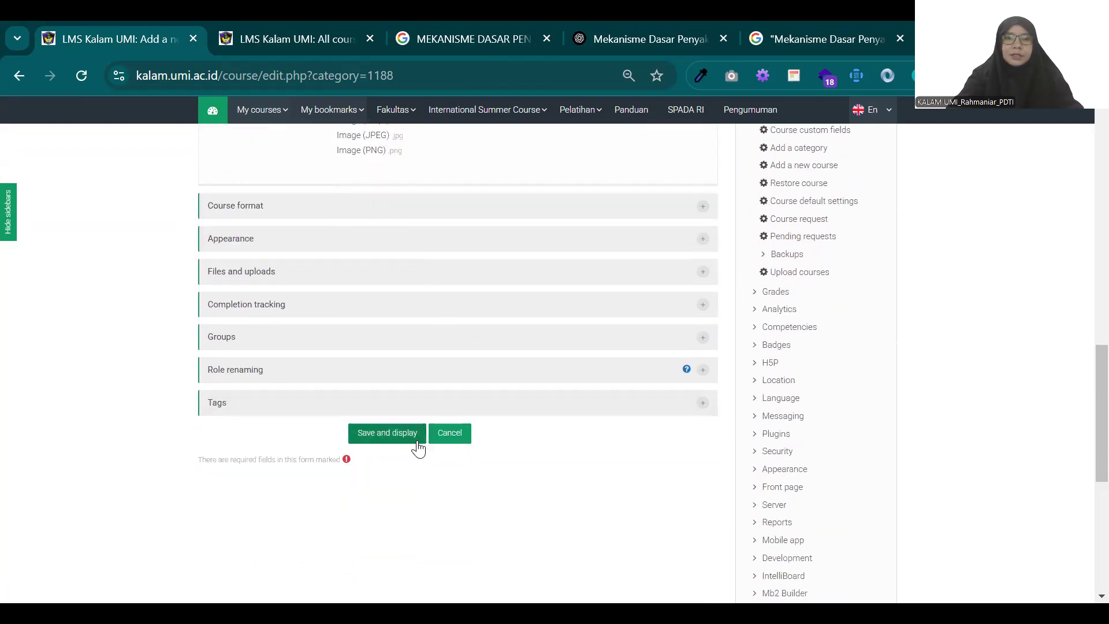
left_click(391, 435)
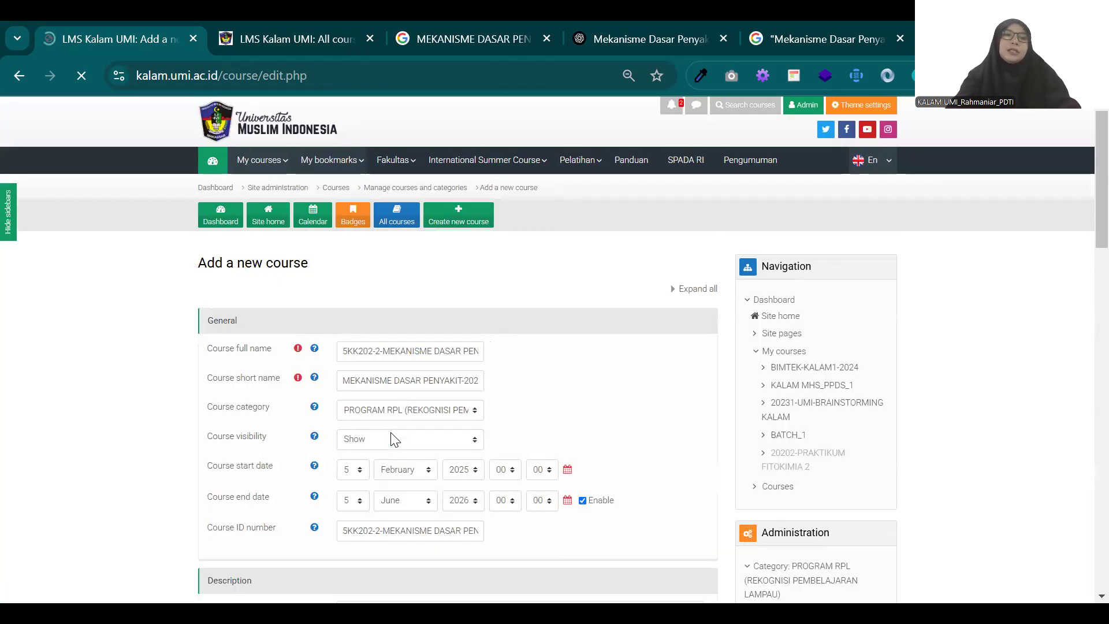
Step: Examine the reloaded new course form, especially the course image section and its accepted file types, for what blocks saving
scroll(409, 323, "down", 10)
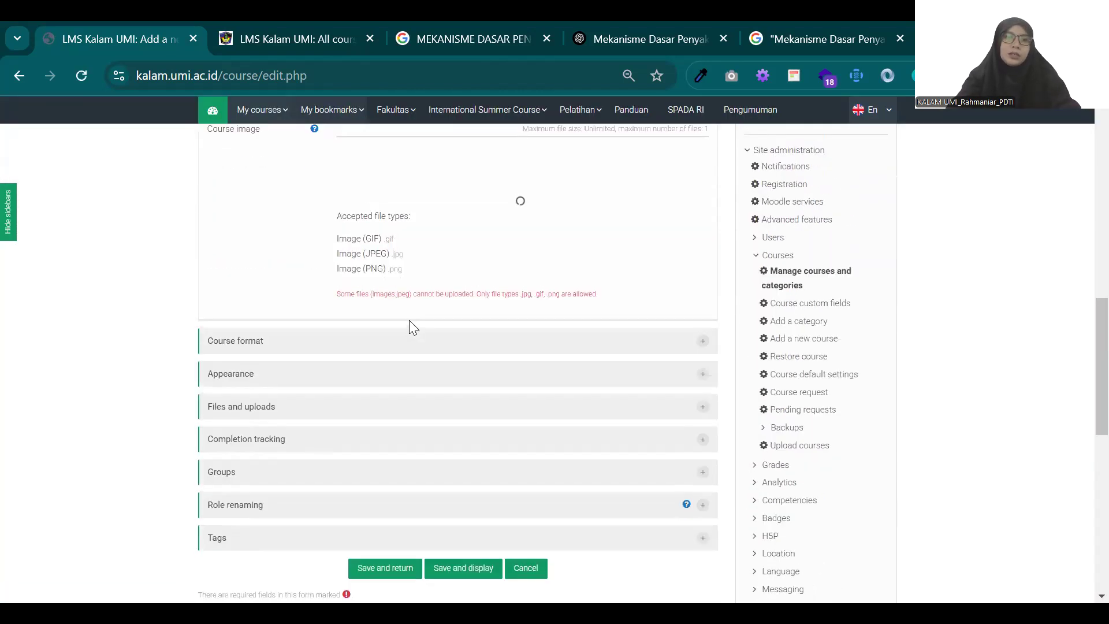
scroll(409, 320, "up", 10)
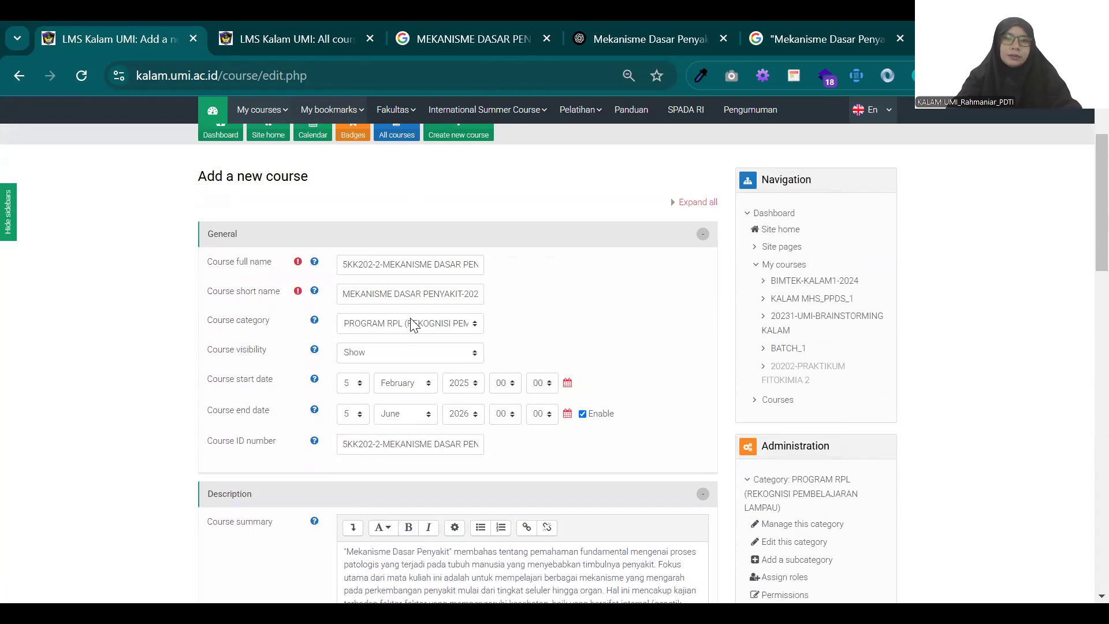
scroll(425, 352, "up", 2)
scroll(426, 352, "down", 10)
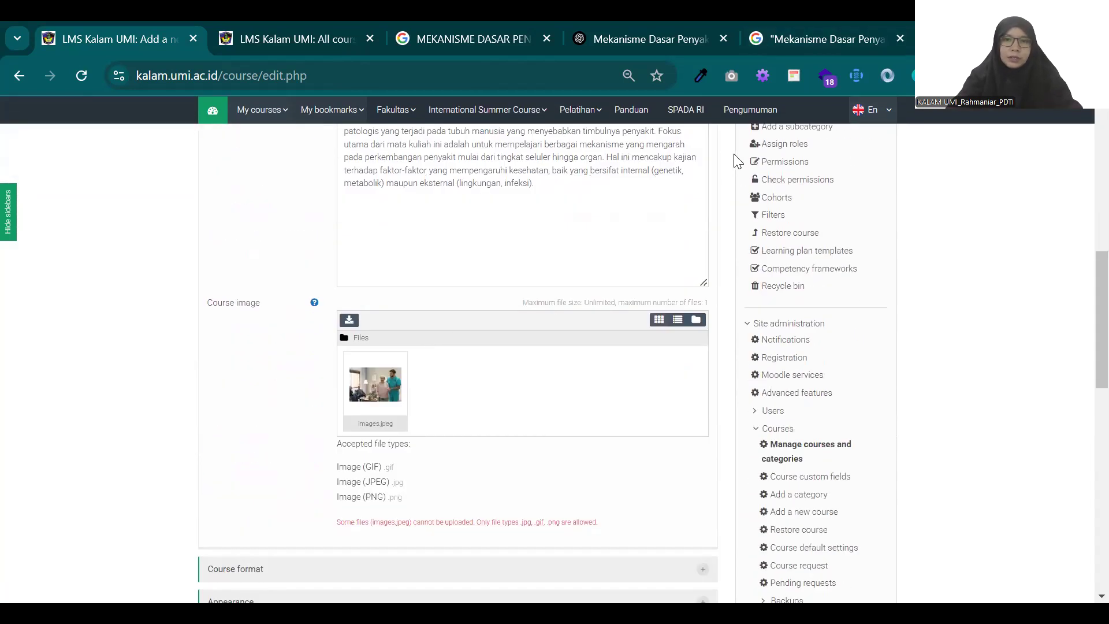
scroll(488, 332, "down", 6)
scroll(487, 332, "up", 10)
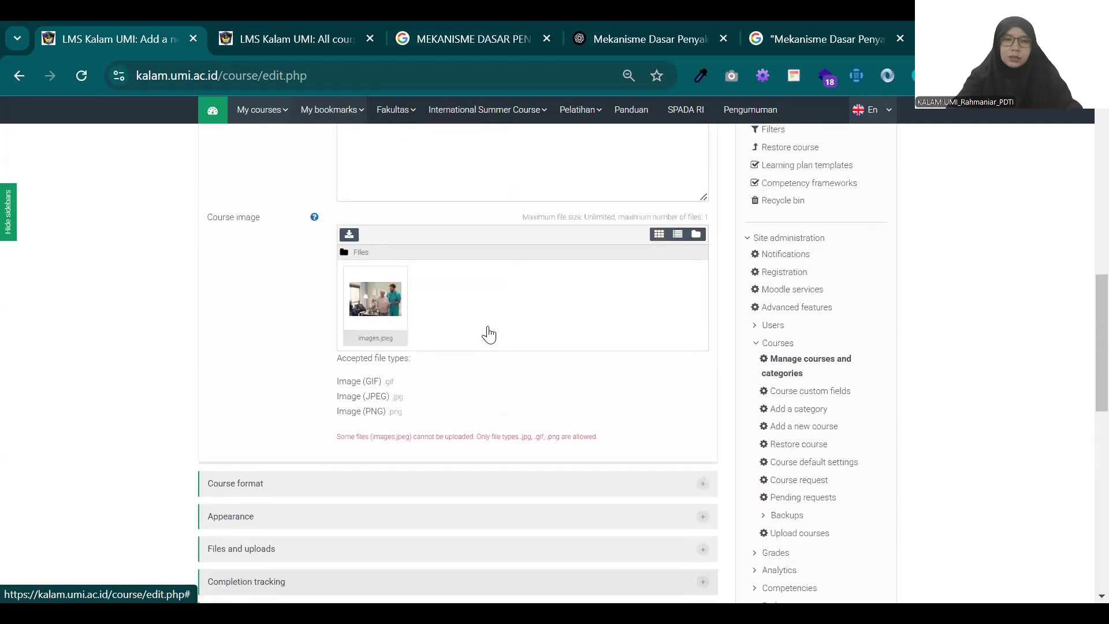
scroll(487, 333, "up", 4)
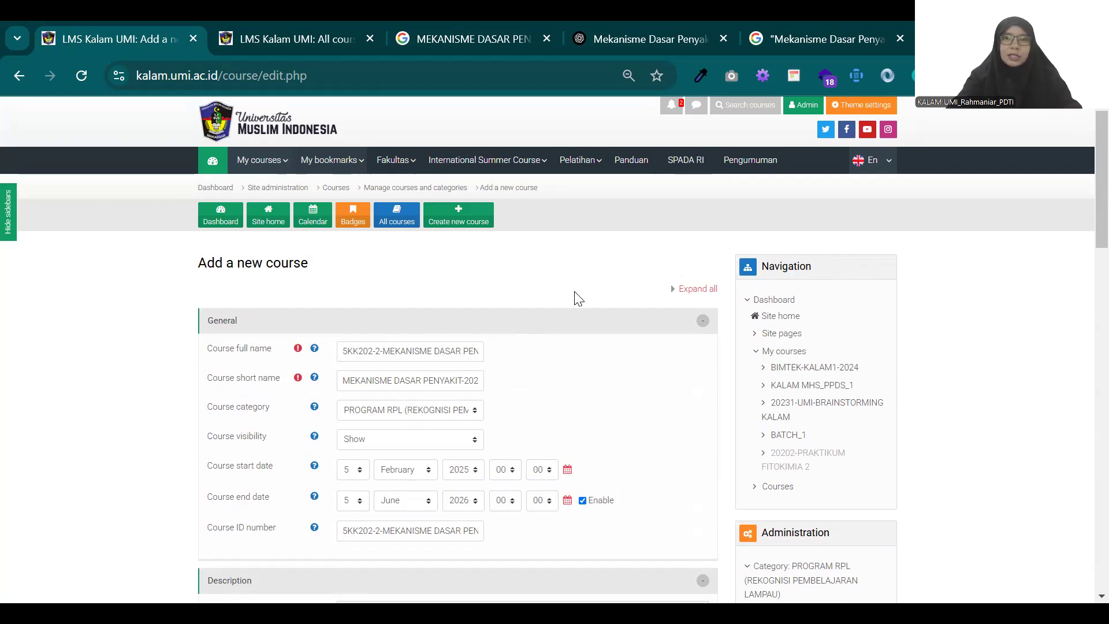
scroll(585, 299, "down", 7)
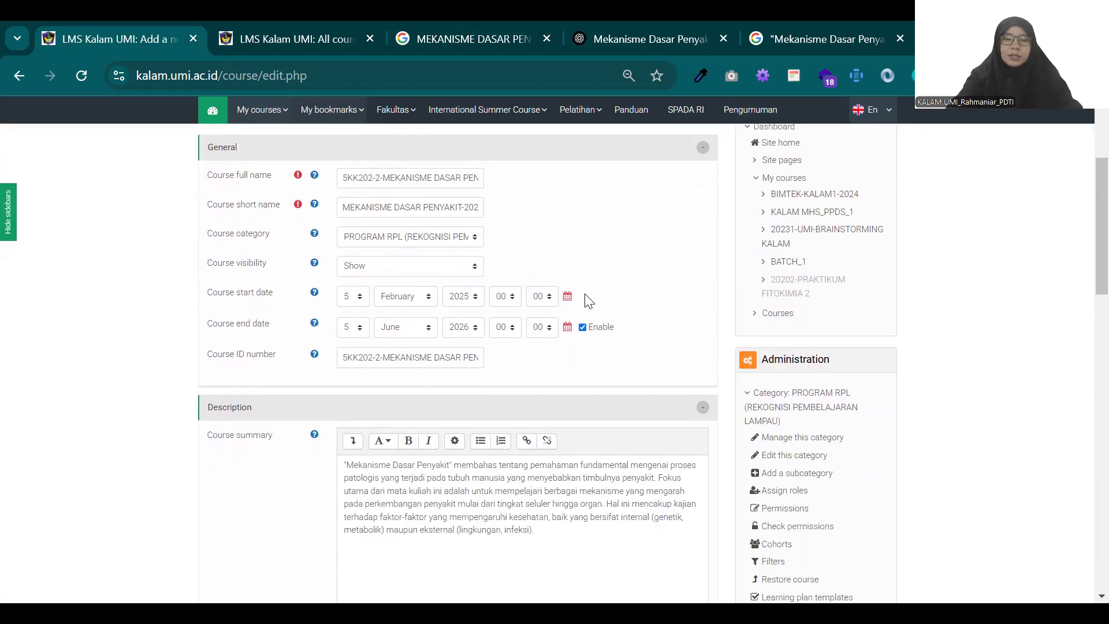
scroll(583, 300, "down", 7)
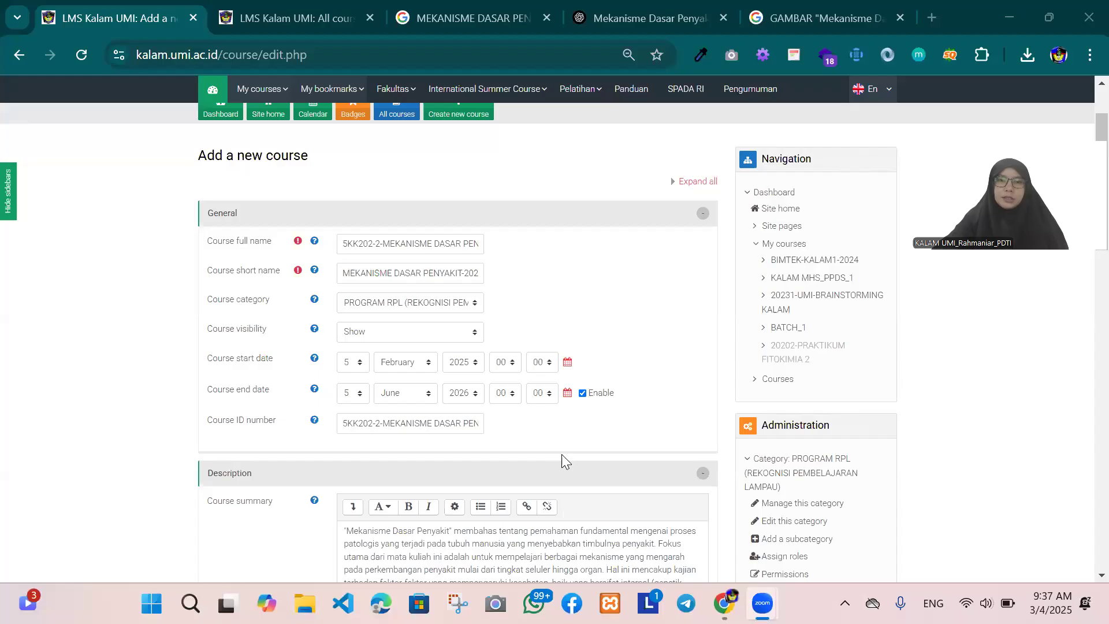
Step: Check the replacement WhatsApp course image and the other entries of the new course form against the accepted file types
scroll(565, 445, "down", 8)
scroll(566, 446, "down", 5)
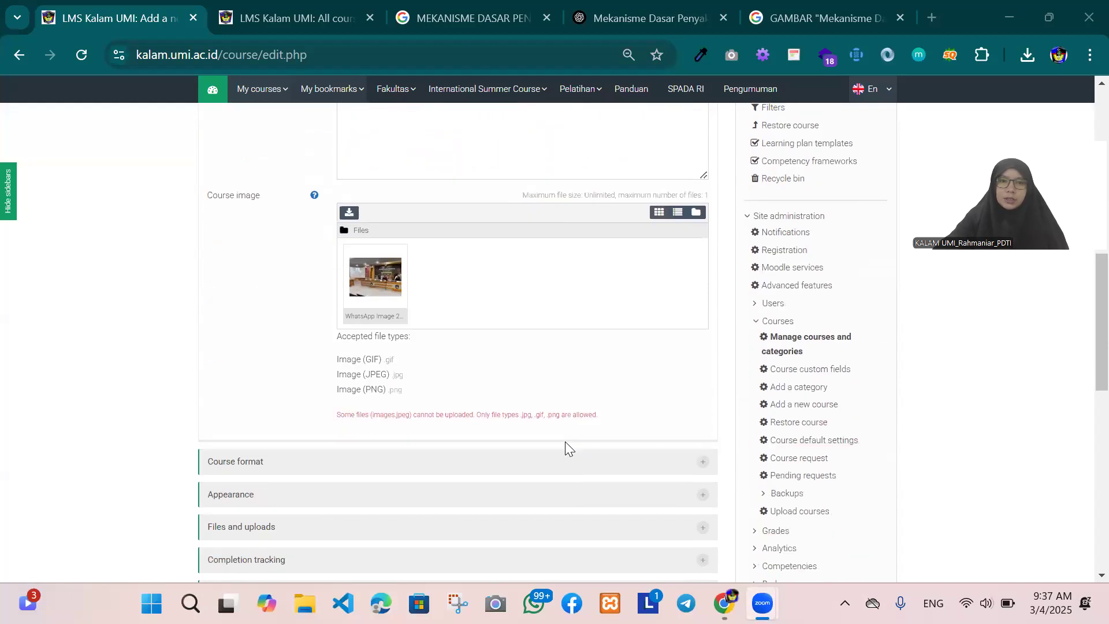
scroll(565, 445, "up", 8)
scroll(565, 441, "up", 7)
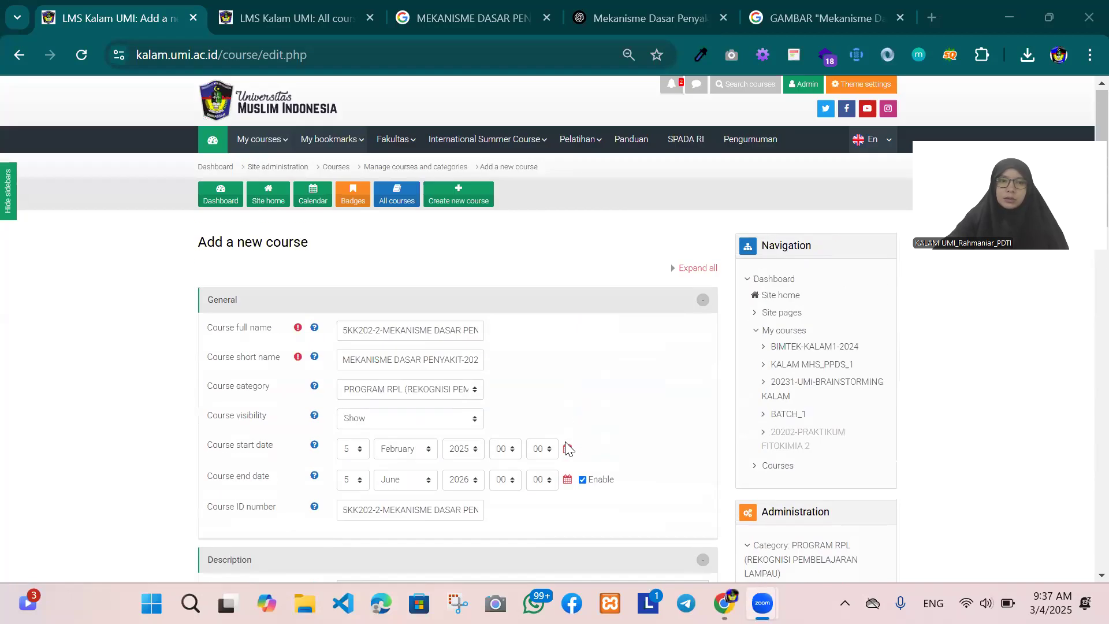
scroll(566, 443, "down", 10)
scroll(570, 439, "down", 6)
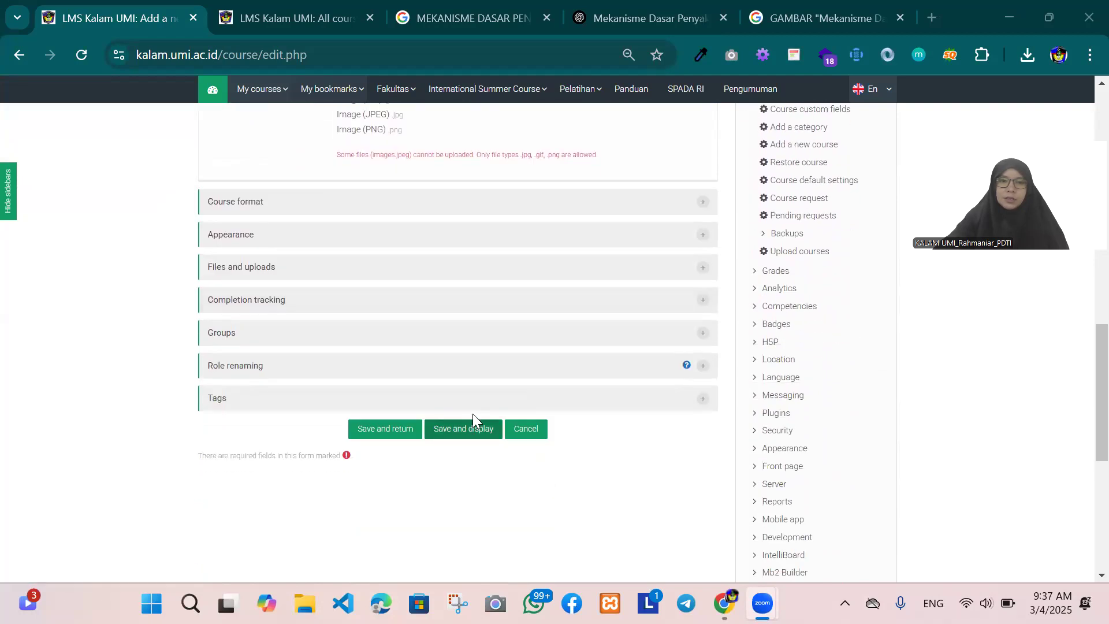
scroll(473, 410, "up", 4)
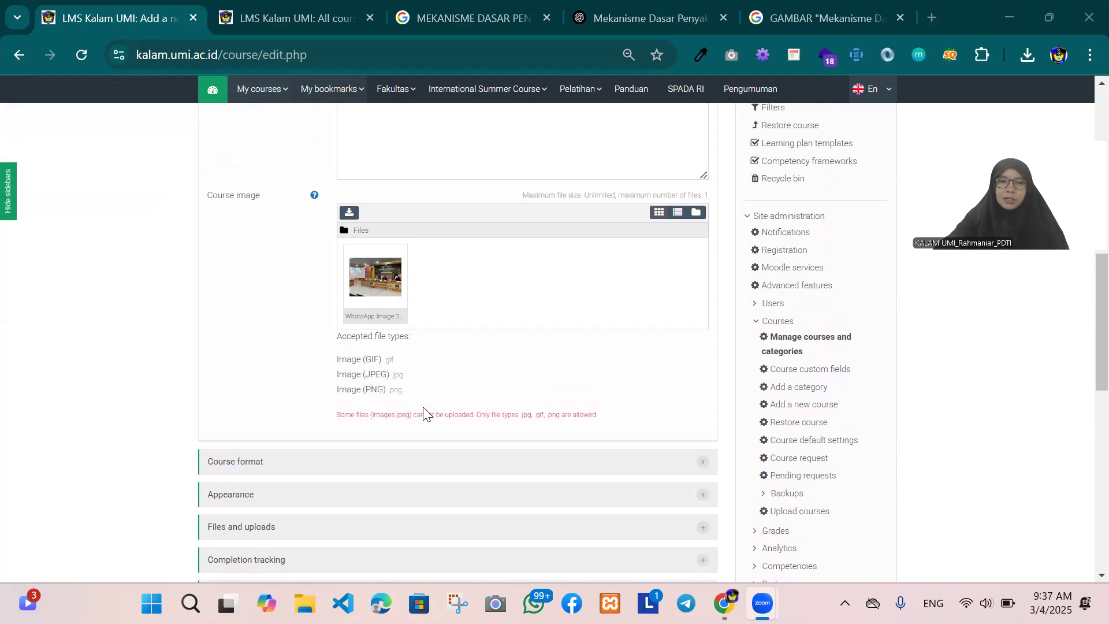
Step: Save and display the new course, then open its course page from the participants page and look over its topics
scroll(428, 410, "down", 5)
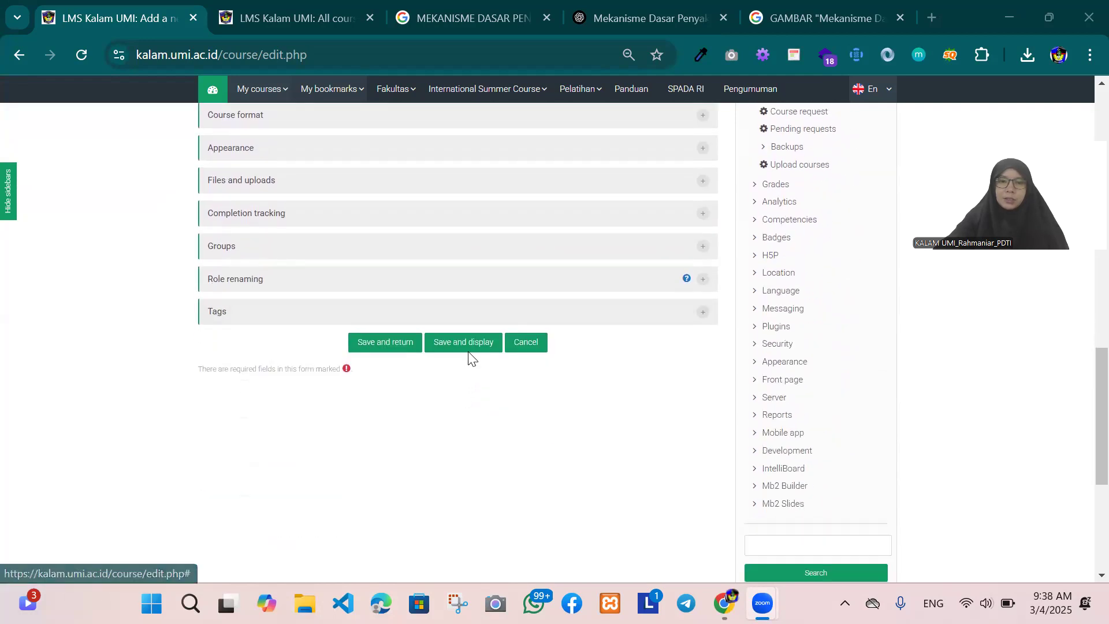
left_click(472, 346)
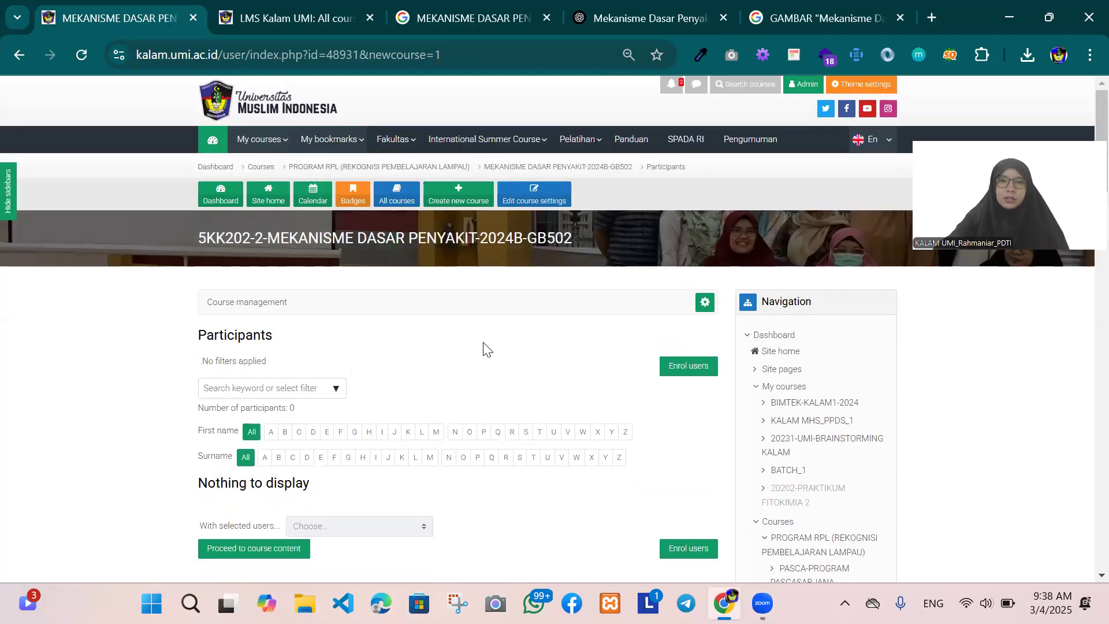
left_click(572, 172)
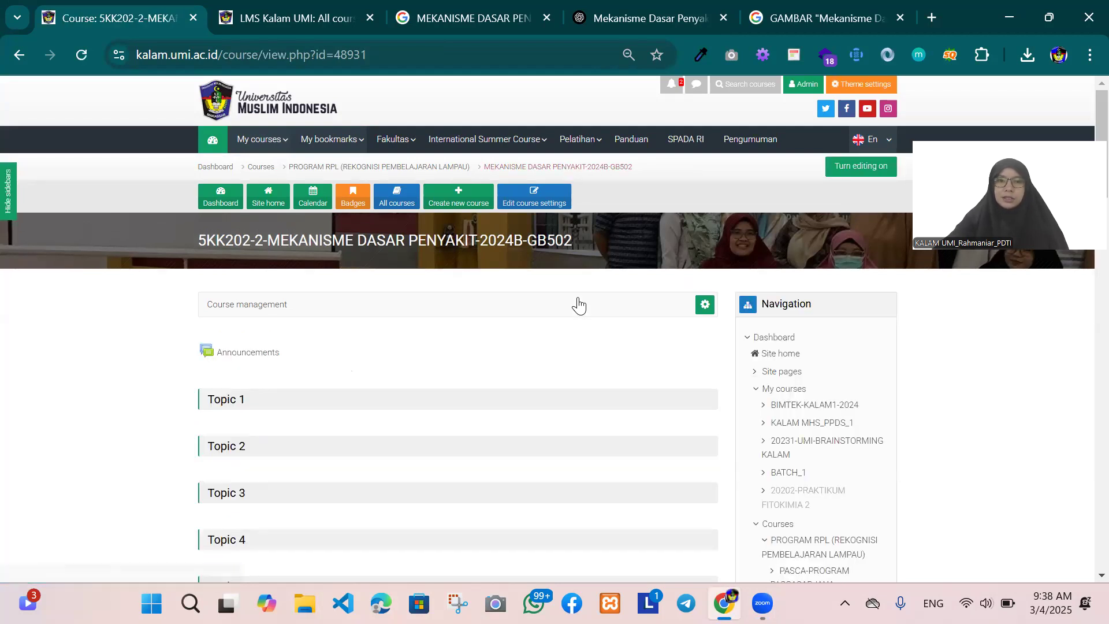
scroll(571, 311, "down", 3)
scroll(564, 325, "up", 3)
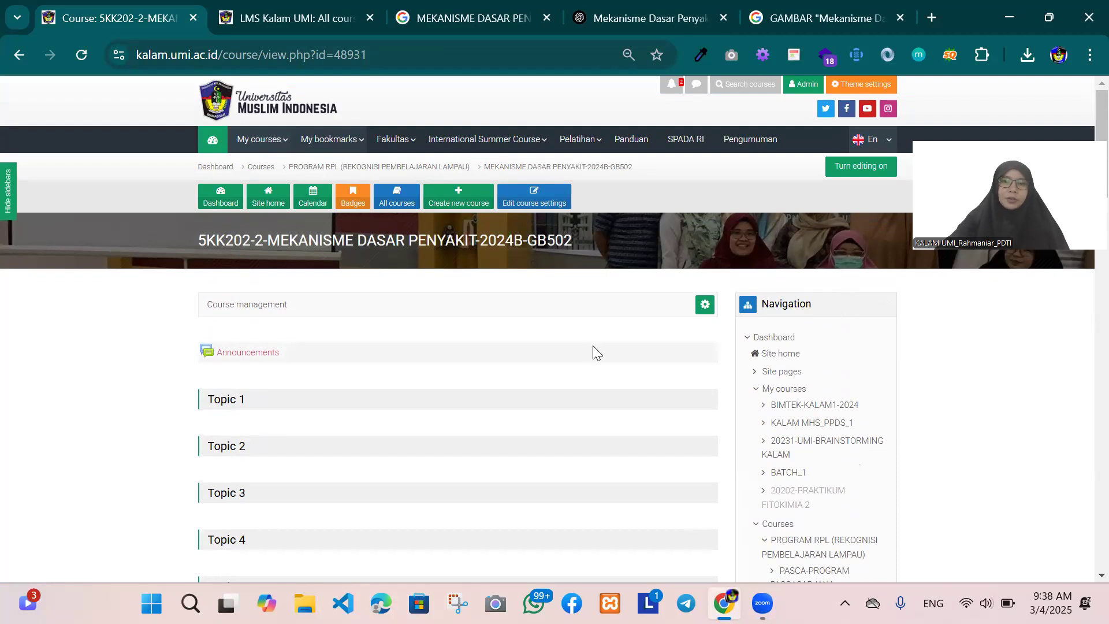
scroll(599, 347, "down", 3)
scroll(651, 339, "up", 3)
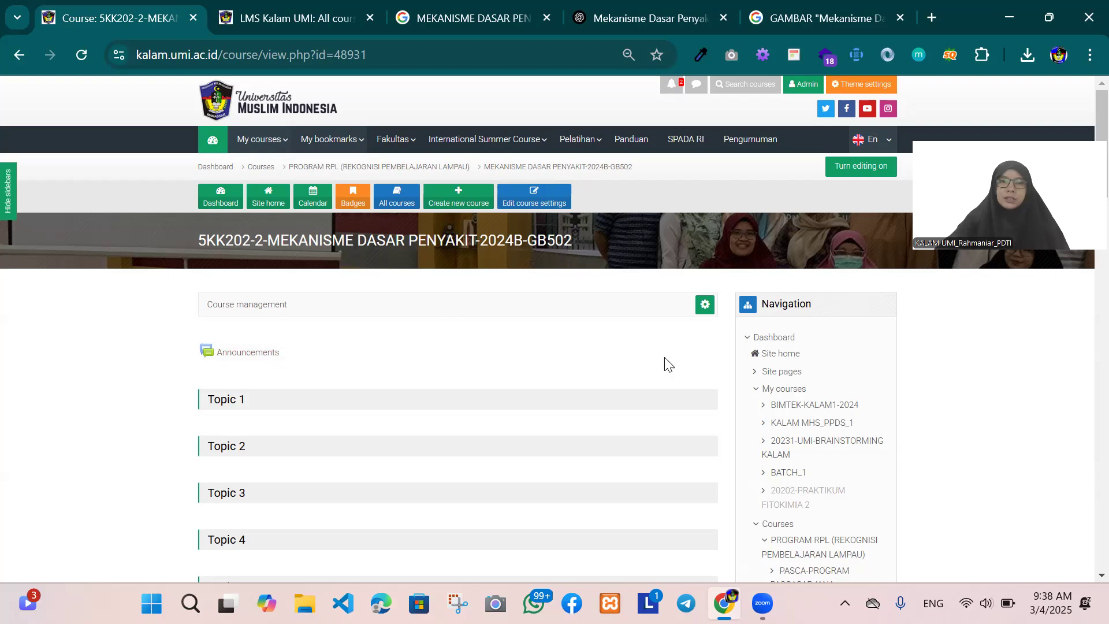
Step: Open the data import for the new course from its course administration and look over the offered source courses
scroll(664, 364, "down", 14)
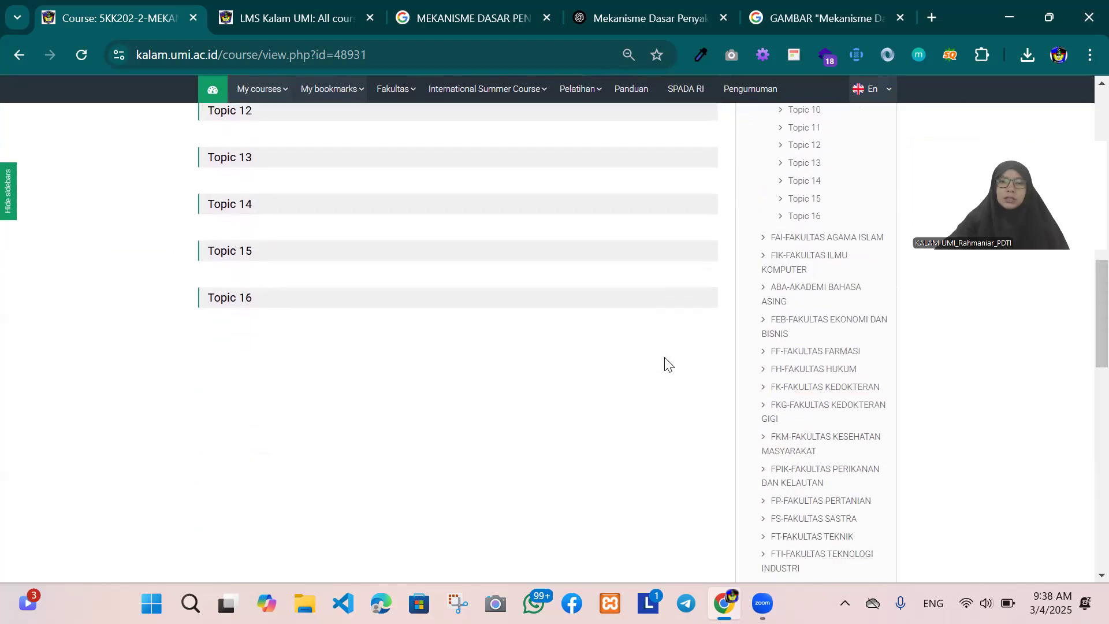
scroll(664, 364, "down", 7)
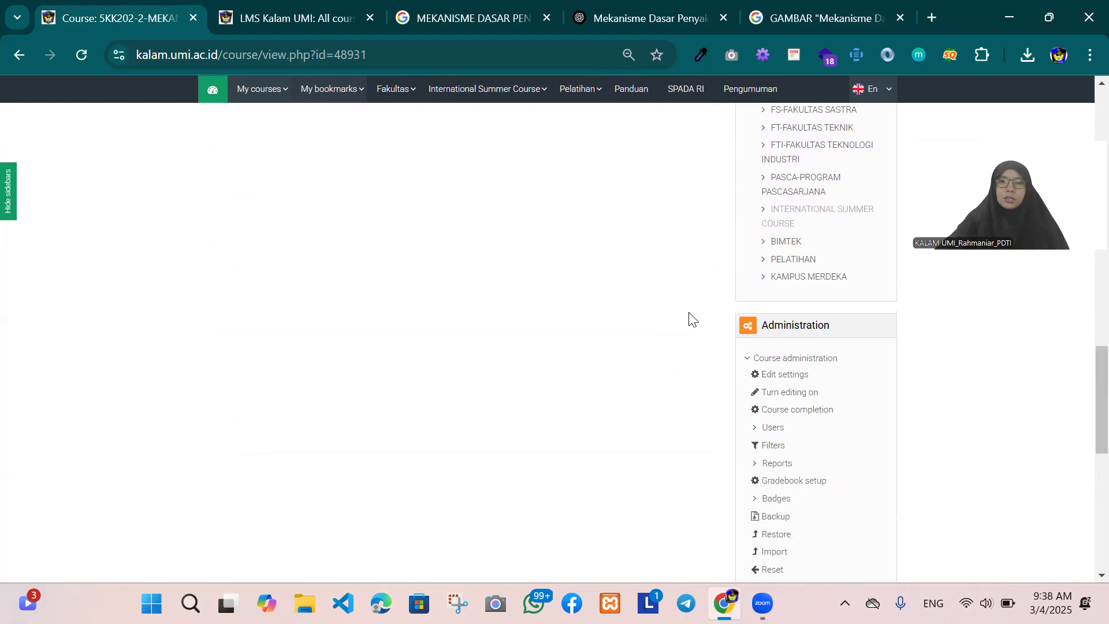
scroll(755, 369, "down", 1)
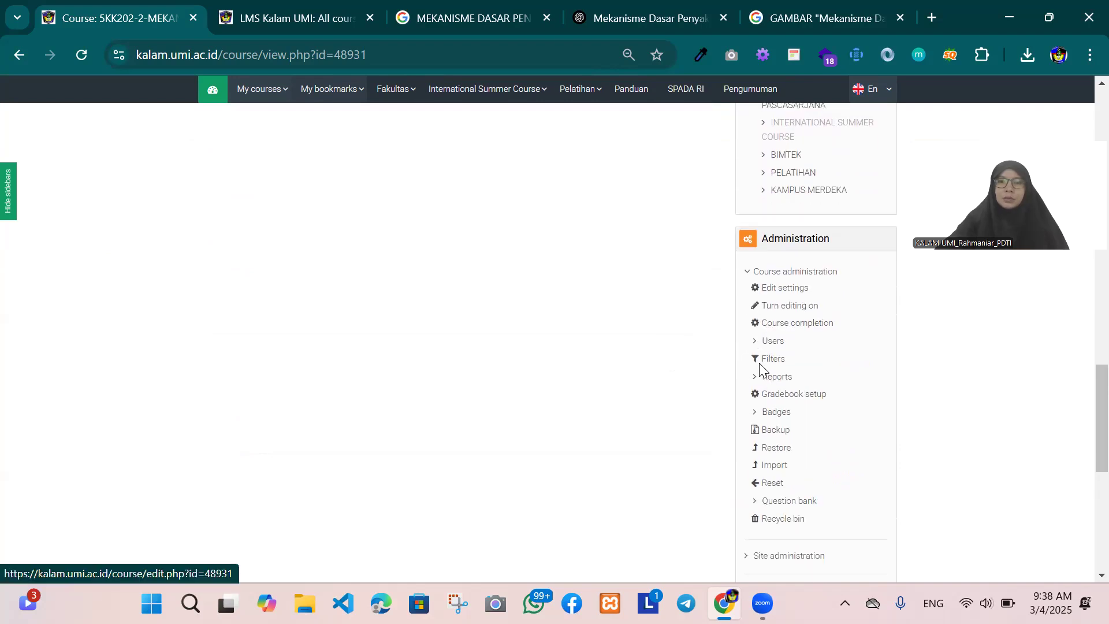
scroll(756, 347, "down", 1)
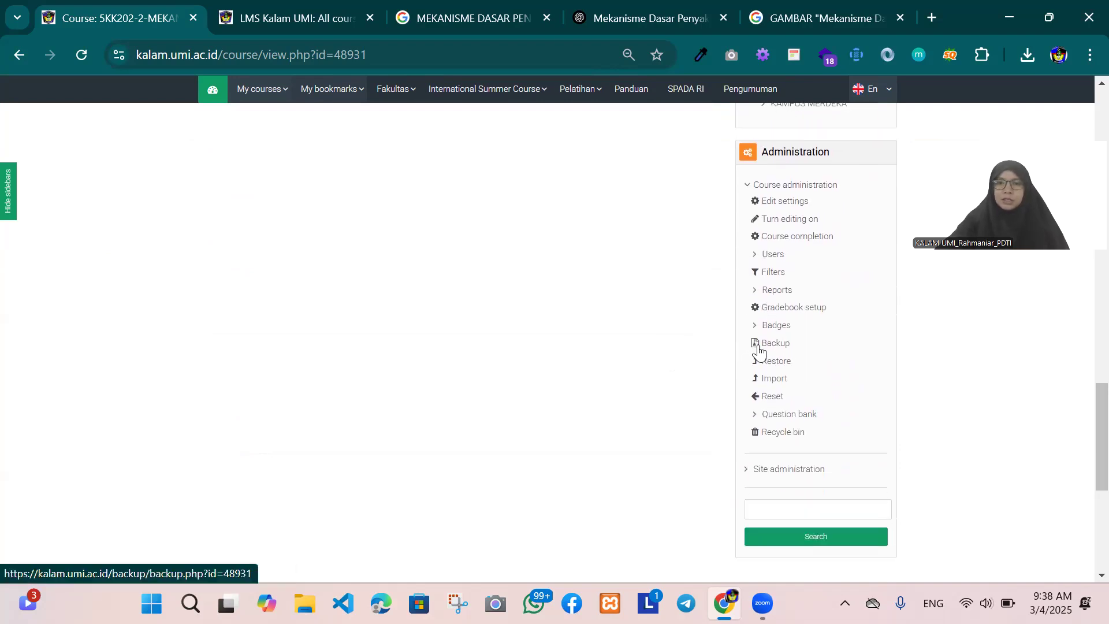
left_click(758, 382)
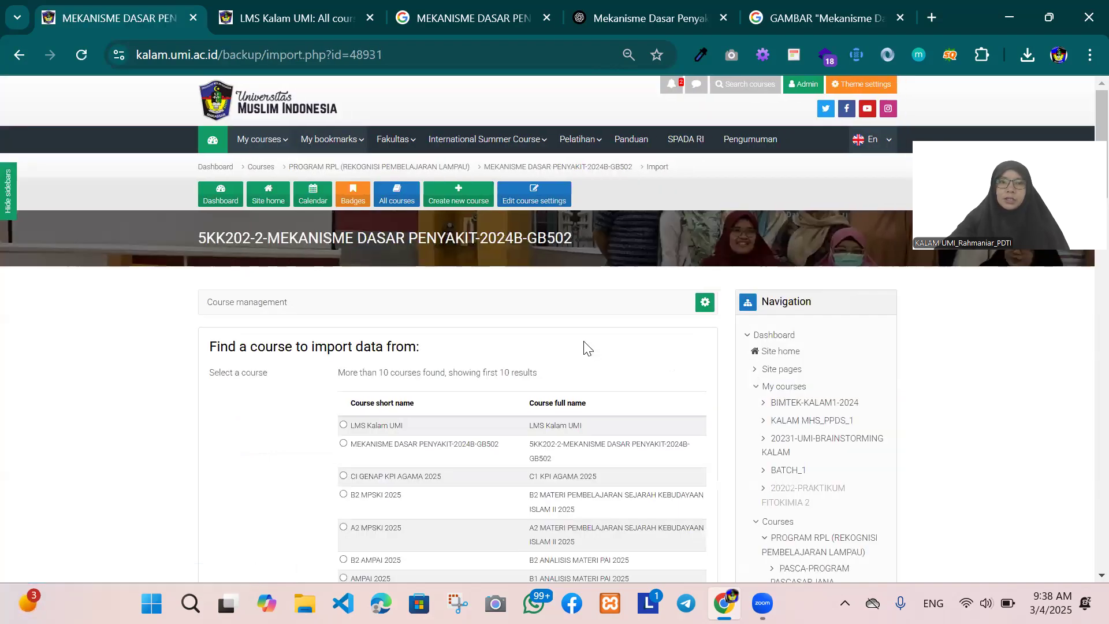
scroll(585, 346, "down", 5)
scroll(585, 345, "up", 3)
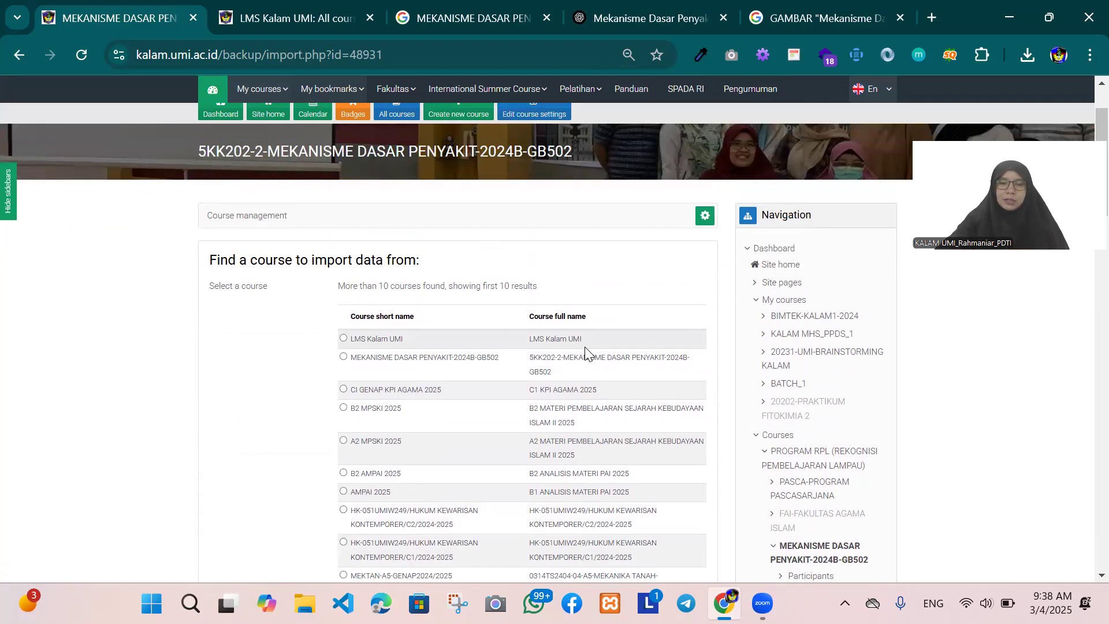
scroll(584, 349, "down", 1)
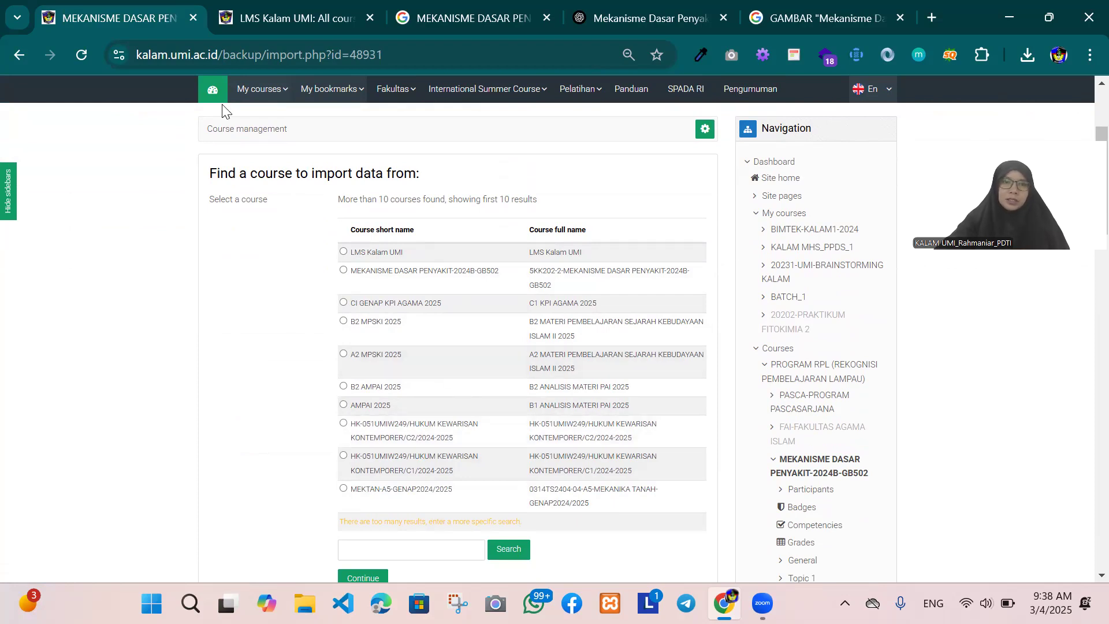
Step: Copy the full name 5KK202-2-MEKANISME DASAR PENYAKIT-2023B-GB502 from the Fakultas Kedokteran course list and return to the import page
left_click(271, 14)
scroll(490, 269, "up", 3)
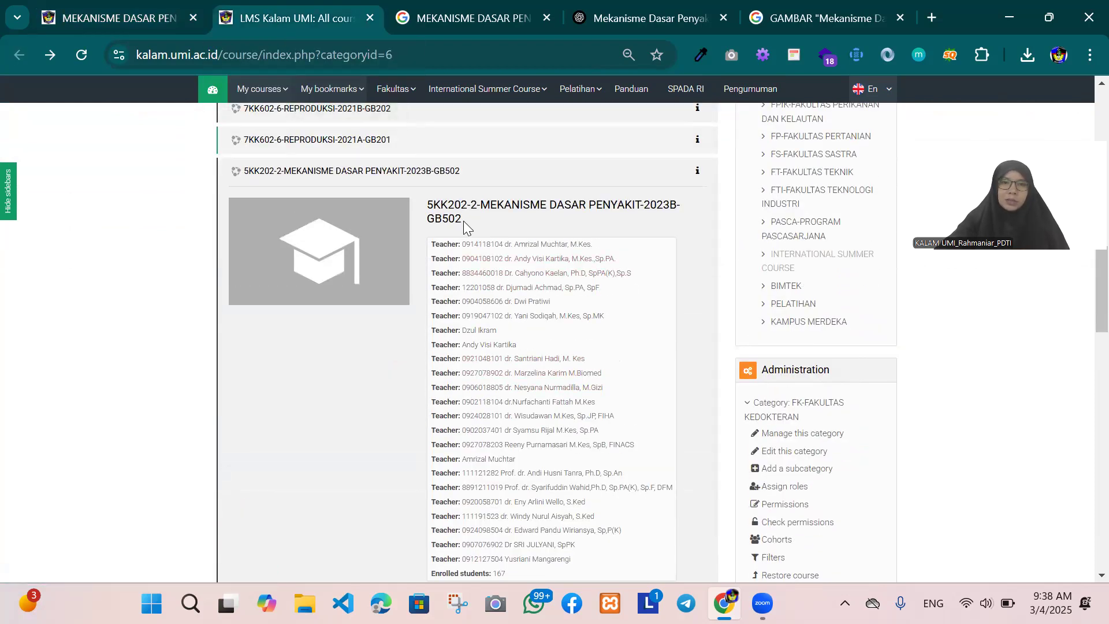
left_click_drag(463, 221, 425, 203)
right_click(432, 210)
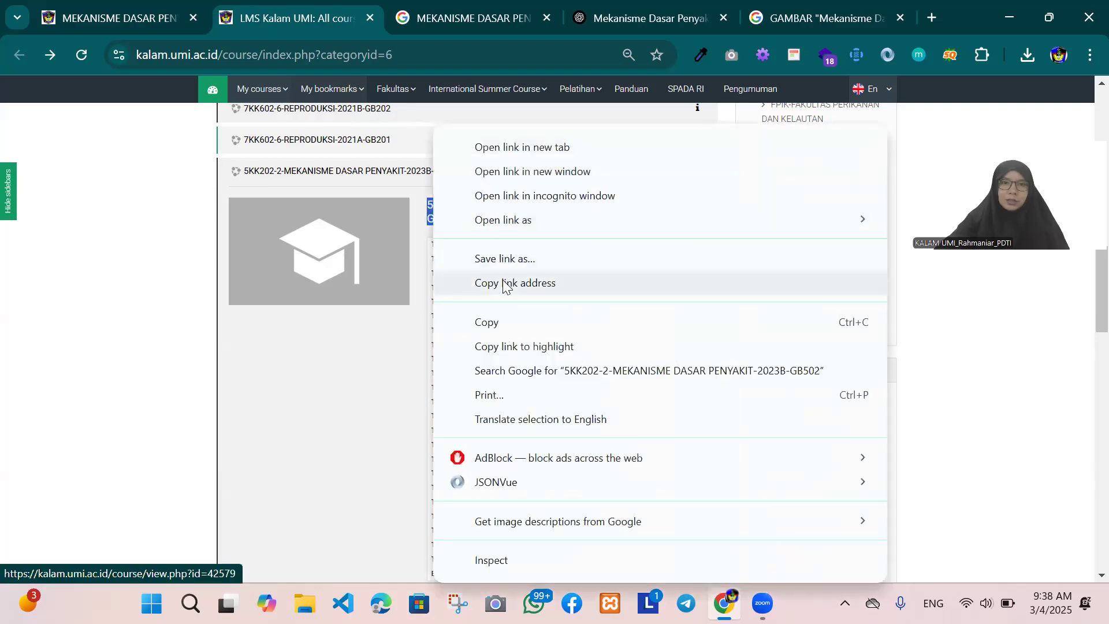
left_click(148, 15)
left_click(148, 16)
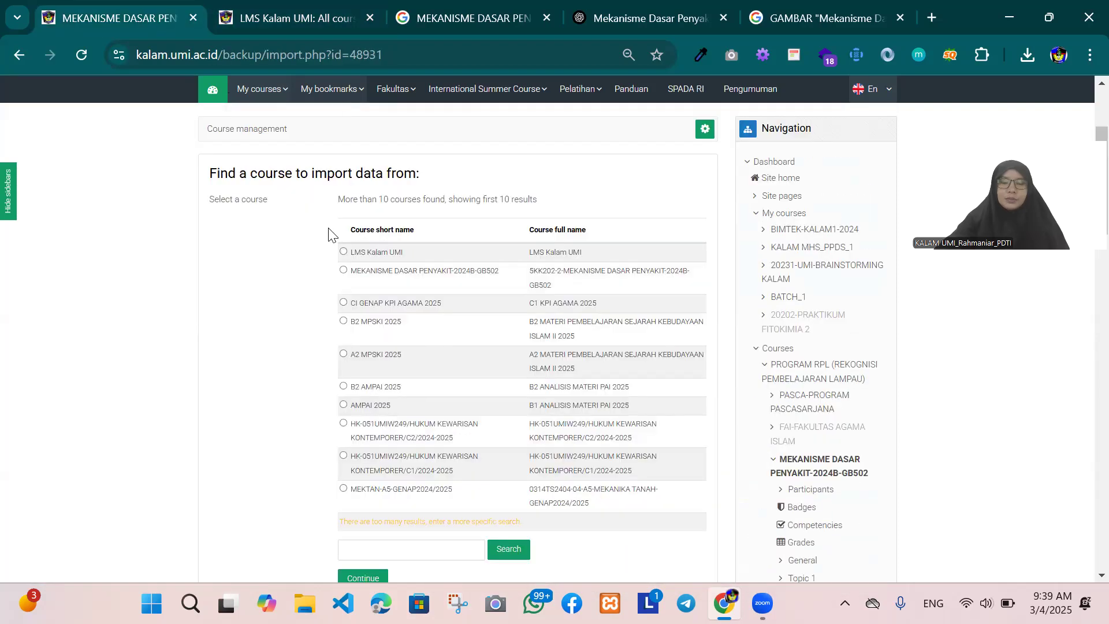
Step: Search the import sources for the copied course name, select course MDP-2023/2024-2B and continue with it
scroll(462, 470, "down", 5)
left_click(453, 378)
right_click(452, 379)
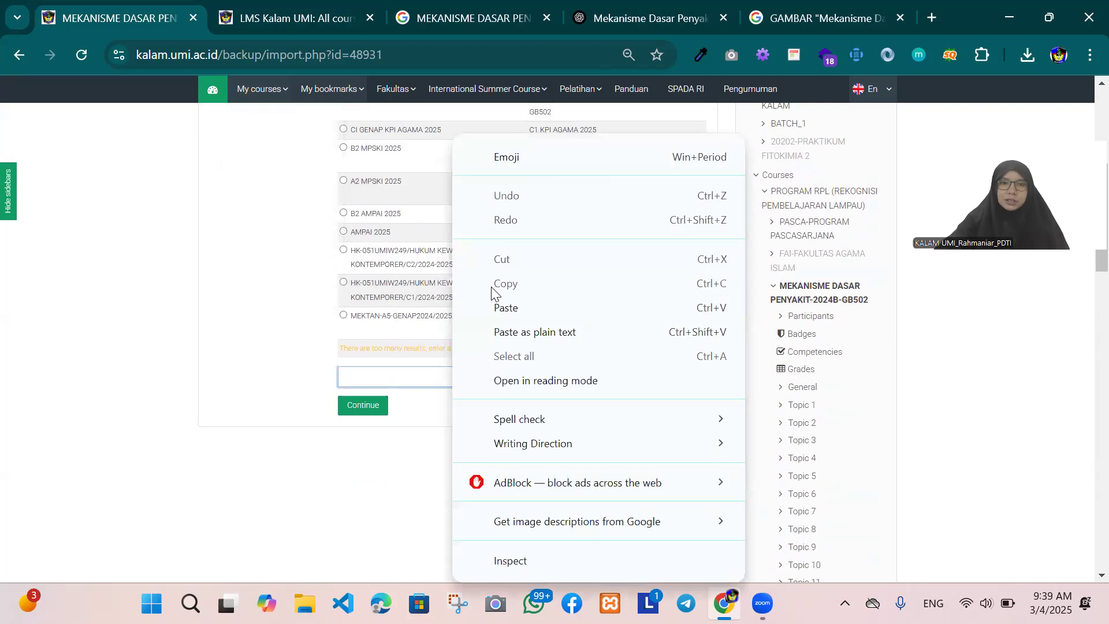
left_click(512, 309)
left_click(508, 377)
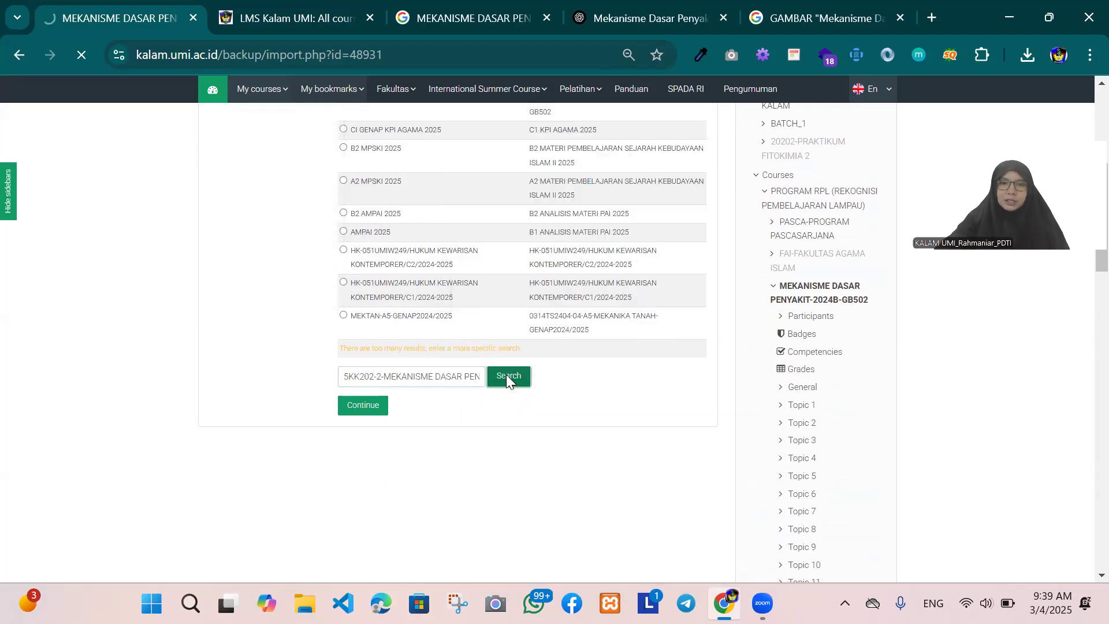
scroll(522, 401, "down", 1)
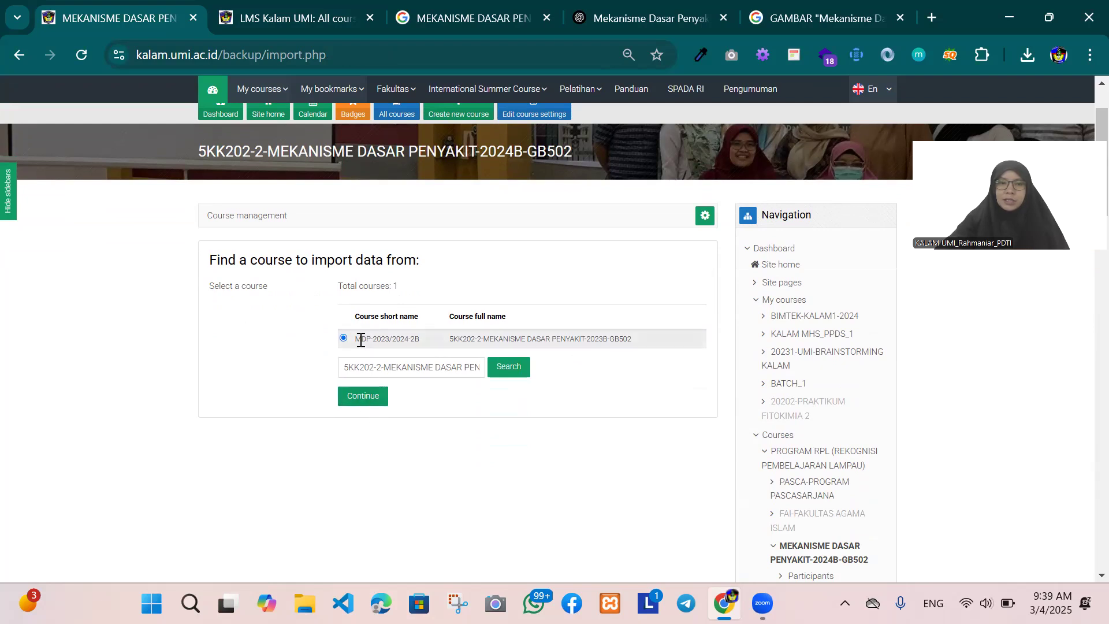
left_click(358, 396)
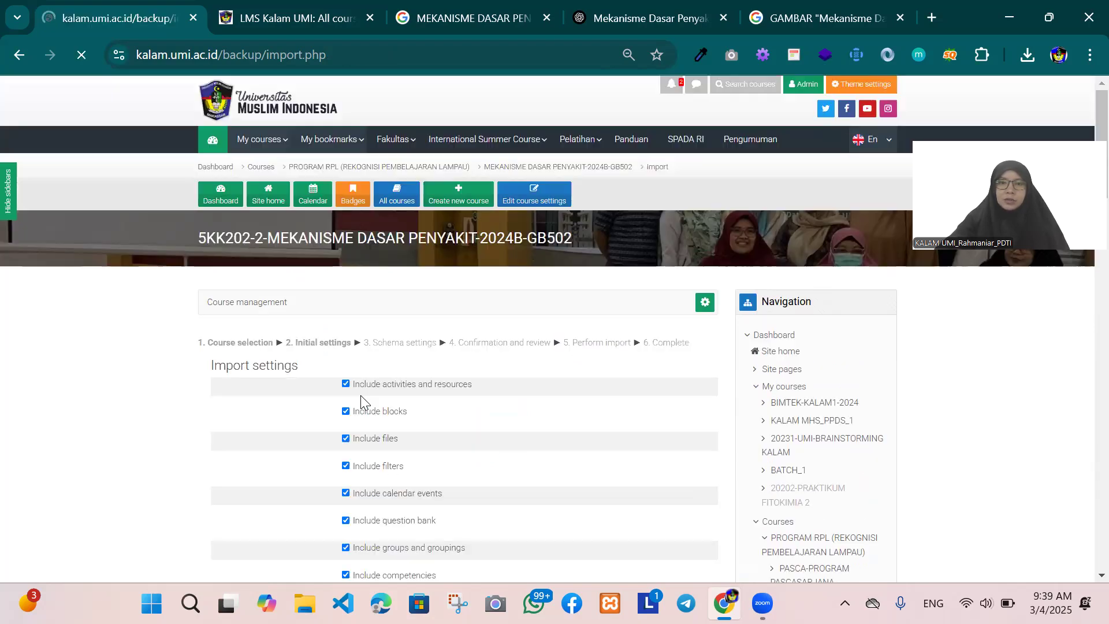
Step: Keep all import settings included, from activities and resources to custom fields, and proceed to the schema settings
scroll(497, 382, "down", 5)
scroll(496, 379, "up", 5)
scroll(378, 313, "down", 2)
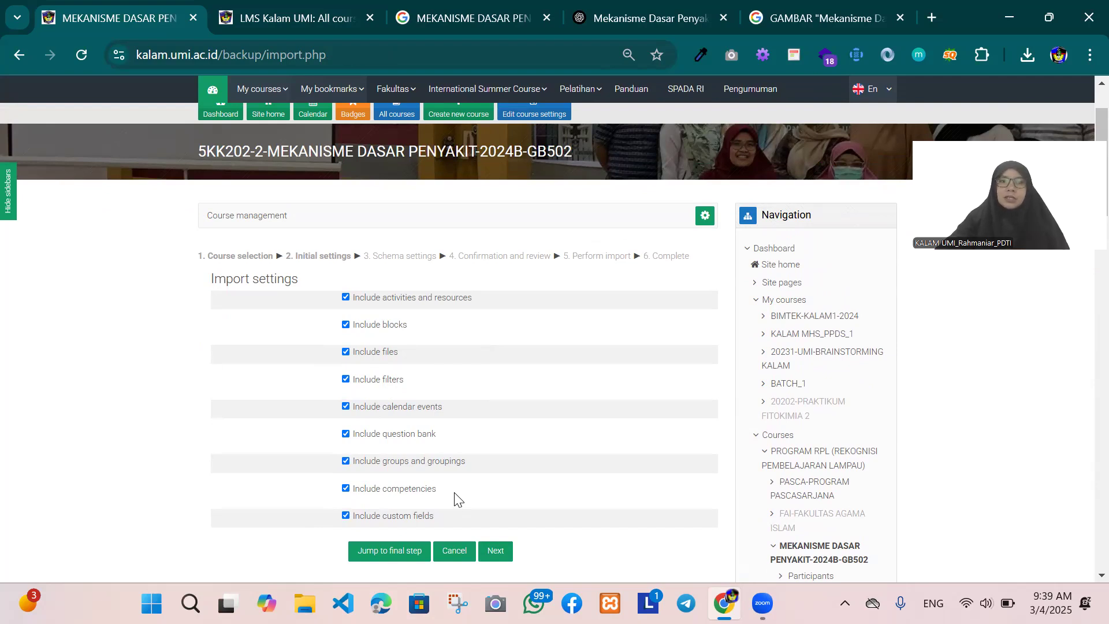
scroll(457, 475, "down", 1)
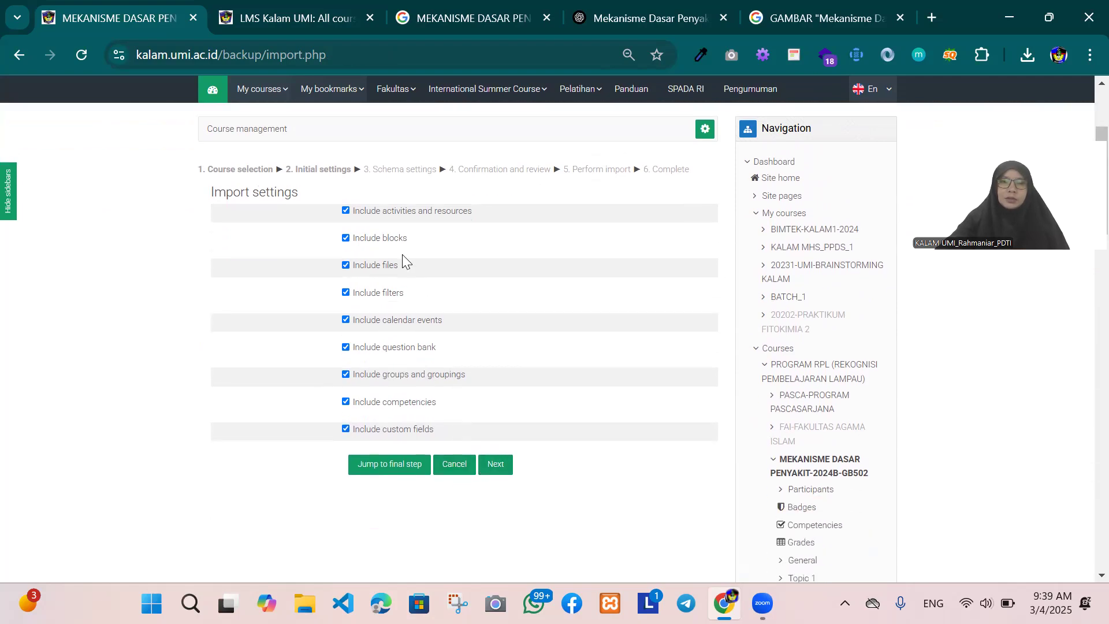
left_click(504, 468)
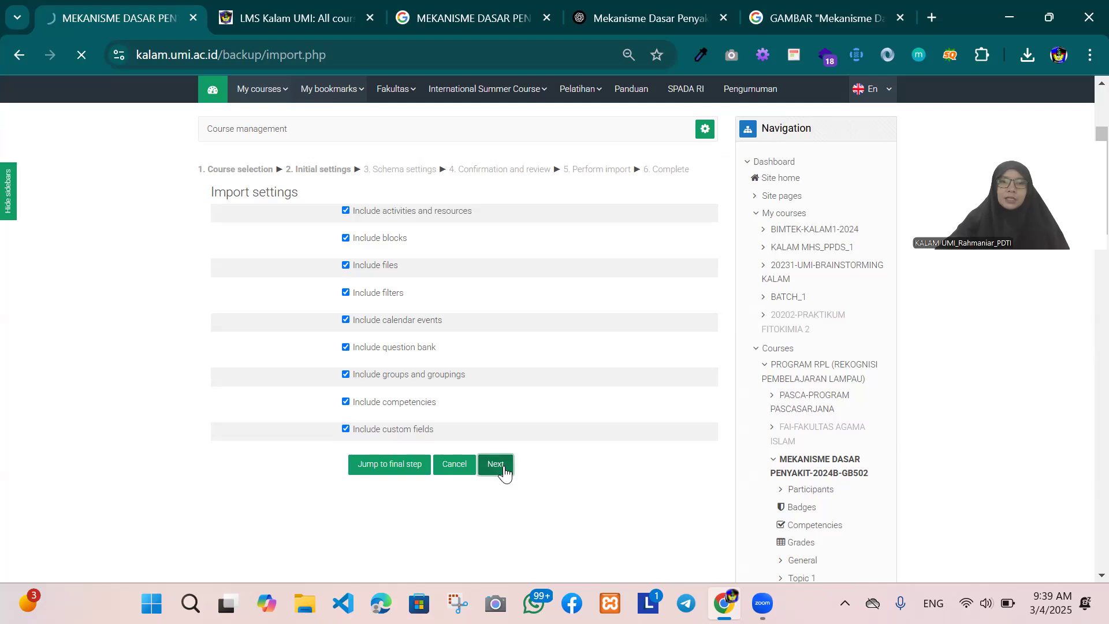
Step: Examine the sections, attendance items, materials and quizzes listed for import in the schema settings, starting with General
scroll(505, 462, "down", 5)
scroll(497, 439, "up", 5)
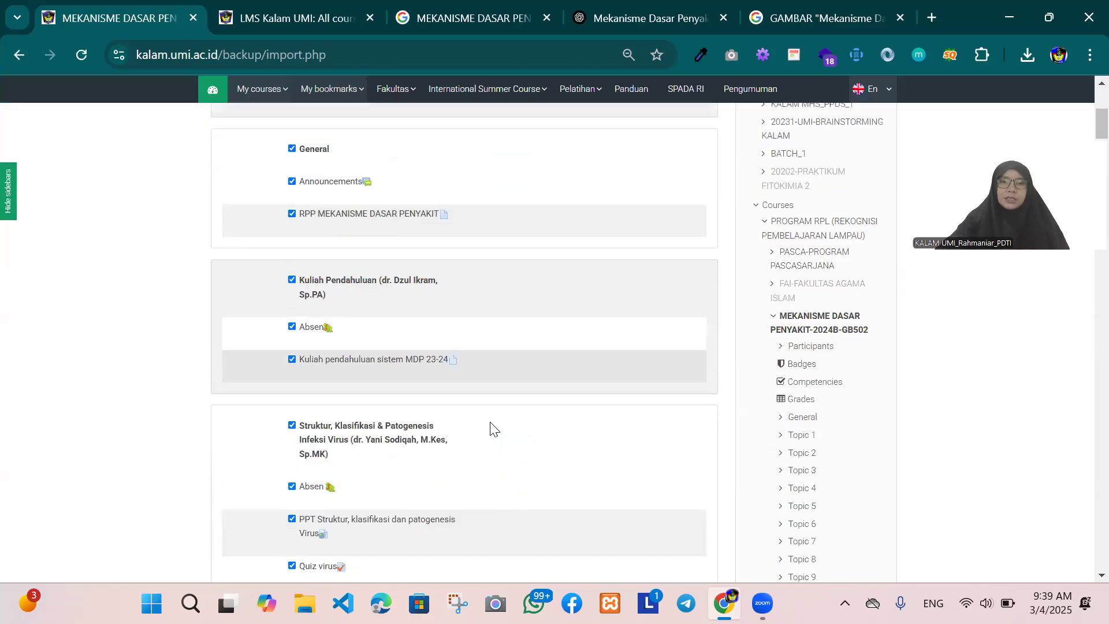
scroll(495, 422, "down", 2)
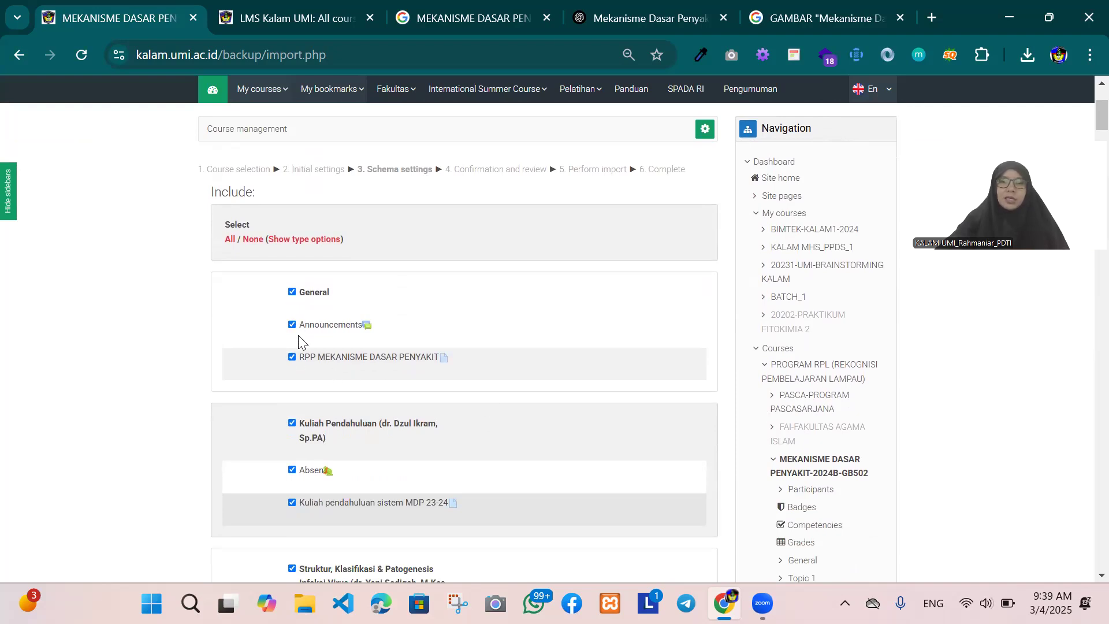
left_click(293, 357)
left_click(292, 293)
scroll(306, 358, "down", 12)
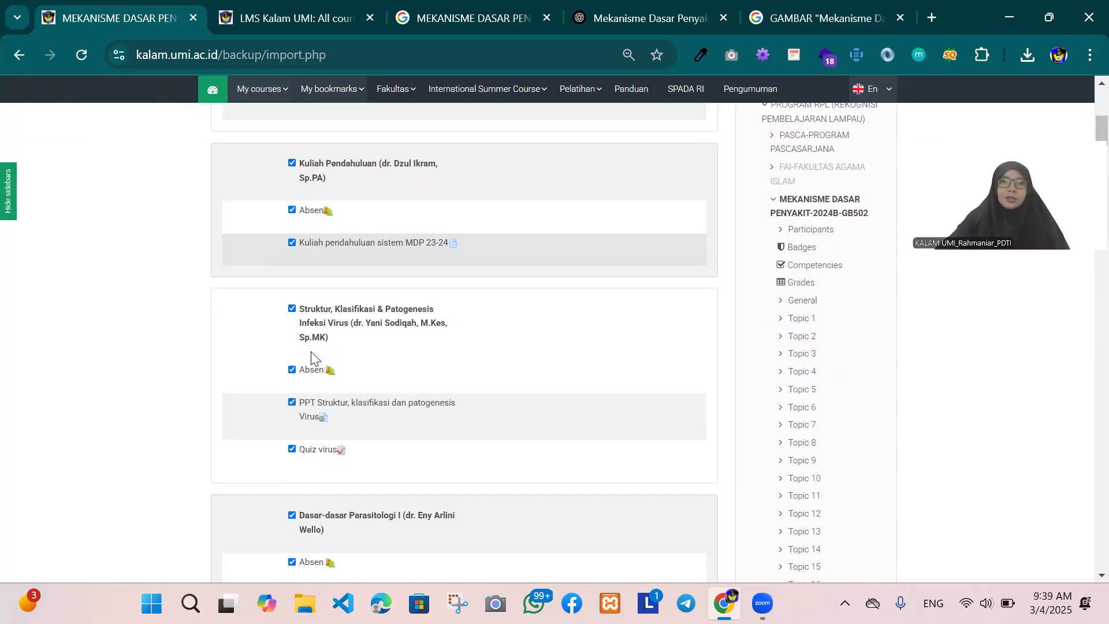
scroll(311, 351, "down", 4)
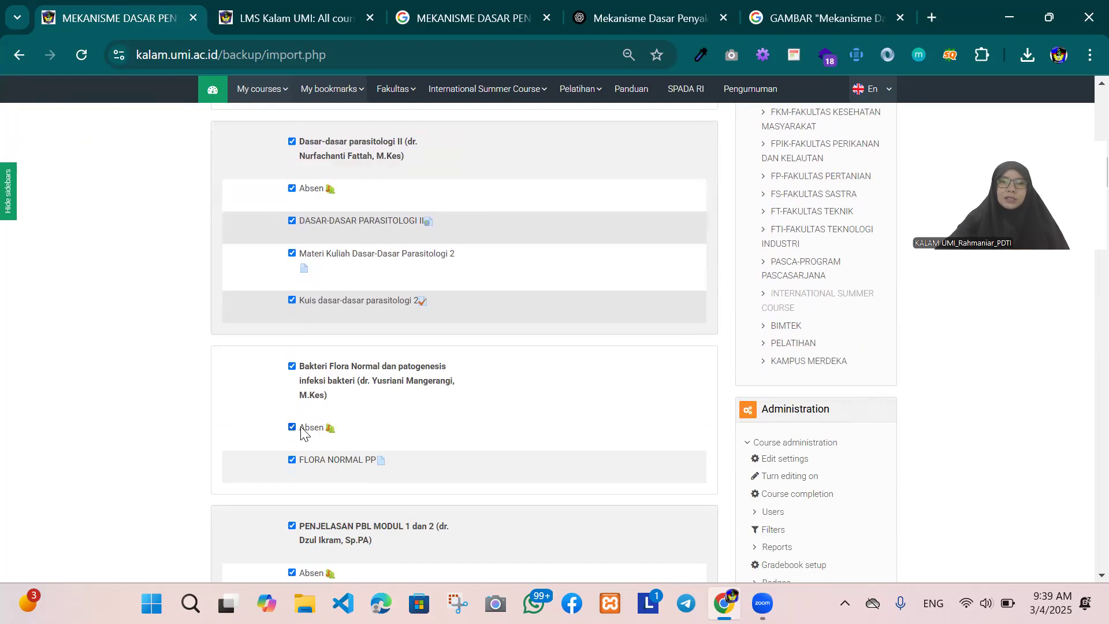
scroll(297, 418, "down", 15)
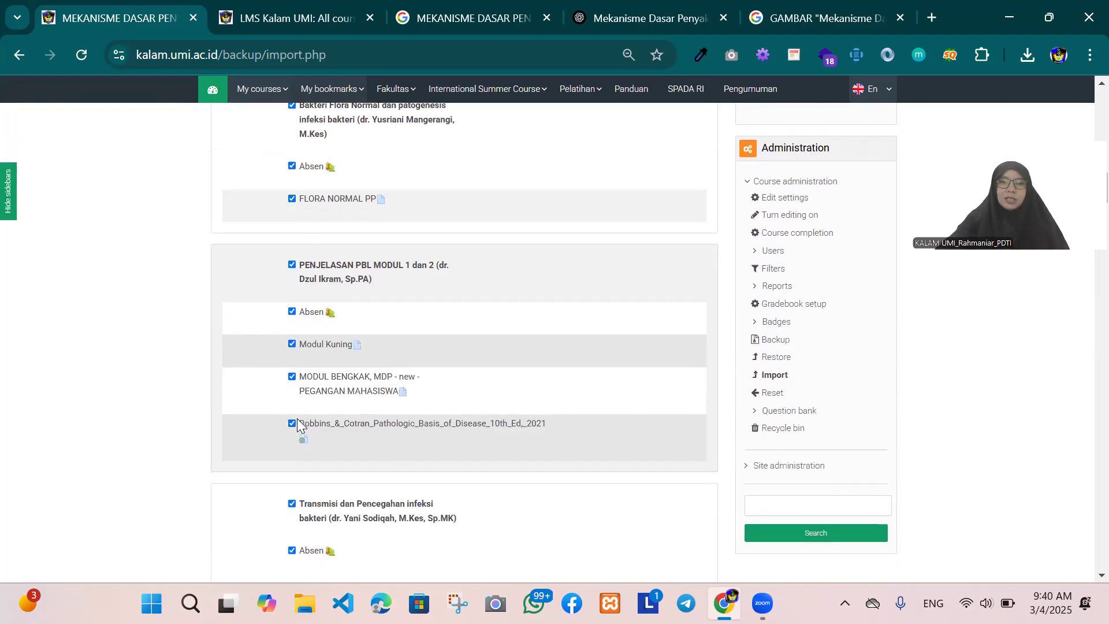
scroll(298, 402, "down", 20)
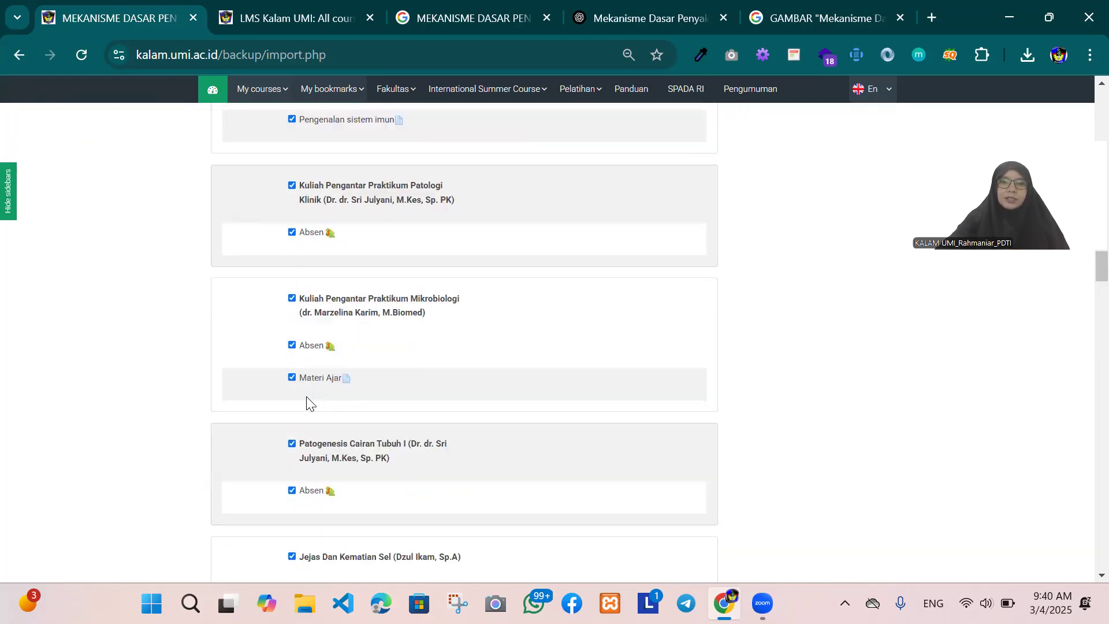
scroll(446, 364, "down", 5)
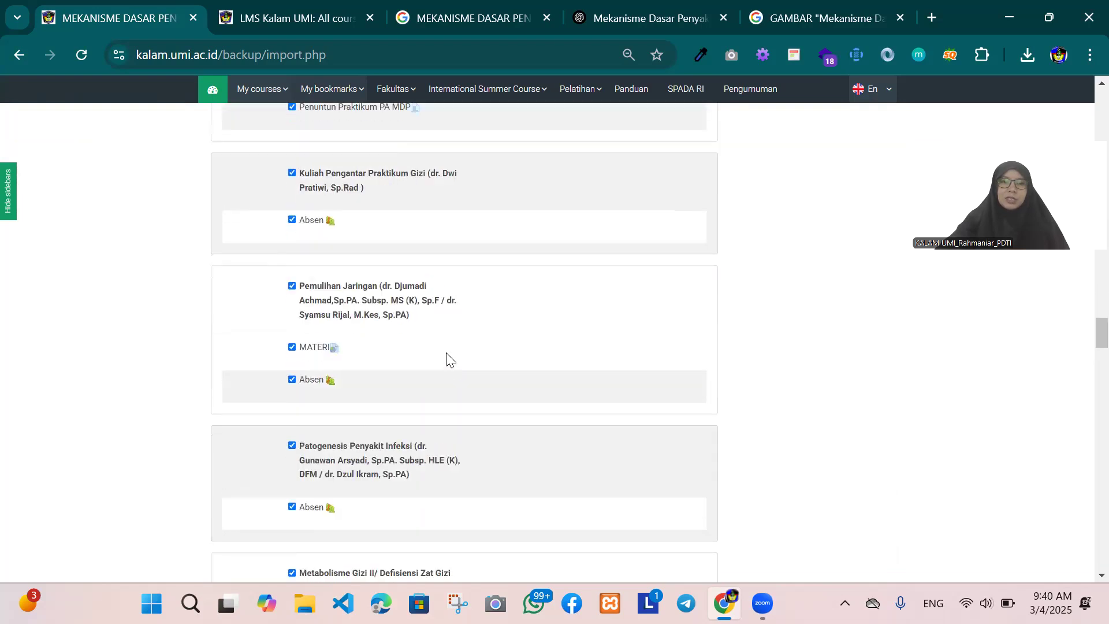
scroll(419, 326, "down", 15)
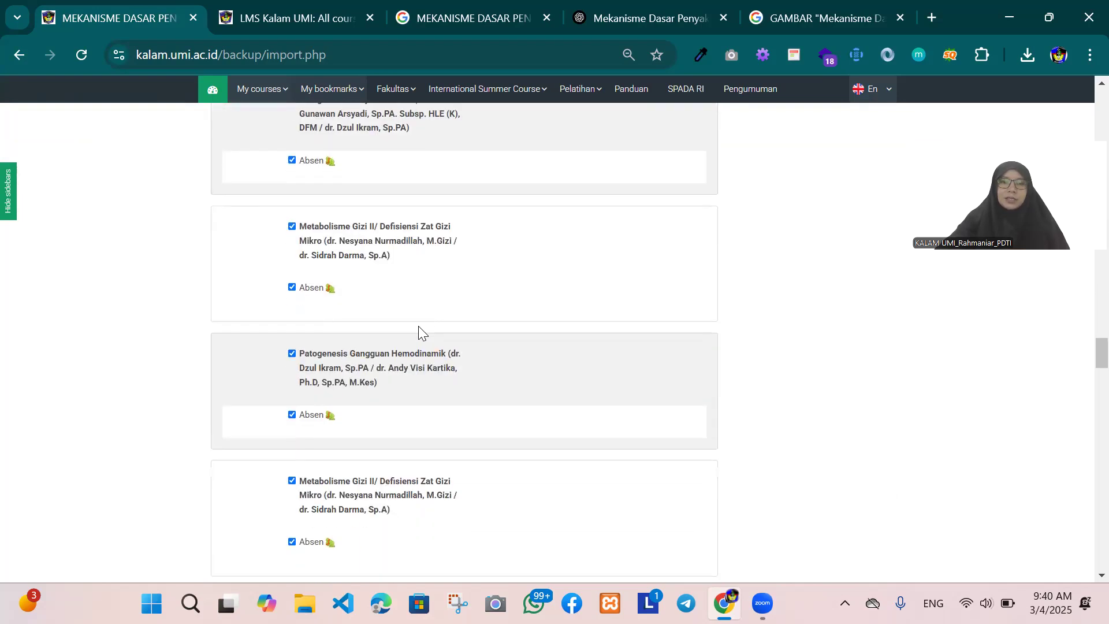
scroll(420, 328, "down", 10)
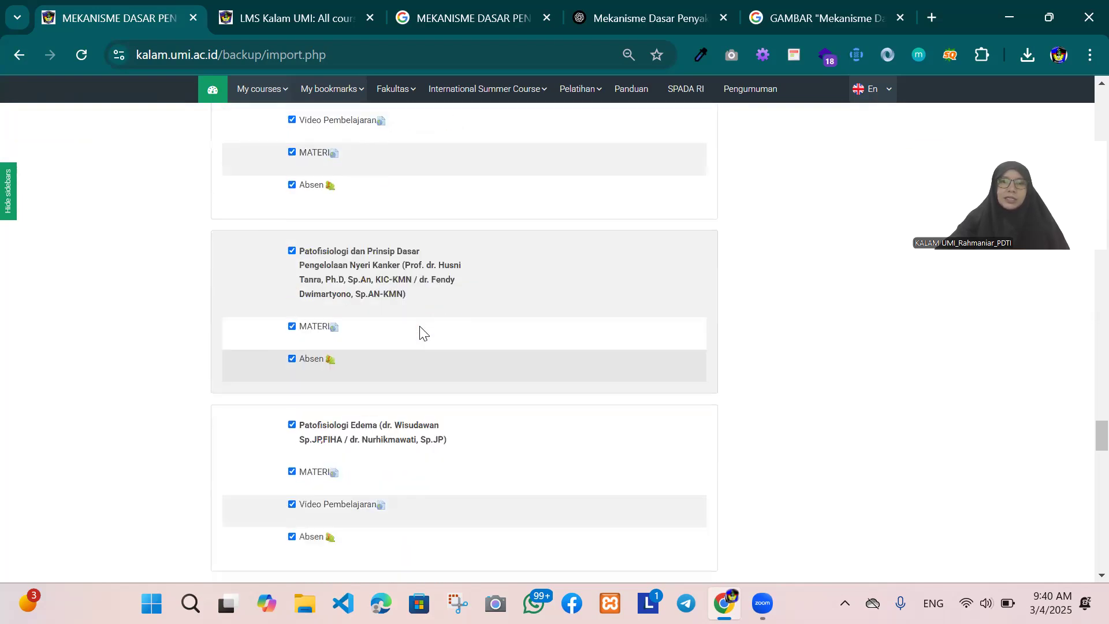
scroll(424, 322, "down", 10)
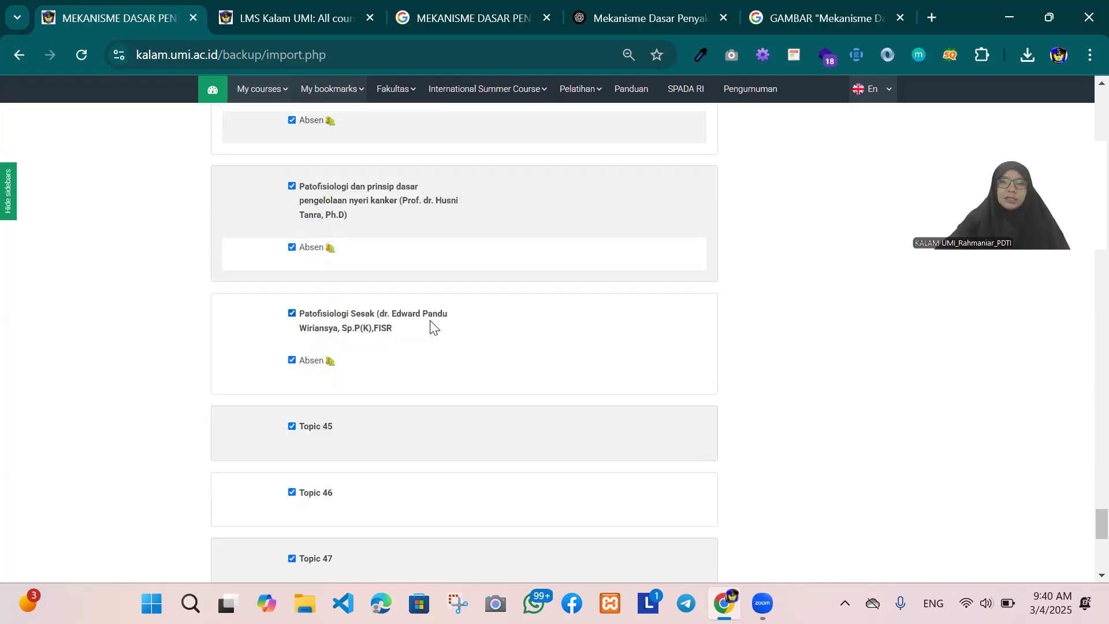
Step: Keep every section through Topic 48 included in the import schema and proceed to the confirmation and review
scroll(397, 321, "up", 6)
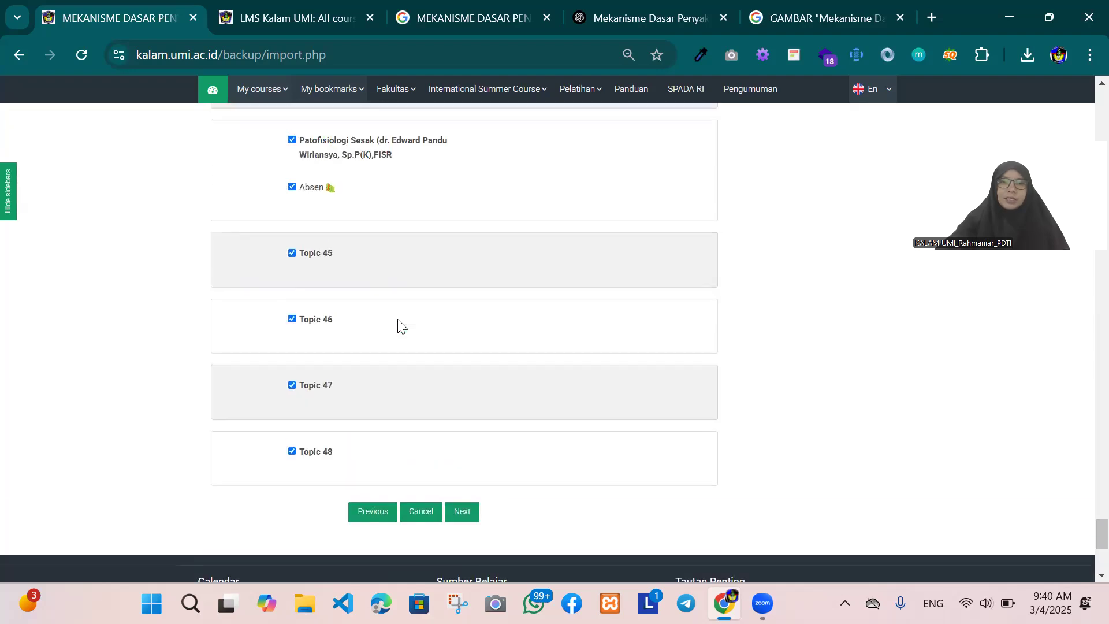
scroll(401, 326, "down", 6)
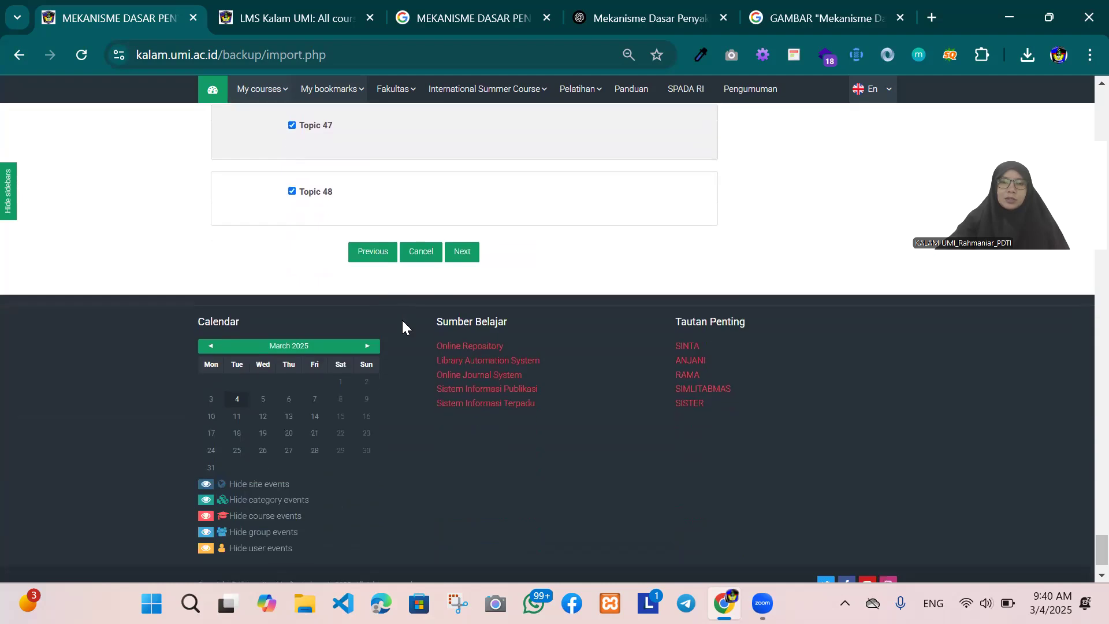
left_click(464, 255)
scroll(463, 263, "down", 15)
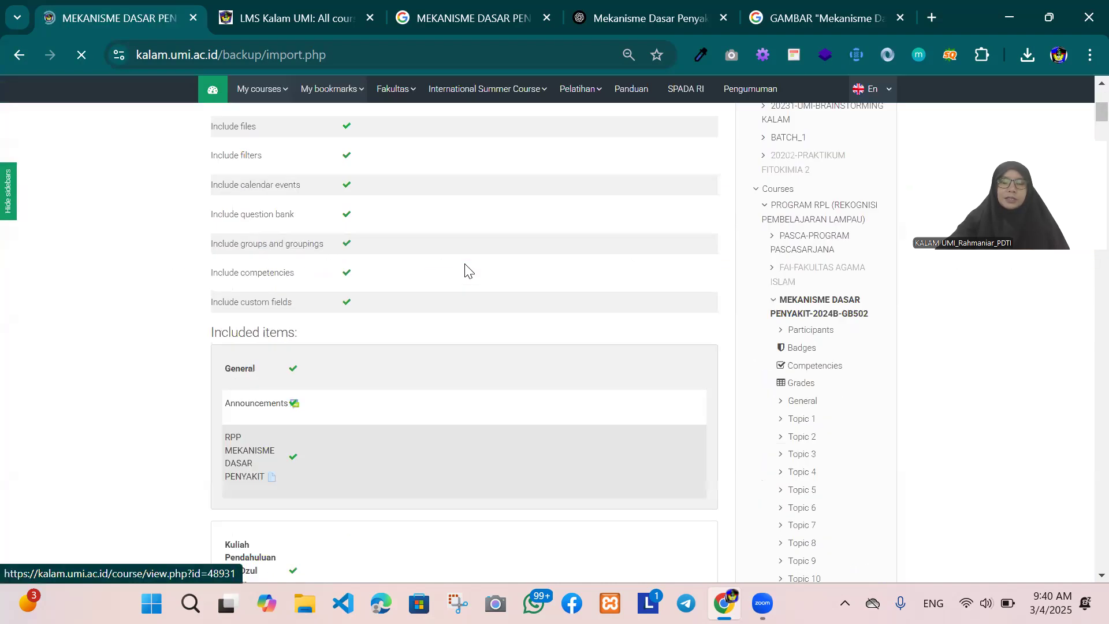
Step: Review the included settings and items from General through Topic 48 on the confirmation page, and perform the import
scroll(466, 266, "down", 15)
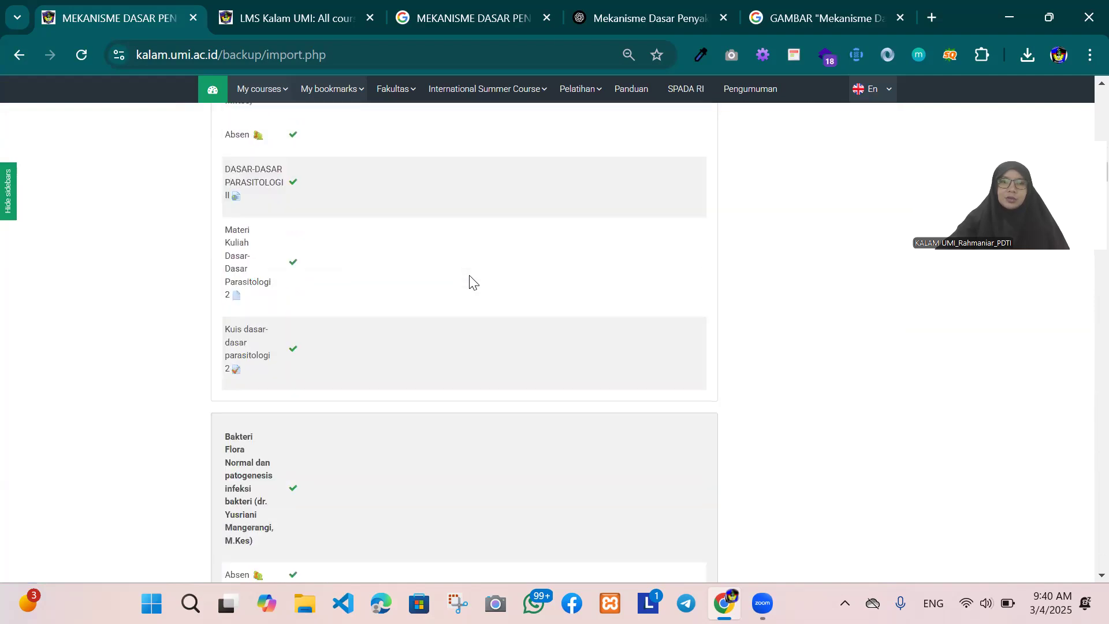
scroll(469, 283, "down", 15)
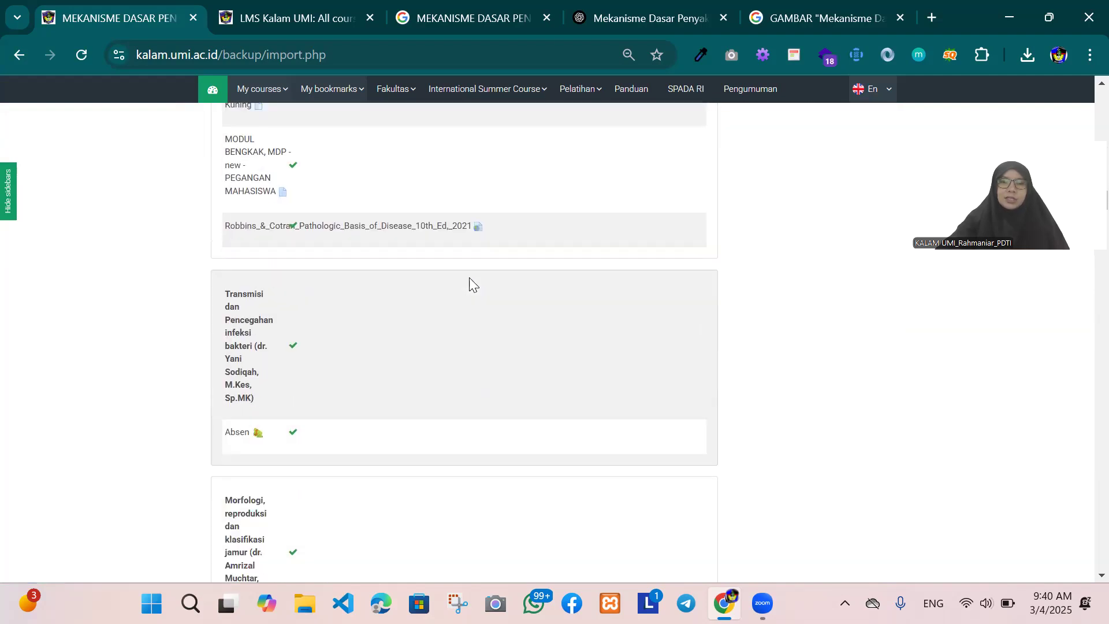
scroll(469, 283, "down", 15)
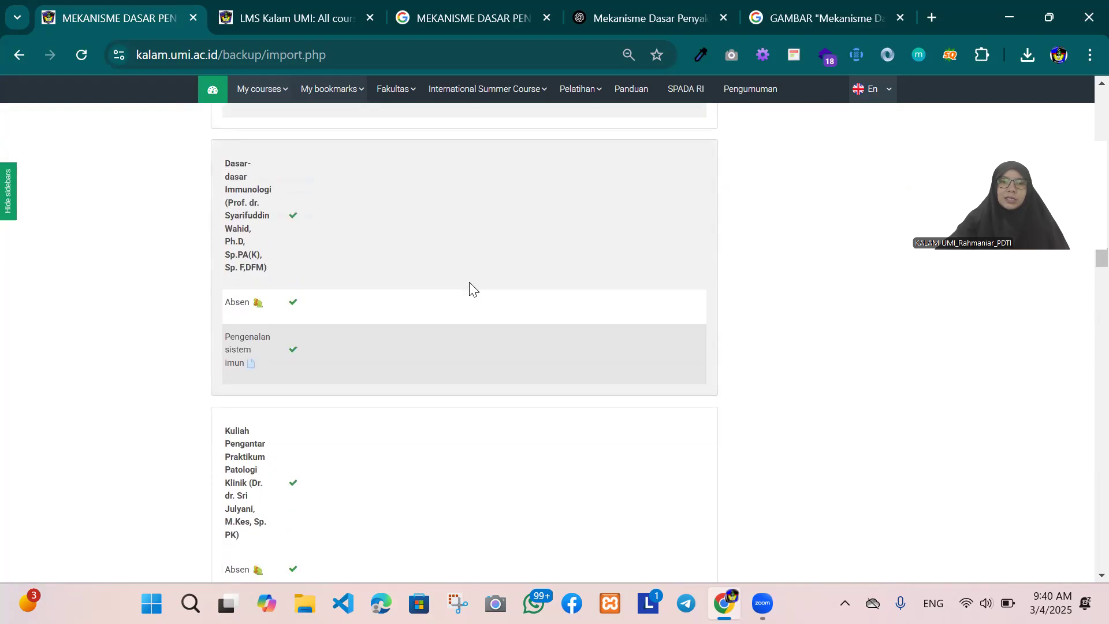
scroll(500, 293, "down", 15)
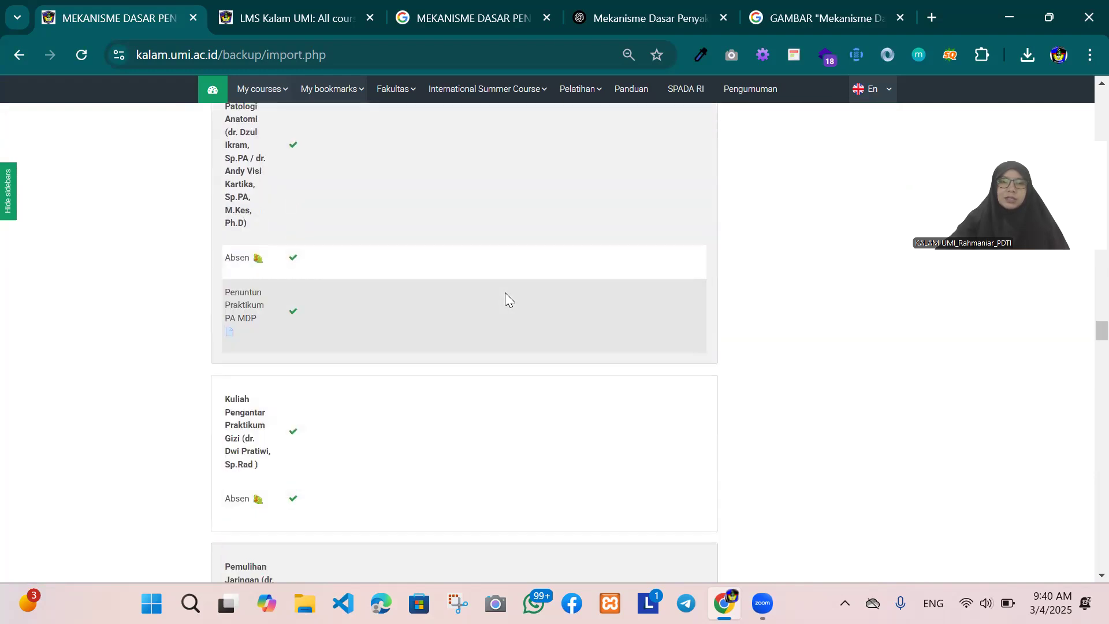
scroll(508, 293, "down", 15)
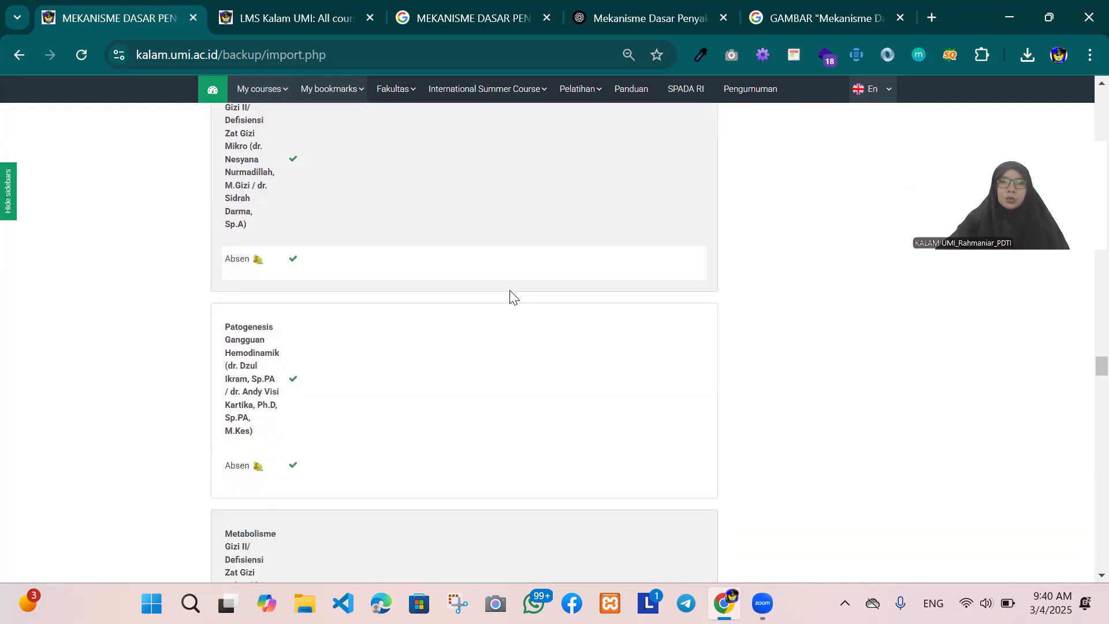
scroll(513, 297, "down", 15)
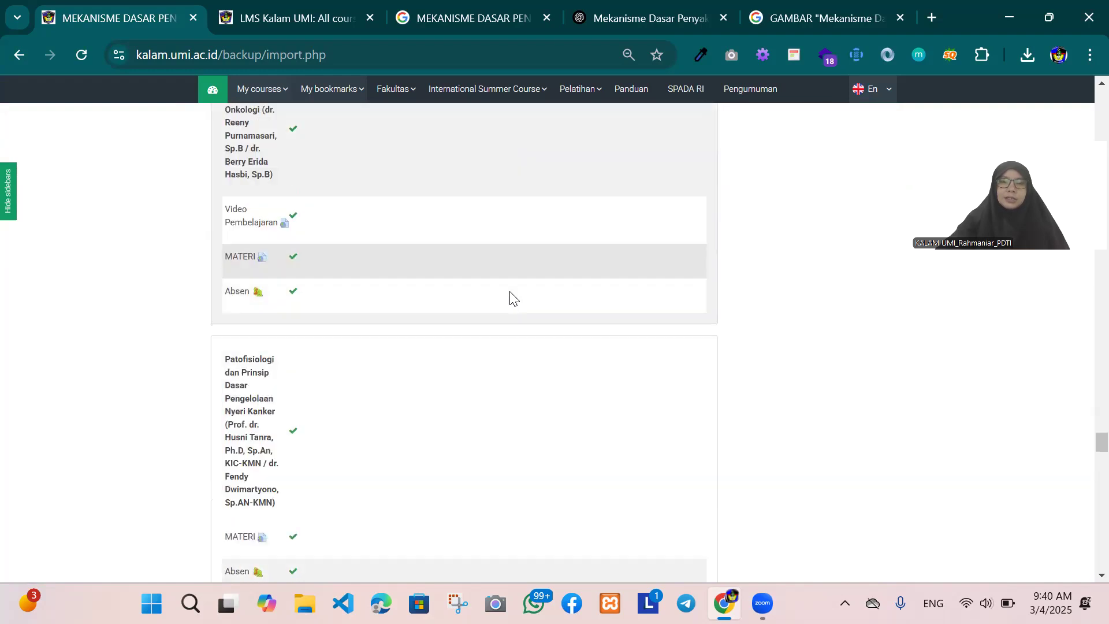
scroll(511, 293, "down", 20)
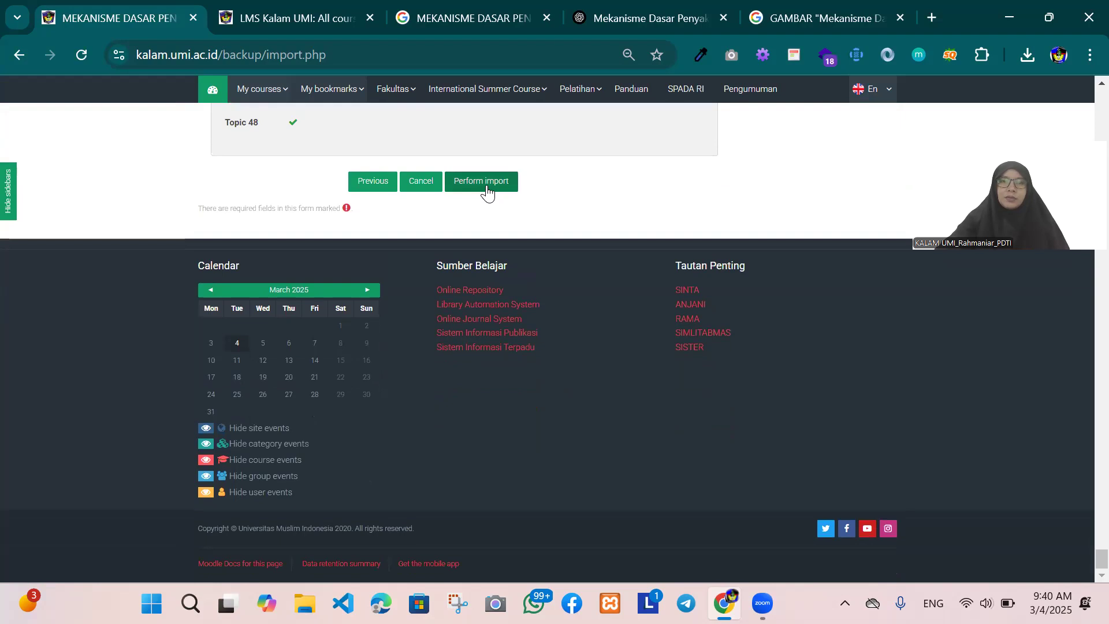
left_click(487, 183)
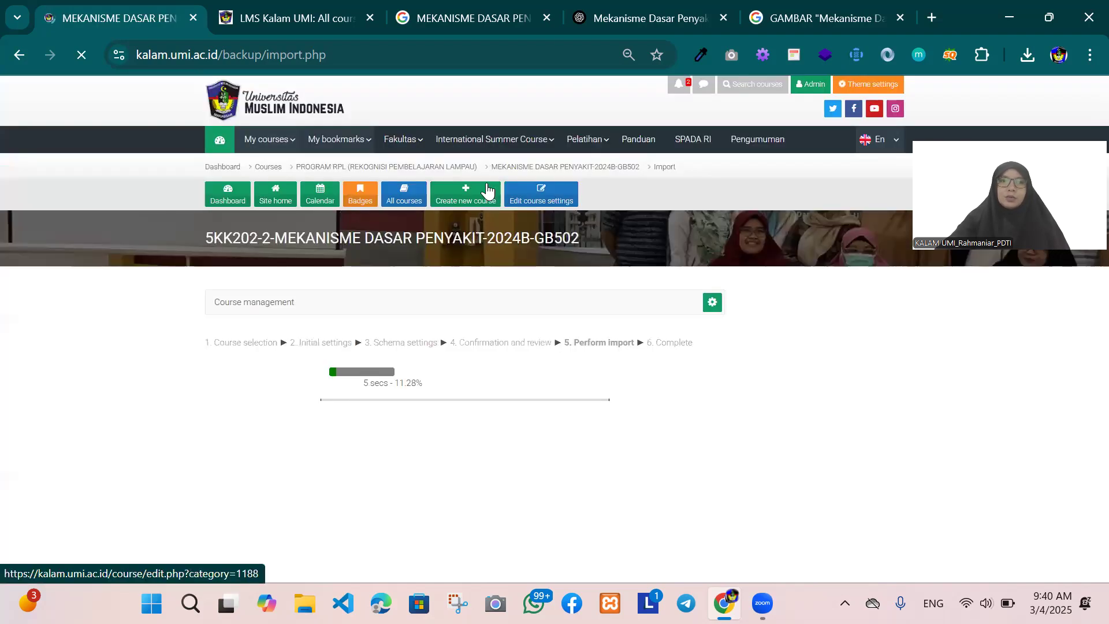
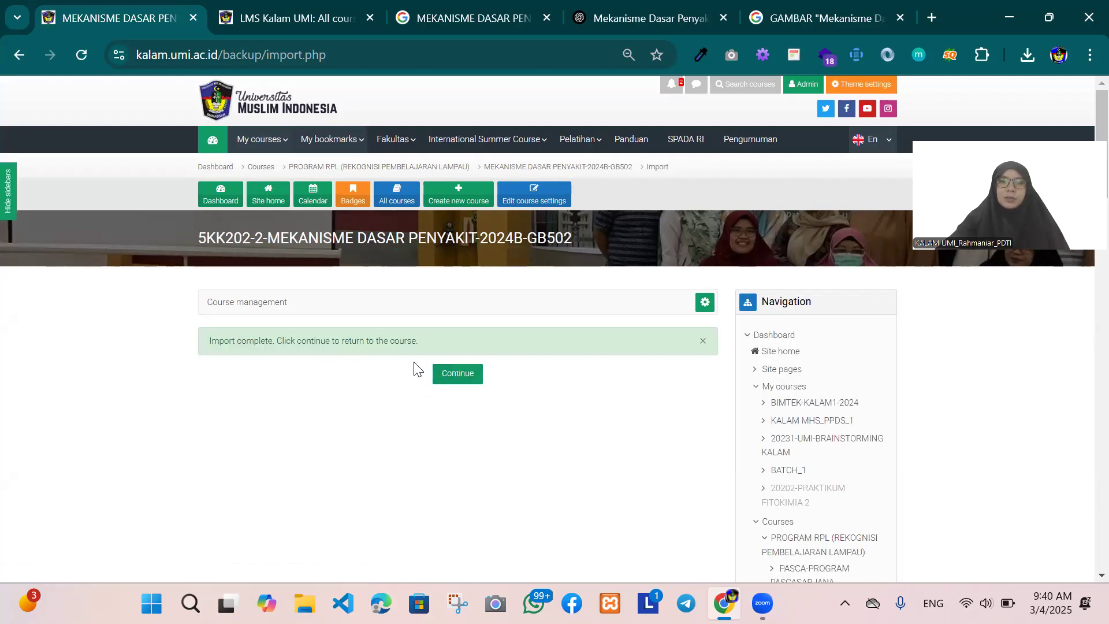
Step: Return to the course page and examine the imported announcements, RPP file, and each section's attendance, materials and quizzes
left_click(456, 381)
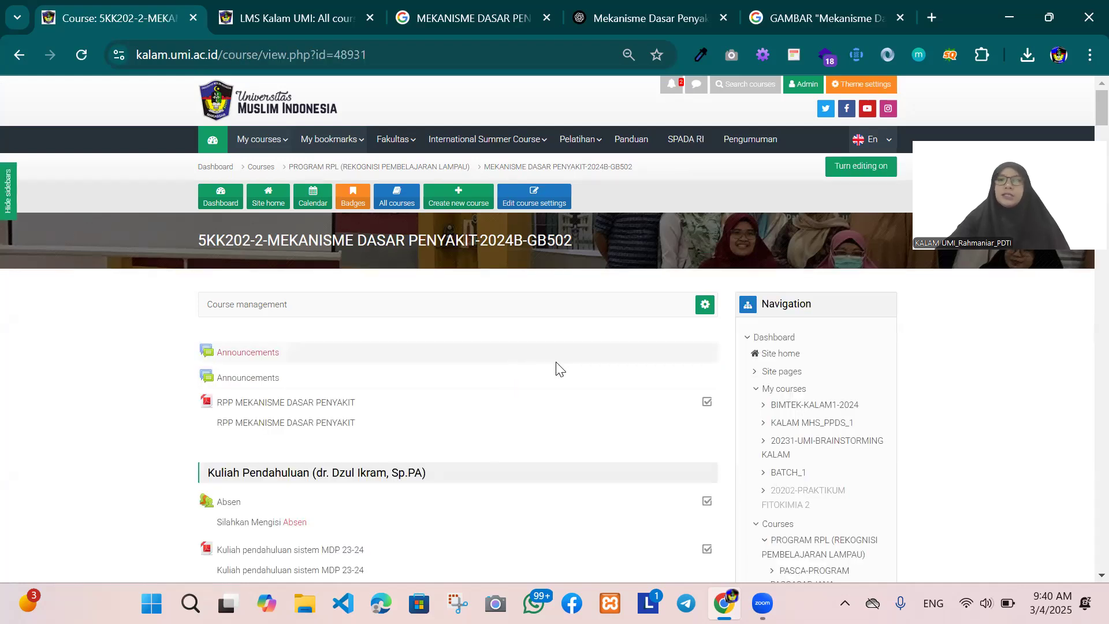
scroll(559, 369, "down", 7)
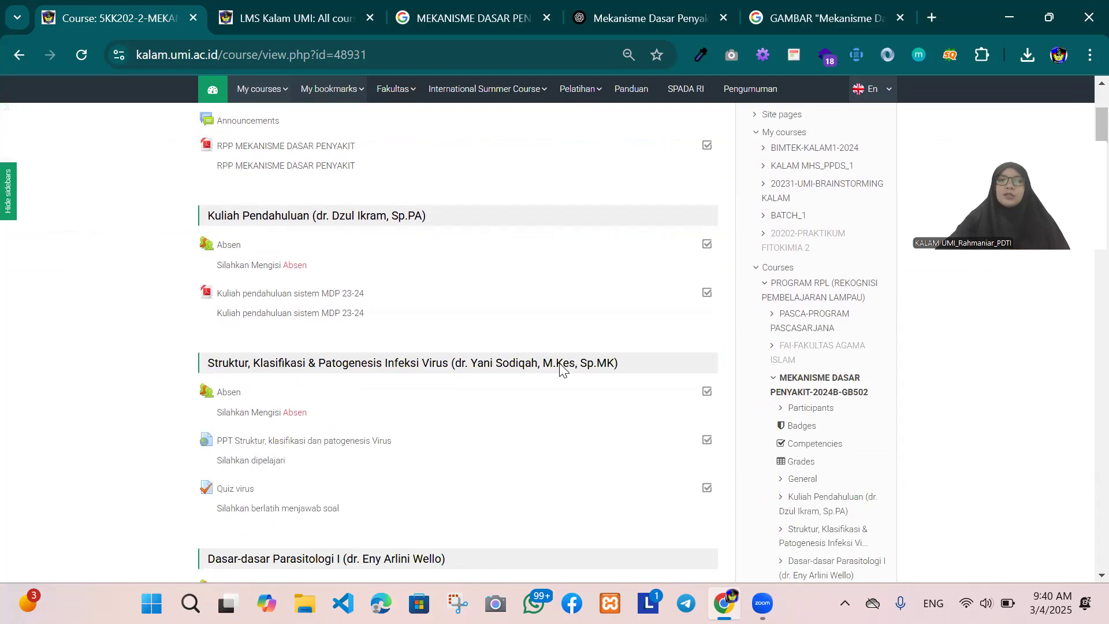
scroll(559, 371, "up", 8)
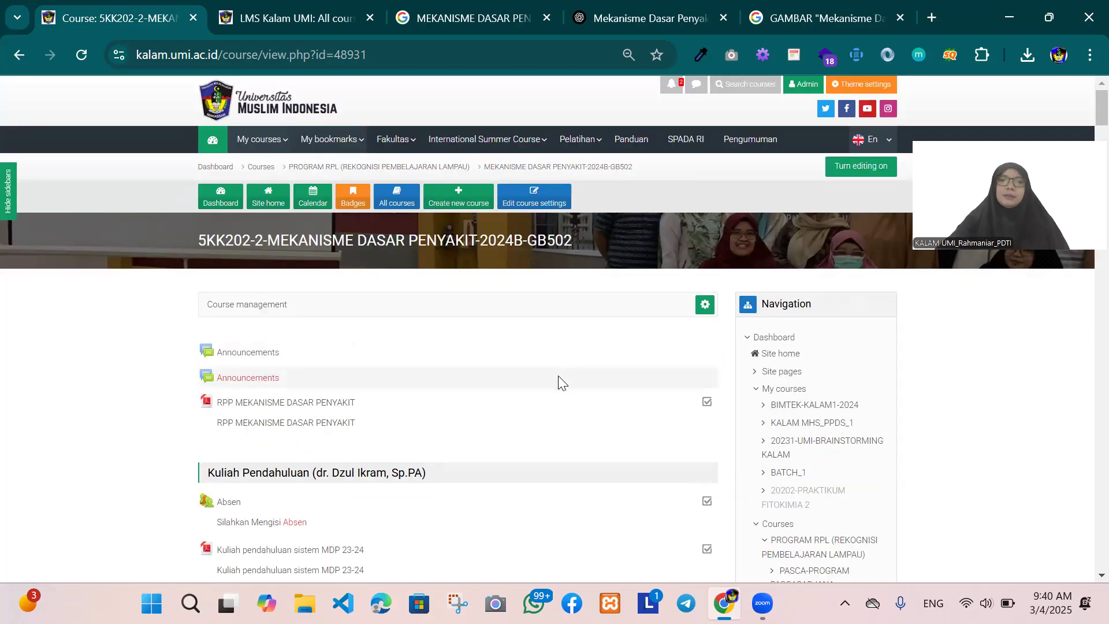
scroll(559, 383, "down", 10)
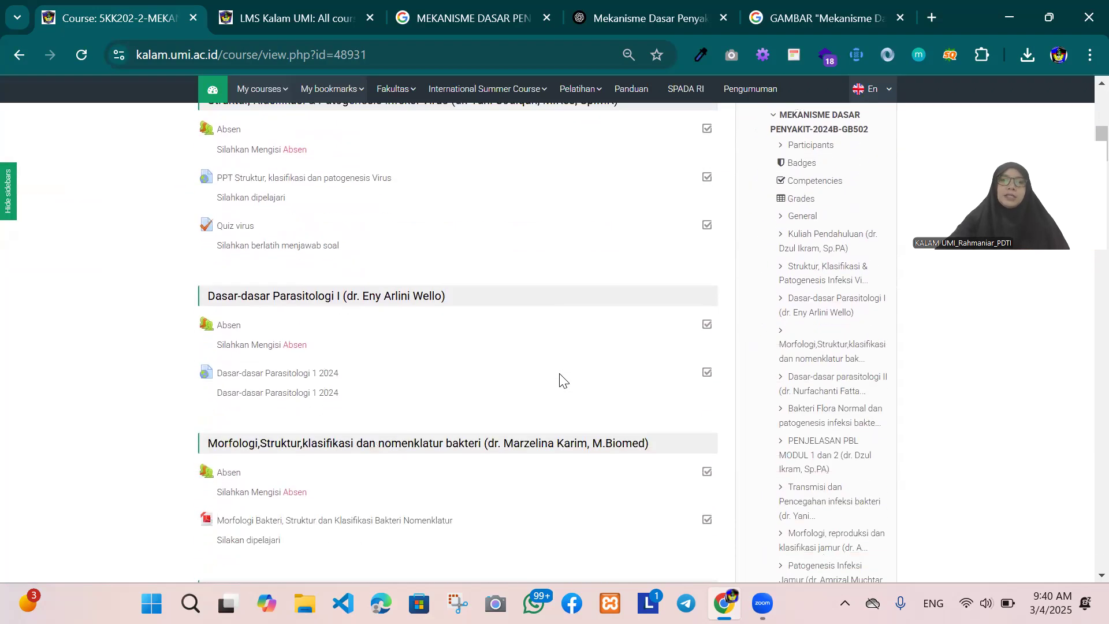
scroll(559, 382, "down", 1)
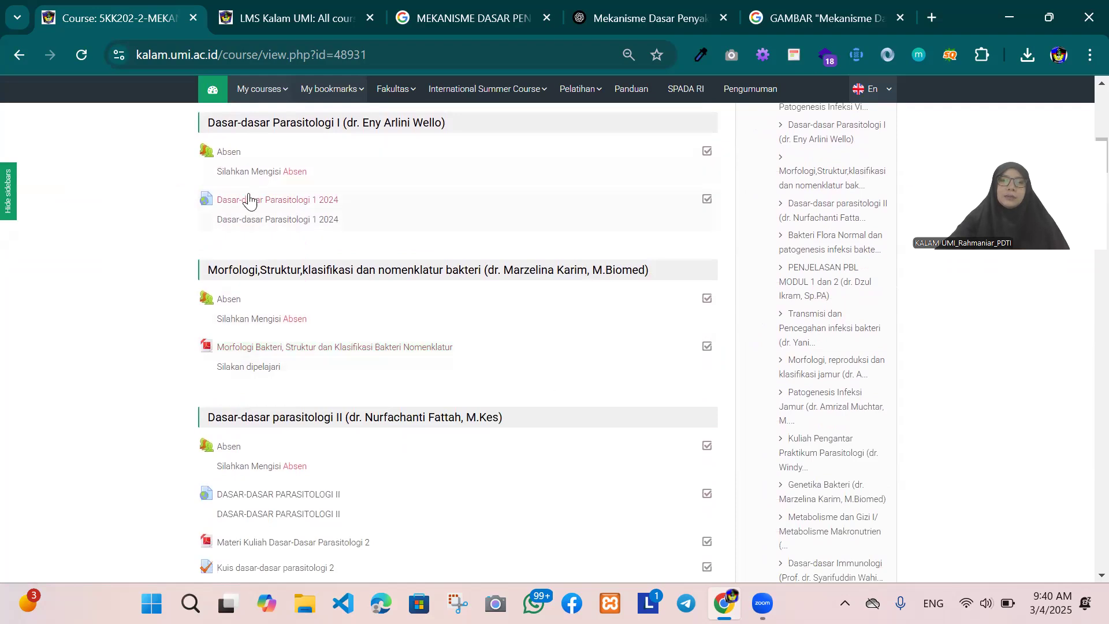
scroll(454, 297, "up", 12)
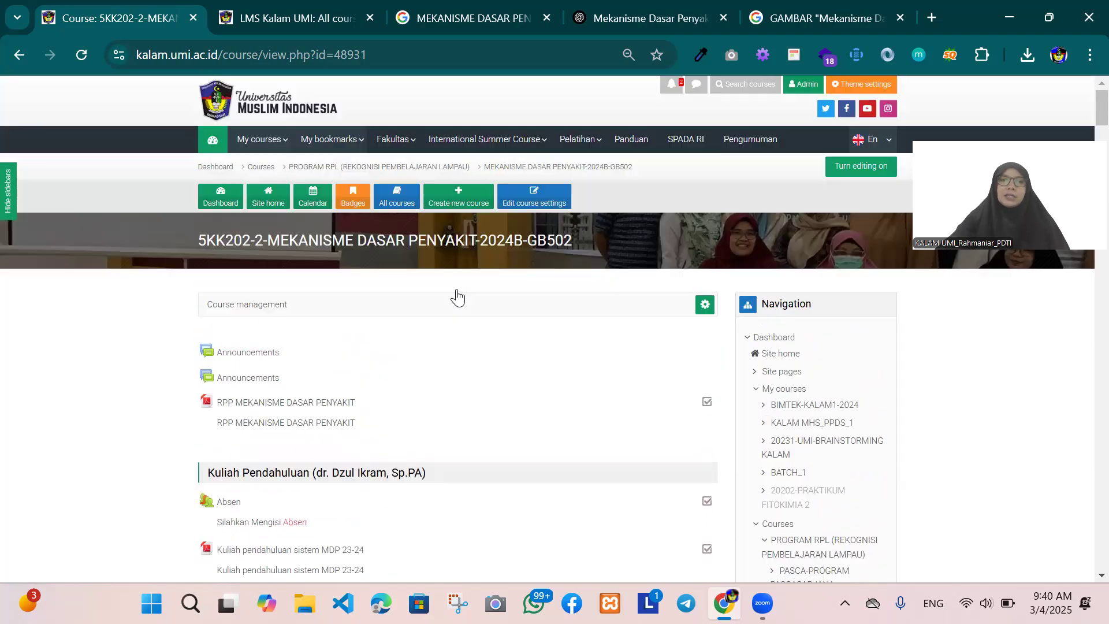
scroll(516, 356, "down", 8)
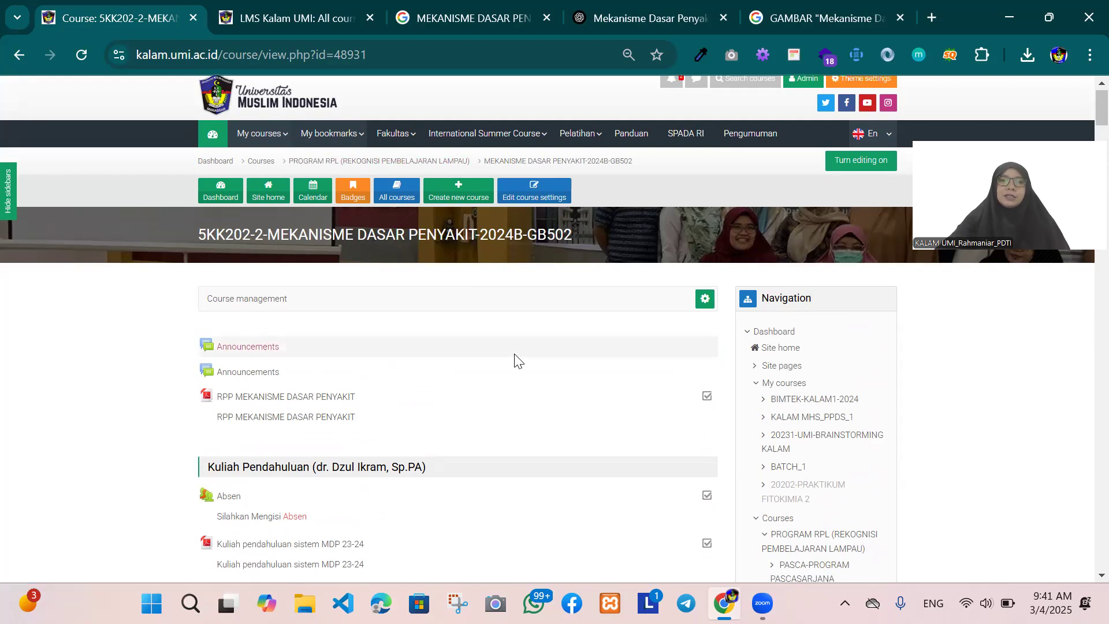
scroll(514, 352, "down", 18)
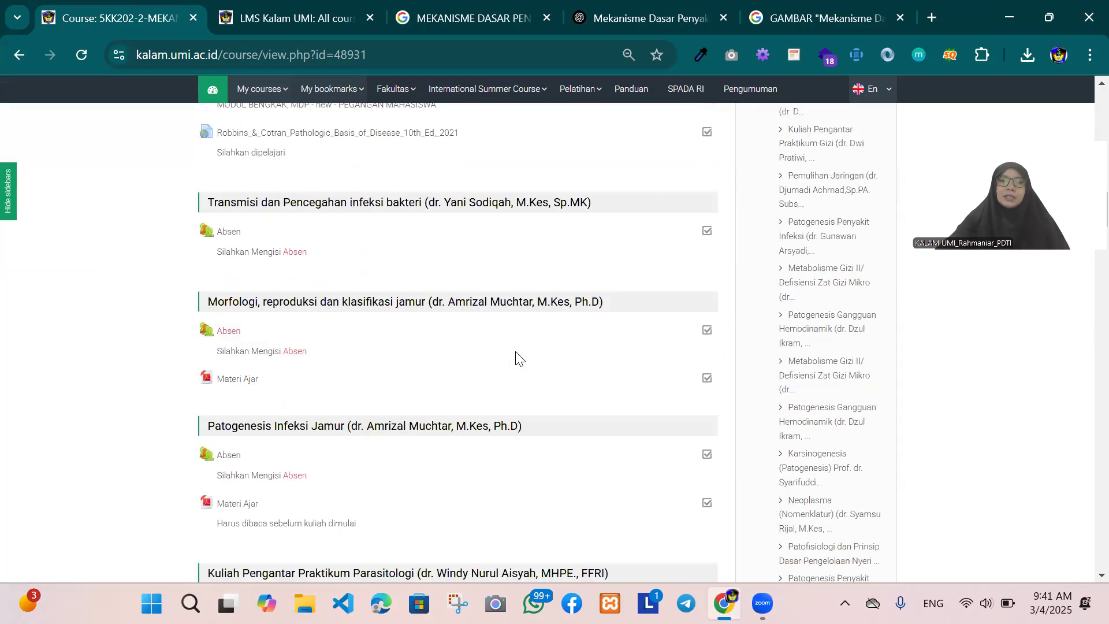
scroll(516, 359, "down", 10)
scroll(516, 359, "up", 20)
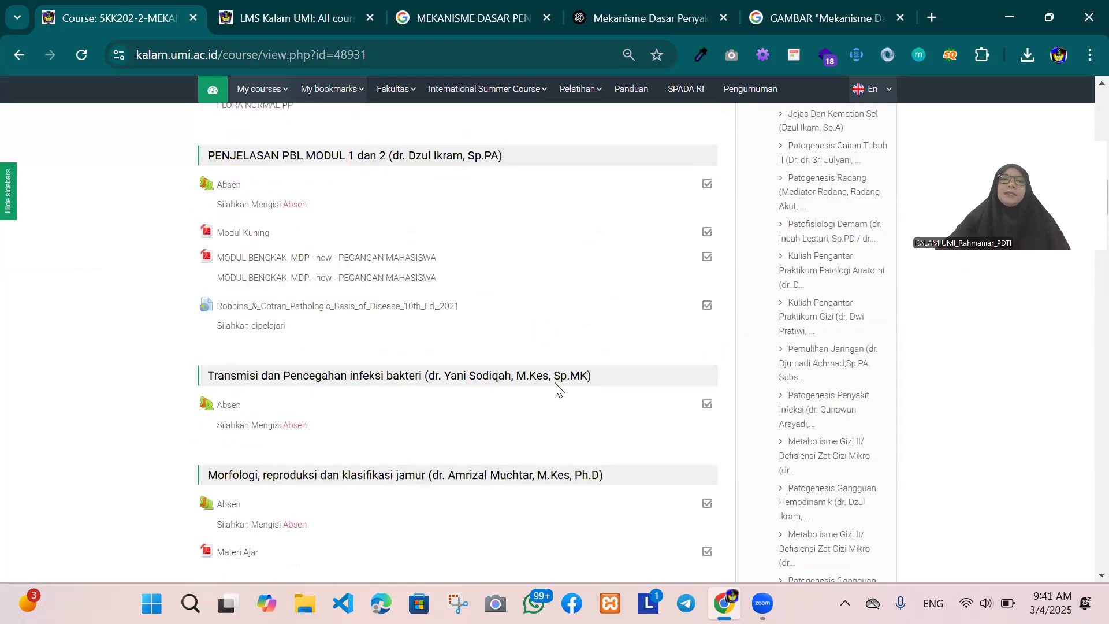
scroll(649, 378, "down", 16)
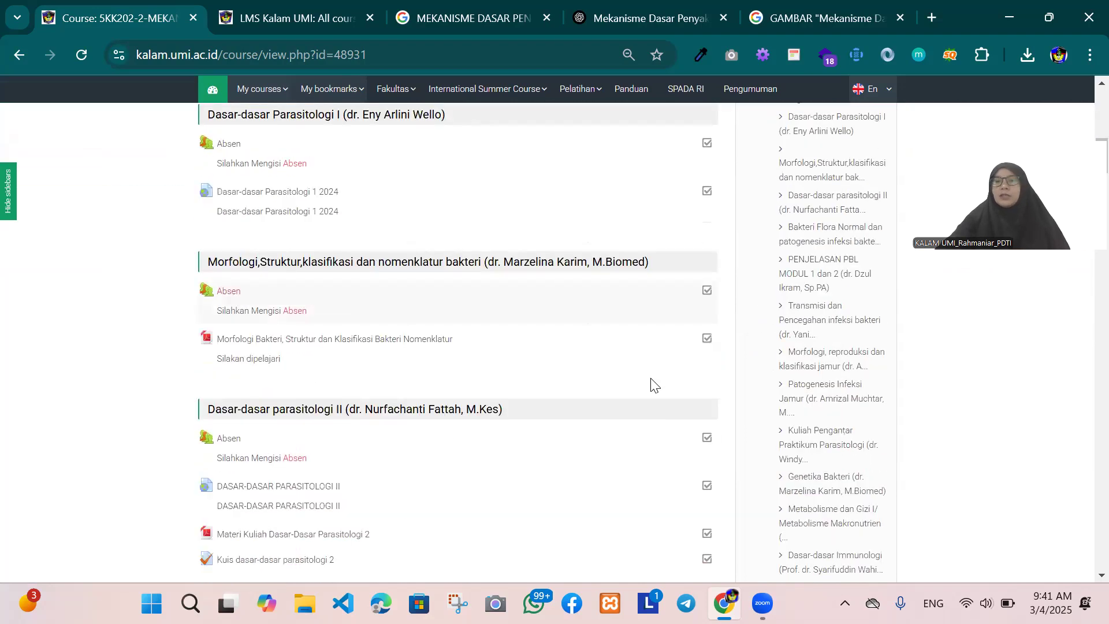
scroll(651, 385, "up", 12)
scroll(652, 384, "up", 7)
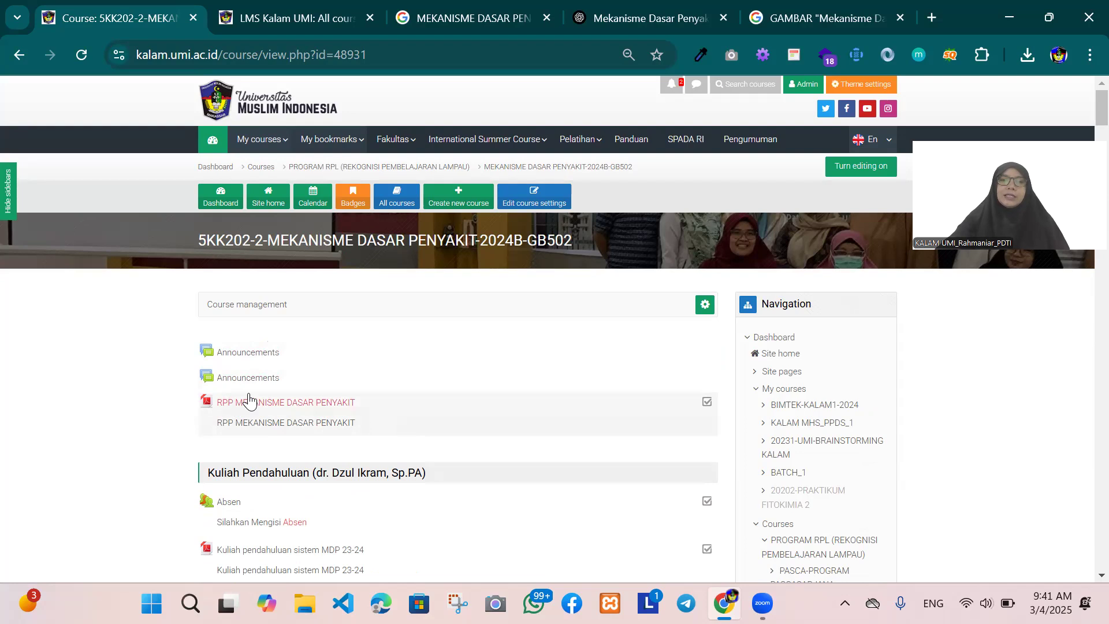
scroll(253, 391, "down", 3)
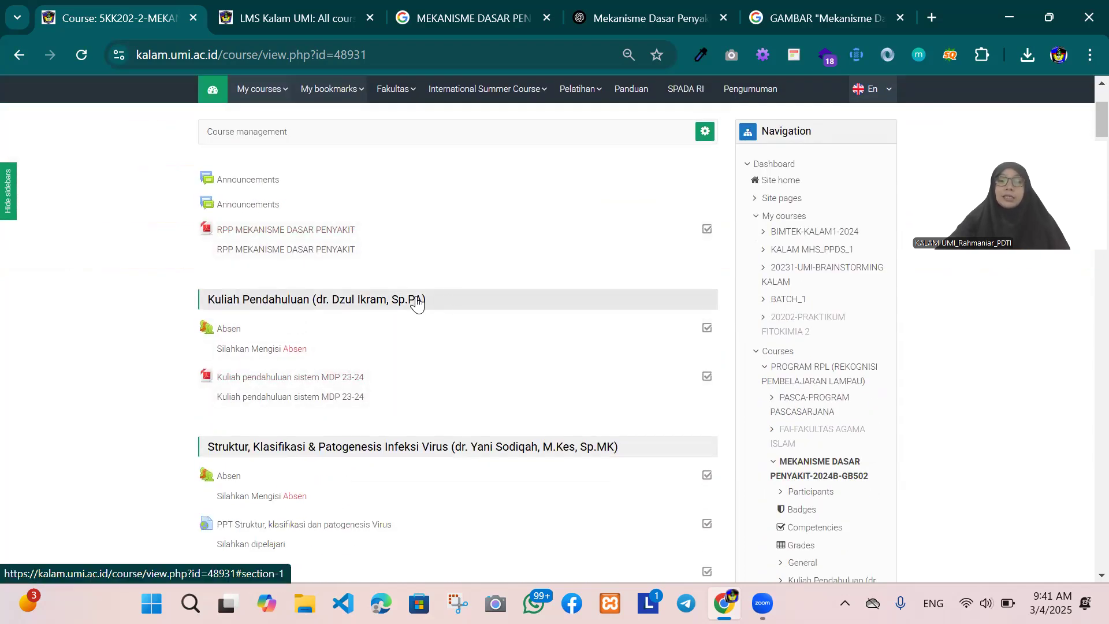
scroll(417, 305, "up", 3)
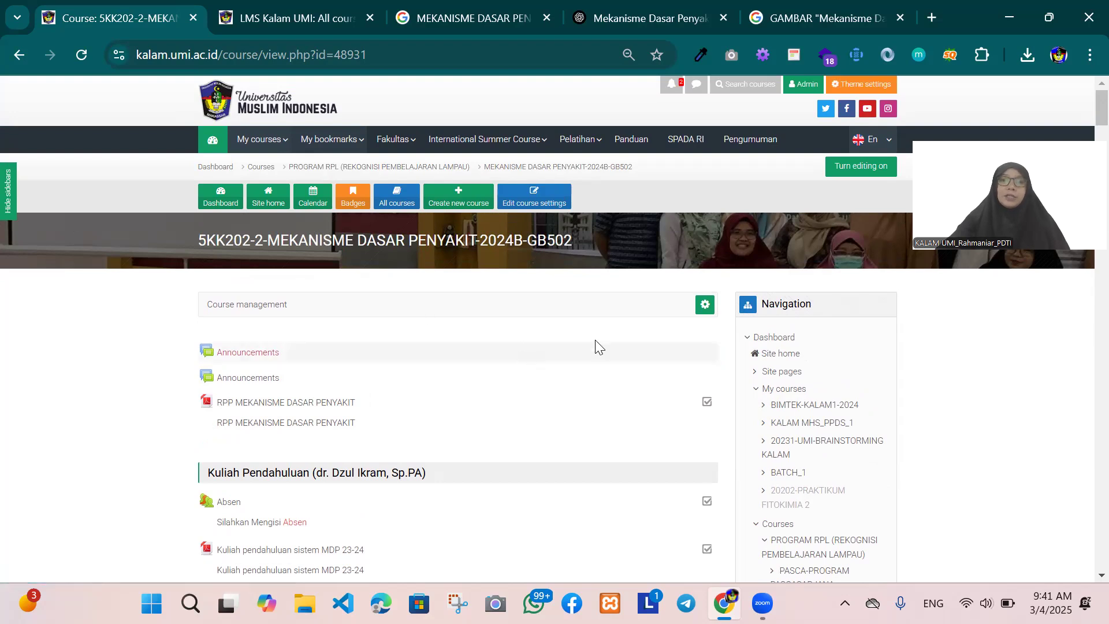
Step: Turn on course editing and open the Kuliah Pendahuluan section title for editing, keeping its text as it is
left_click(844, 173)
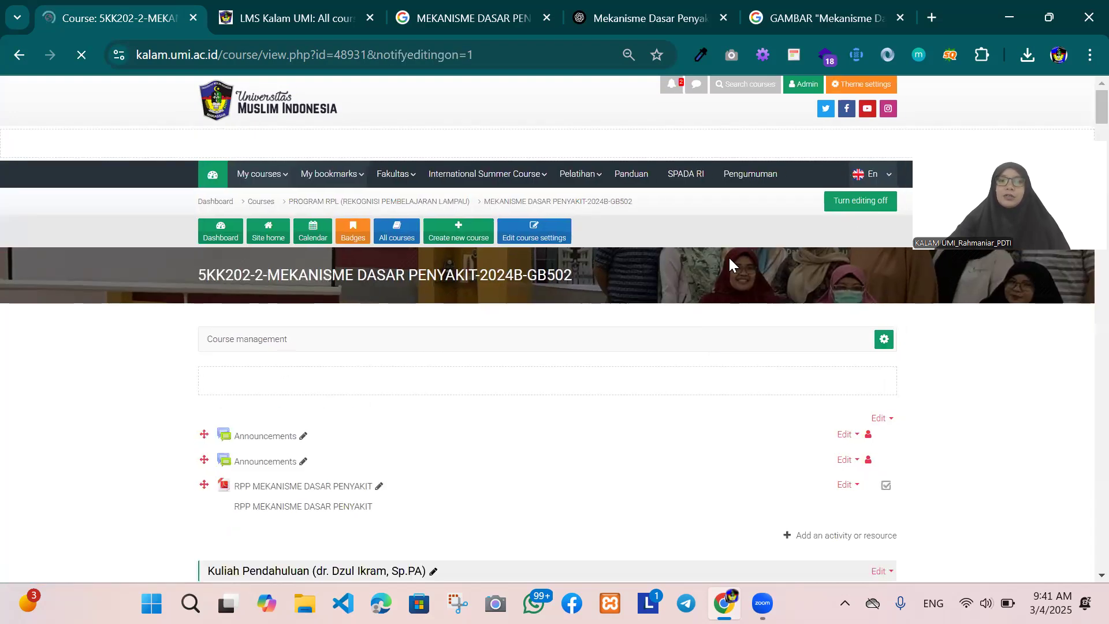
scroll(722, 266, "down", 5)
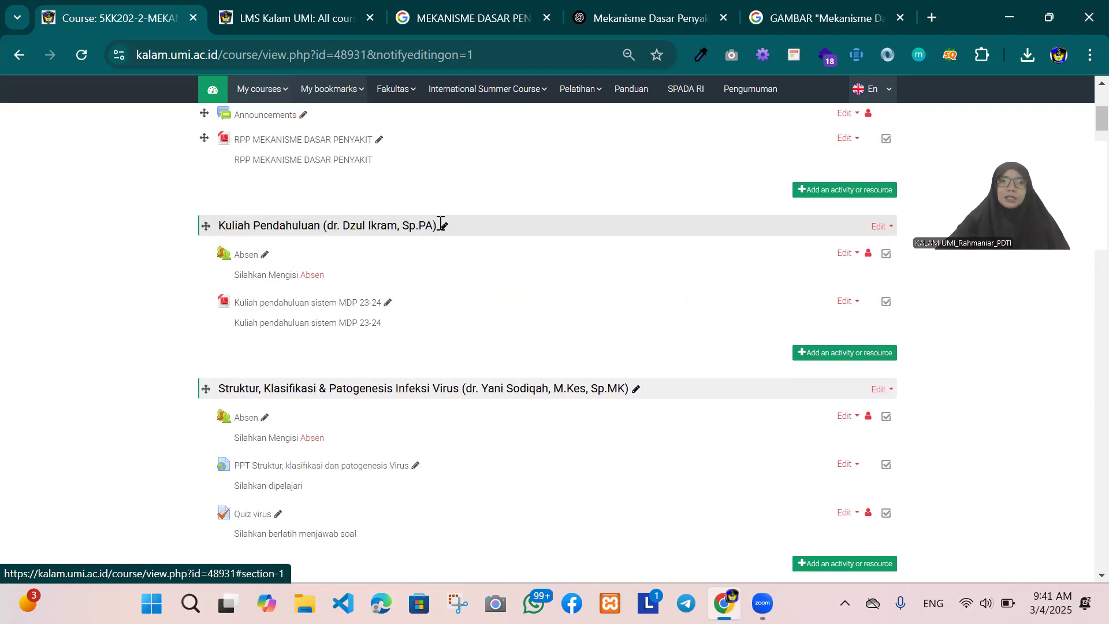
left_click(444, 229)
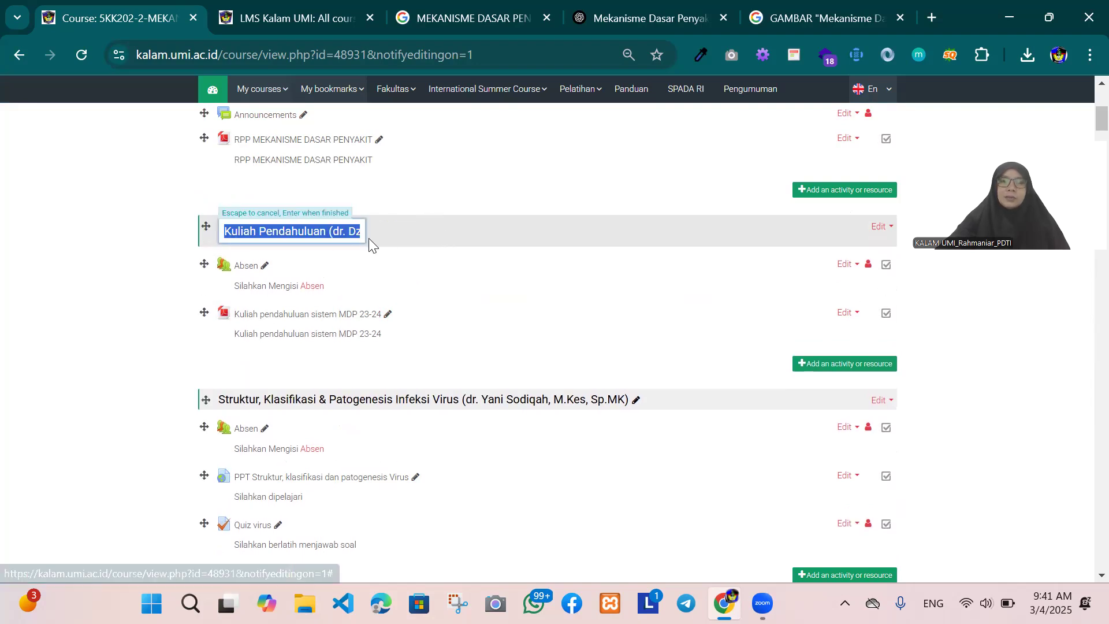
left_click(342, 231)
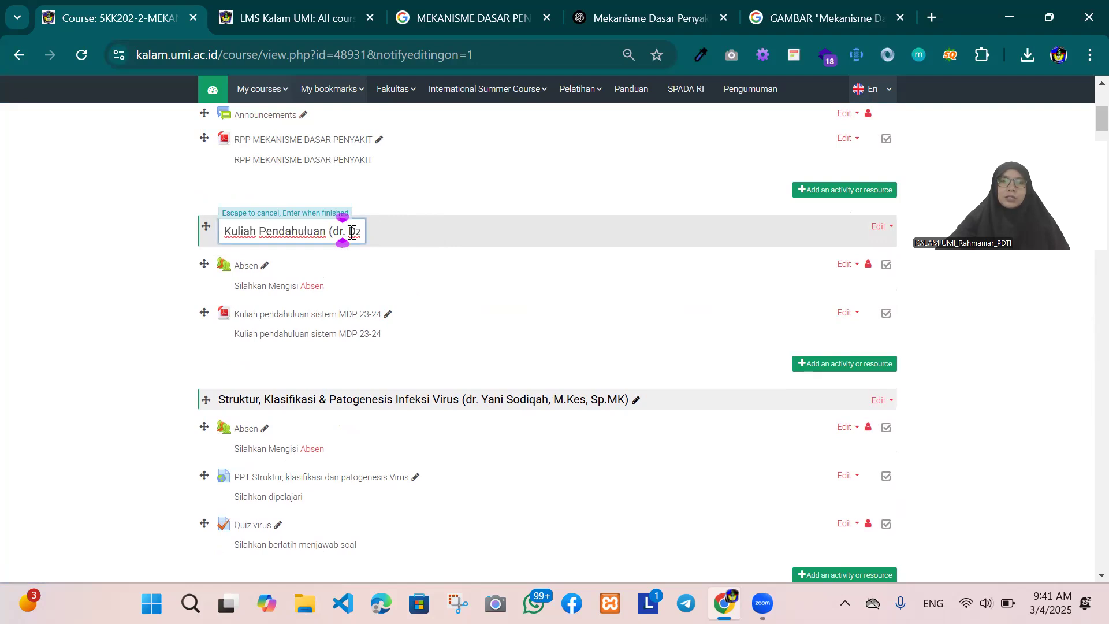
left_click_drag(351, 232, 386, 235)
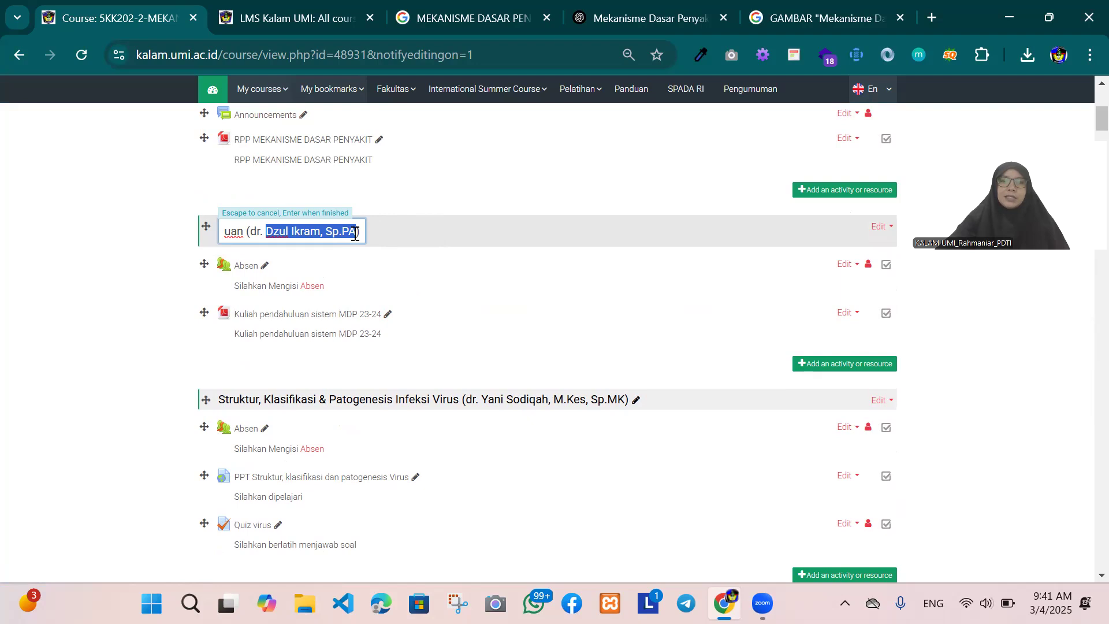
left_click(363, 232)
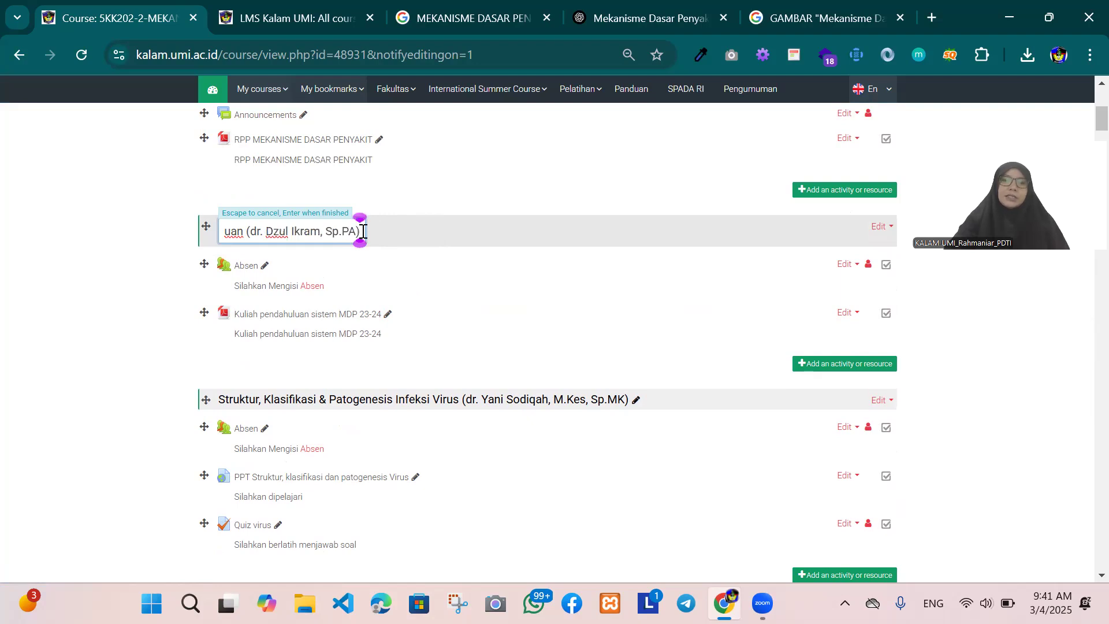
key("Return")
Step: Check the Struktur, Klasifikasi & Patogenesis Infeksi Virus section's Absen for all past sessions, and return to the course with editing turned off
scroll(379, 260, "down", 3)
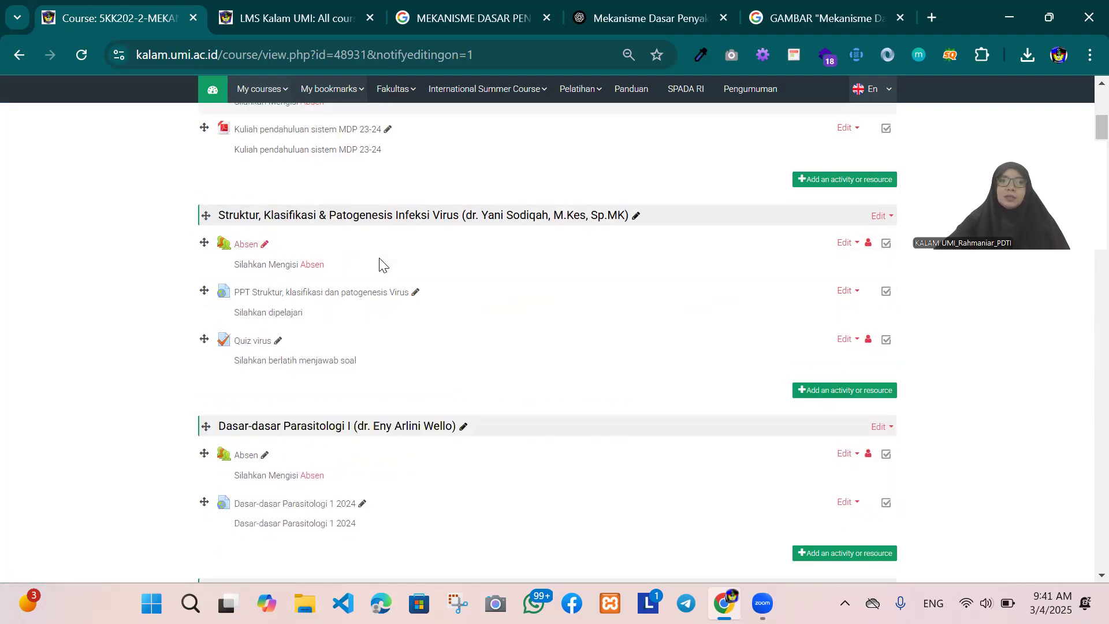
left_click(246, 246)
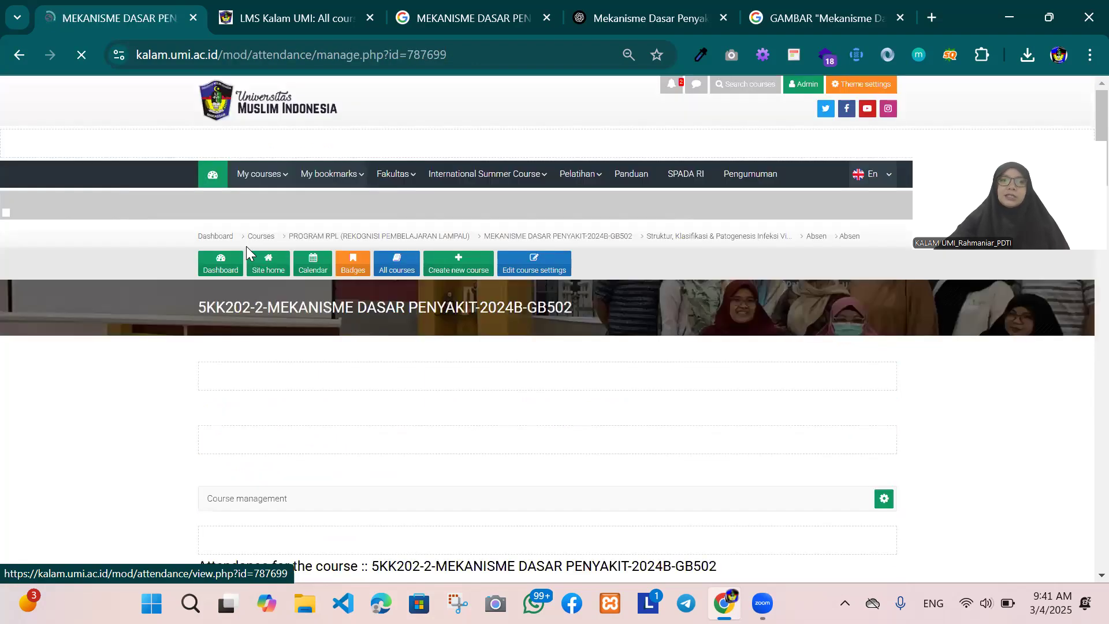
scroll(456, 303, "down", 6)
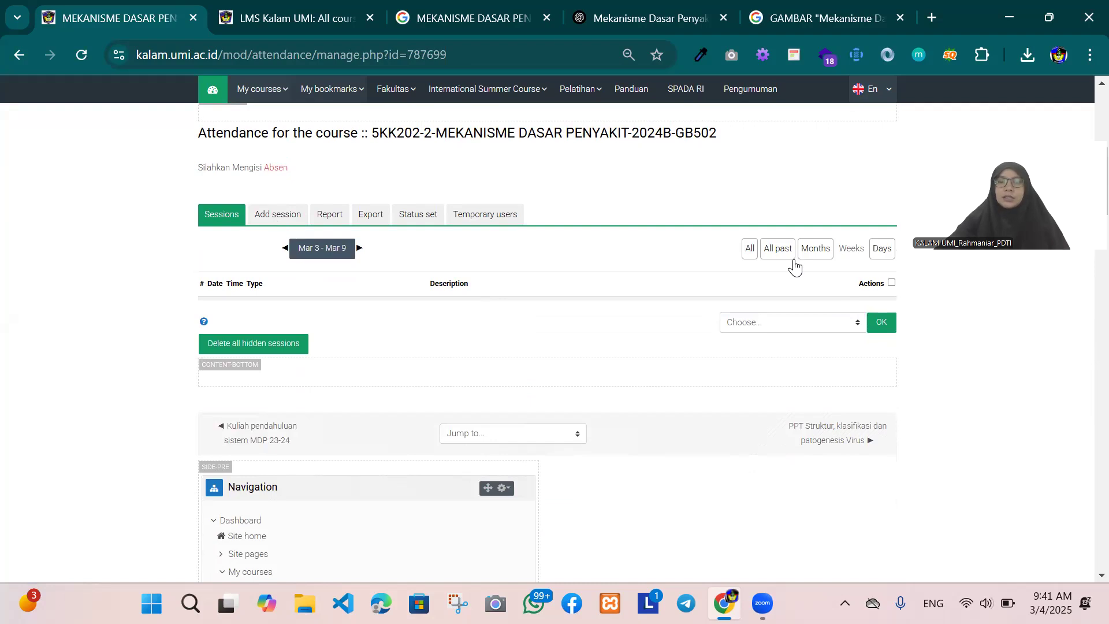
left_click(779, 250)
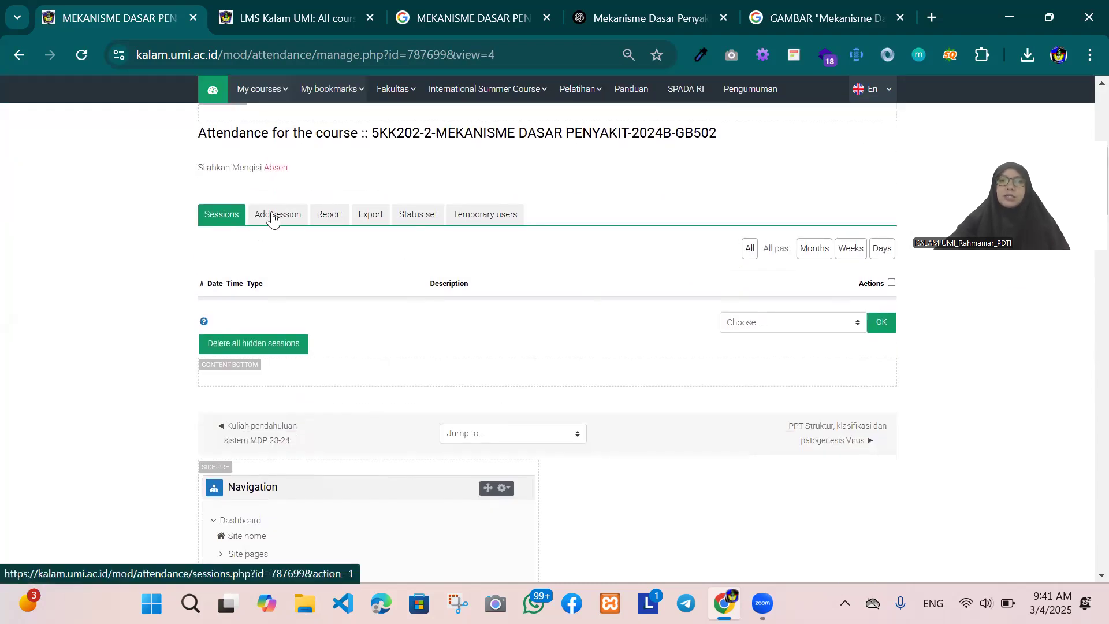
scroll(445, 355, "up", 8)
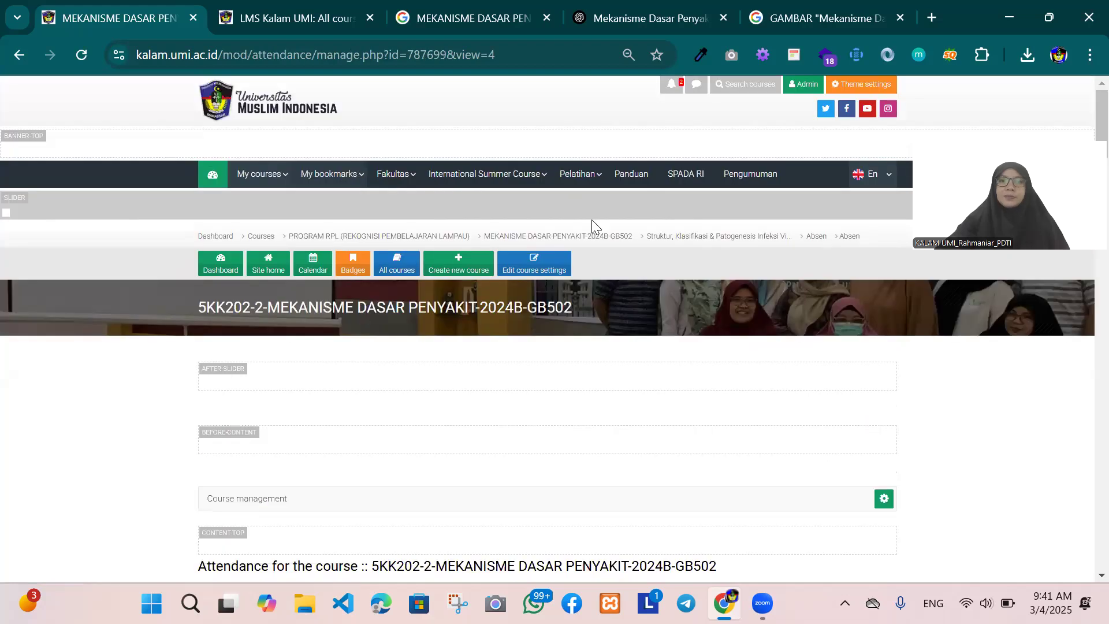
left_click(668, 239)
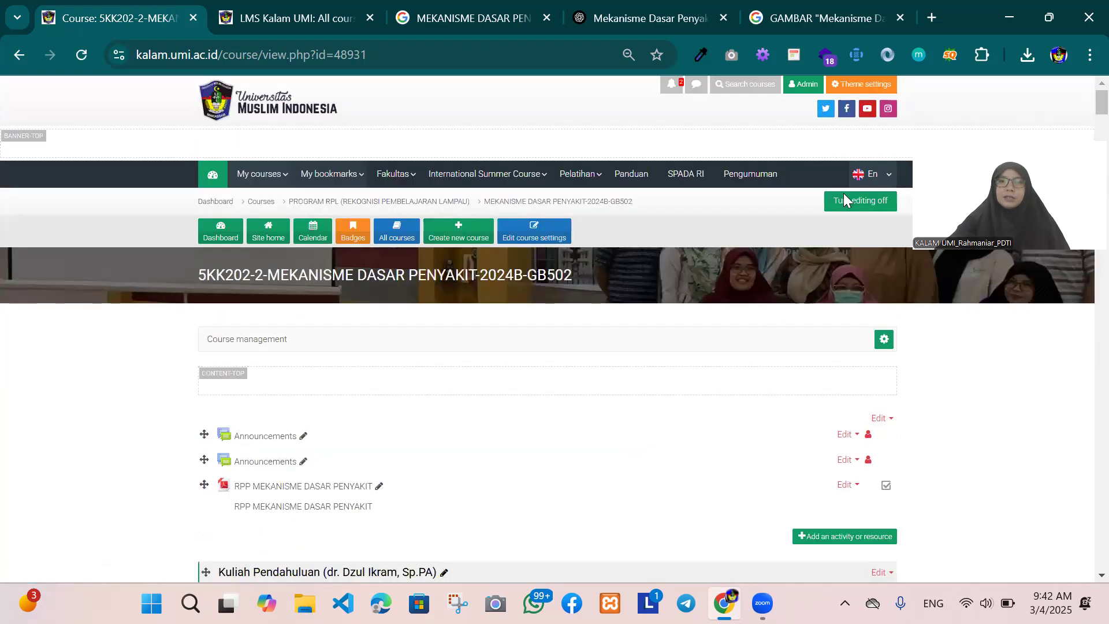
left_click(841, 207)
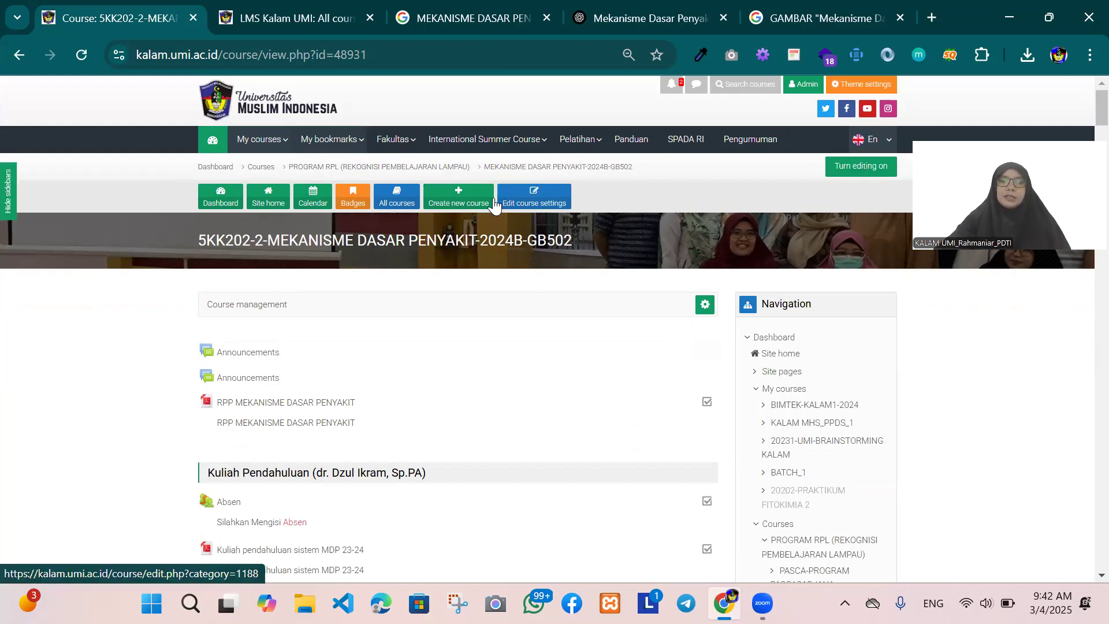
Step: Open the course's settings and set its category to FK-FAKULTAS KEDOKTERAN / FK/S1 - SARJANA KEDOKTERAN / FK-SKED/Semester Genap 2024-2025
left_click(530, 200)
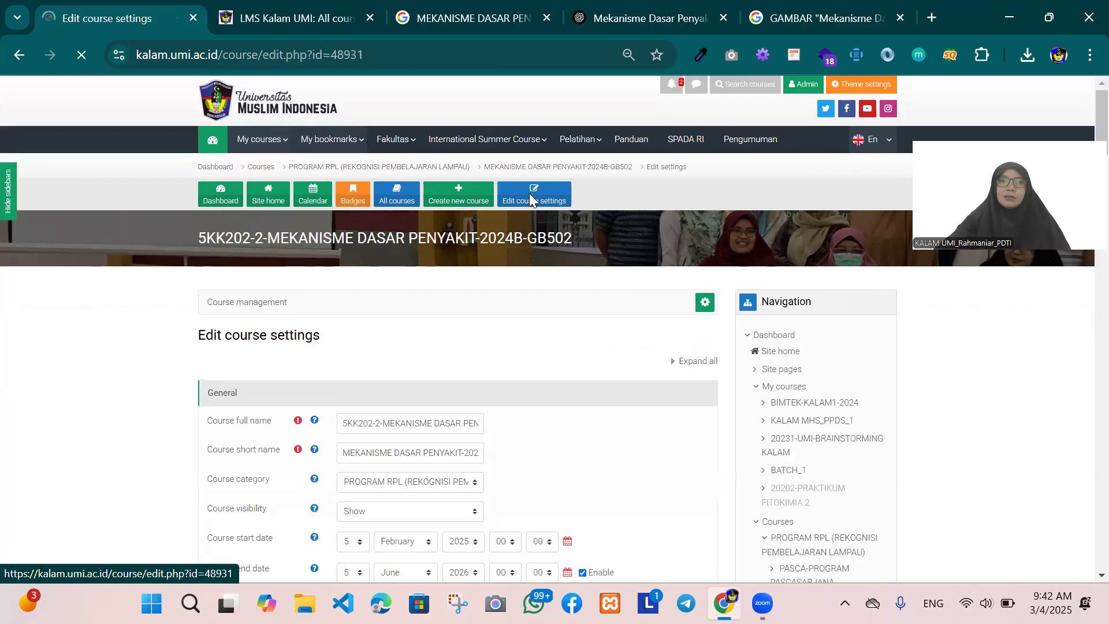
scroll(502, 321, "down", 3)
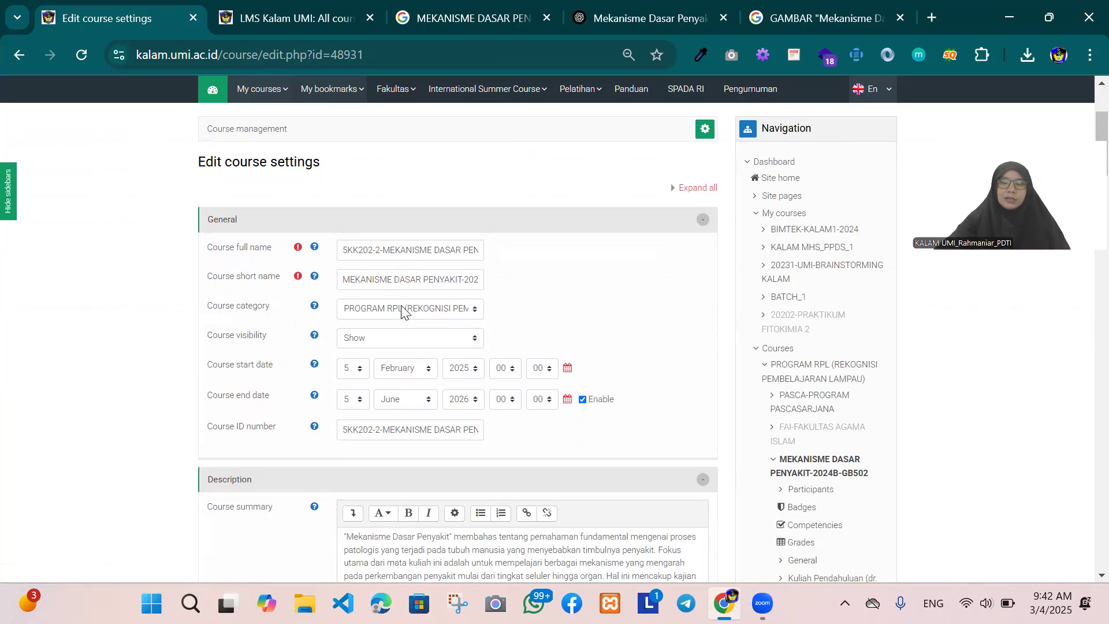
left_click(403, 312)
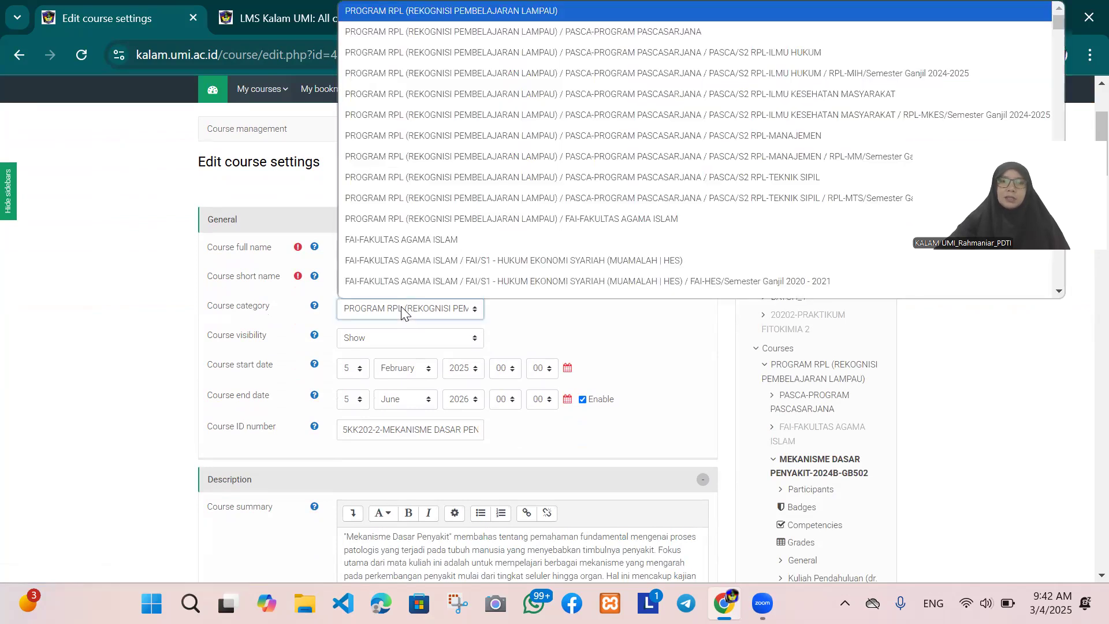
scroll(465, 249, "down", 1)
scroll(467, 249, "down", 8)
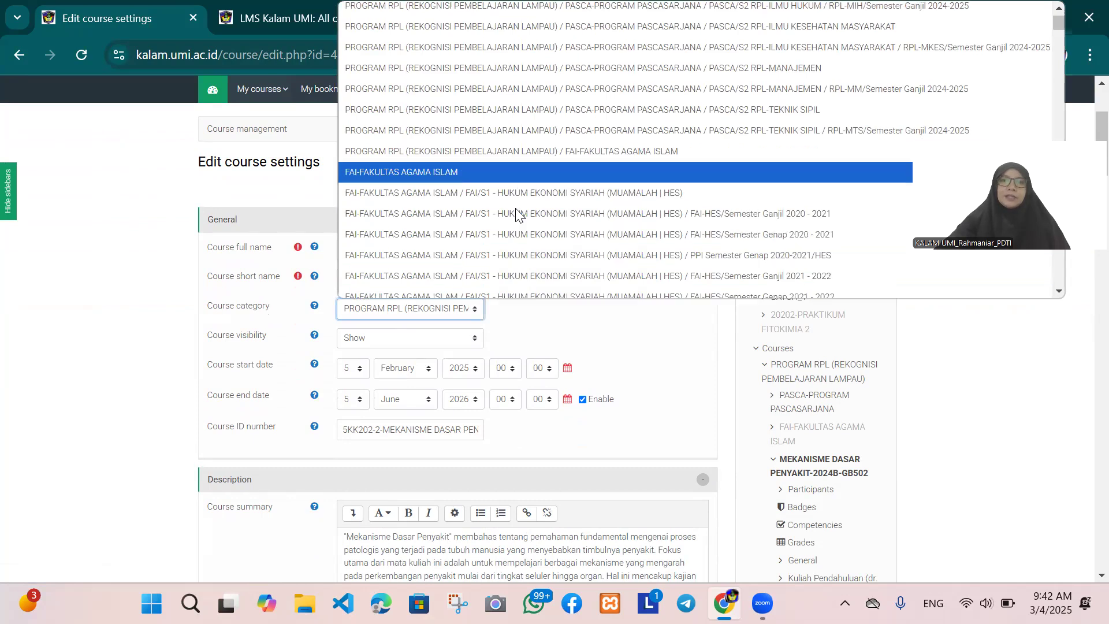
scroll(524, 223, "down", 10)
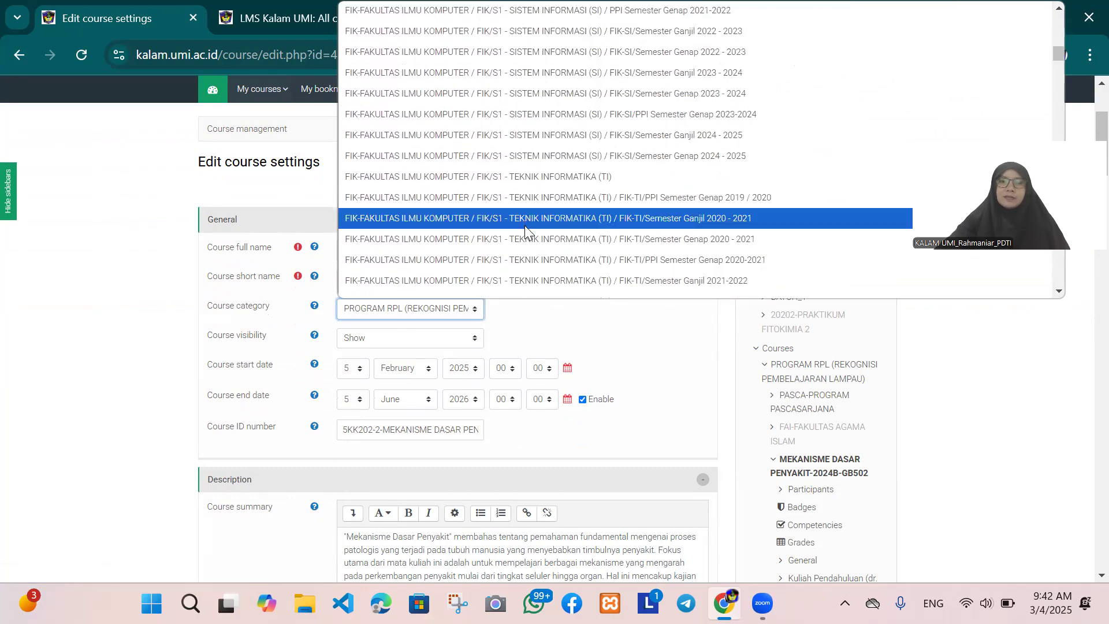
scroll(527, 229, "up", 5)
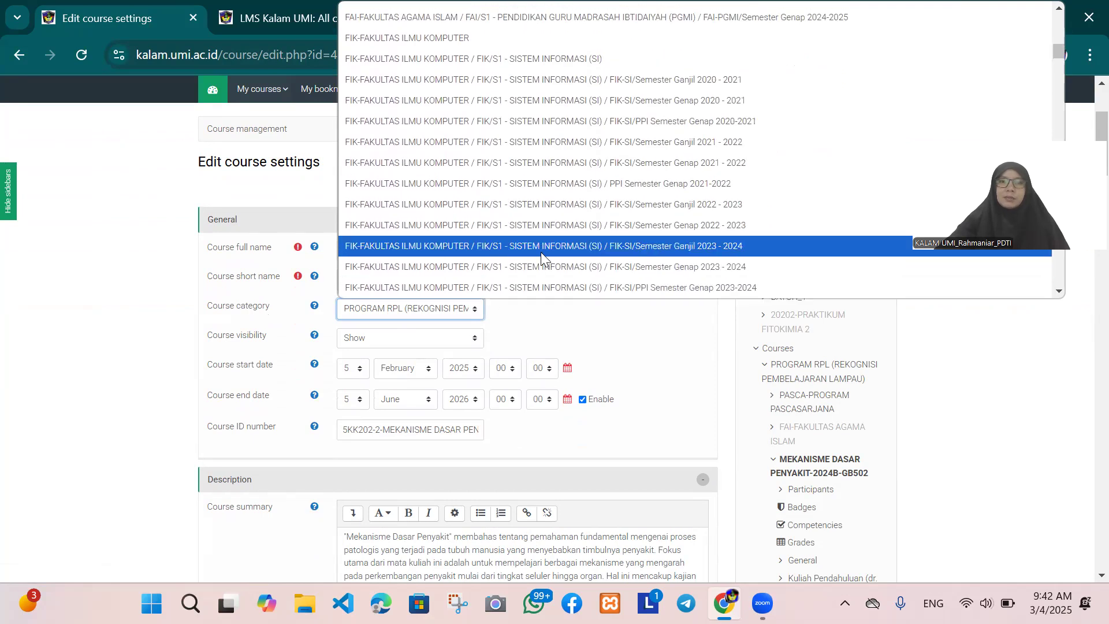
scroll(541, 252, "up", 10)
scroll(542, 252, "up", 10)
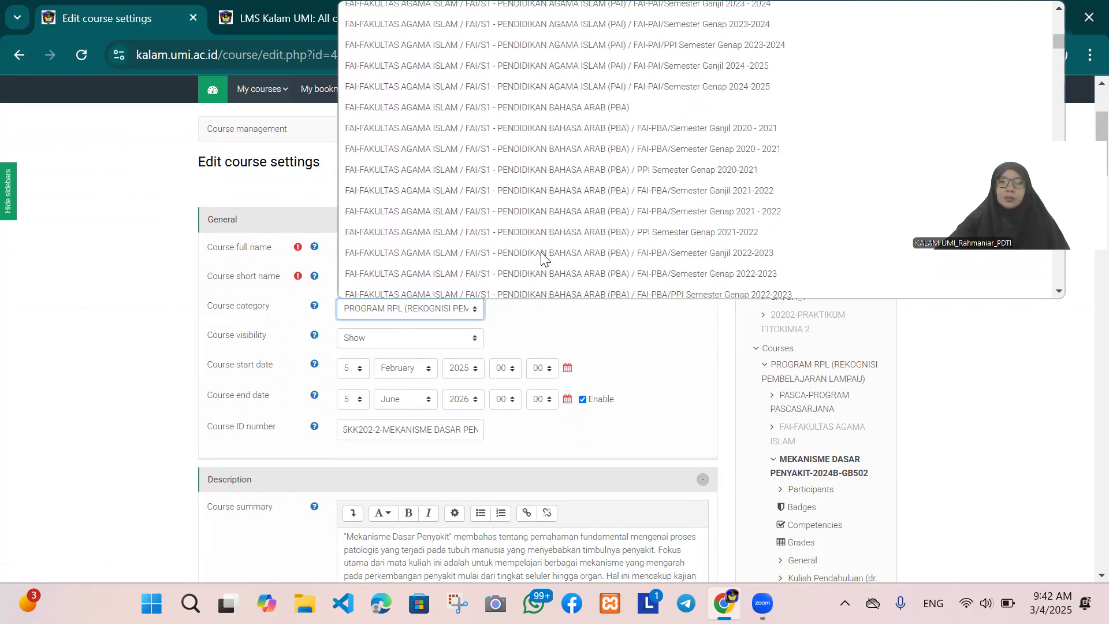
scroll(542, 258, "down", 15)
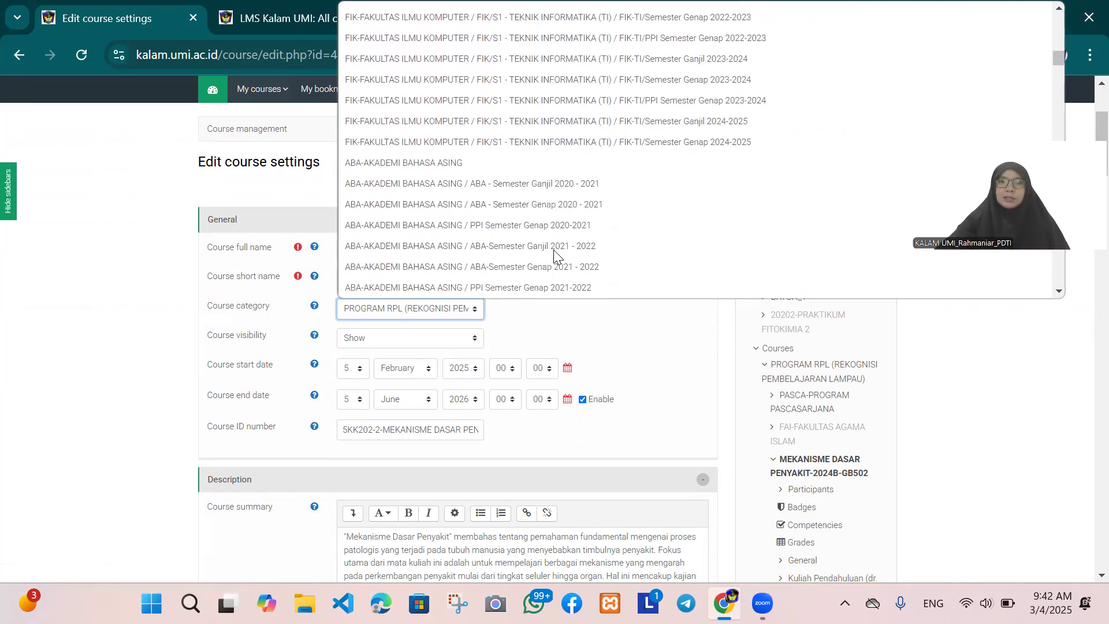
scroll(572, 236, "up", 5)
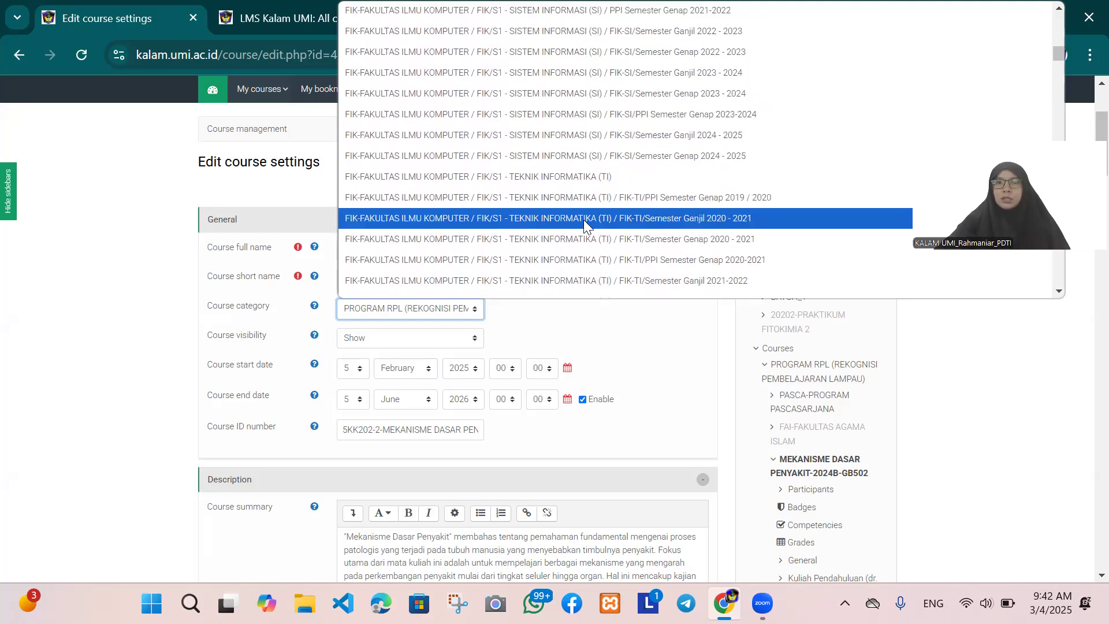
scroll(584, 219, "up", 3)
scroll(585, 224, "up", 12)
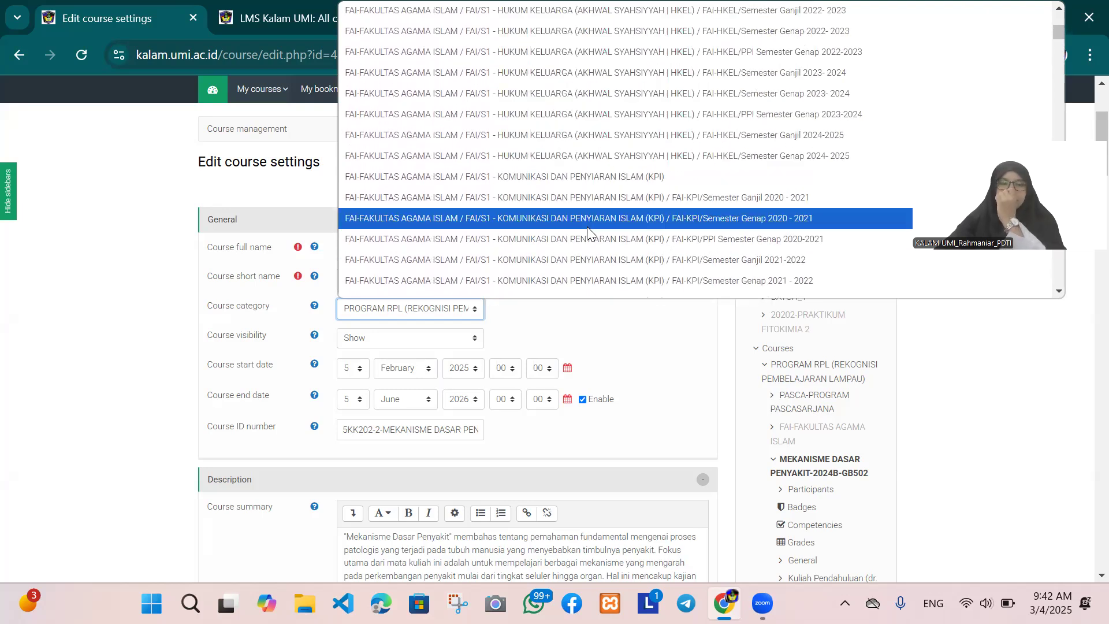
scroll(595, 230, "up", 6)
scroll(601, 229, "up", 6)
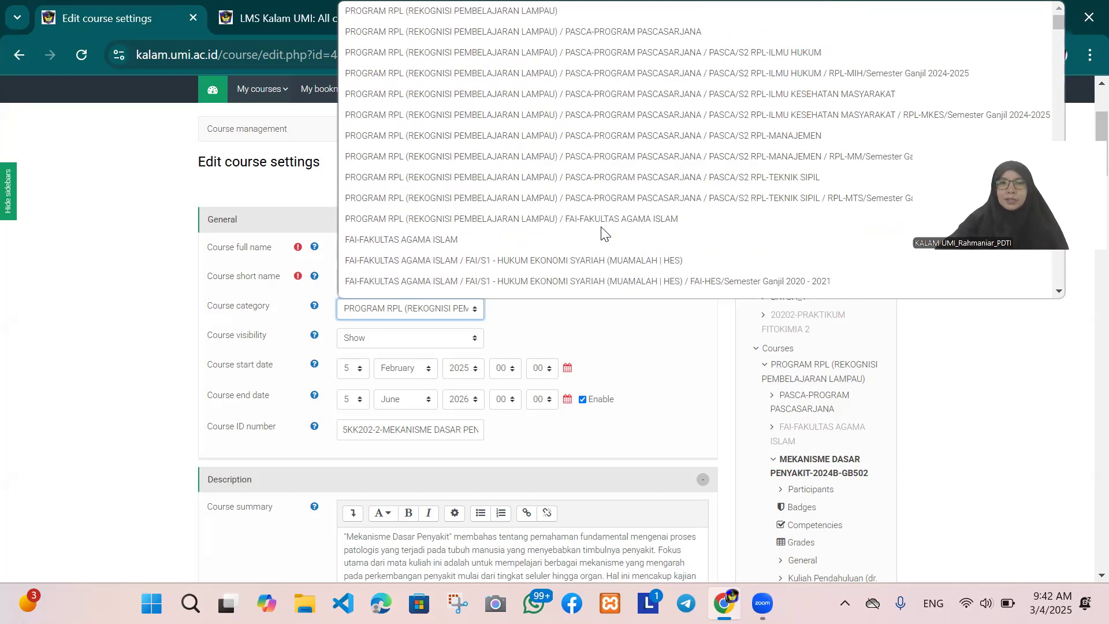
scroll(601, 225, "down", 10)
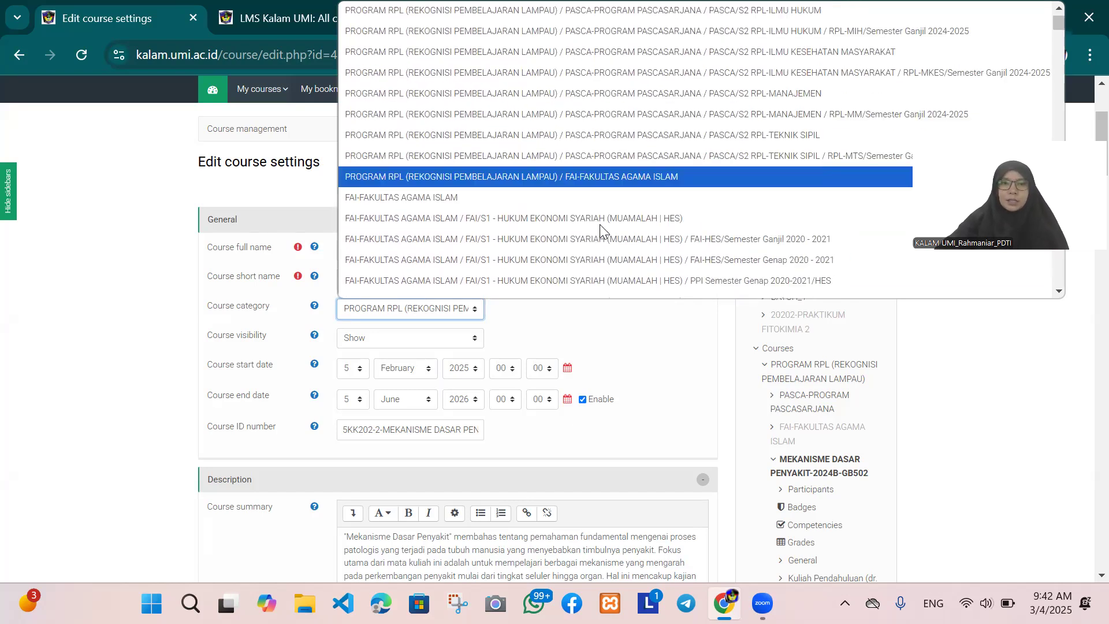
scroll(601, 228, "down", 10)
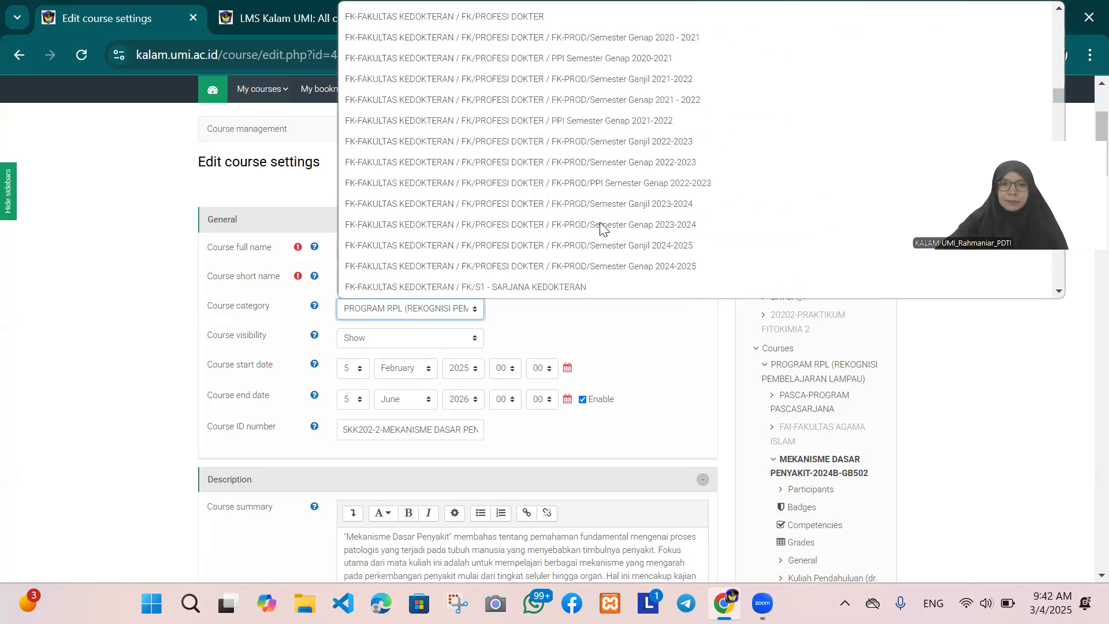
scroll(601, 228, "down", 10)
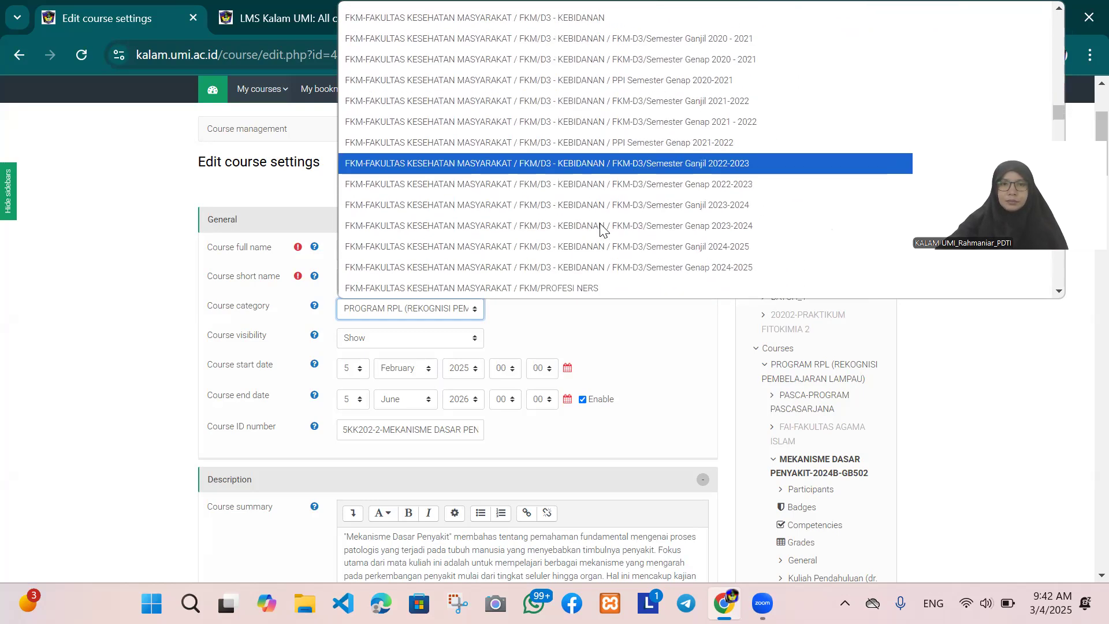
scroll(602, 228, "up", 5)
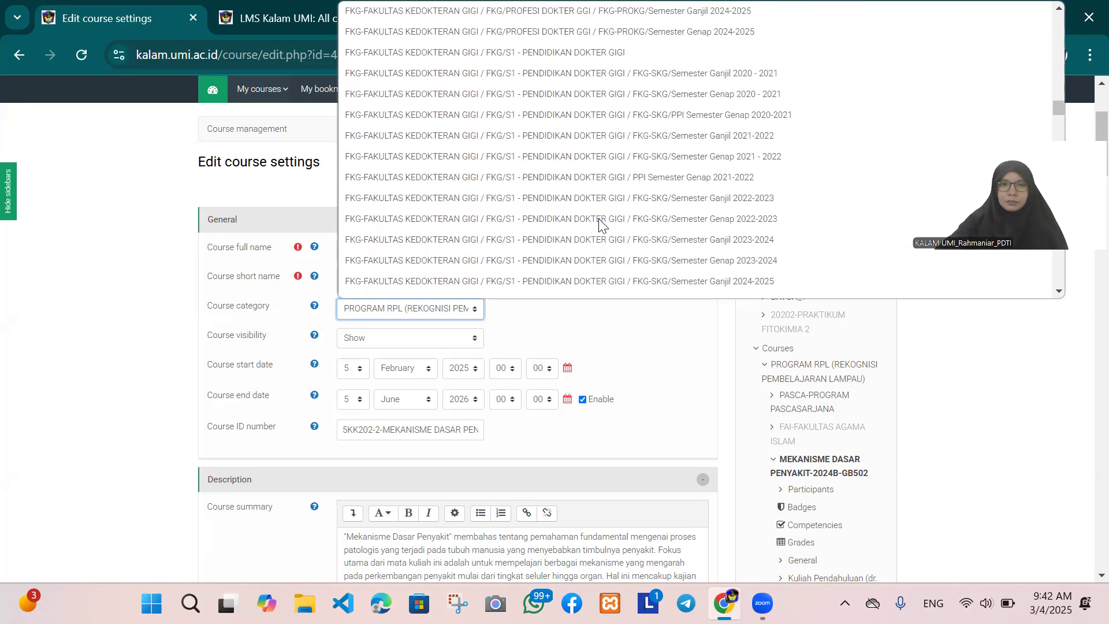
scroll(598, 218, "up", 6)
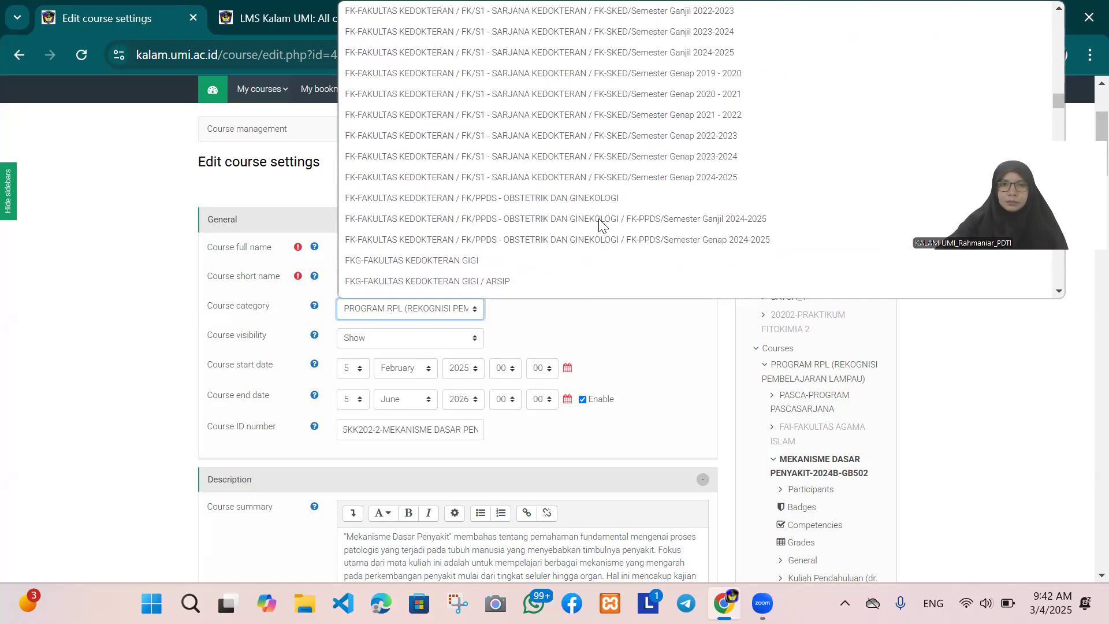
left_click(548, 178)
Step: Check the course full name, leaving it as it is, then save the settings and display the course
scroll(520, 207, "down", 15)
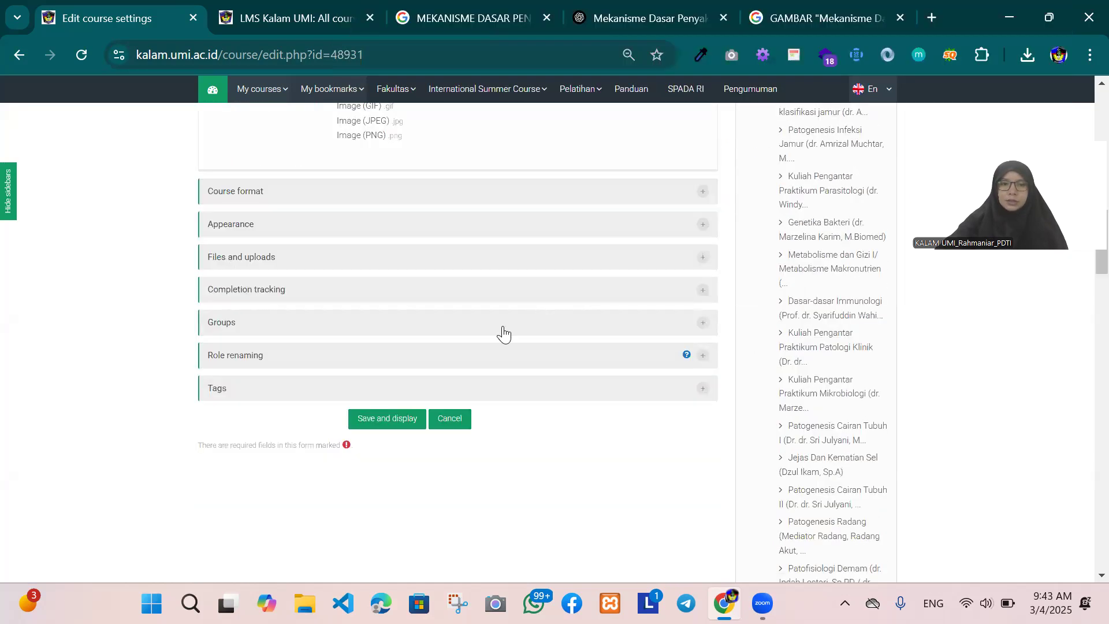
scroll(472, 361, "up", 15)
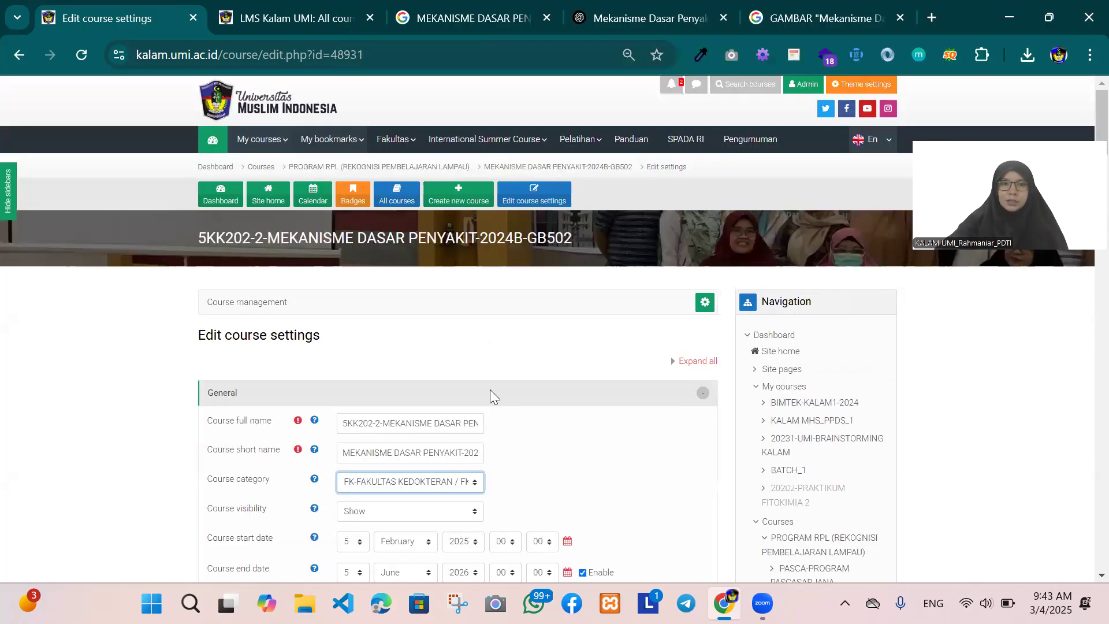
left_click(456, 423)
key("ctrl+a")
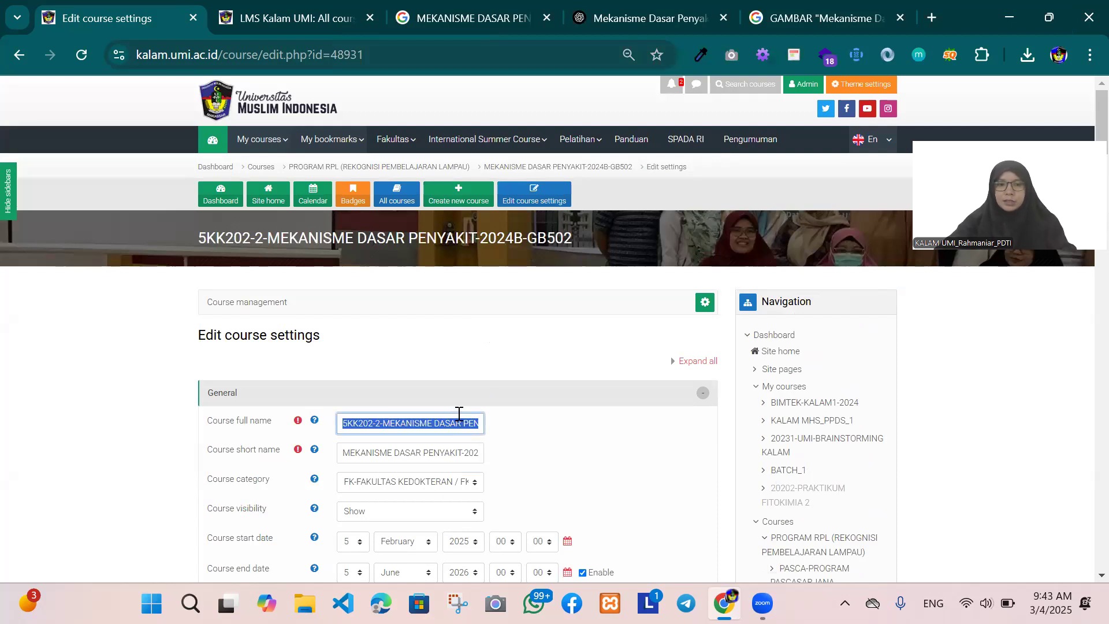
scroll(474, 416, "down", 7)
scroll(483, 411, "down", 10)
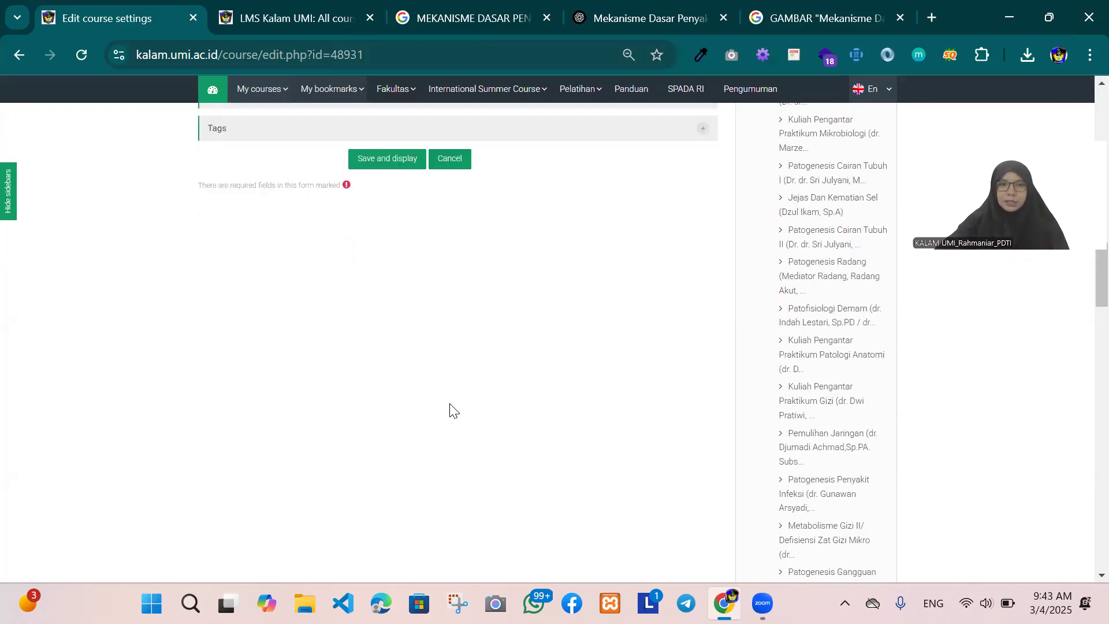
left_click(389, 162)
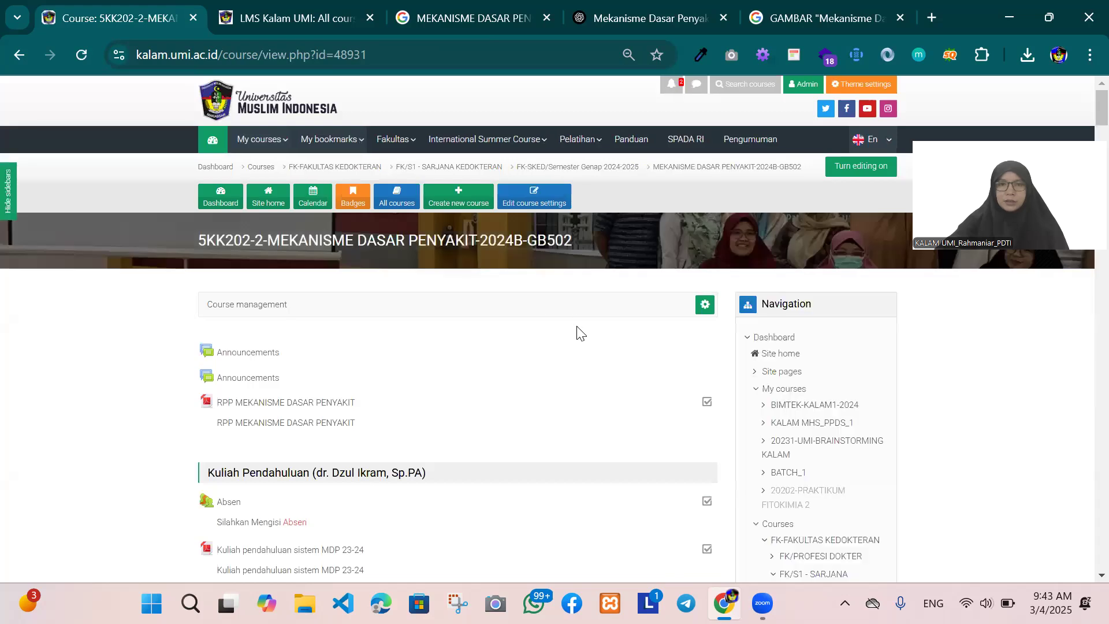
Step: Go to the Fakultas Kedokteran course list and expand FK/S1 - SARJANA KEDOKTERAN down to FK-SKED/Semester Genap 2024-2025
left_click(227, 198)
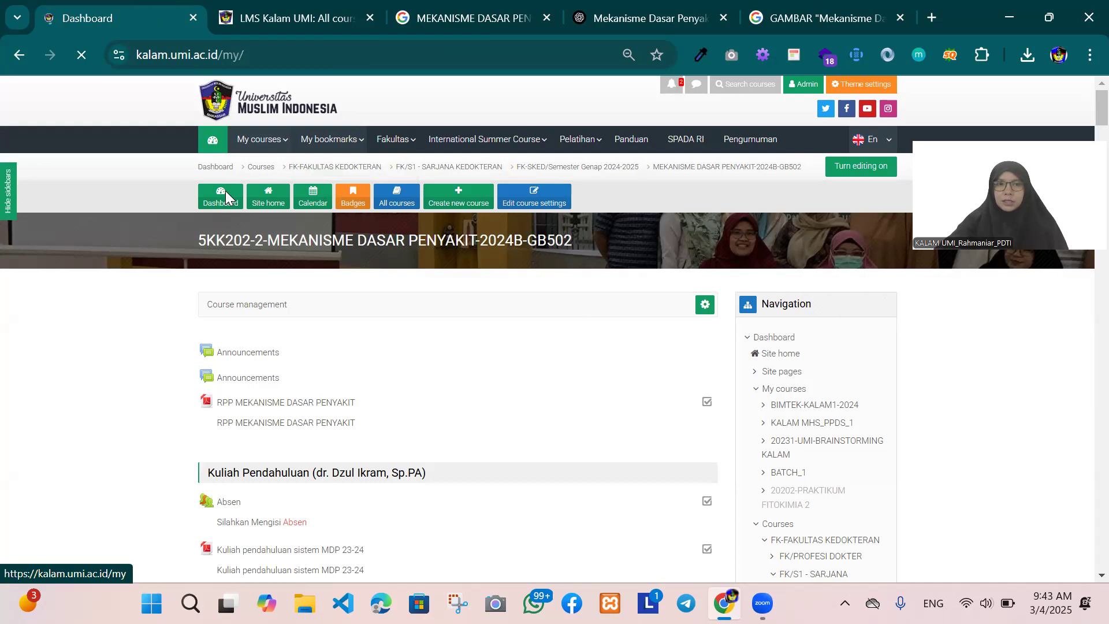
mouse_move(403, 147)
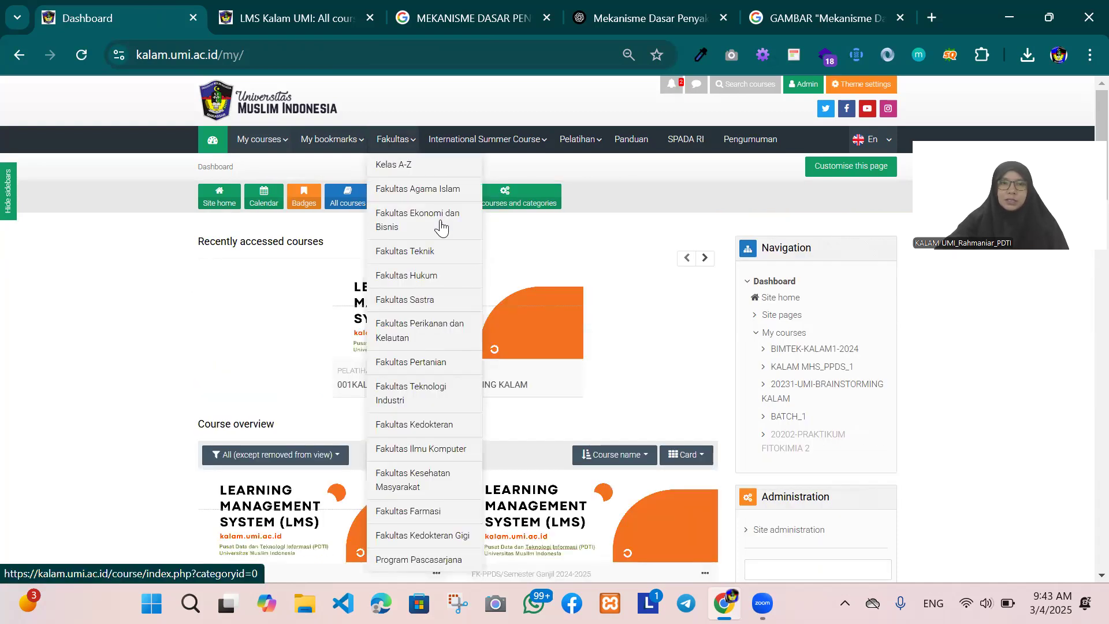
left_click(425, 425)
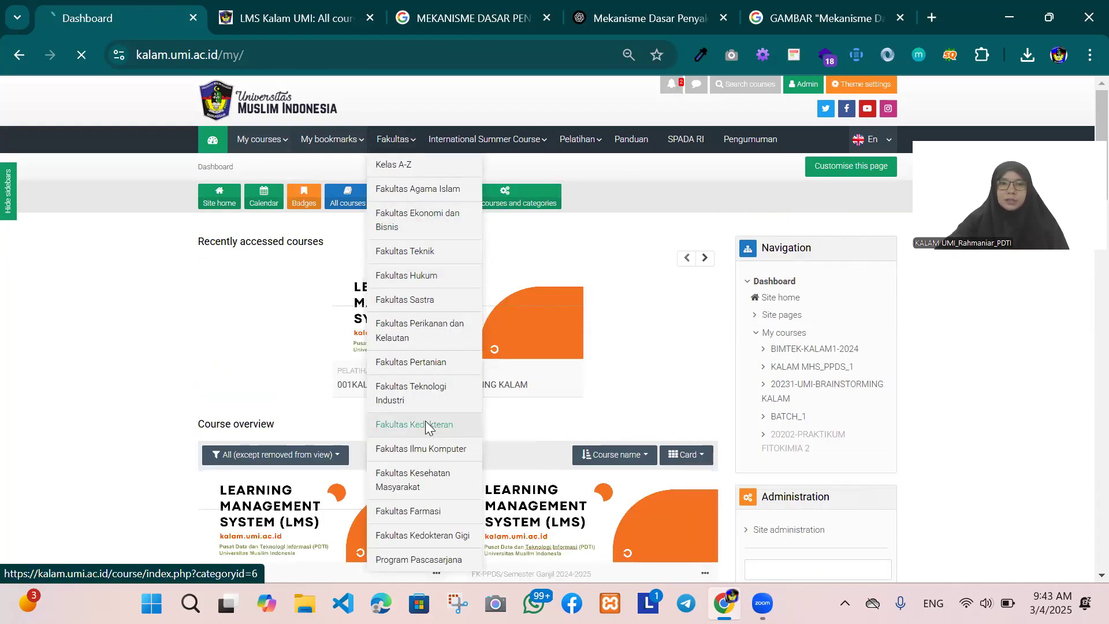
scroll(509, 387, "down", 3)
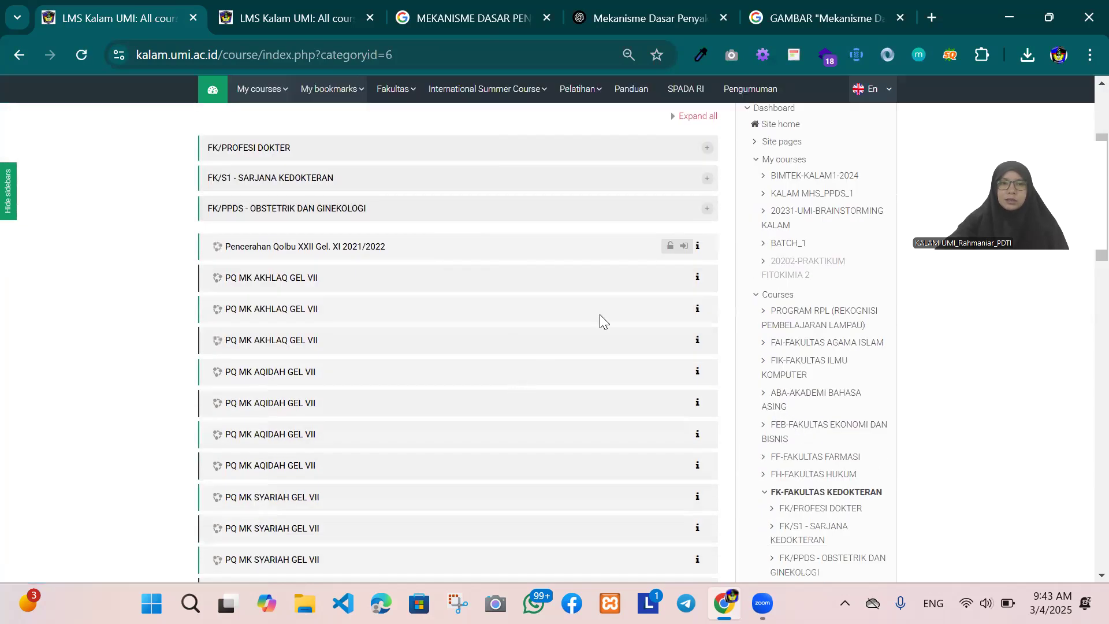
left_click(709, 179)
scroll(701, 207, "down", 4)
scroll(700, 208, "down", 2)
scroll(697, 217, "up", 5)
left_click(702, 425)
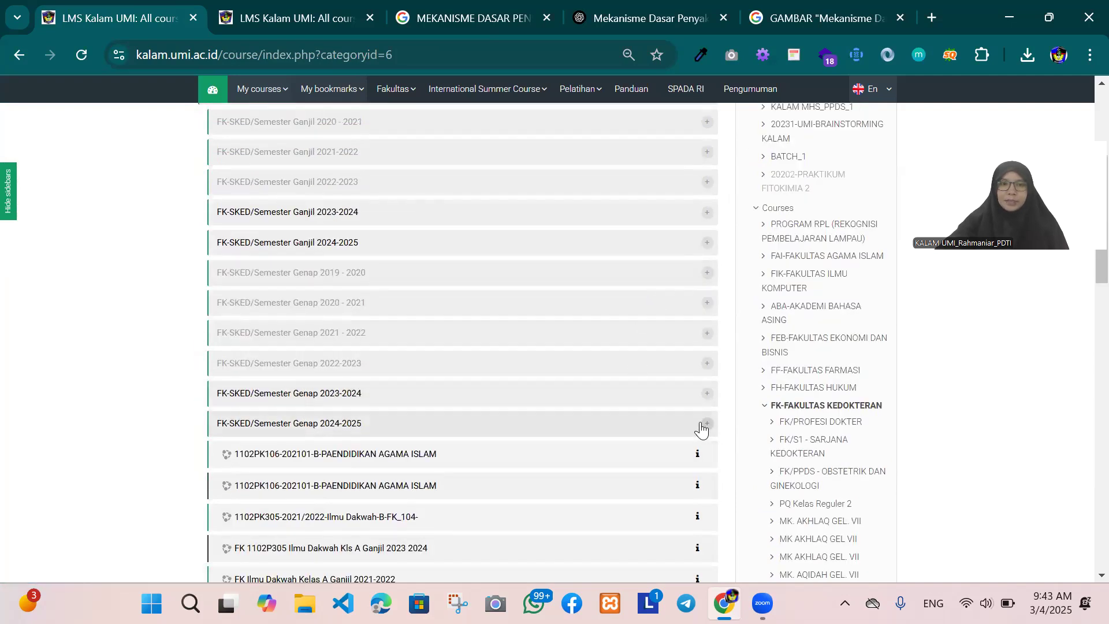
Step: Find 5KK202-2-MEKANISME DASAR PENYAKIT-2024B-GB502 in the semester's course list and examine its image, description and enrolled students
scroll(688, 398, "down", 5)
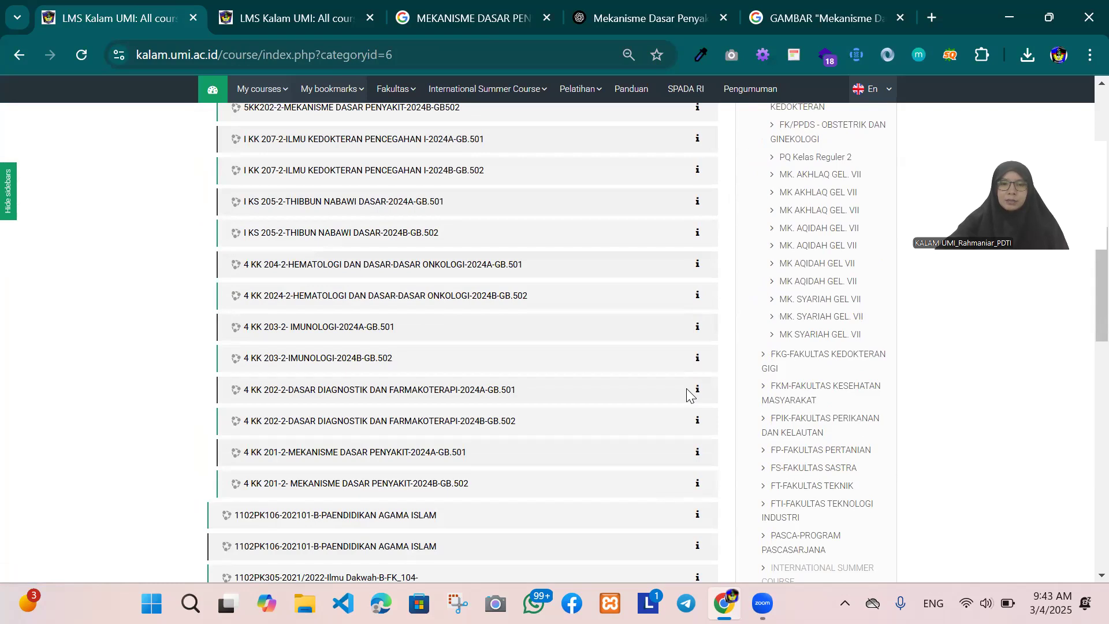
scroll(691, 396, "up", 4)
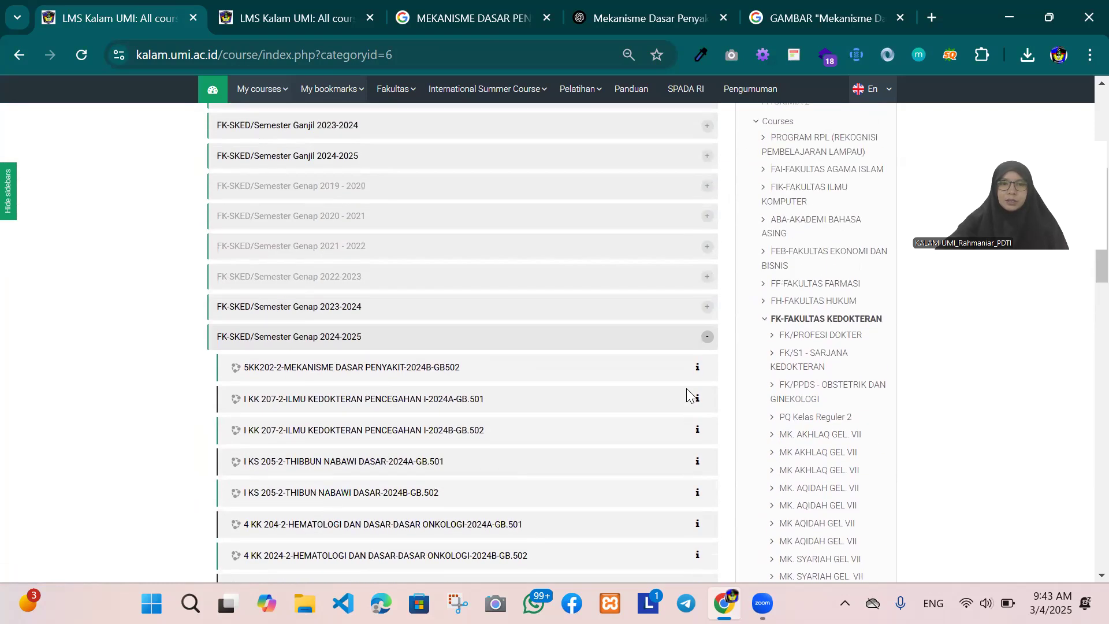
scroll(688, 390, "down", 5)
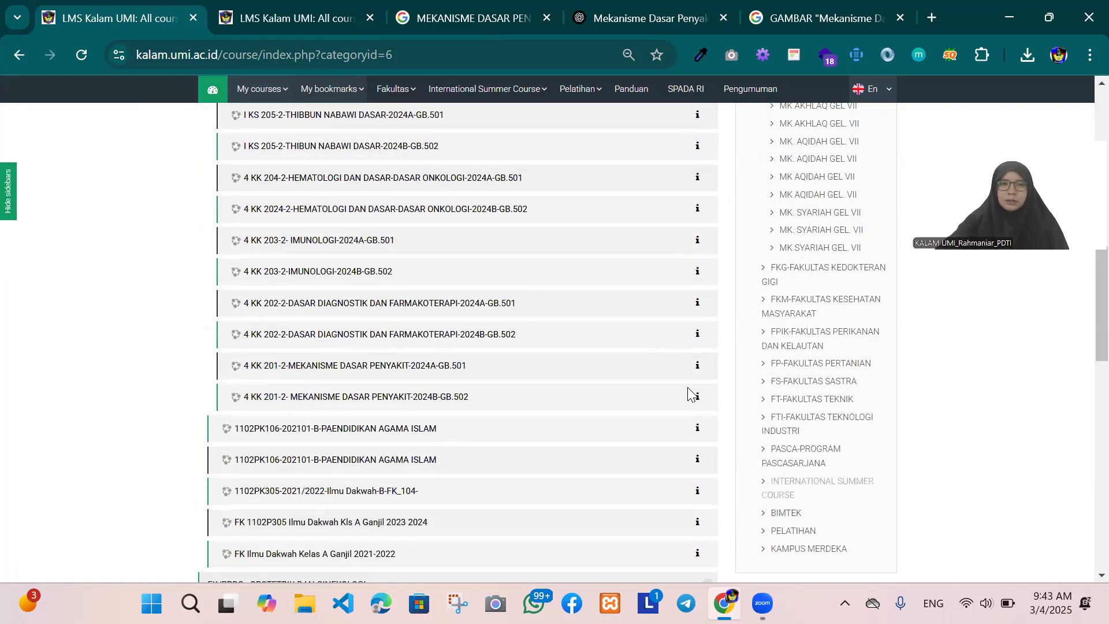
scroll(688, 389, "up", 4)
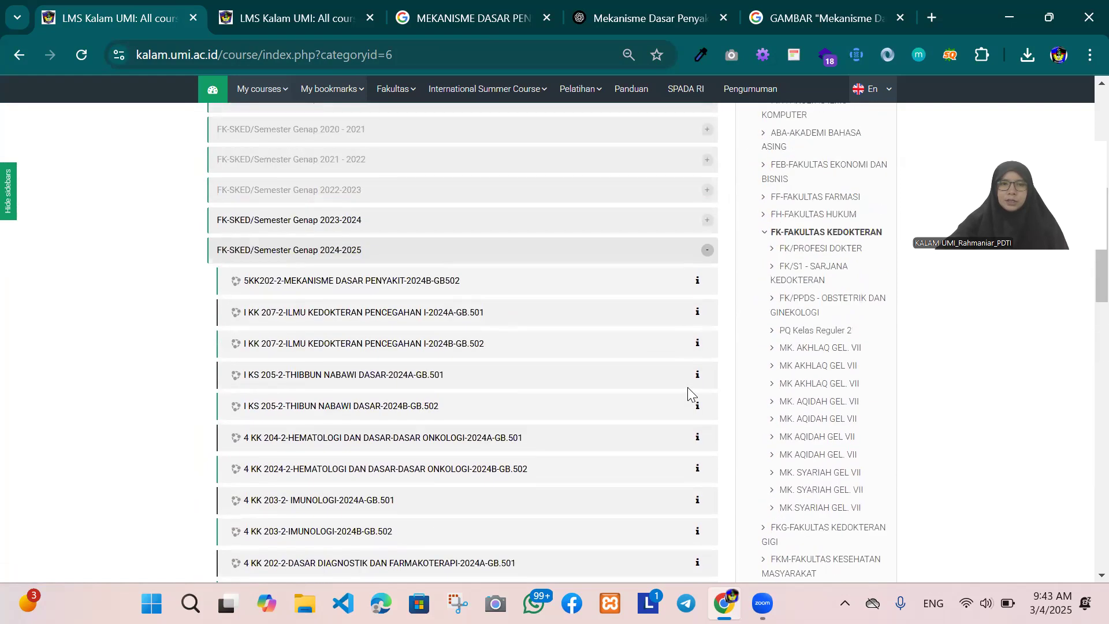
left_click(698, 281)
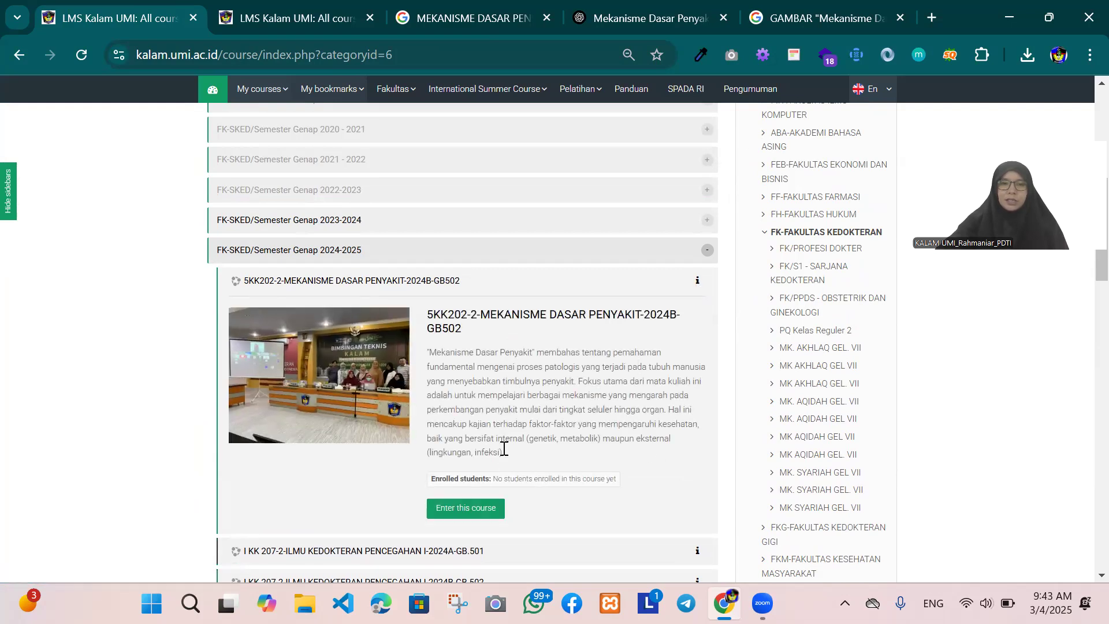
left_click_drag(517, 452, 421, 350)
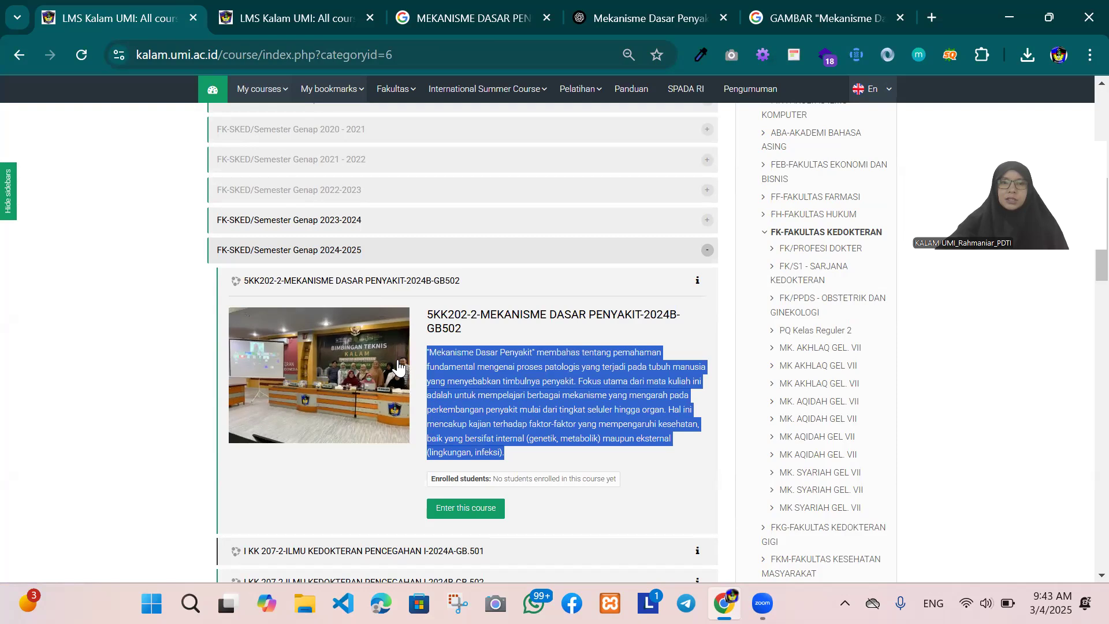
scroll(575, 349, "down", 2)
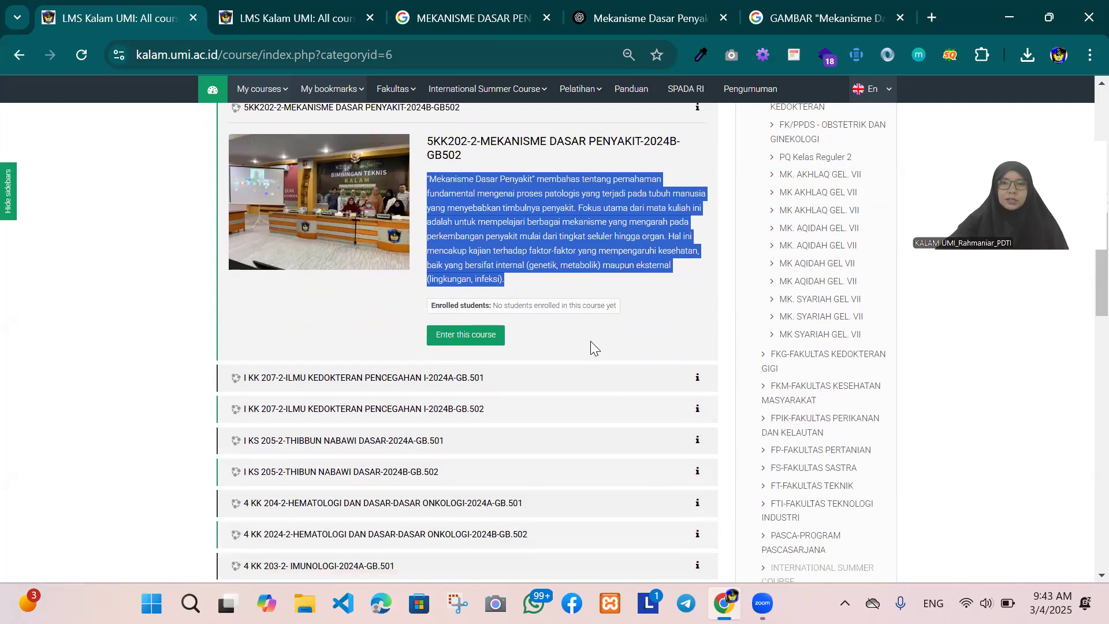
scroll(589, 346, "up", 1)
left_click(652, 370)
Step: Show the course information of 4 KK 201-2- MEKANISME DASAR PENYAKIT-2024B-GB.502 in the same semester list
scroll(663, 375, "down", 8)
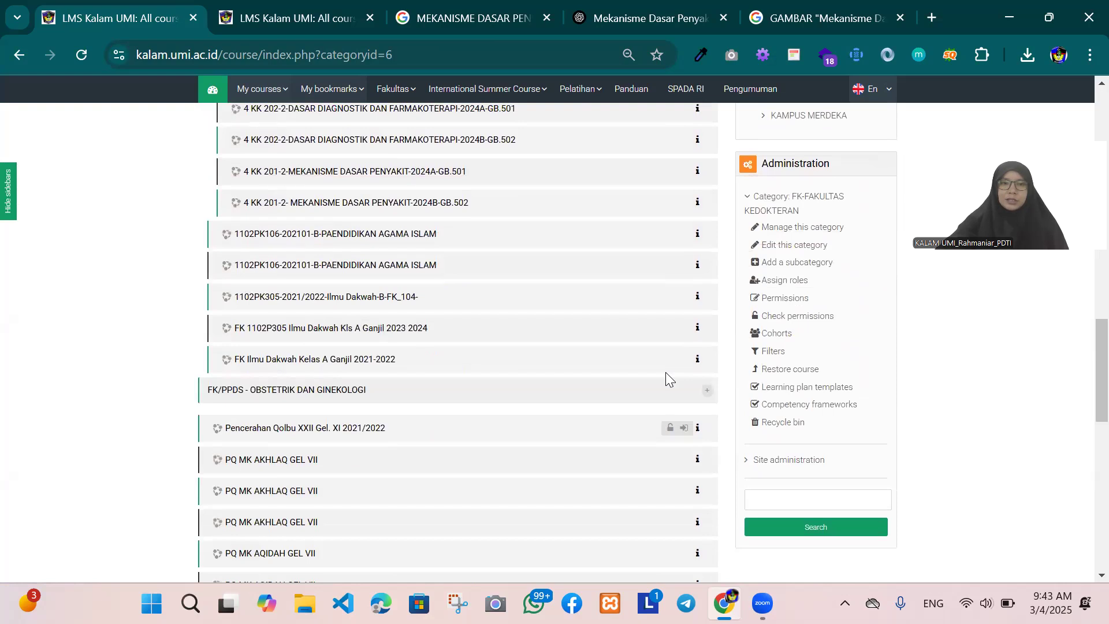
left_click(698, 203)
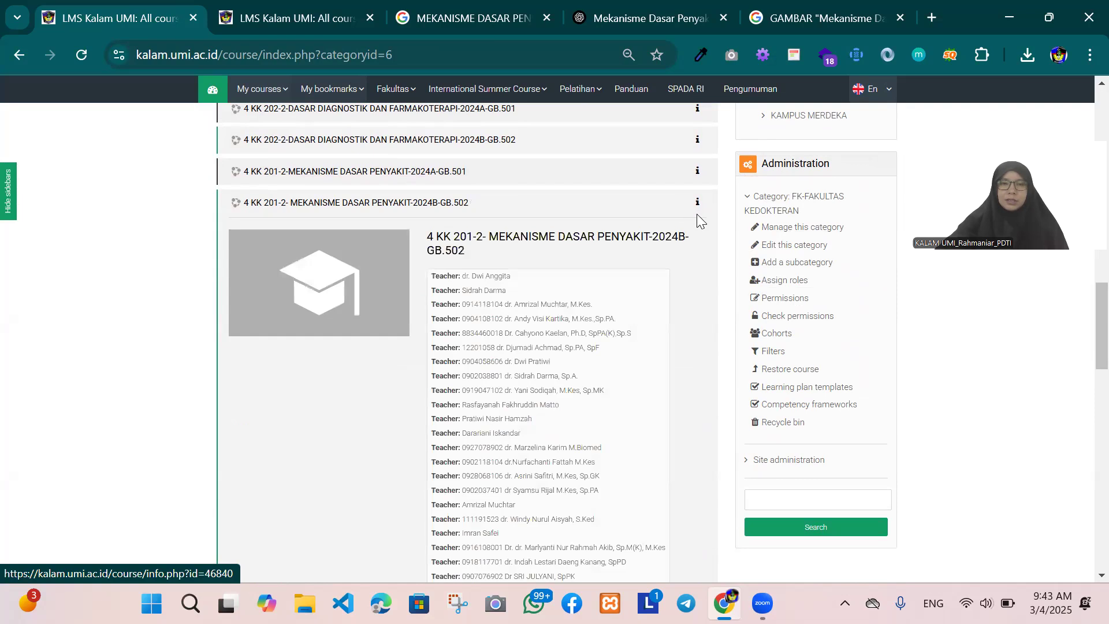
Step: Examine the teachers and the enrolled students listed for 4 KK 201-2- MEKANISME DASAR PENYAKIT-2024B-GB.502
scroll(472, 351, "down", 4)
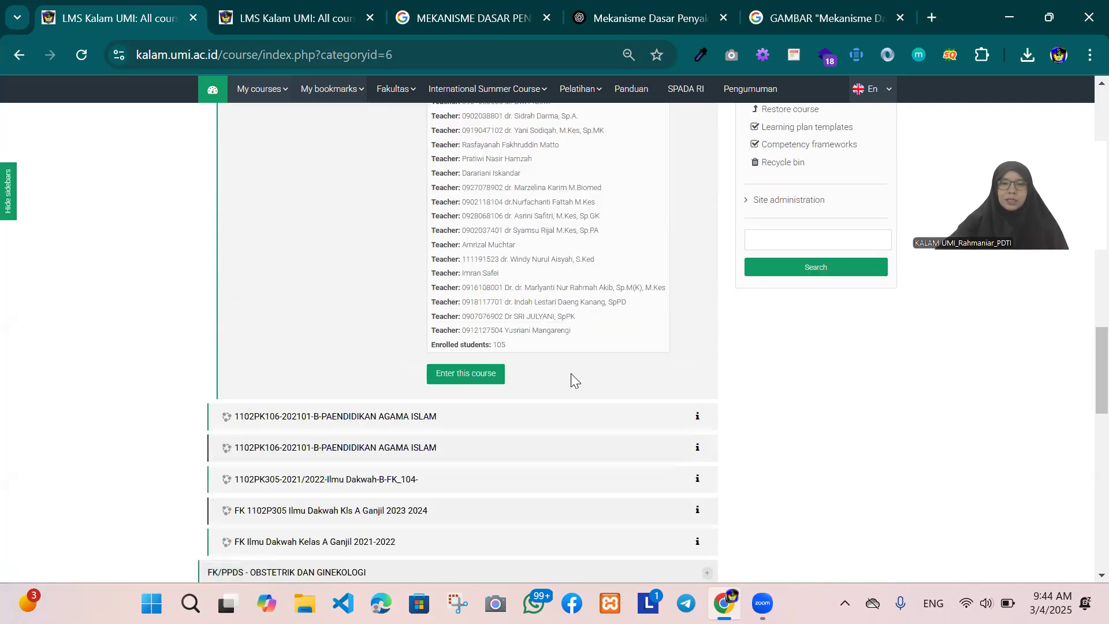
scroll(572, 370, "up", 7)
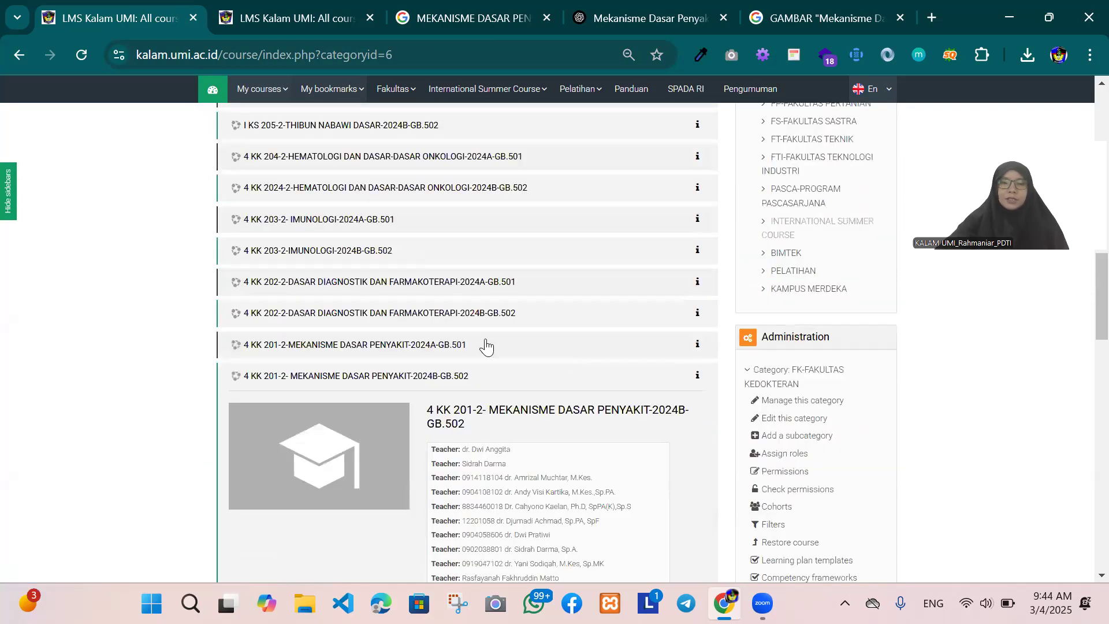
Step: Enter the course 5KK202-2-MEKANISME DASAR PENYAKIT-2024B-GB502 from the FK-SKED/Semester Genap 2024-2025 list
scroll(482, 335, "up", 10)
scroll(479, 329, "down", 2)
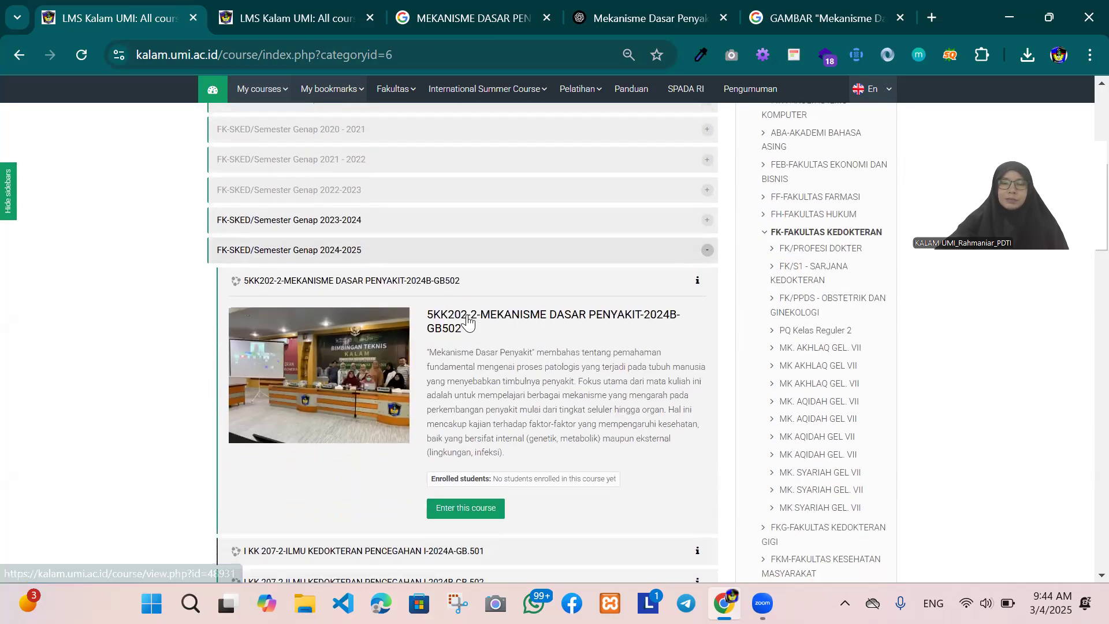
left_click(469, 508)
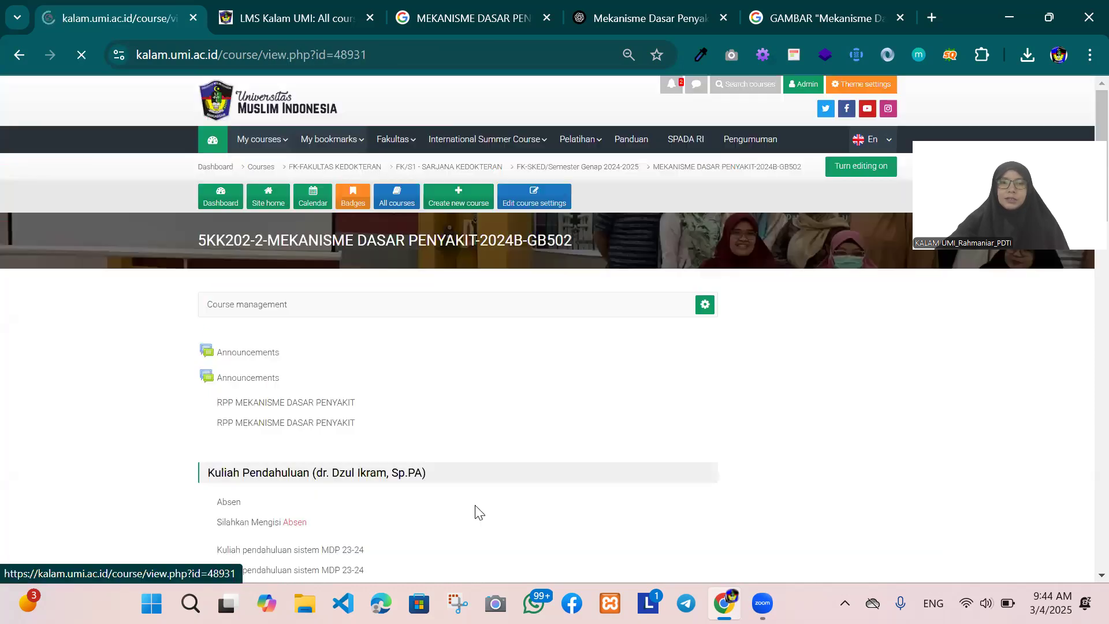
Step: Show the course's enrolled users and check which participants it has
scroll(815, 428, "down", 16)
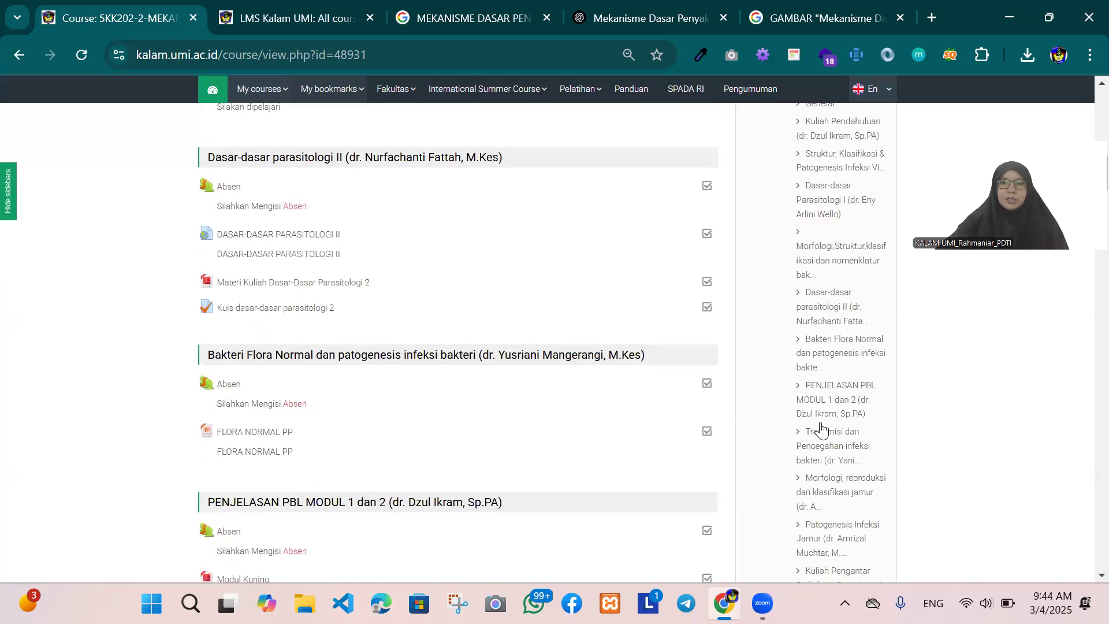
scroll(820, 430, "down", 20)
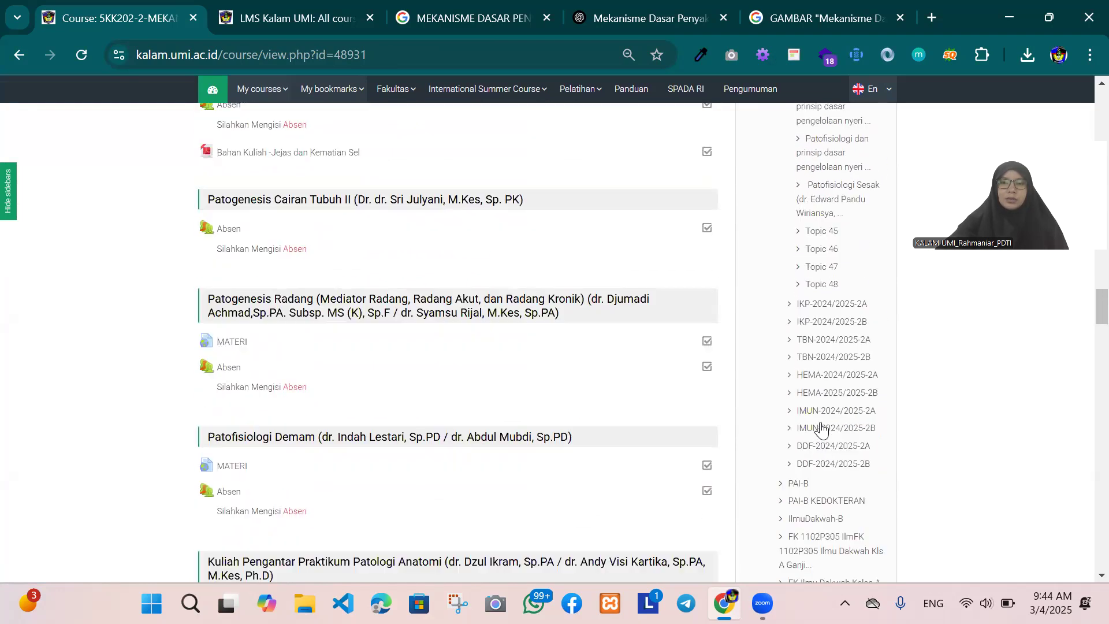
scroll(822, 431, "down", 15)
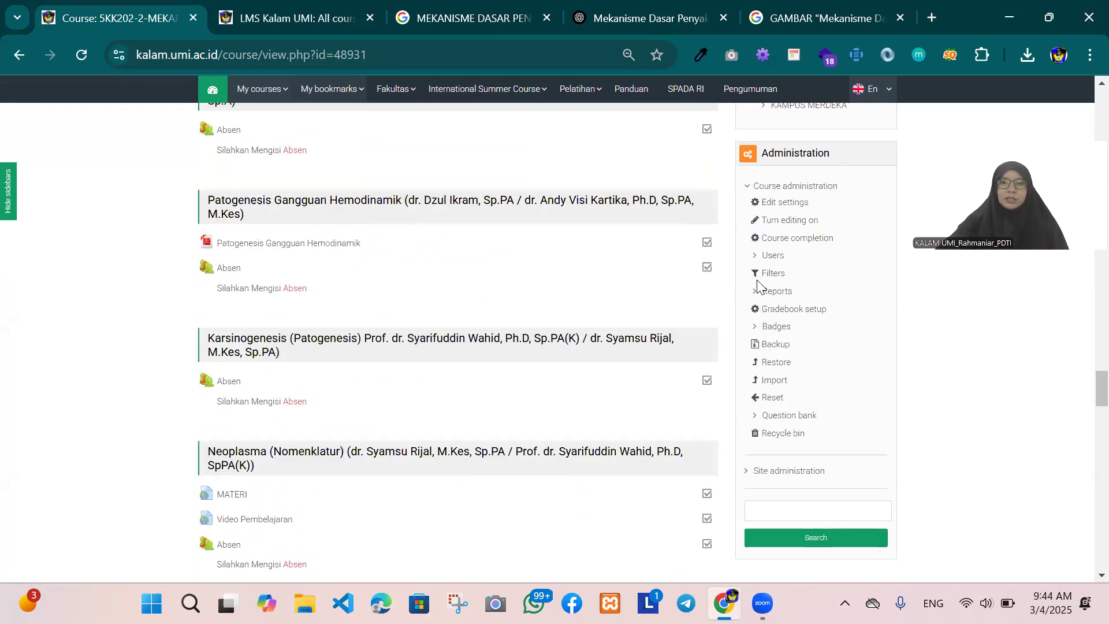
left_click(770, 255)
left_click(777, 275)
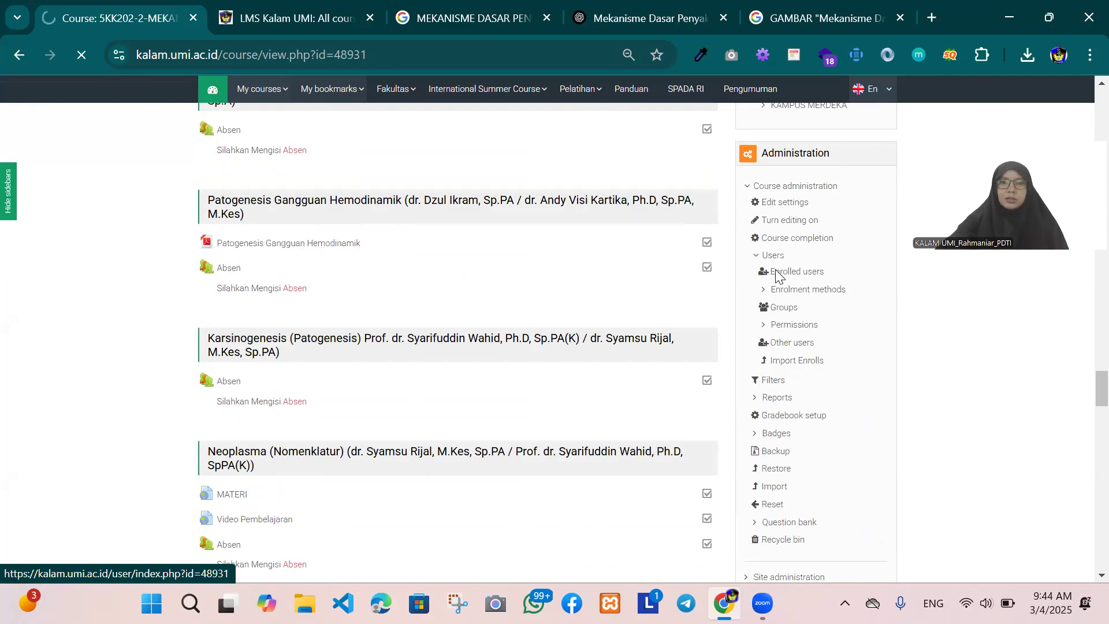
scroll(627, 303, "down", 3)
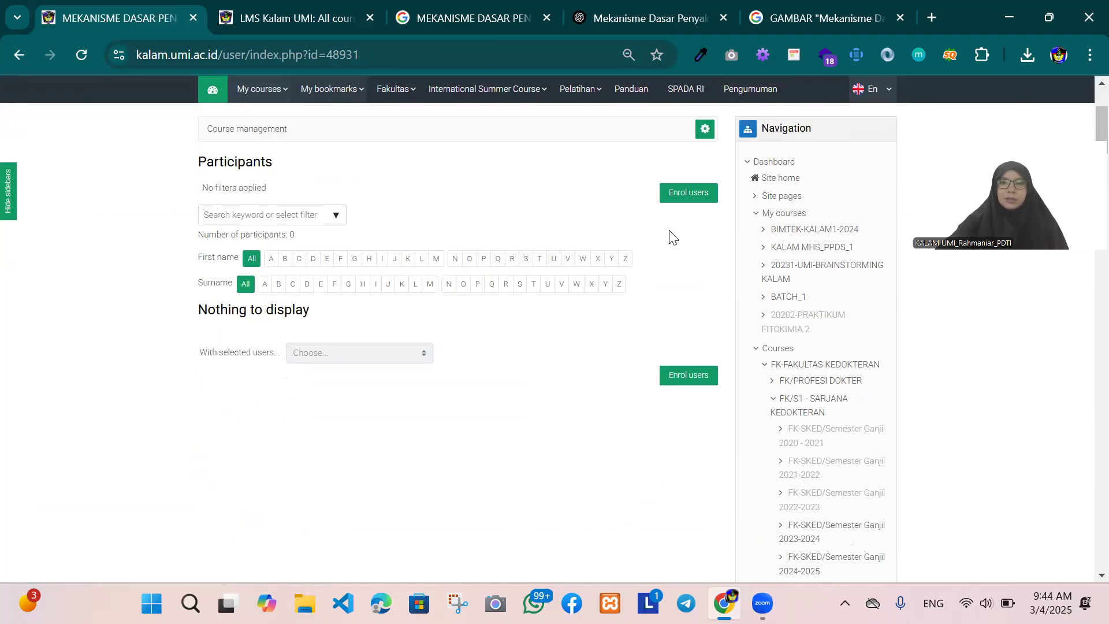
scroll(683, 238, "up", 3)
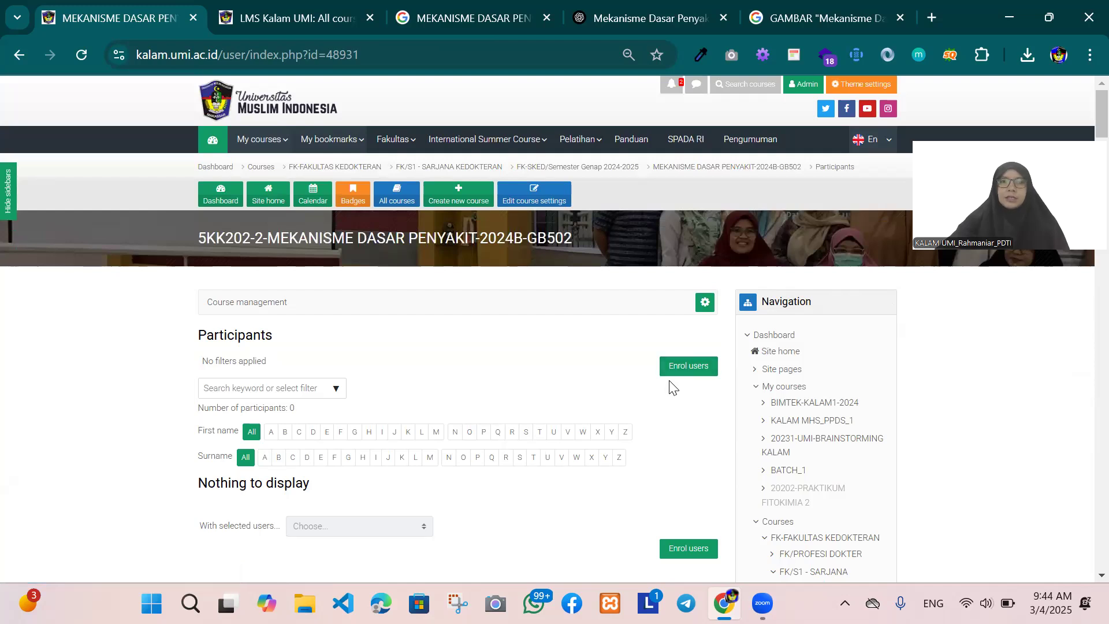
Step: Return to the course page, go up to its category FK-SKED/Semester Genap 2024-2025 and examine the courses listed there
left_click(685, 166)
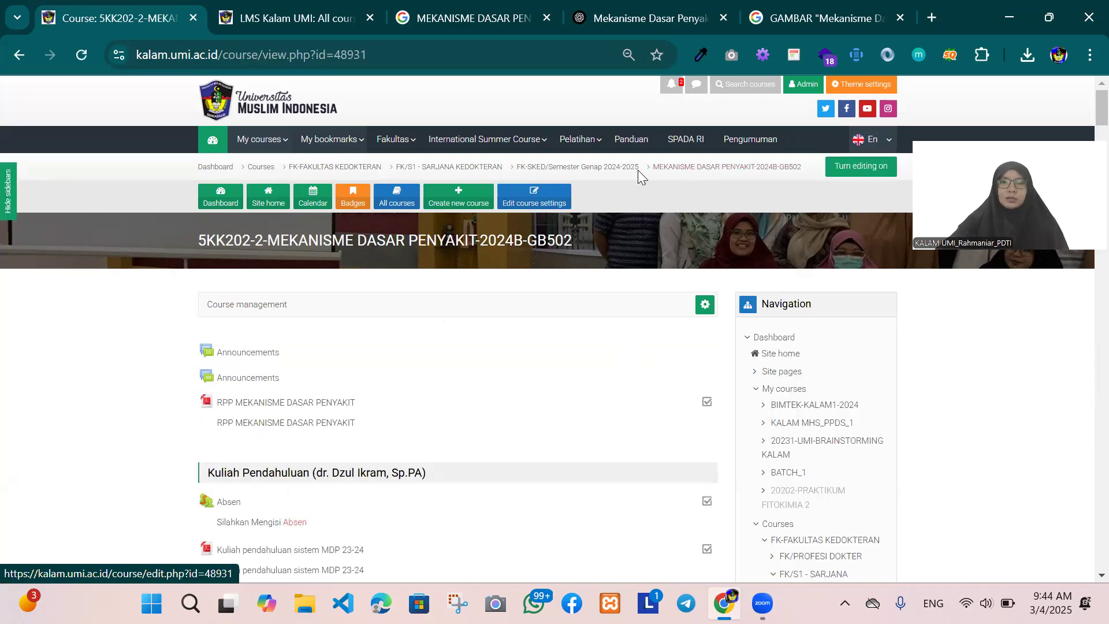
left_click(604, 169)
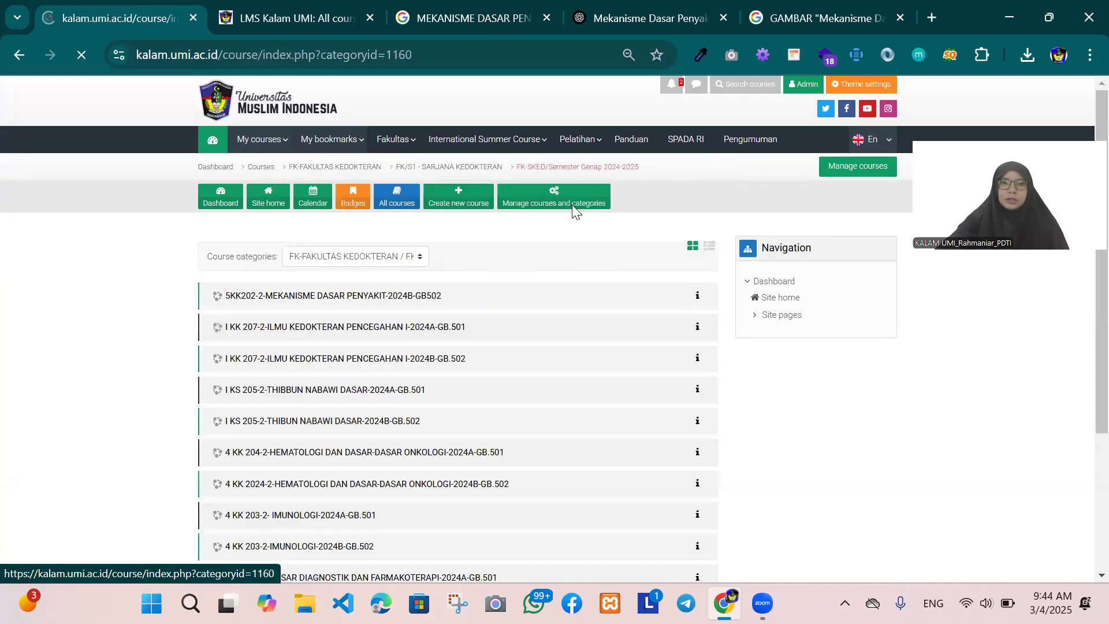
scroll(520, 308, "down", 4)
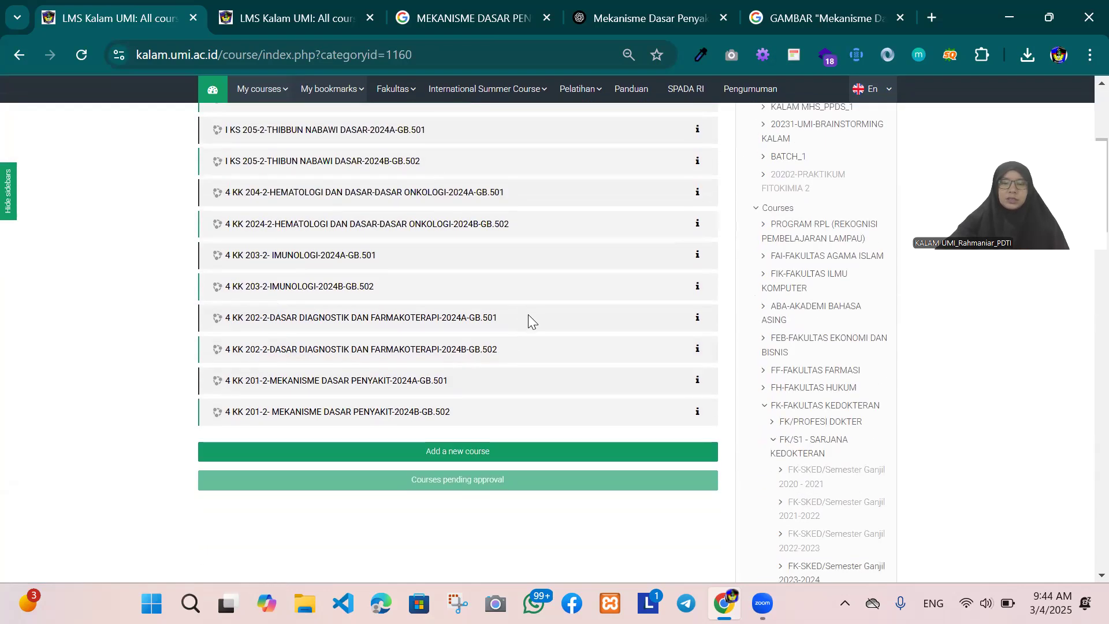
scroll(528, 314, "up", 5)
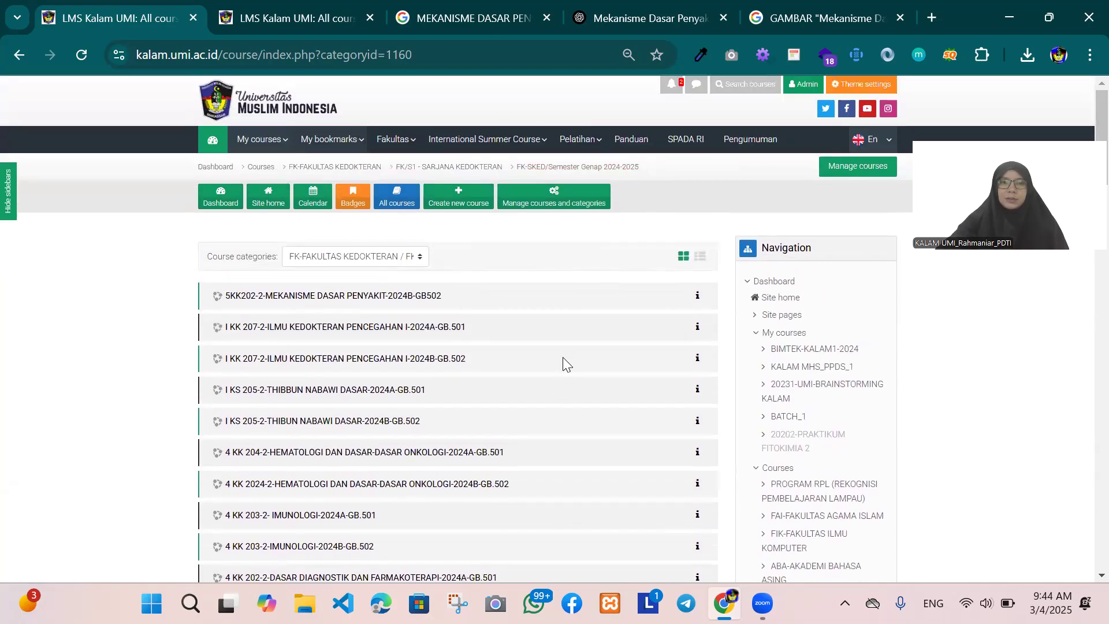
scroll(563, 357, "down", 4)
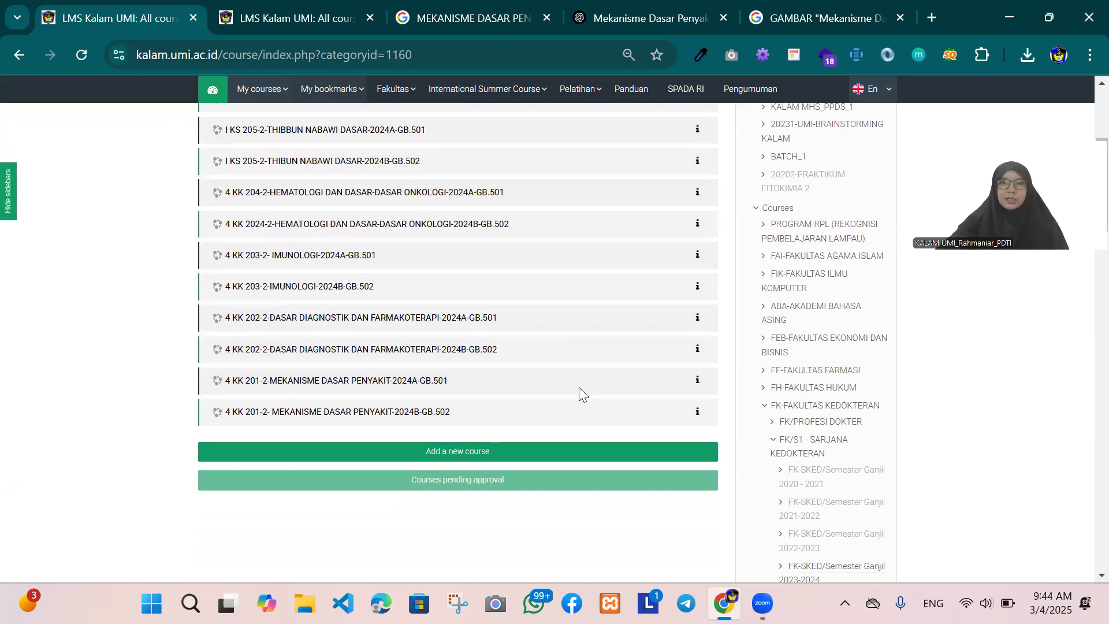
scroll(579, 388, "up", 5)
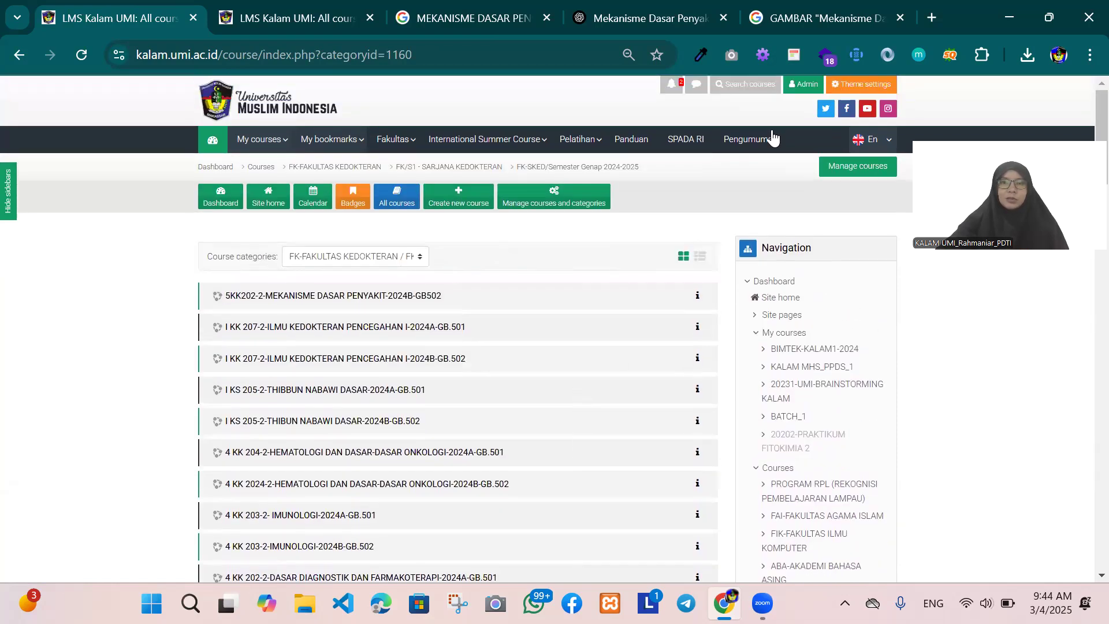